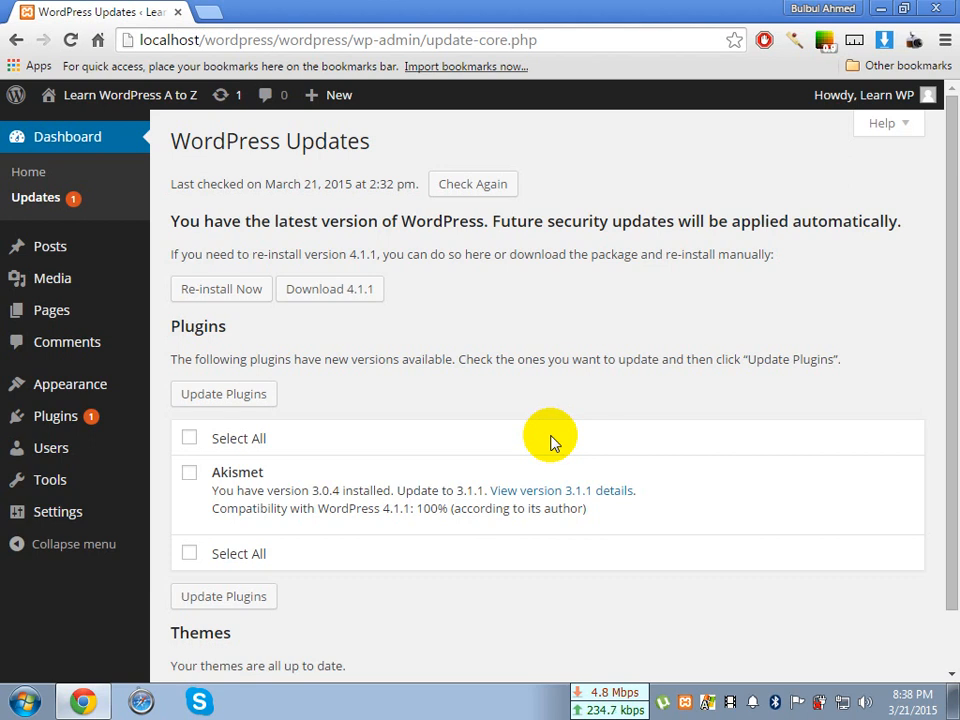
Open the wordpress.org website in a new browser tab
mouse_move(82, 420)
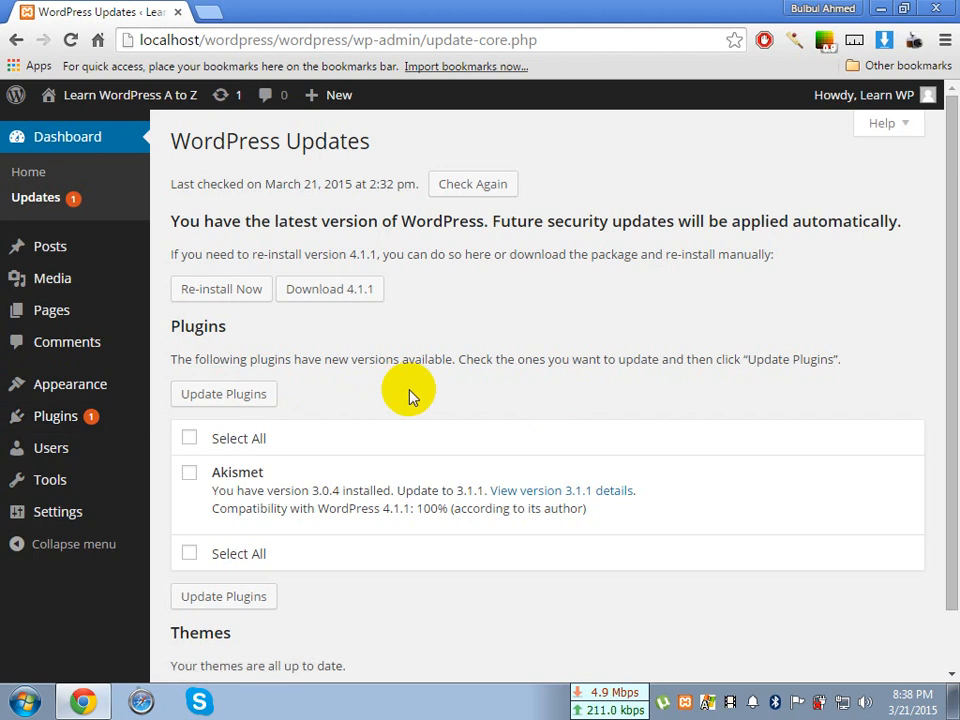
left_click(200, 11)
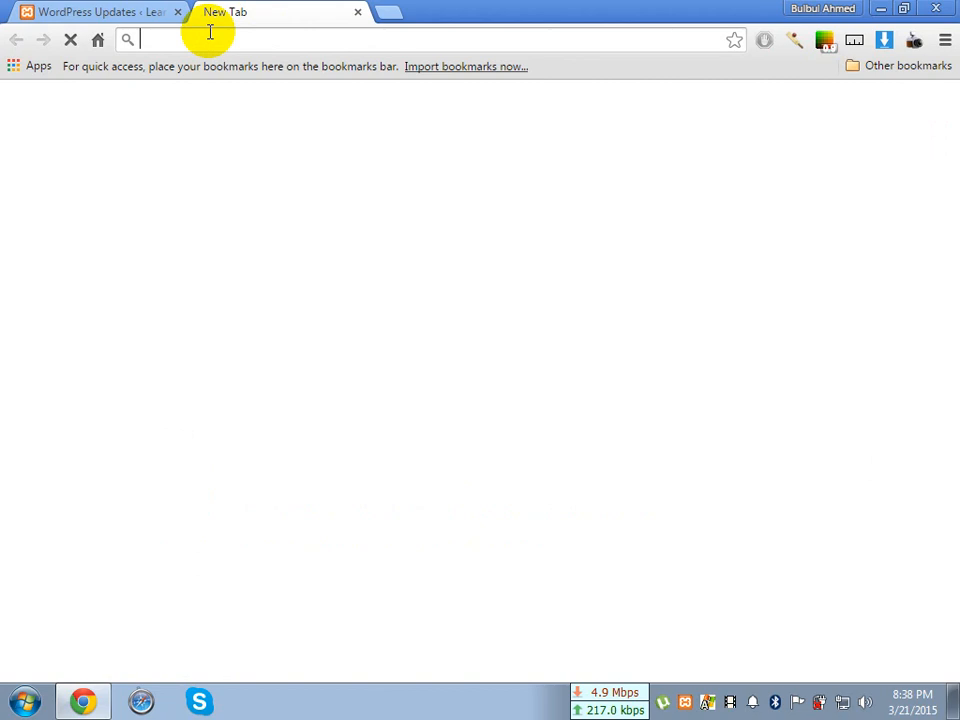
type("wordpress.org")
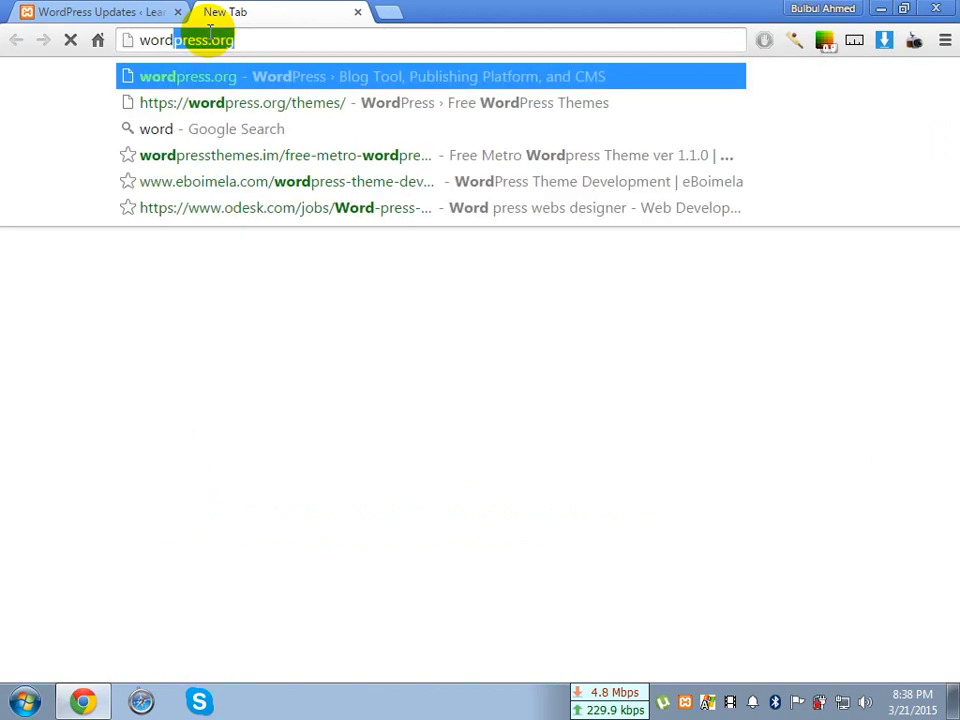
key("Return")
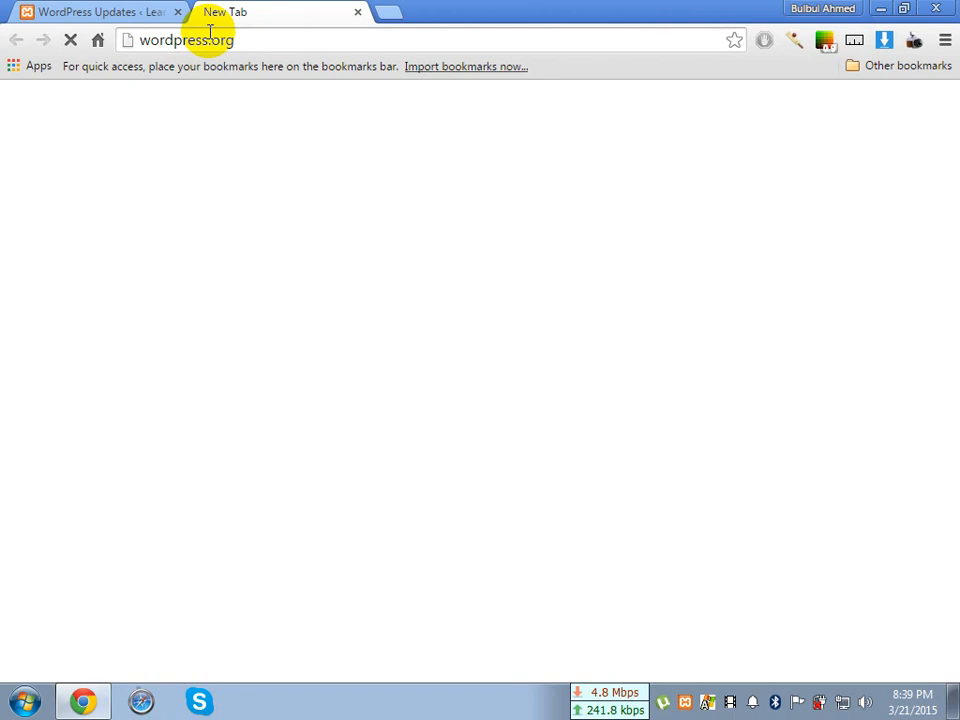
left_click(242, 40)
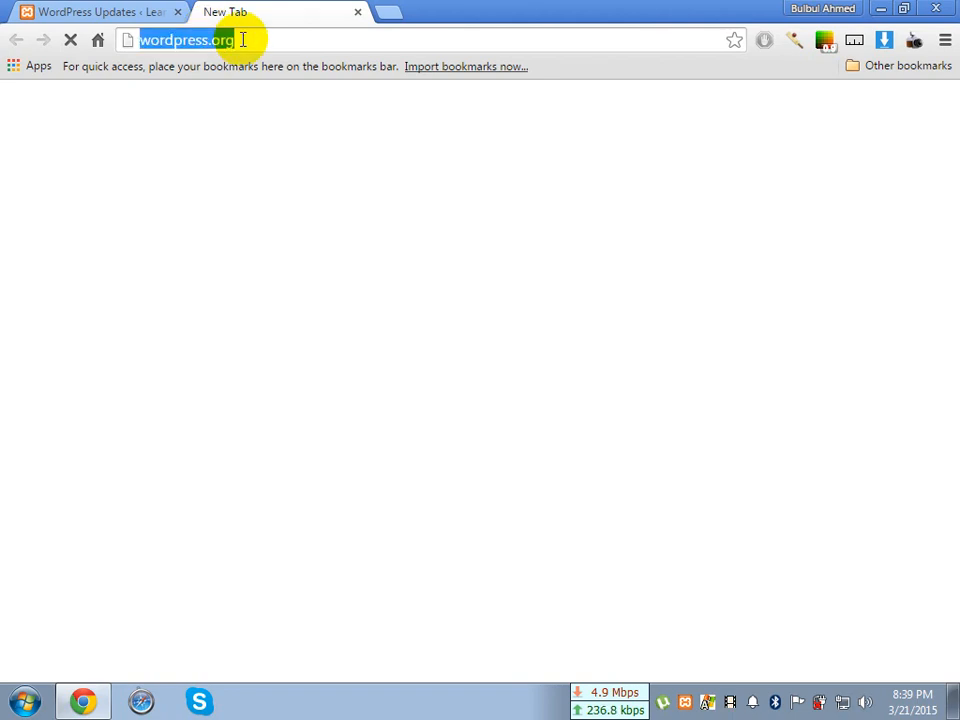
left_click(243, 39)
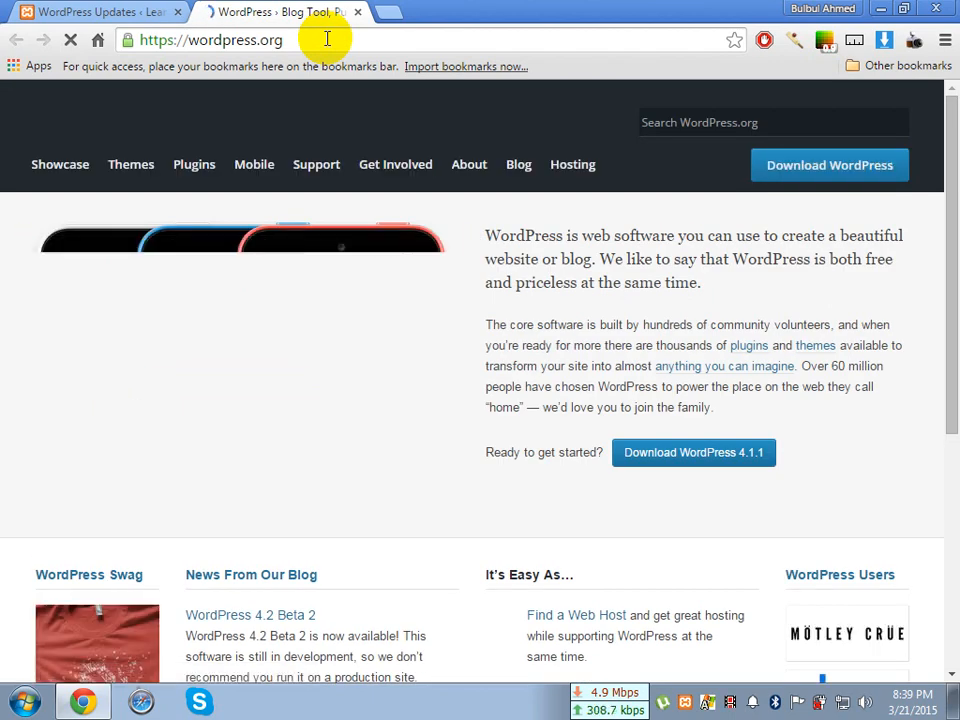
Open the Akismet page from the WordPress plugin directory and look over its description and version download
left_click(207, 172)
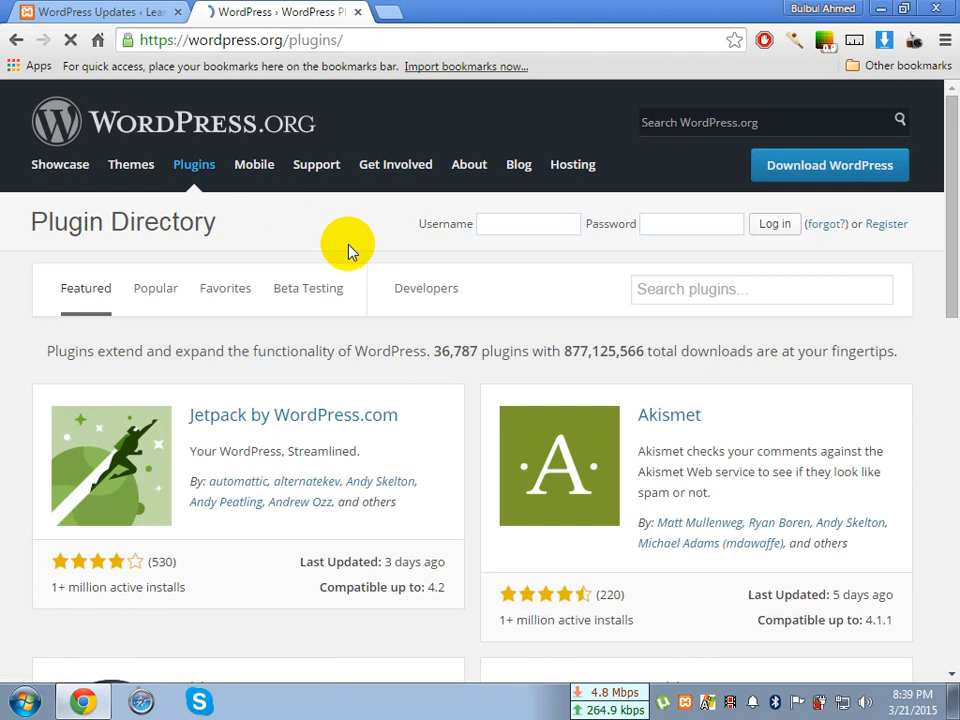
scroll(348, 250, "down", 3)
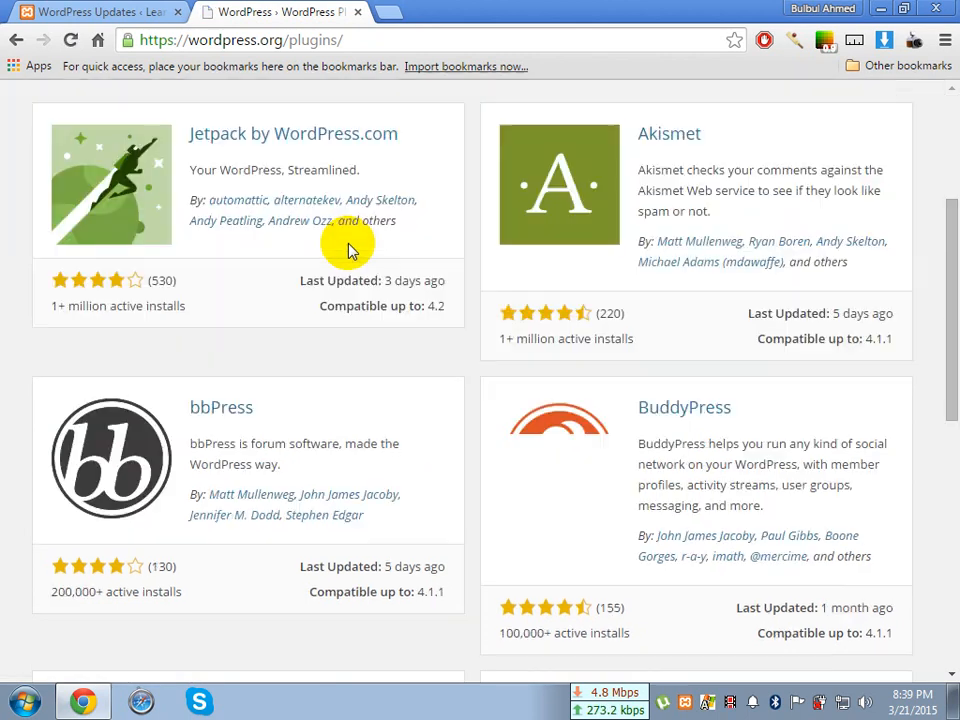
scroll(348, 250, "up", 3)
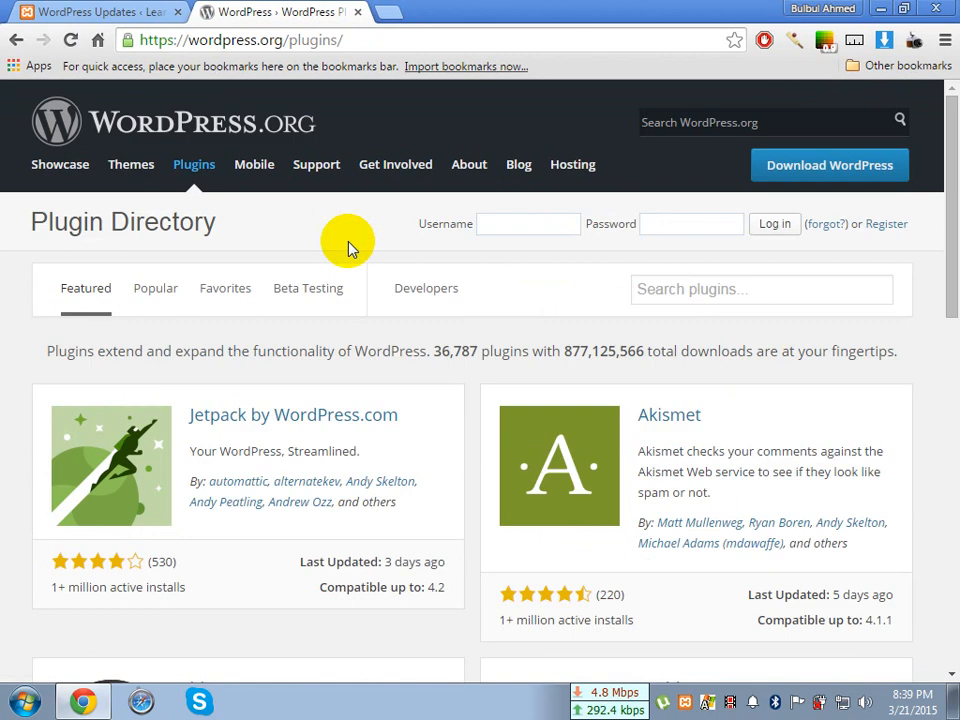
scroll(650, 292, "down", 1)
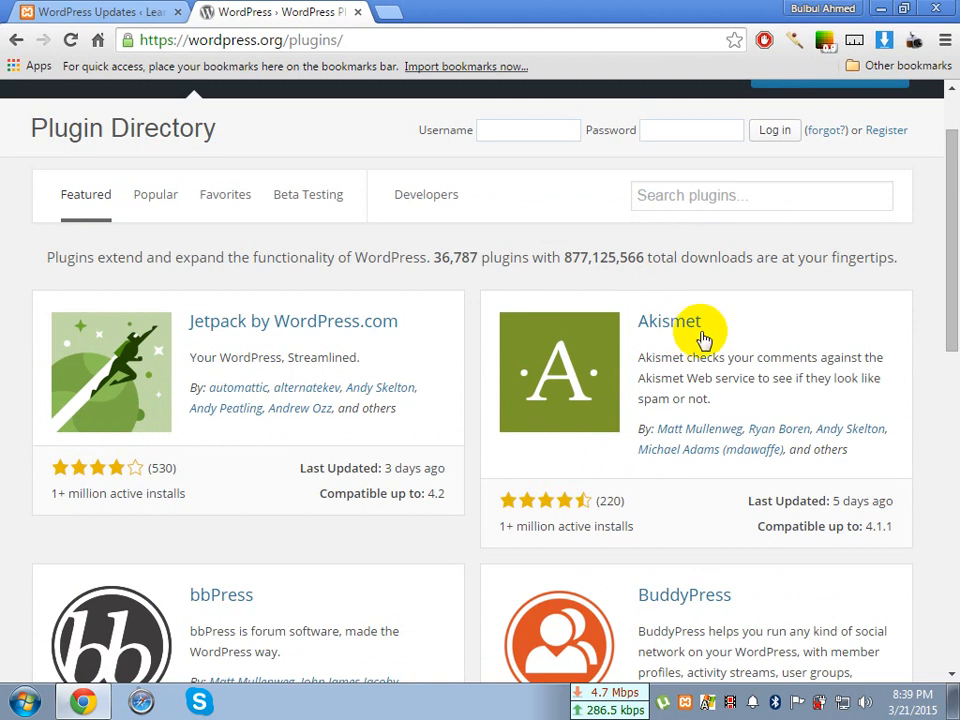
left_click_drag(704, 321, 630, 328)
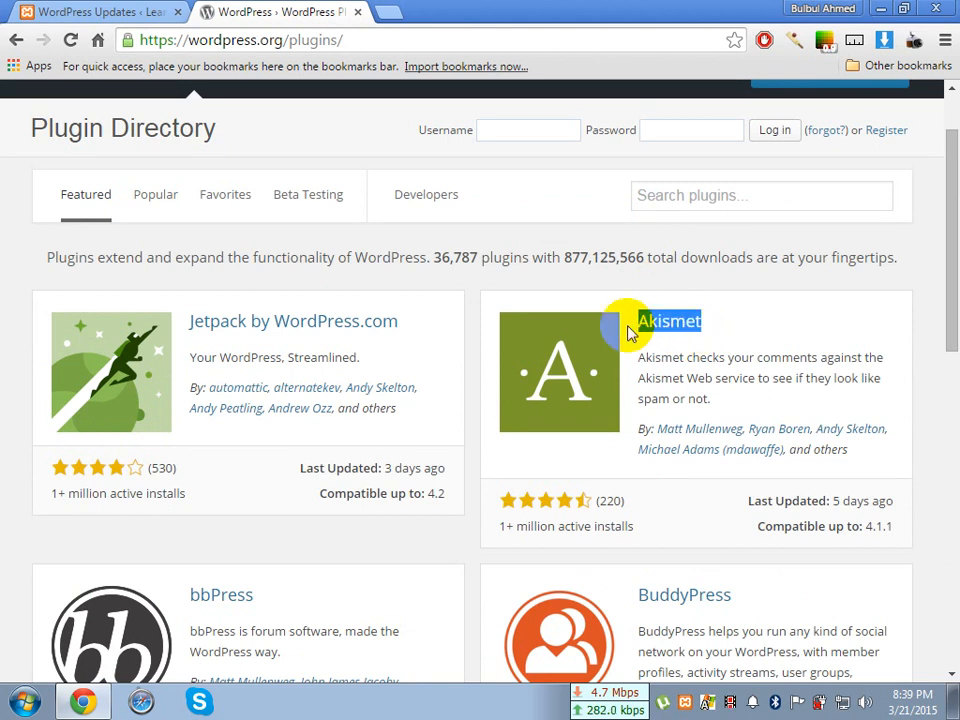
left_click(643, 332)
left_click(668, 324)
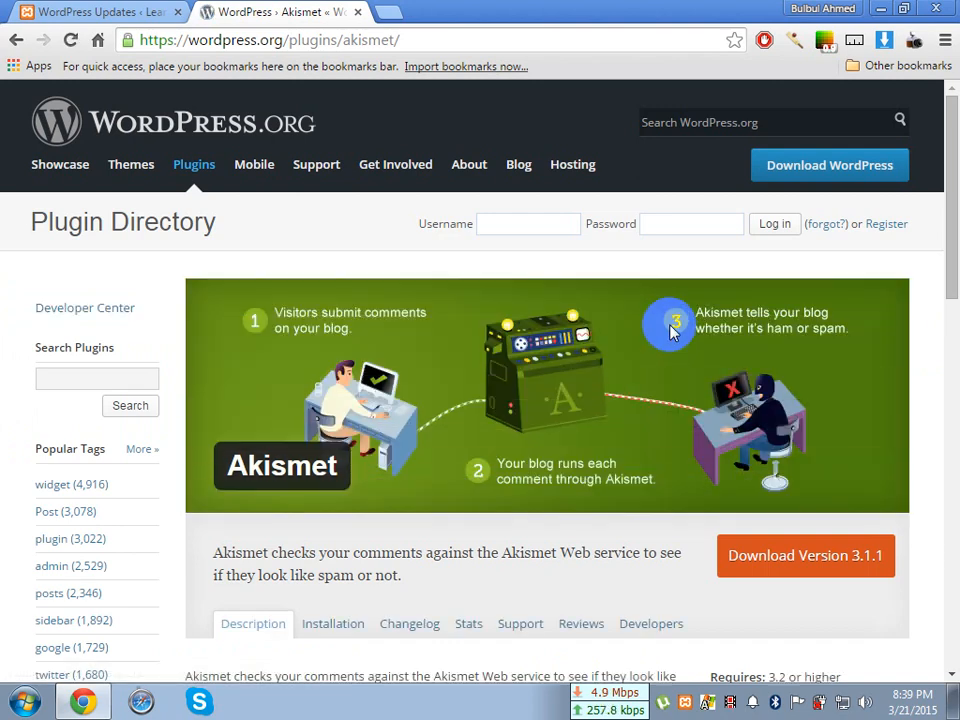
scroll(672, 332, "down", 3)
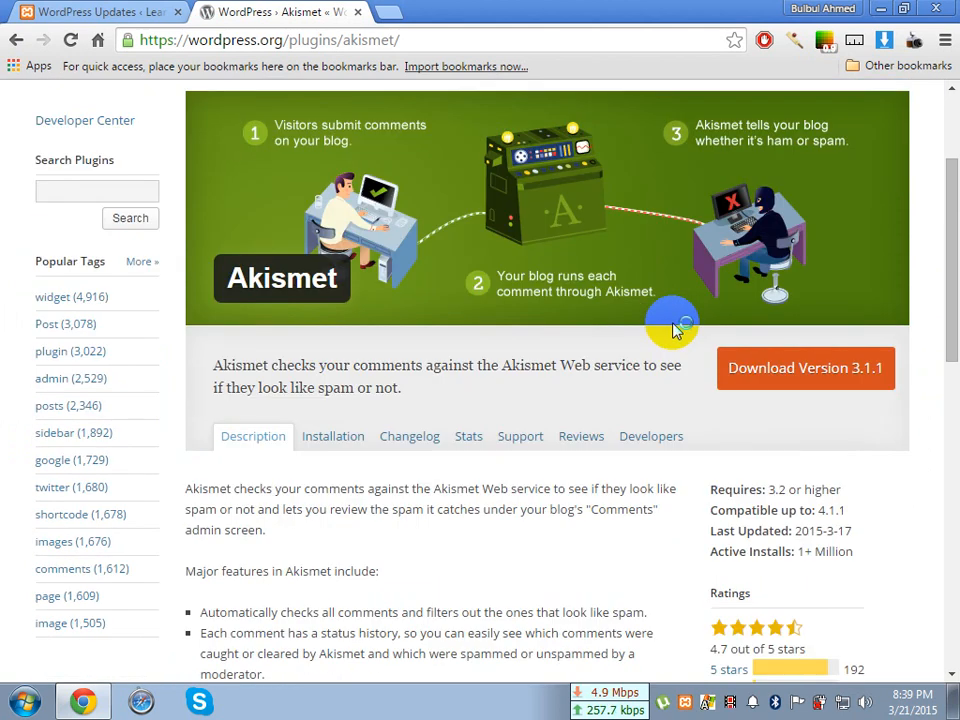
scroll(673, 330, "down", 2)
scroll(660, 312, "up", 1)
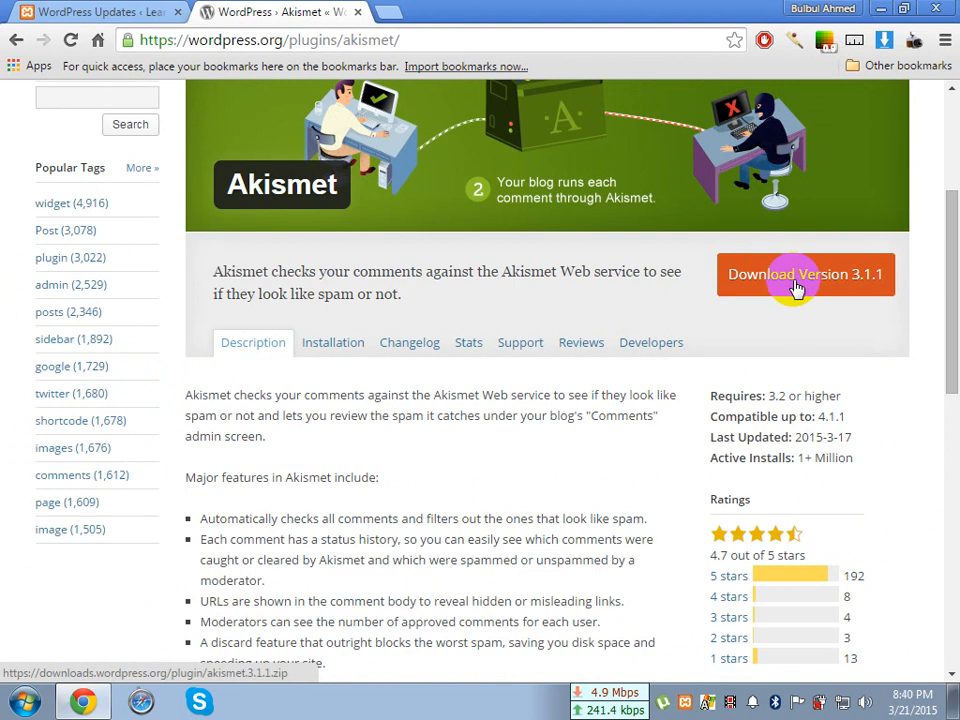
scroll(572, 330, "up", 3)
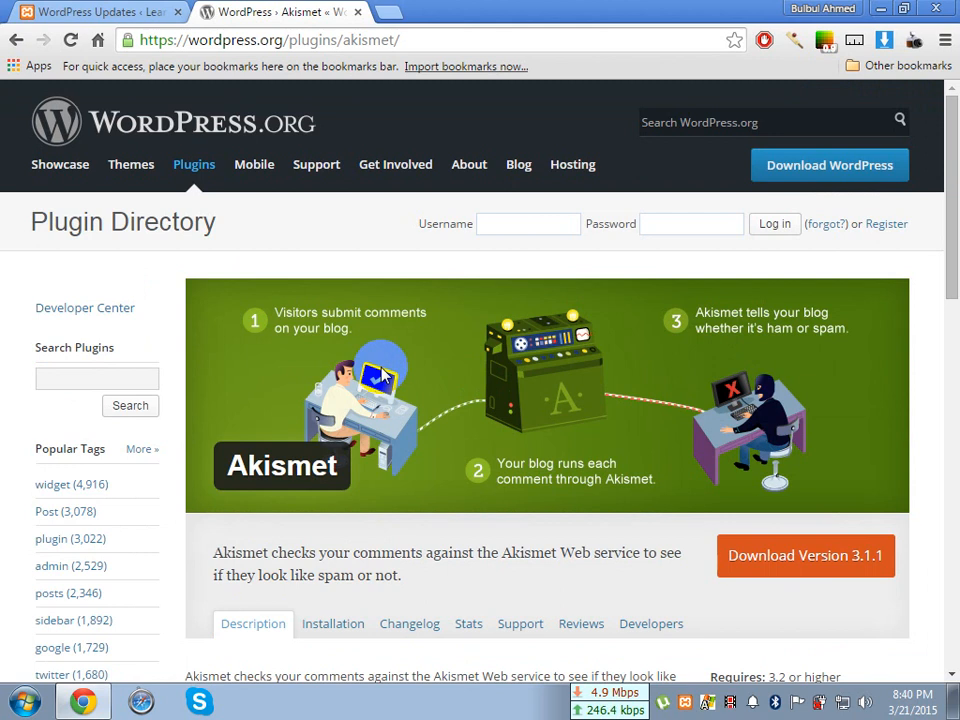
Minimize the browser and open the xampp folder on Local Disk (C:) in Windows Explorer
left_click(879, 11)
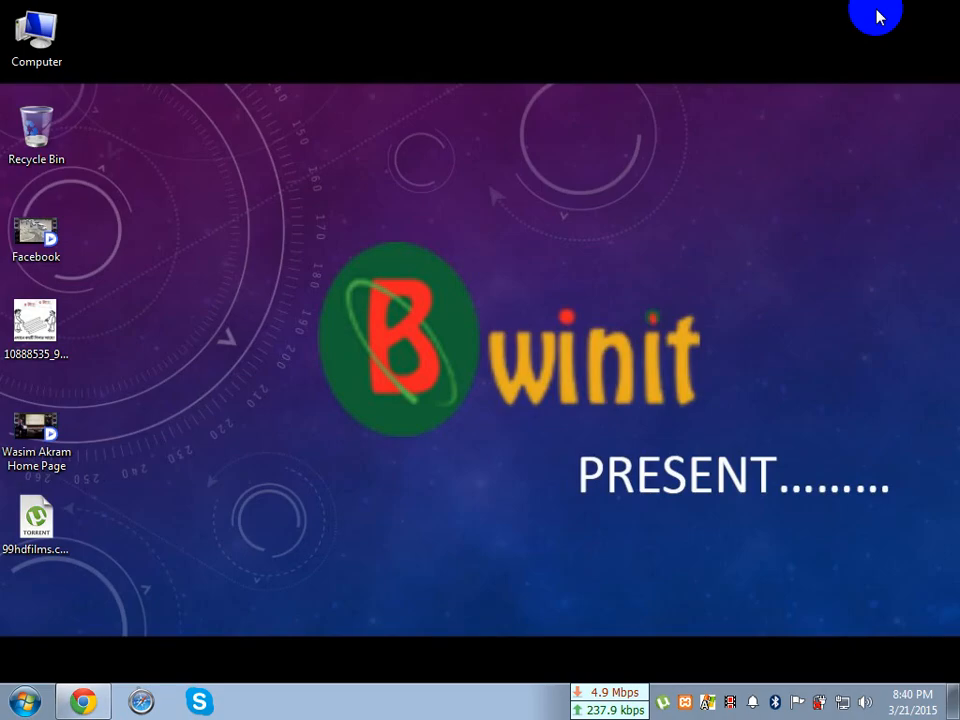
double_click(40, 40)
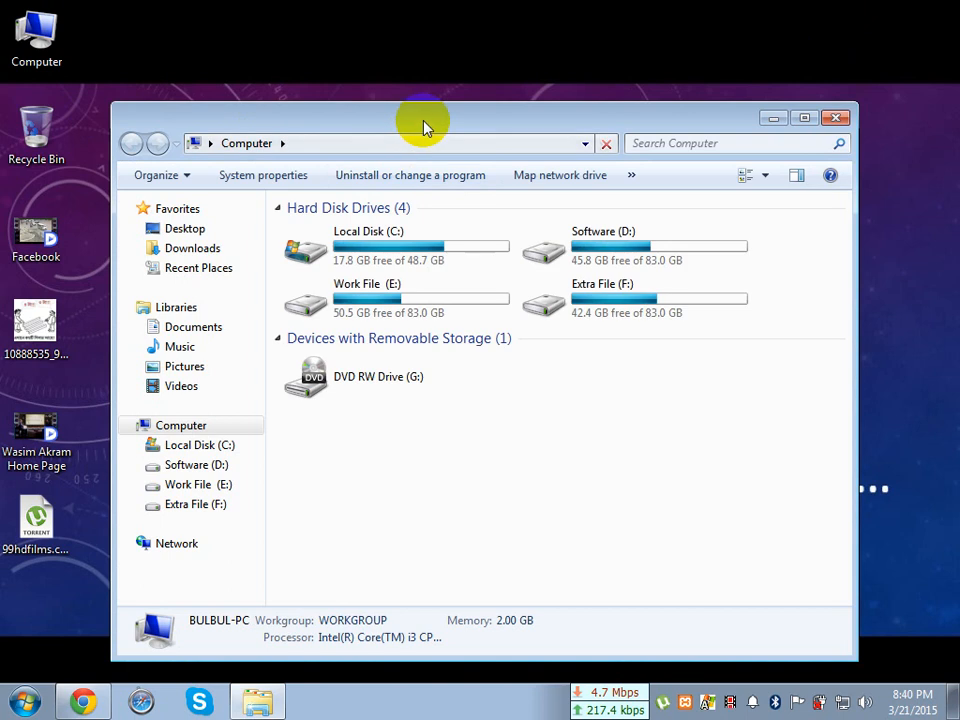
left_click_drag(423, 125, 418, 81)
left_click(390, 215)
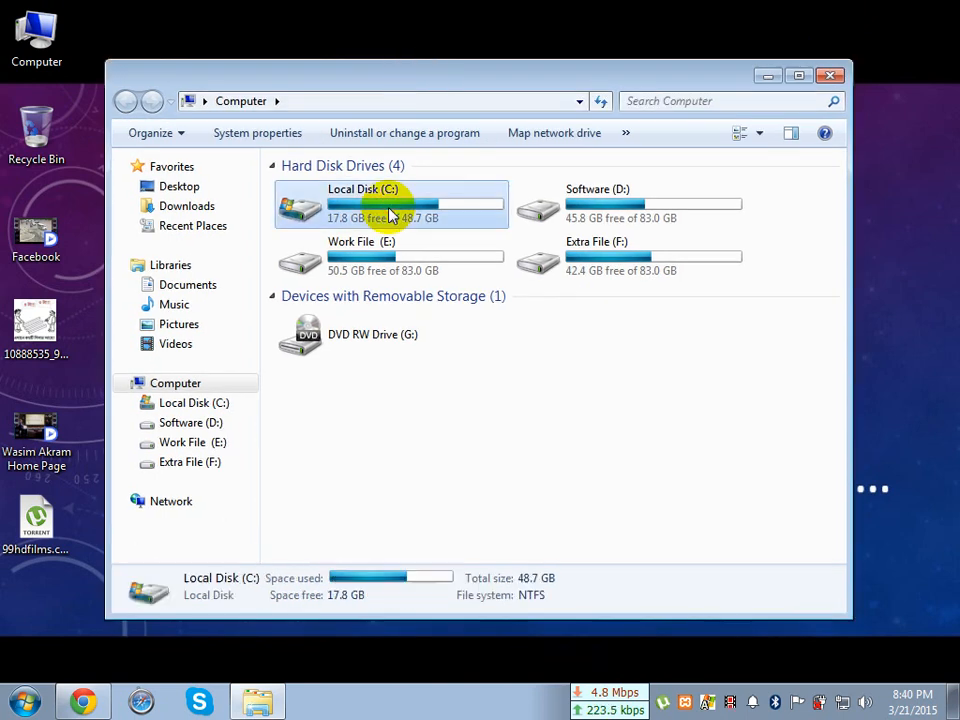
double_click(390, 215)
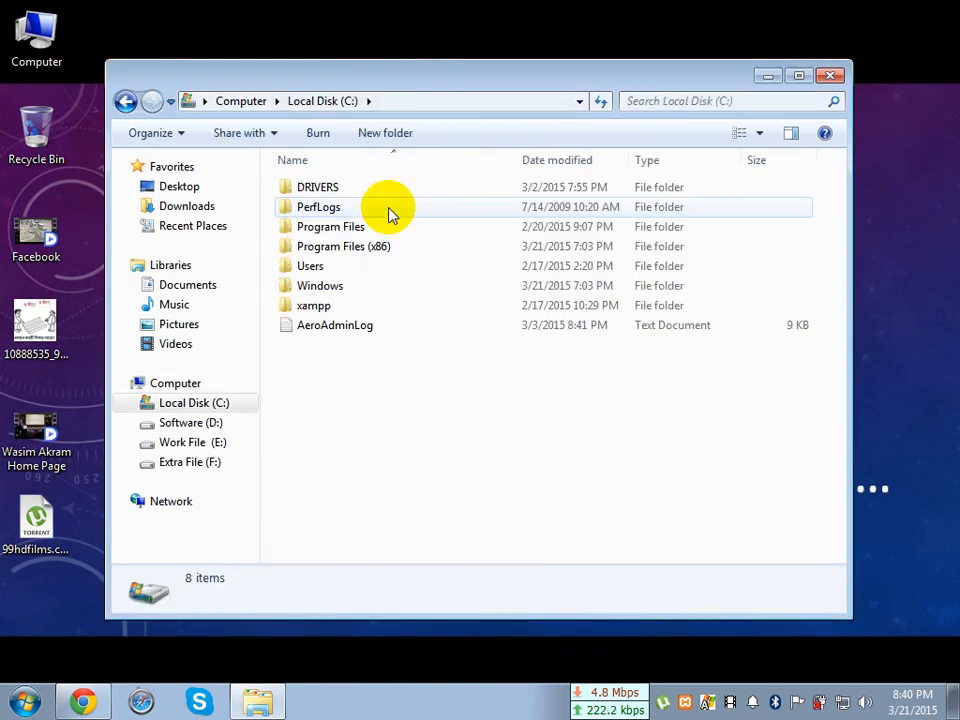
left_click(361, 307)
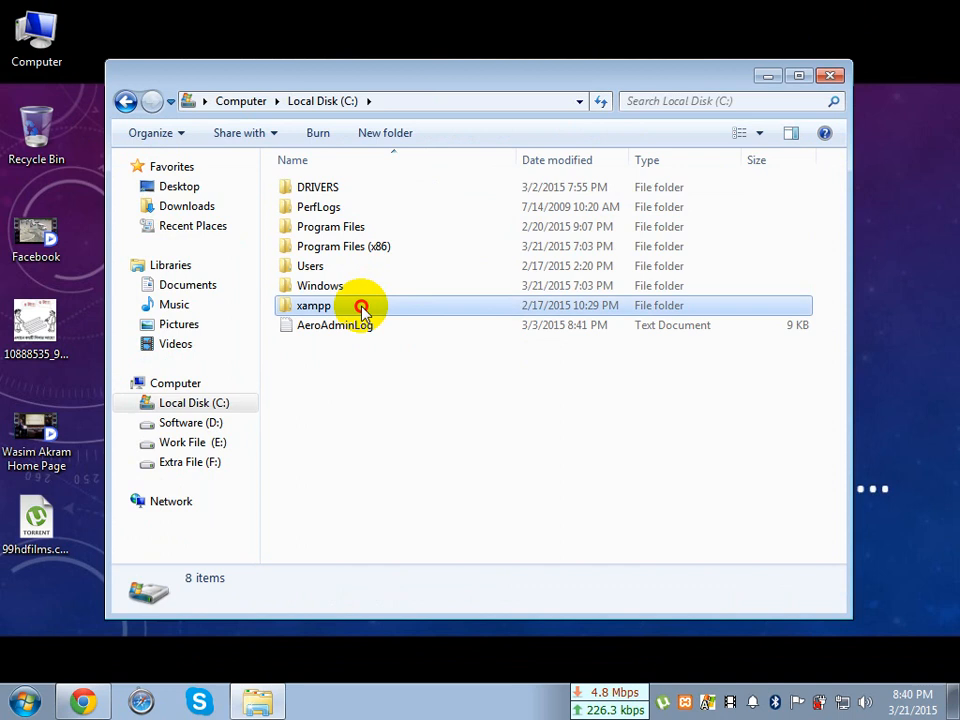
double_click(361, 307)
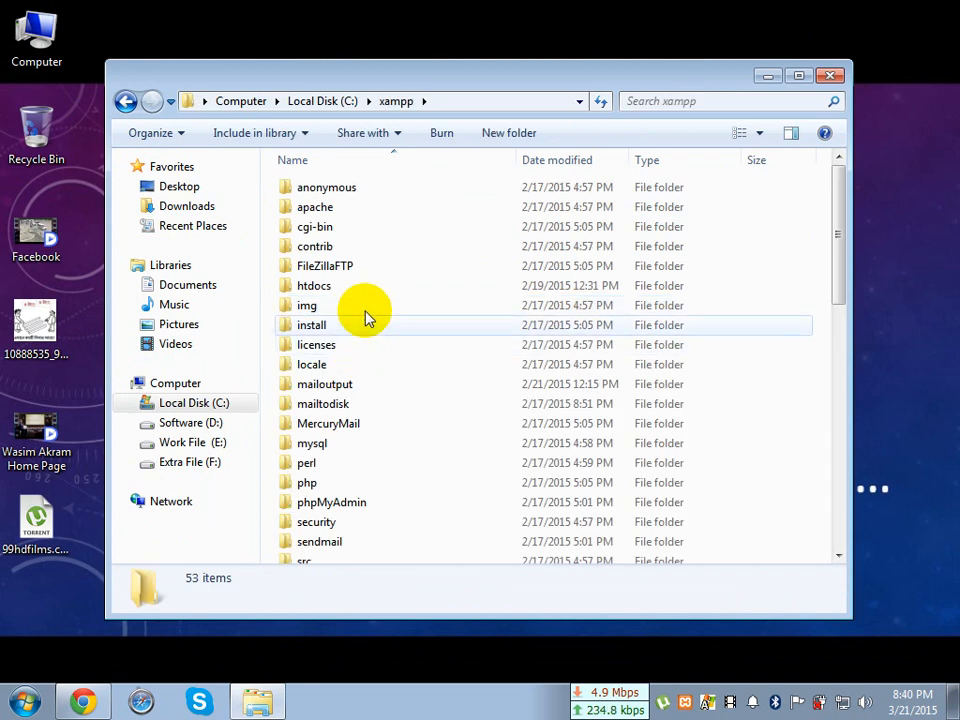
Open the WordPress installation folder at htdocs > wordpress > wordpress inside xampp
left_click(356, 347)
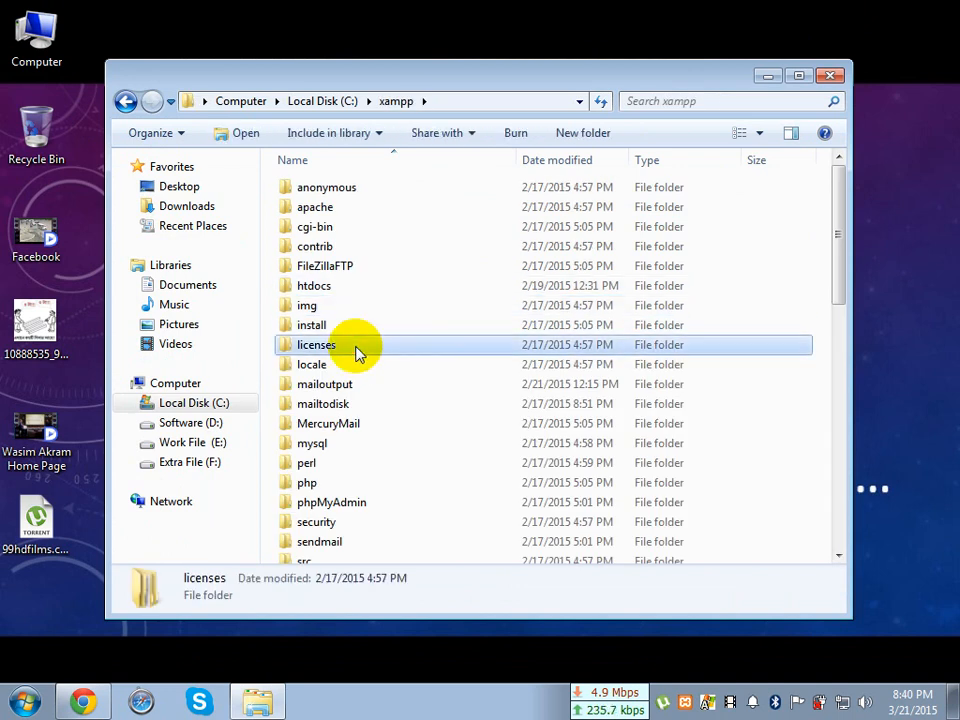
left_click(352, 288)
double_click(352, 288)
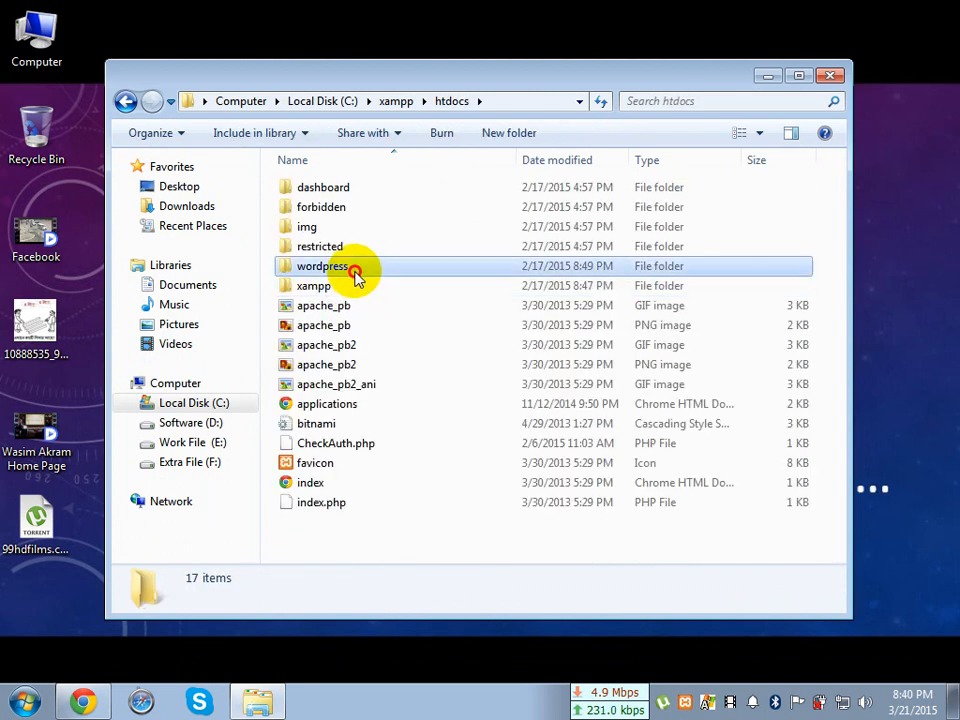
double_click(354, 268)
left_click(330, 190)
double_click(330, 190)
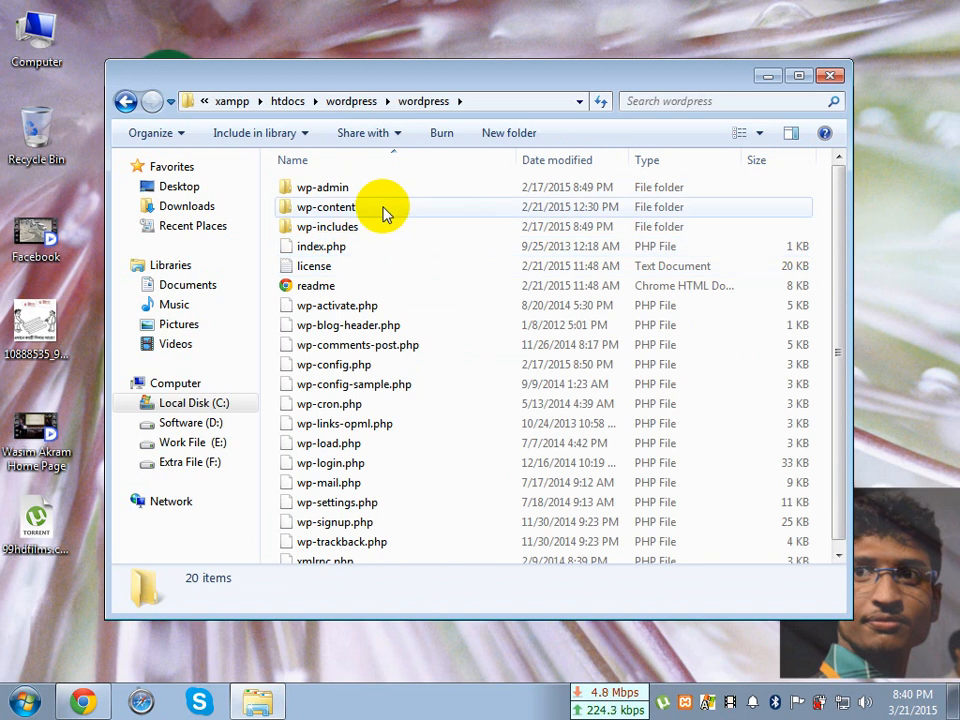
Open the plugins folder inside wp-content and select the akismet folder
left_click(392, 326)
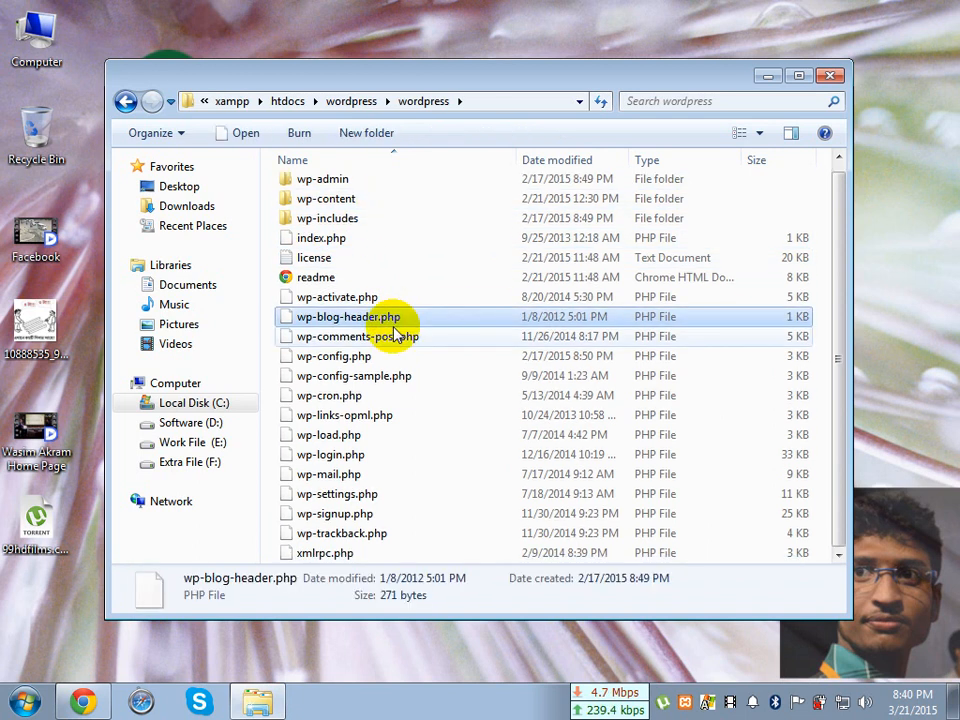
scroll(390, 322, "up", 1)
double_click(373, 212)
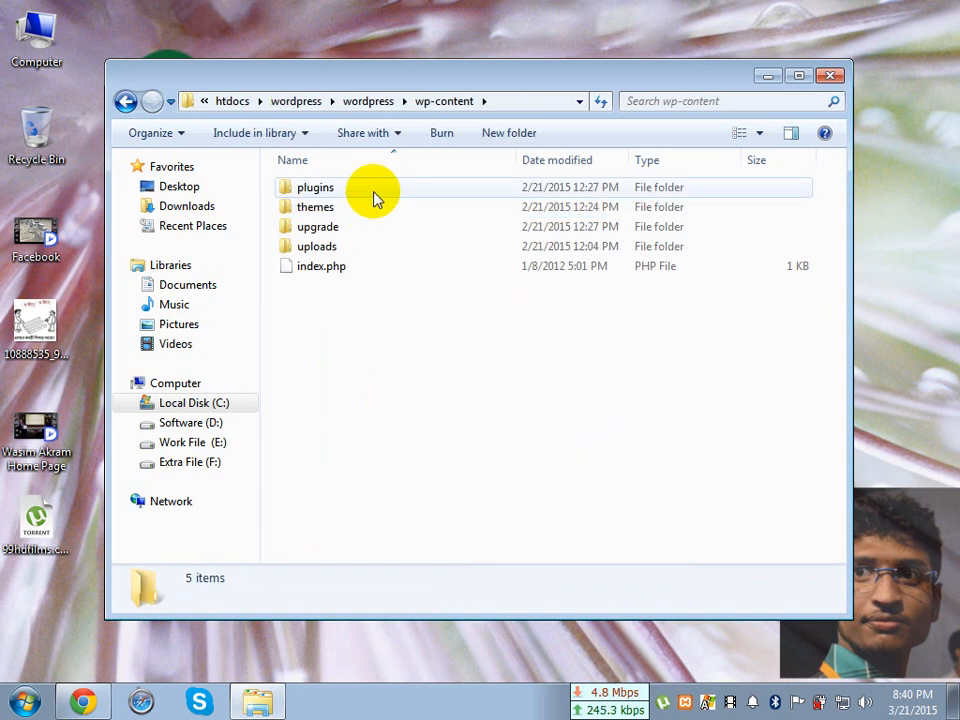
double_click(371, 193)
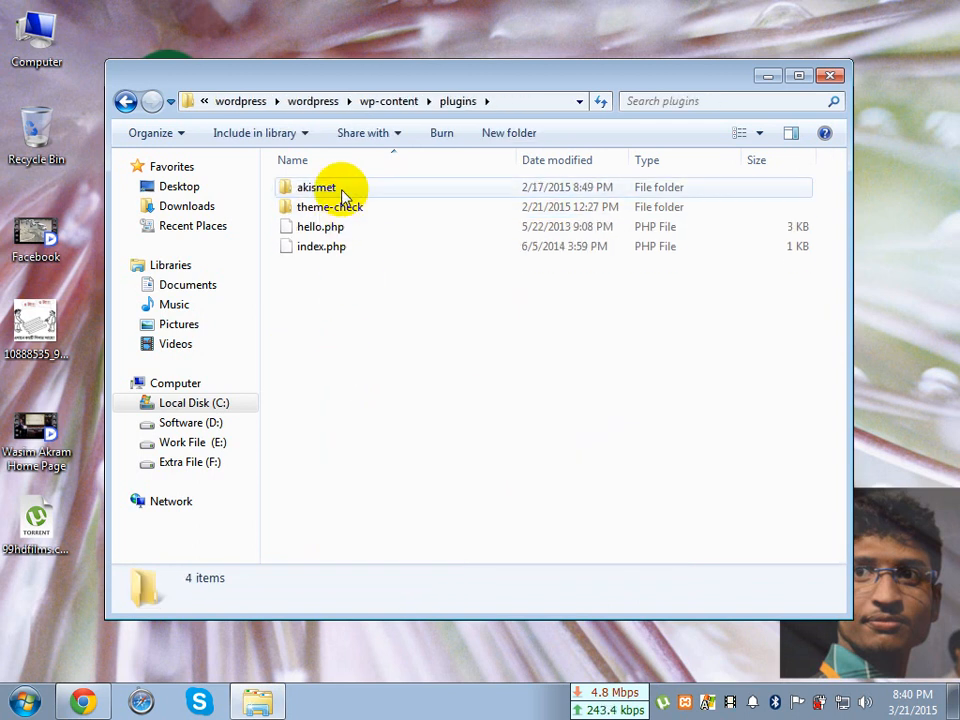
left_click(342, 195)
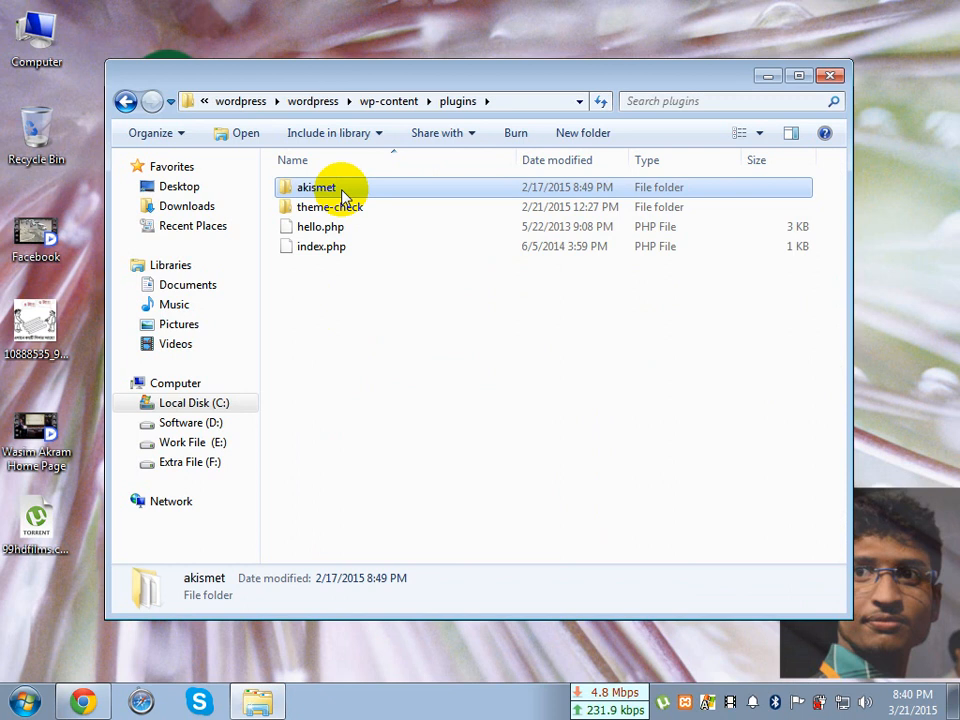
Switch back to Chrome, select Akismet on the WordPress Updates page and start the plugin update
left_click(108, 703)
left_click(806, 568)
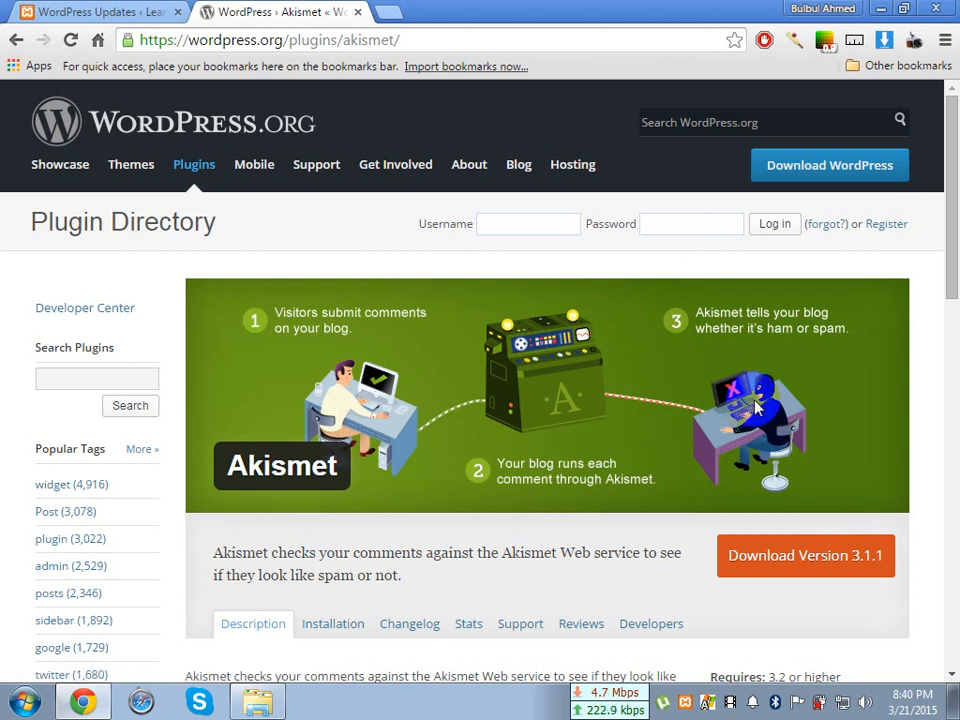
left_click(148, 14)
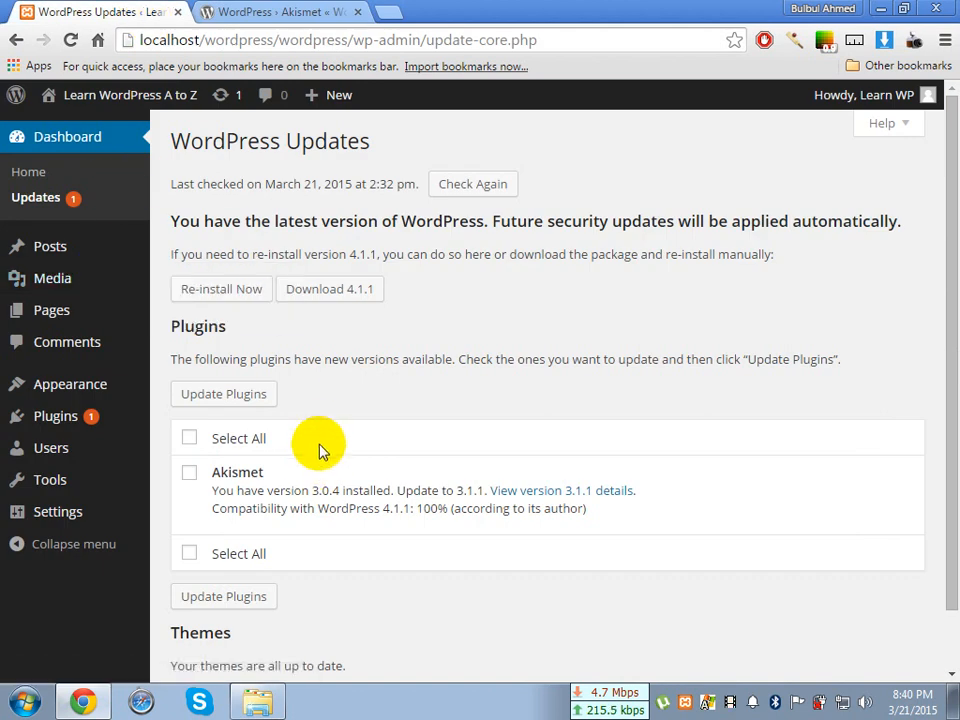
scroll(321, 448, "down", 1)
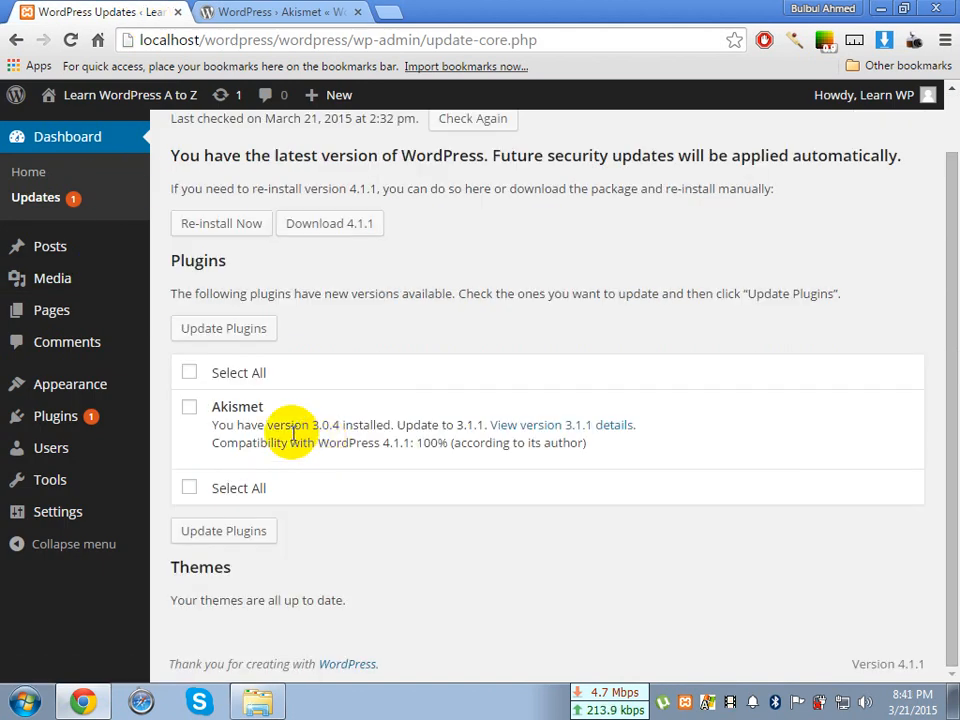
left_click(189, 410)
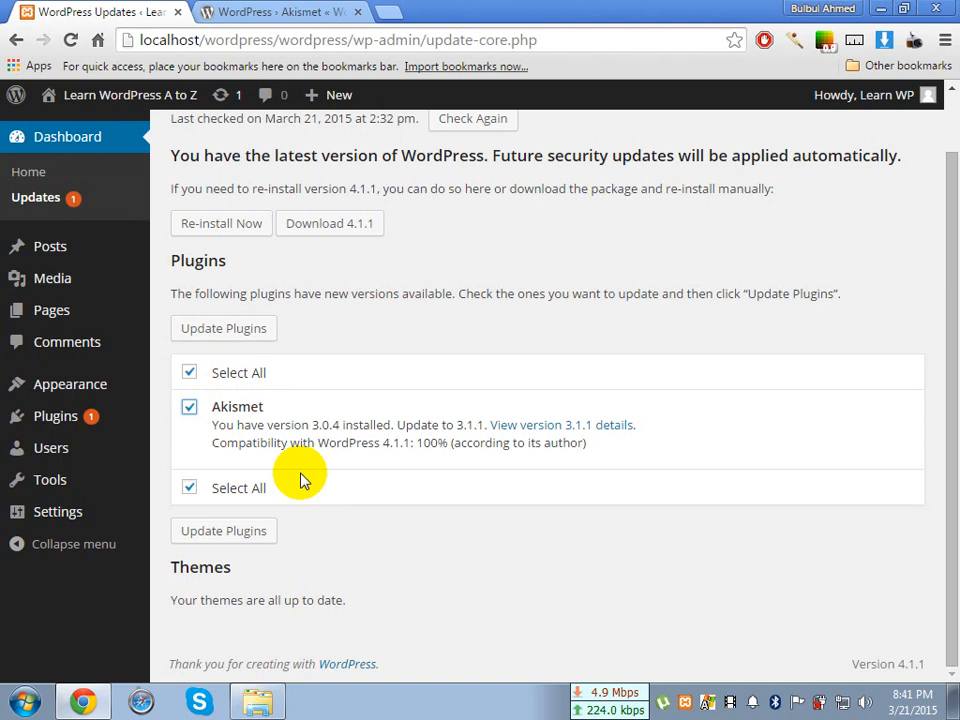
left_click(224, 531)
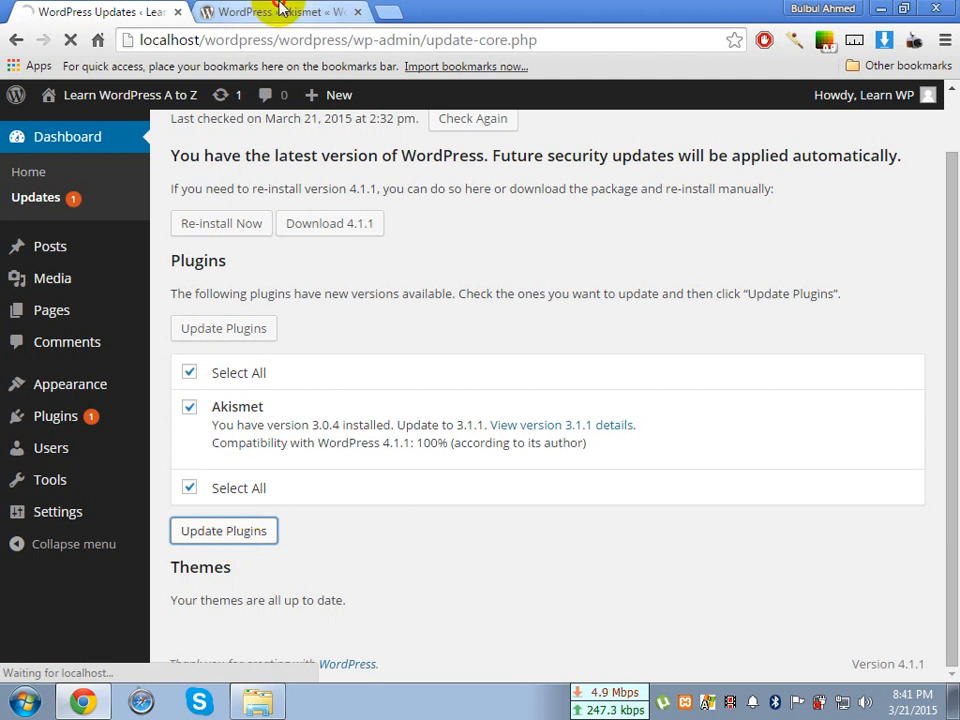
Show the Akismet plugin page on wordpress.org, then switch to the Windows Explorer window with the plugins folder
left_click(279, 10)
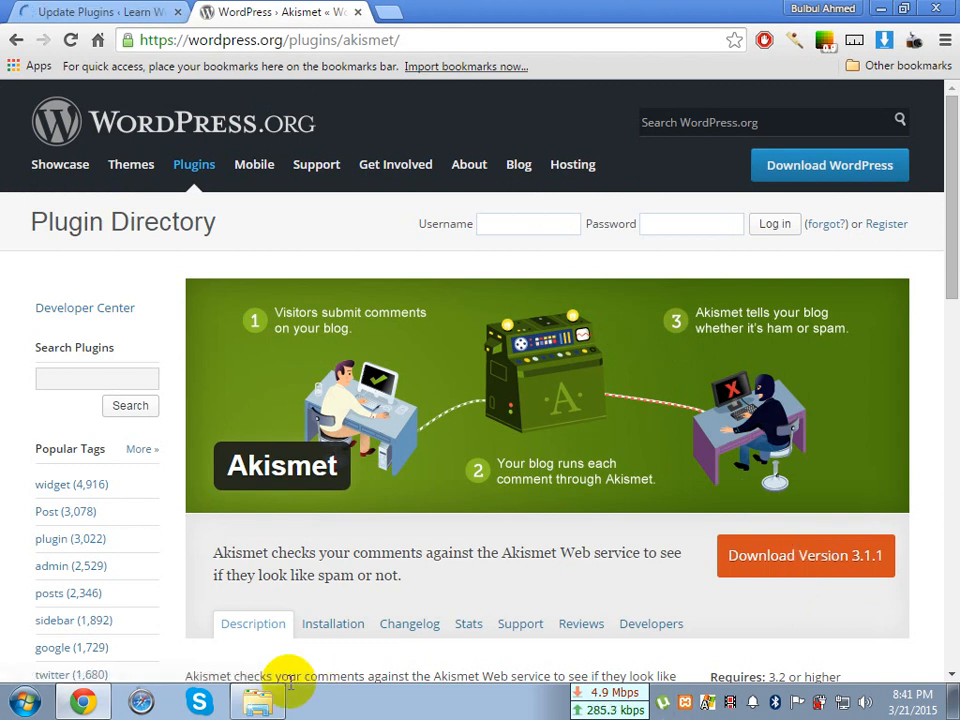
left_click(257, 701)
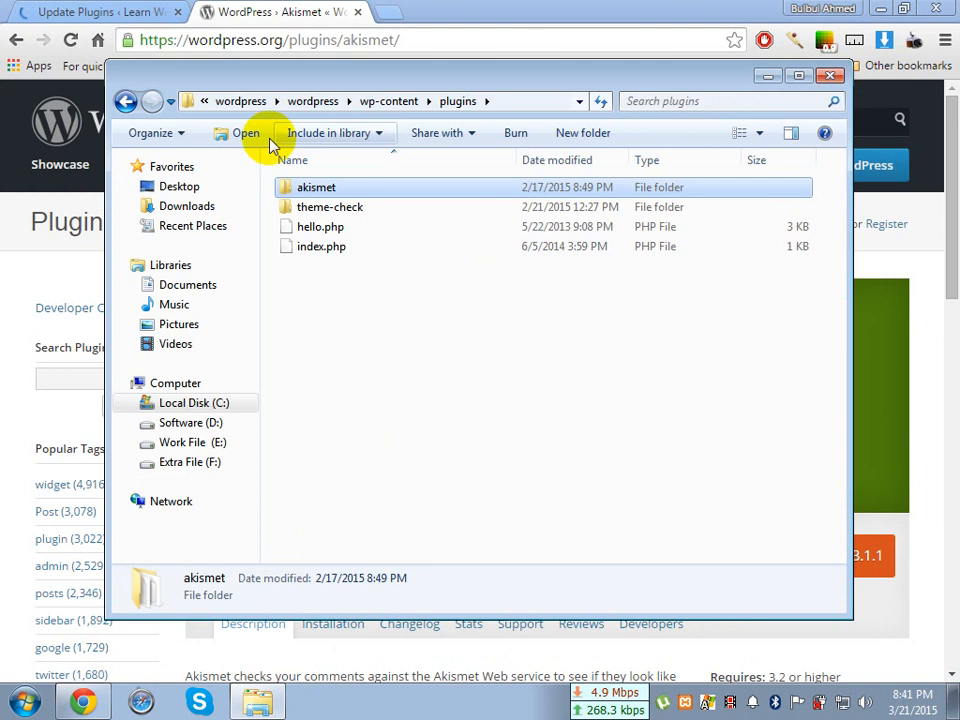
Look into the themes folder of wp-content, and open the 2015 folder inside uploads
left_click(125, 101)
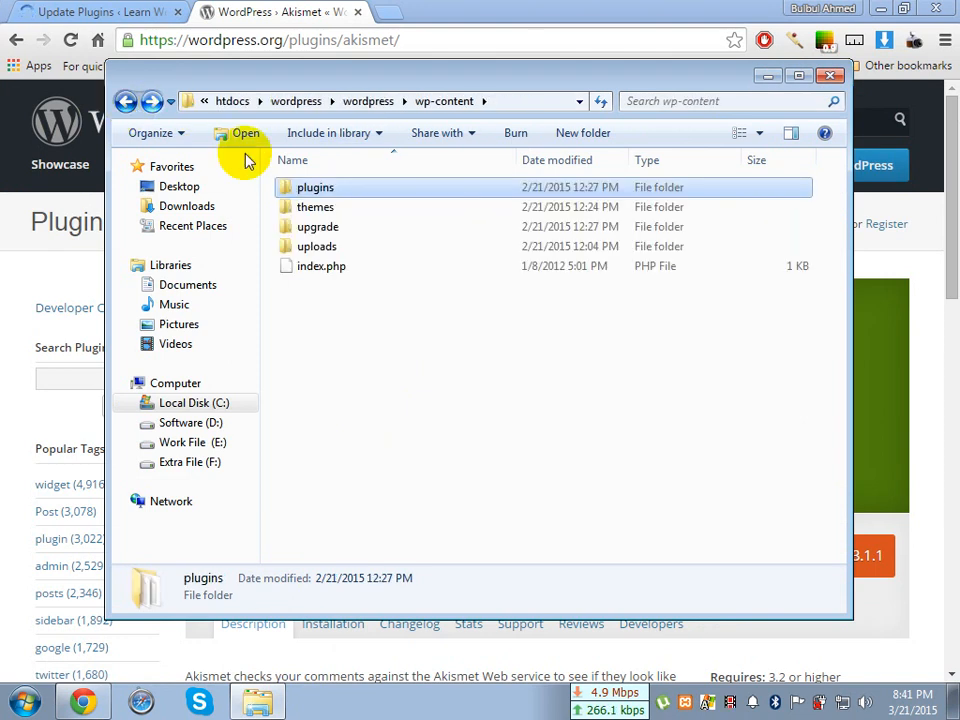
double_click(336, 207)
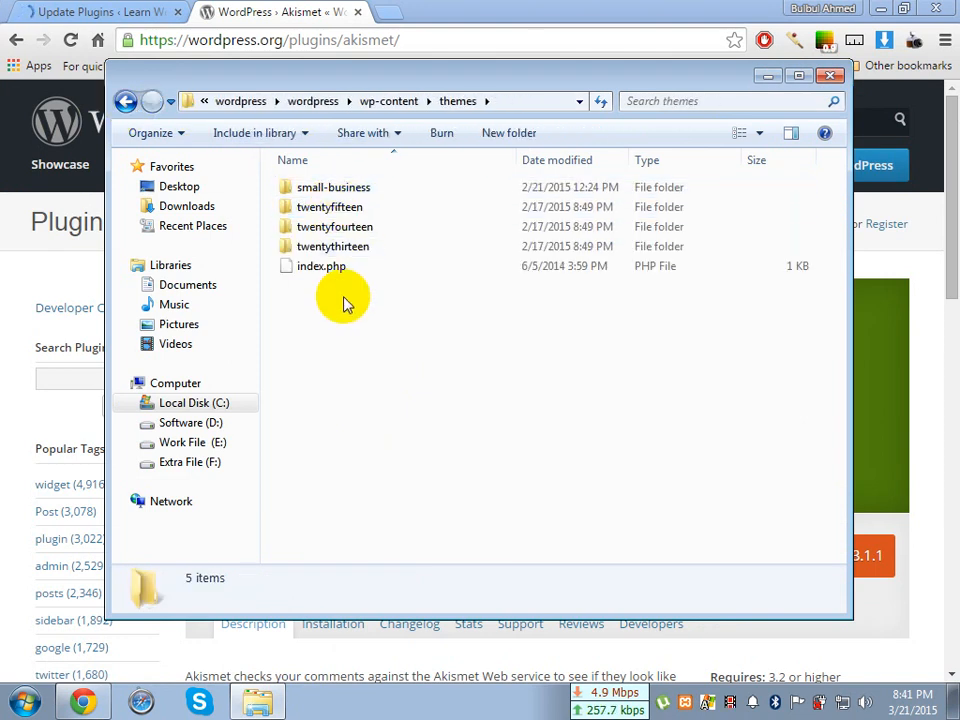
left_click(127, 101)
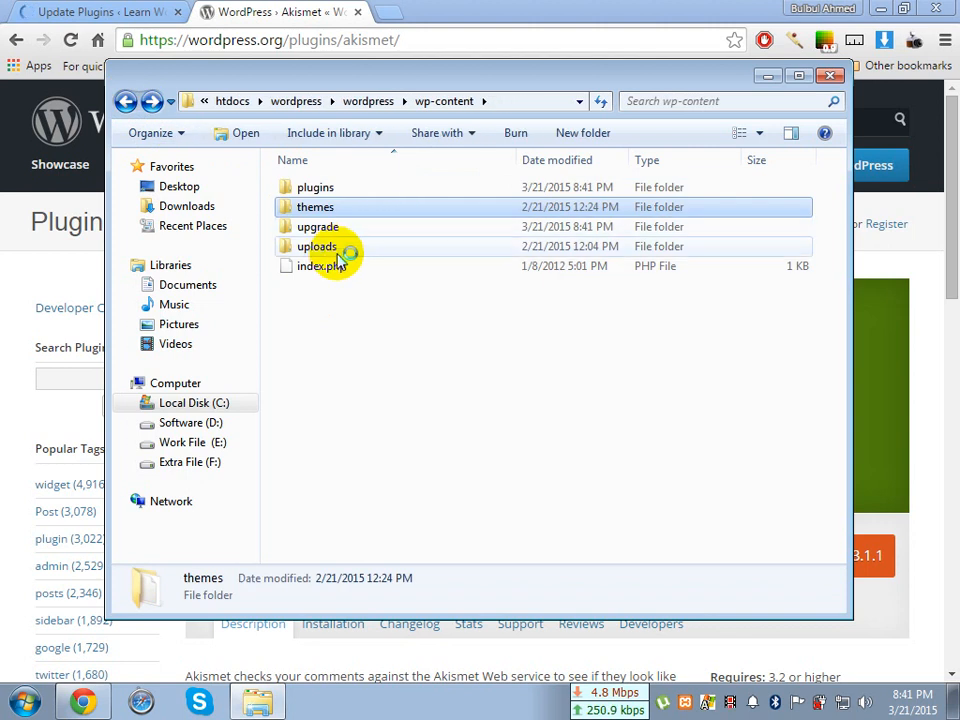
double_click(336, 250)
left_click(311, 192)
double_click(311, 192)
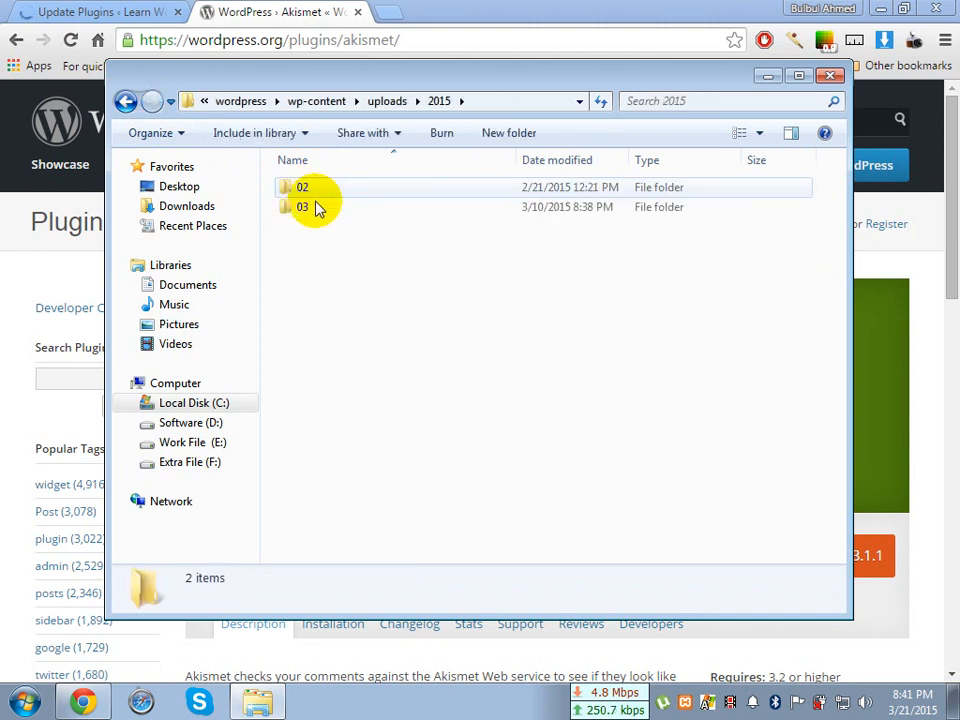
Close Windows Explorer and the wordpress.org Akismet tab, and expand the details of the Akismet update in Chrome
left_click(828, 79)
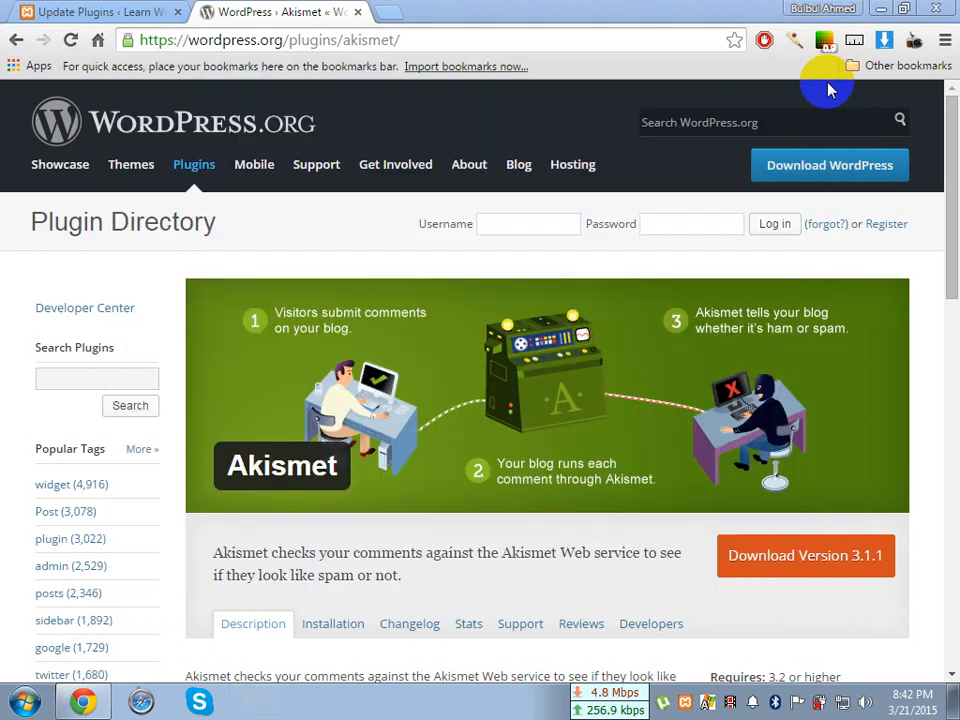
left_click(356, 12)
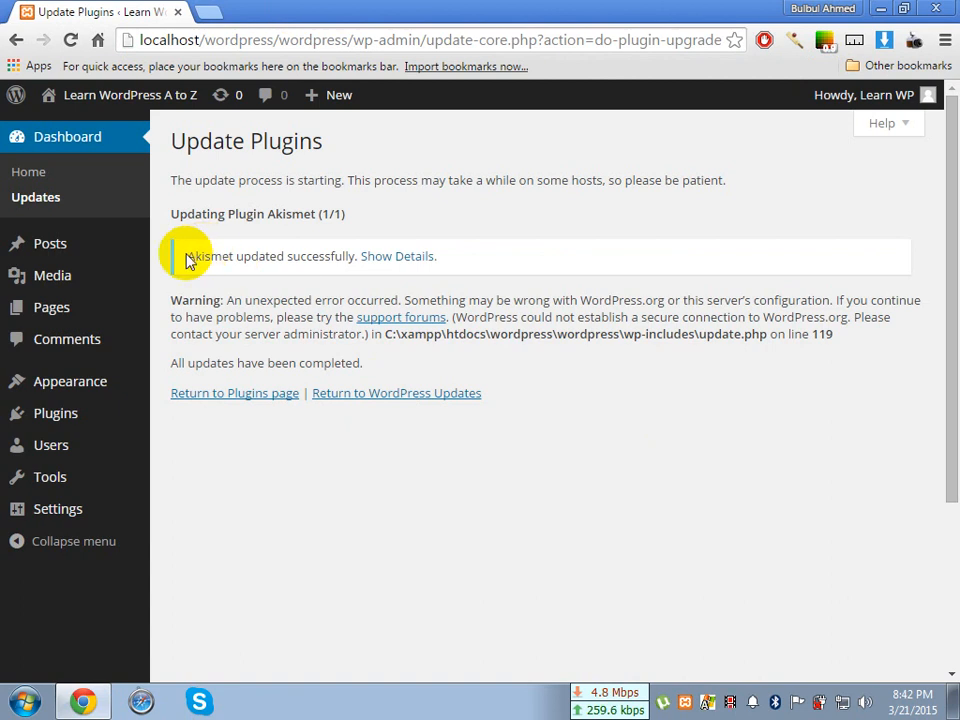
left_click_drag(184, 255, 354, 257)
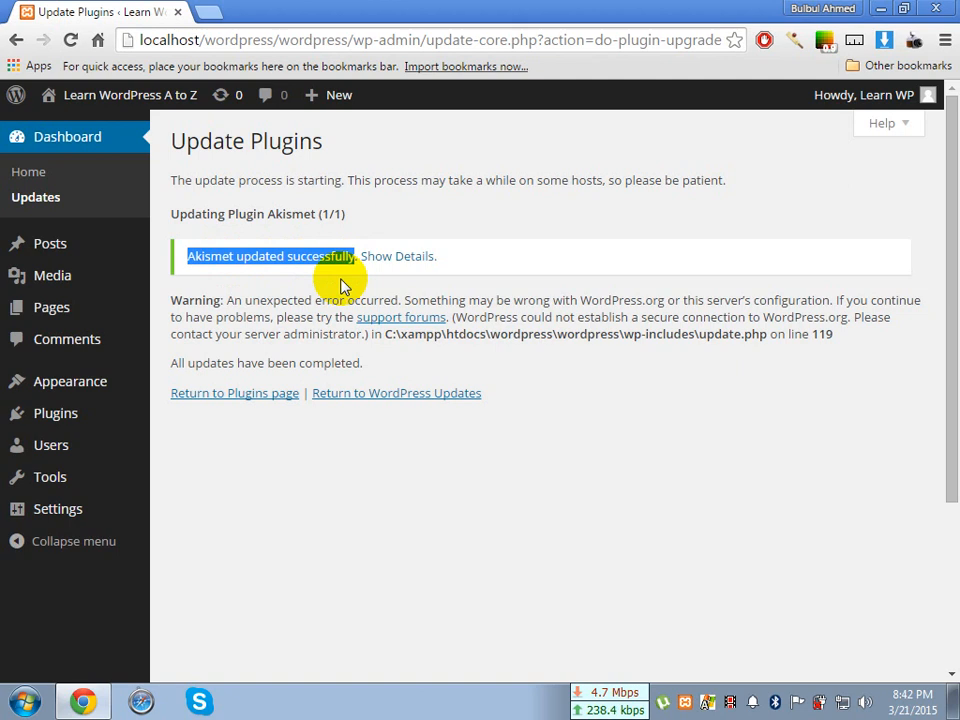
left_click(396, 259)
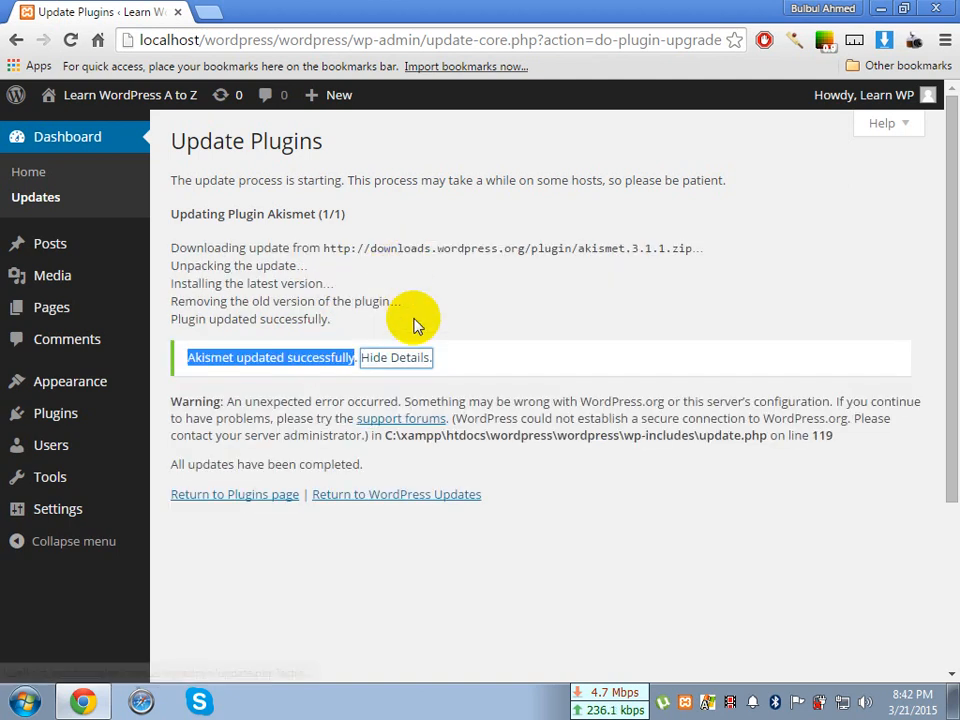
left_click_drag(172, 248, 388, 318)
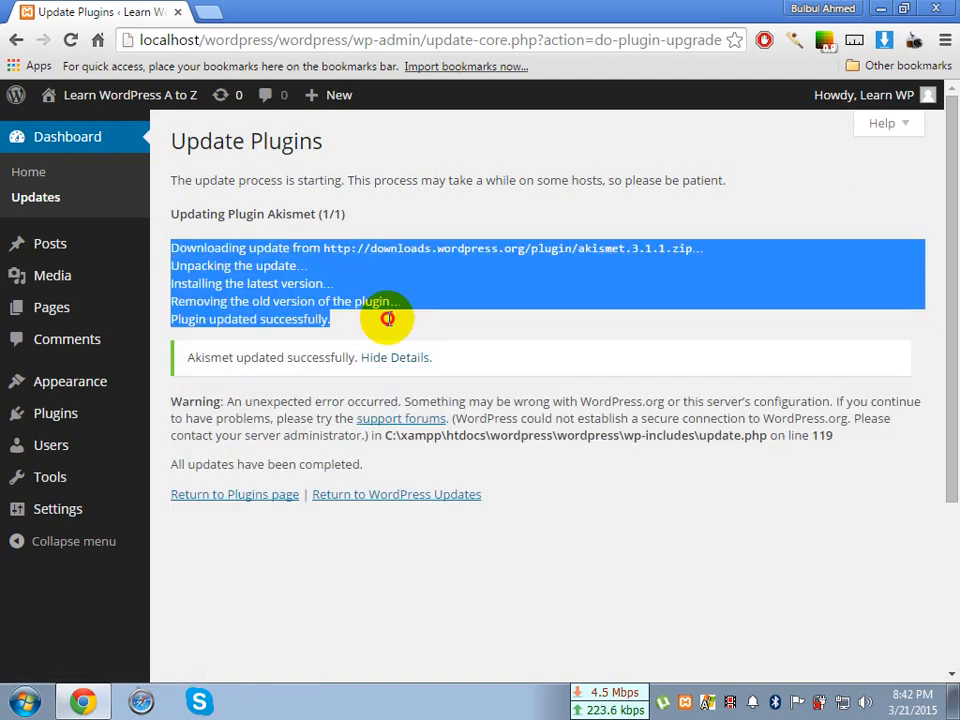
left_click(390, 323)
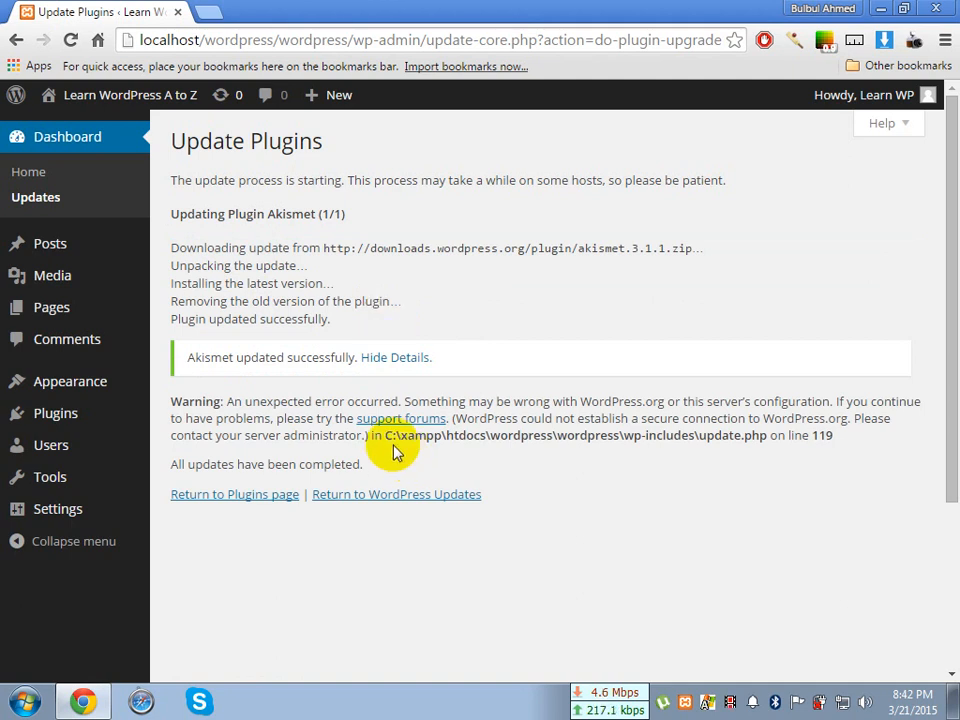
Highlight the update.php file path and line number in the warning on the Update Plugins page
left_click_drag(385, 436, 835, 437)
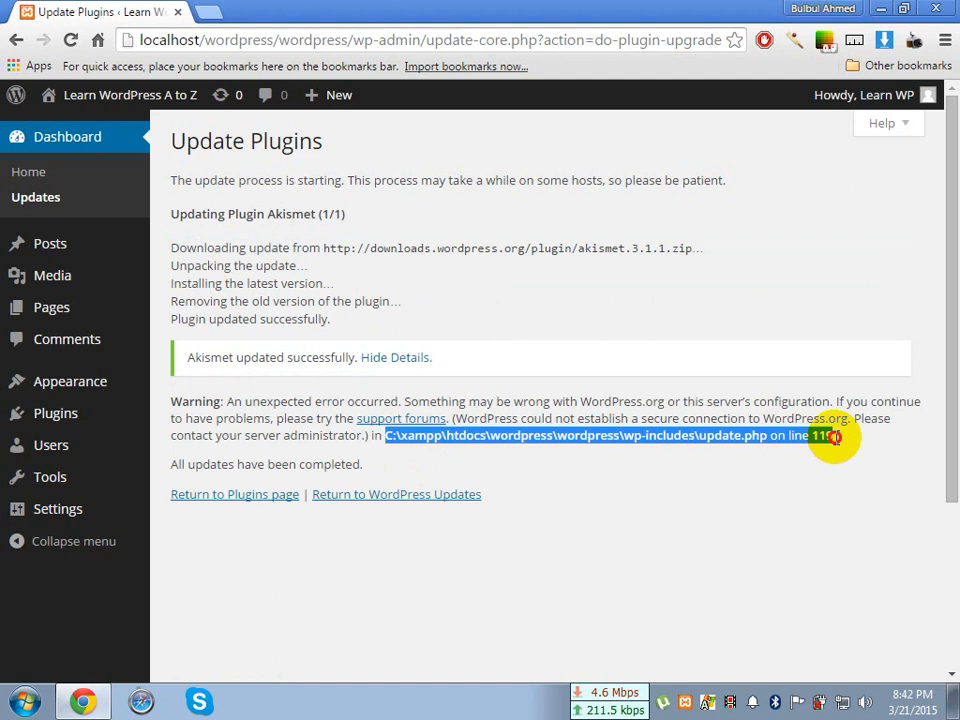
left_click(814, 436)
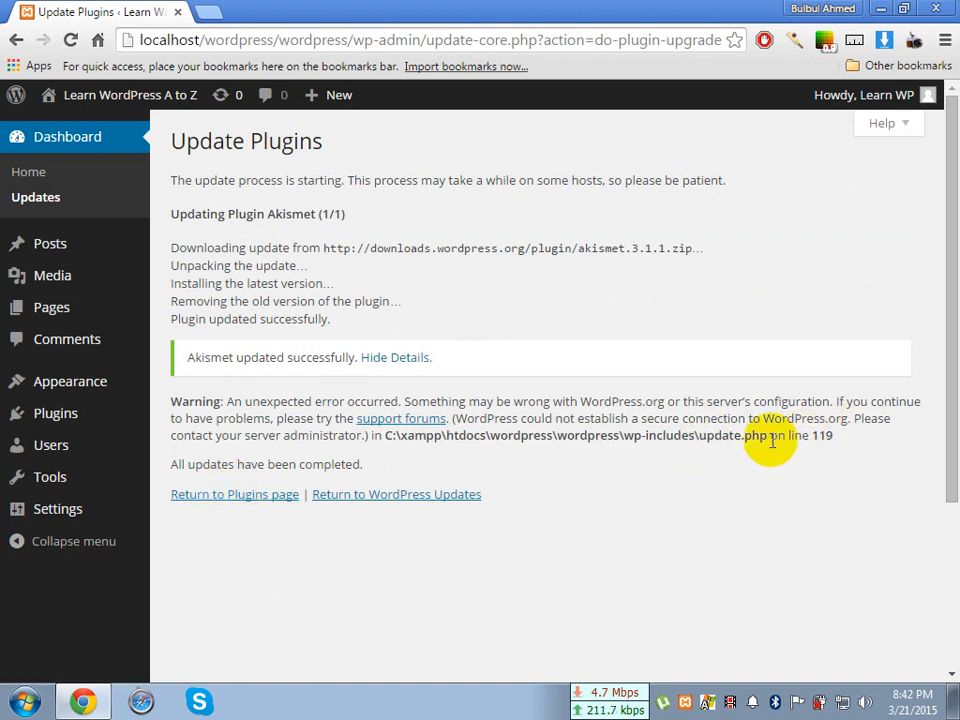
left_click_drag(772, 437, 831, 440)
left_click(832, 440)
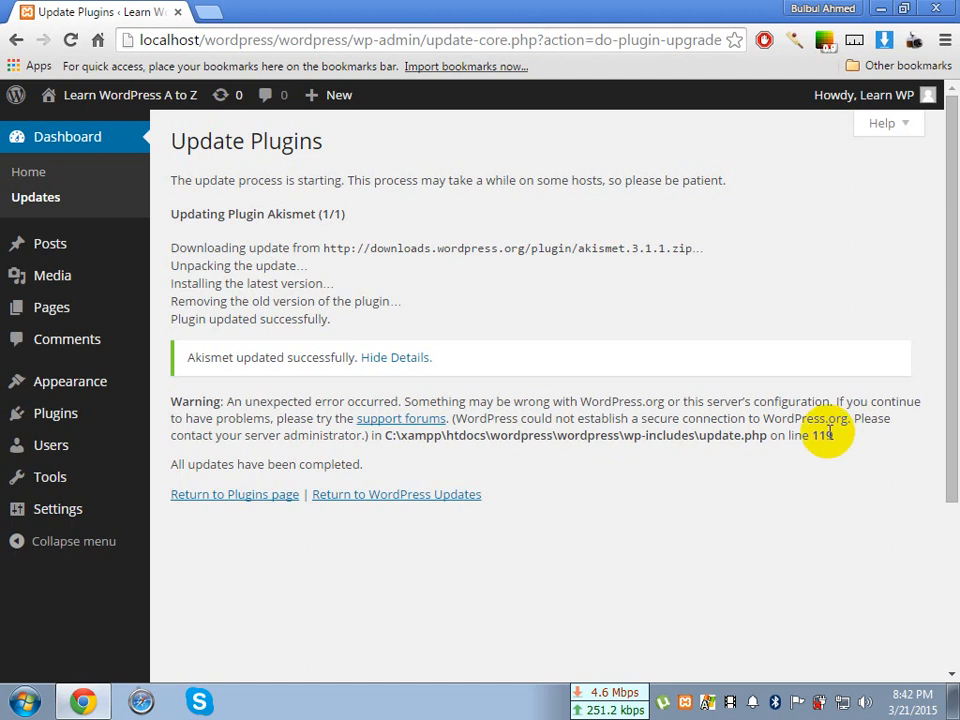
mouse_move(50, 248)
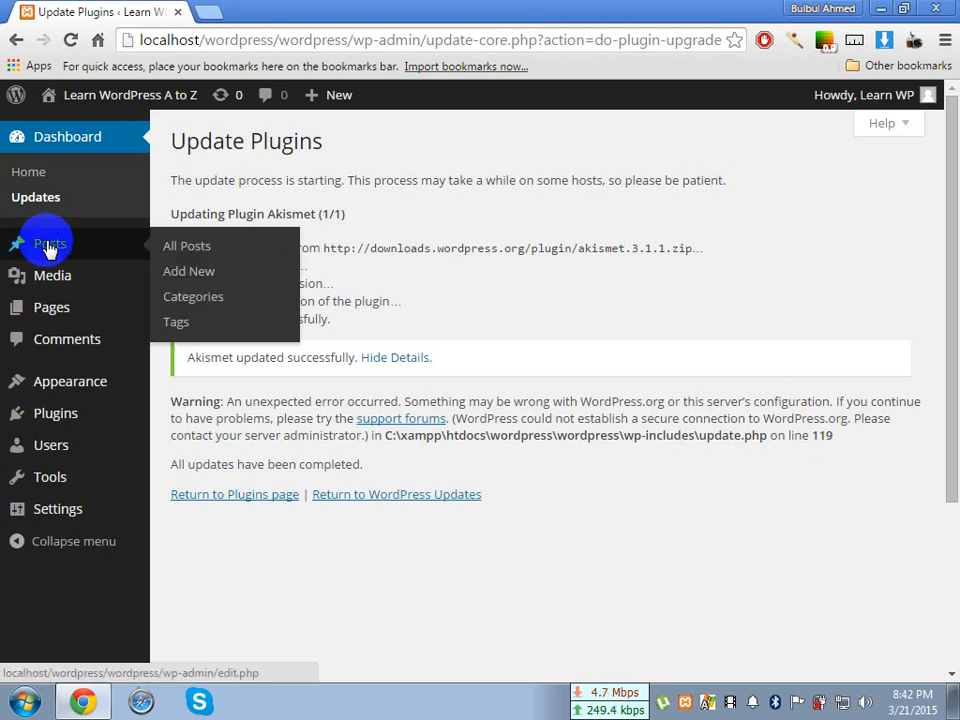
left_click(213, 250)
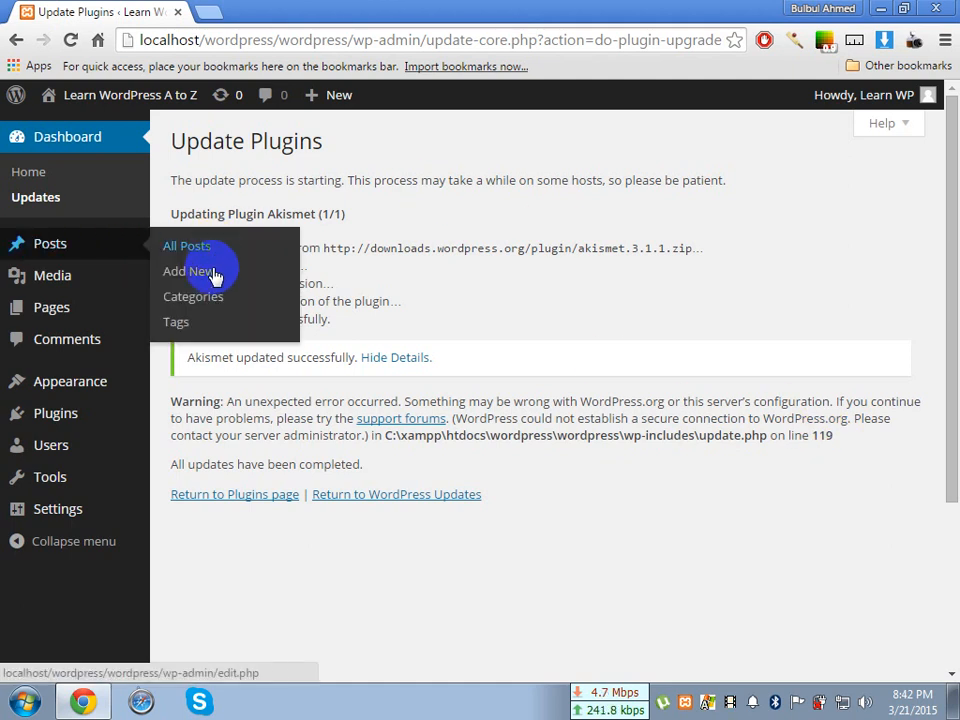
left_click(202, 330)
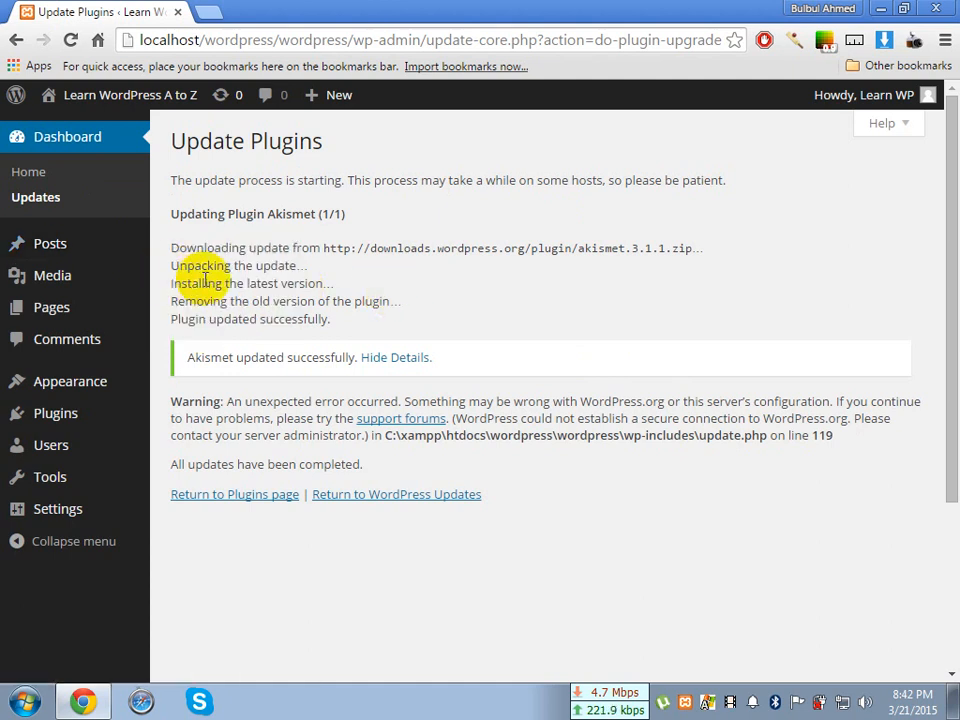
mouse_move(103, 246)
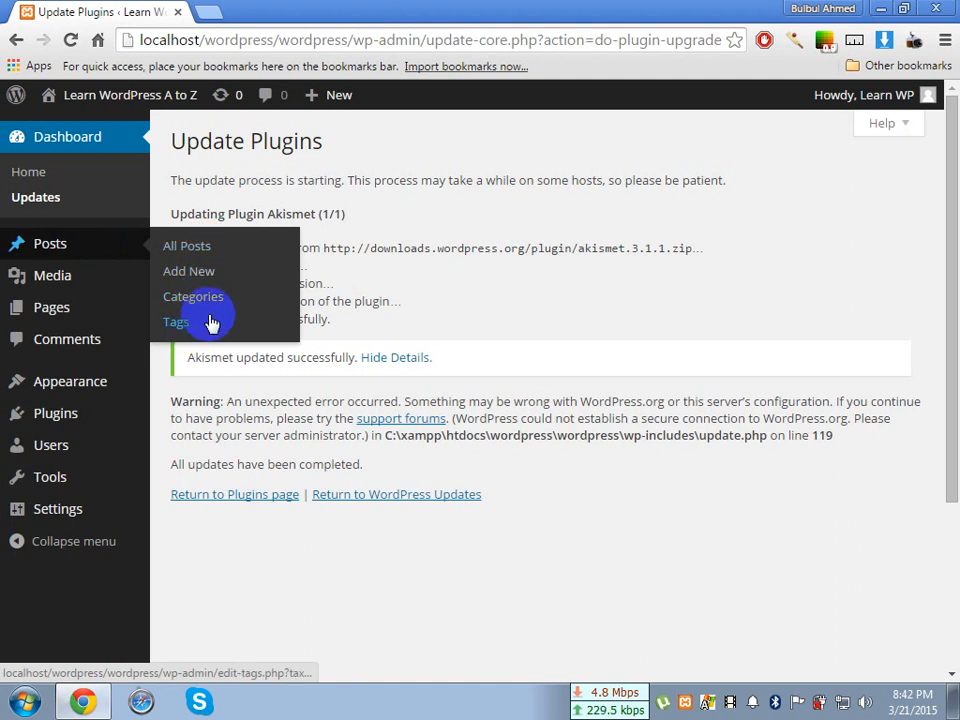
mouse_move(64, 246)
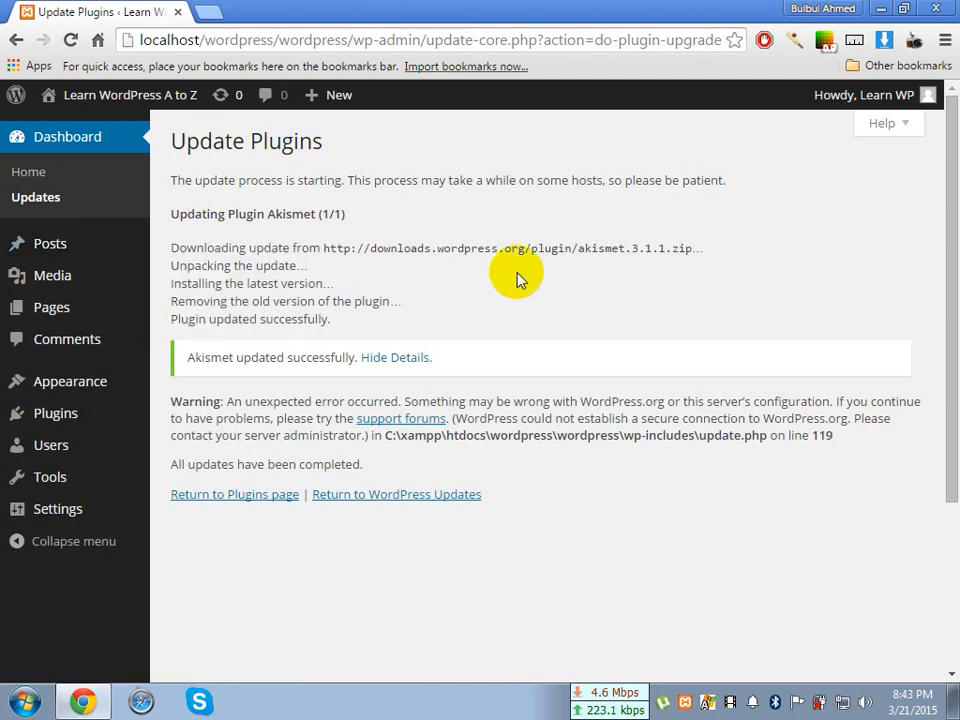
Open the Media Library and look through its items in grid view
mouse_move(42, 288)
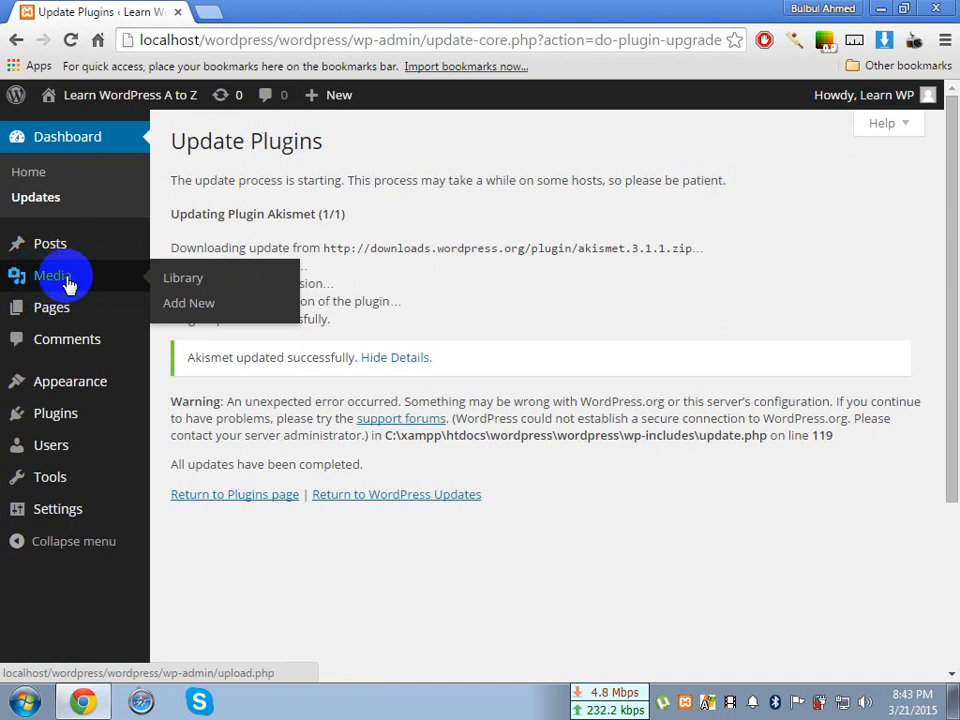
left_click(191, 280)
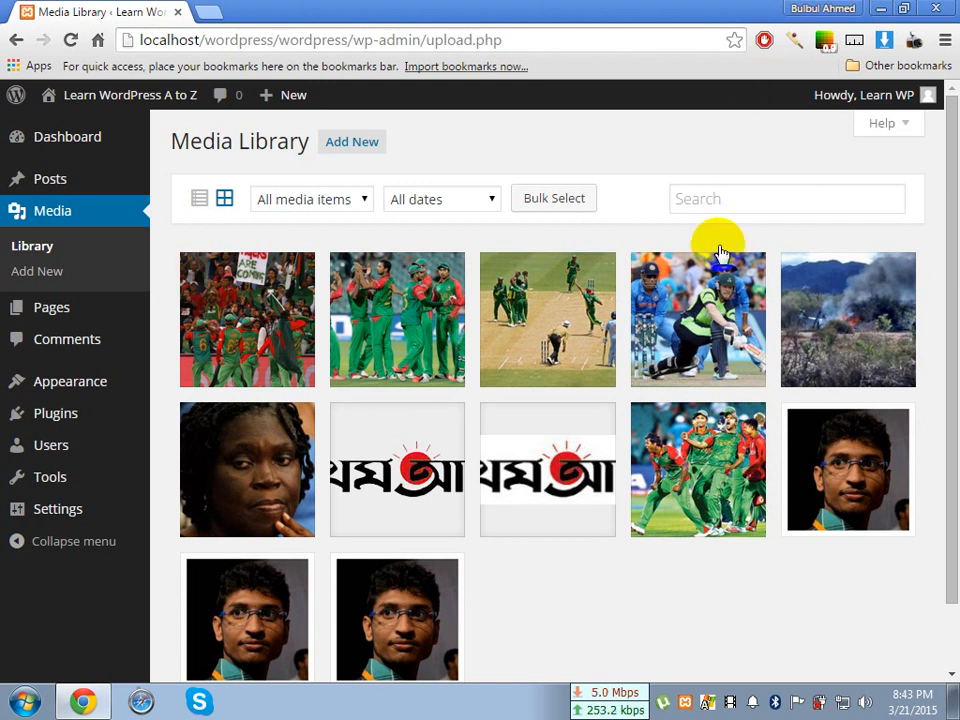
left_click(225, 203)
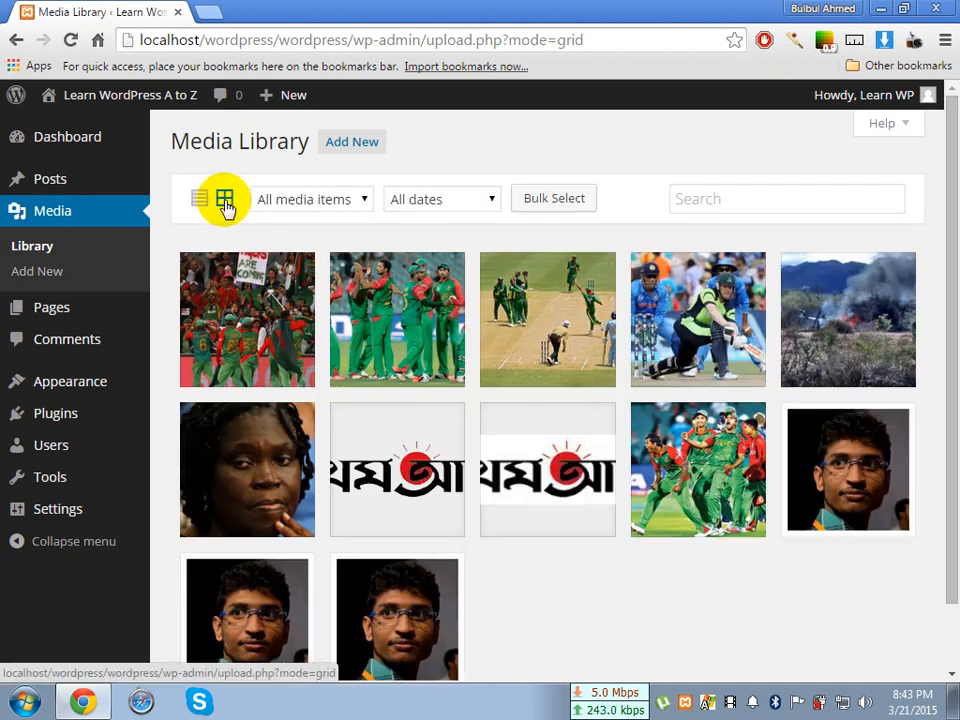
scroll(453, 368, "down", 1)
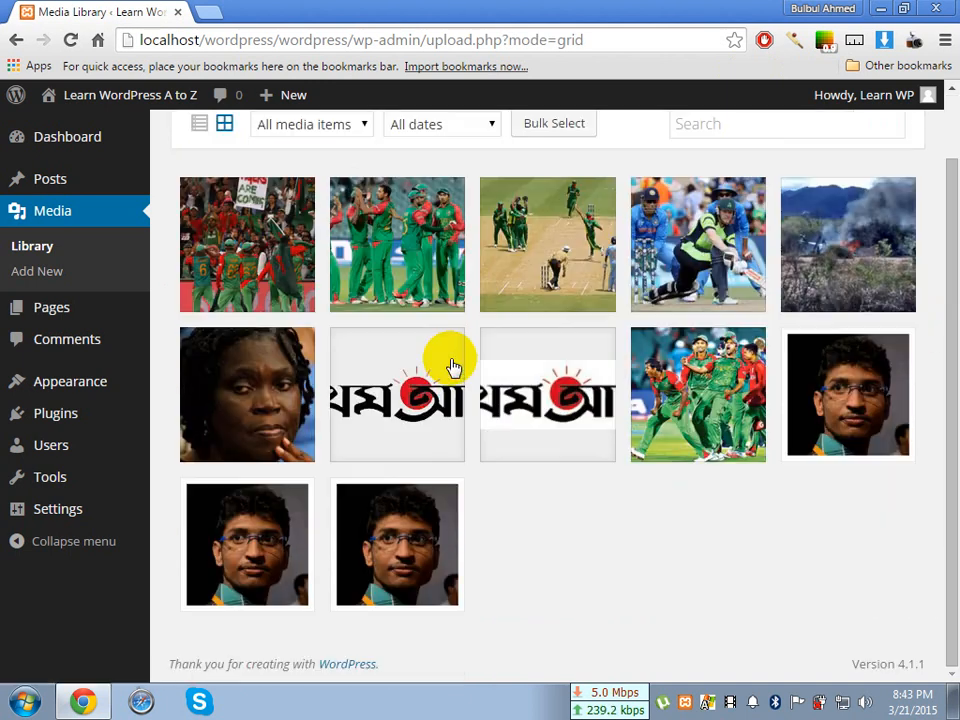
scroll(453, 368, "up", 1)
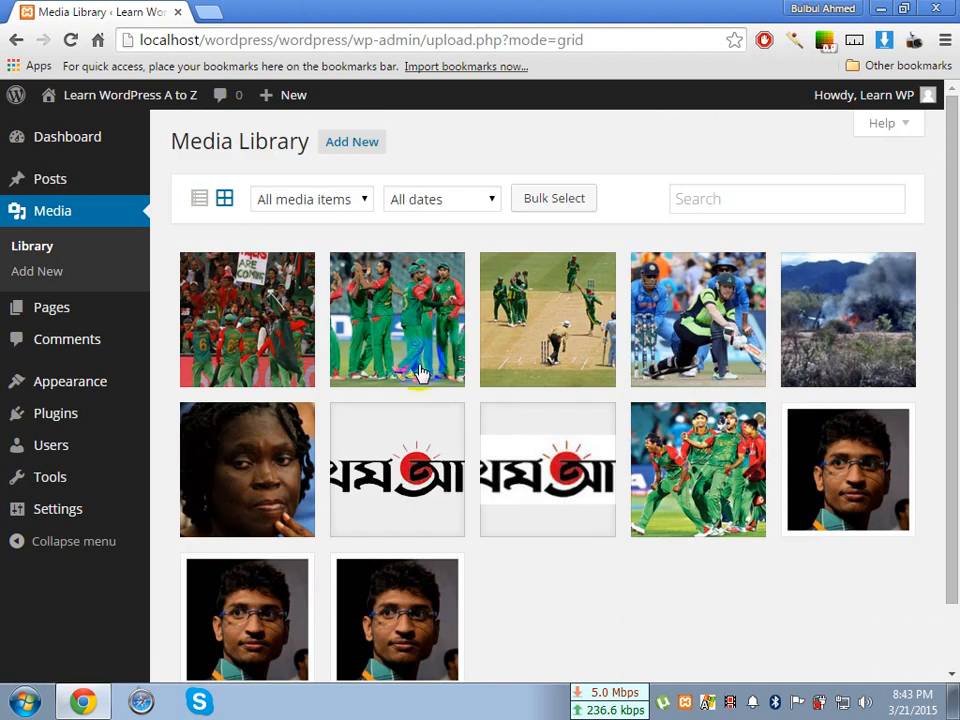
Switch the Media Library to list view and look through the listed files
left_click(200, 205)
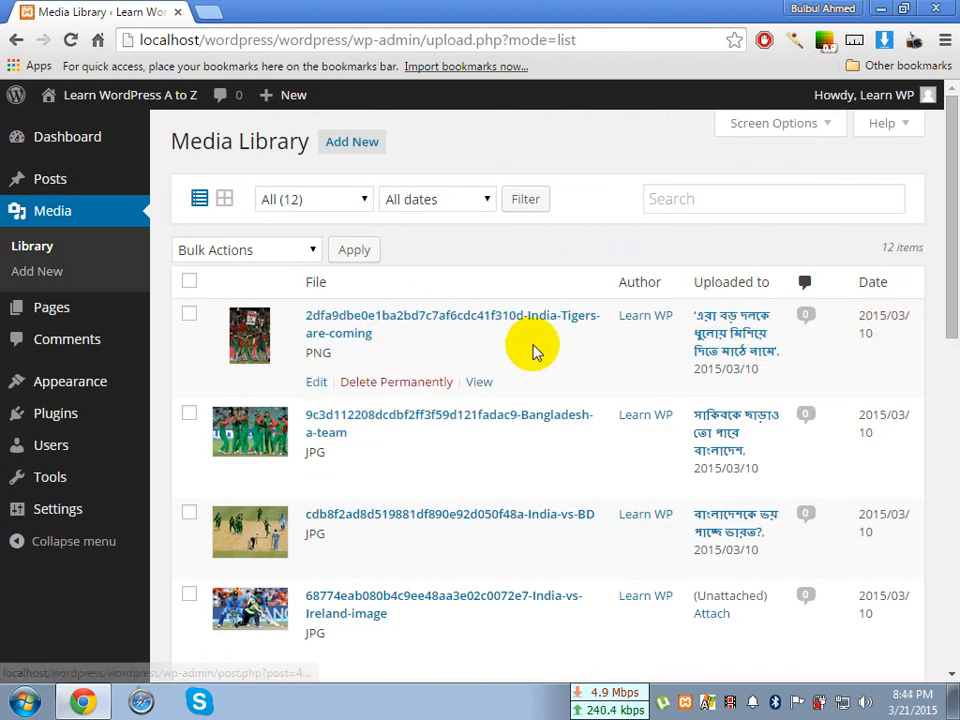
scroll(540, 350, "down", 5)
scroll(540, 352, "down", 4)
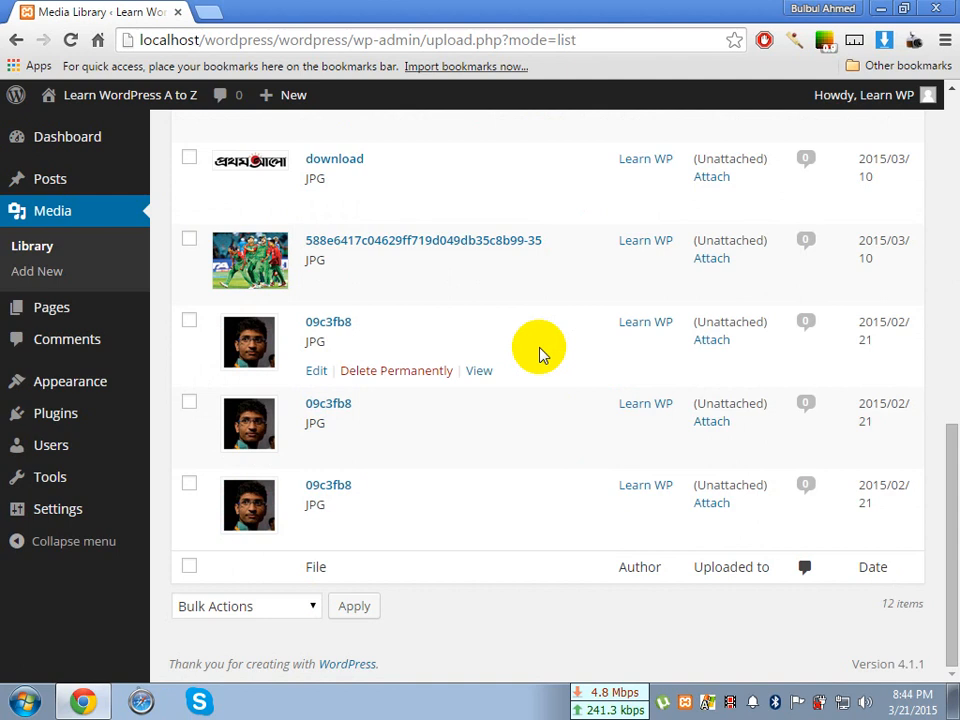
scroll(540, 352, "up", 8)
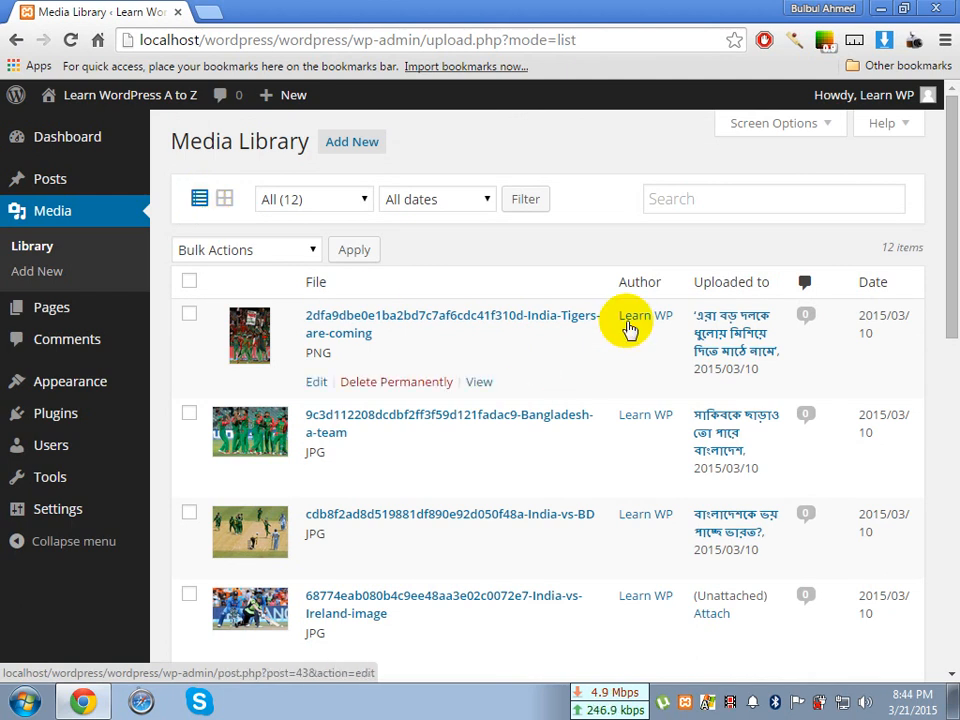
Examine the author and date of the first media file, and review the same columns for the remaining files
left_click_drag(617, 318, 671, 315)
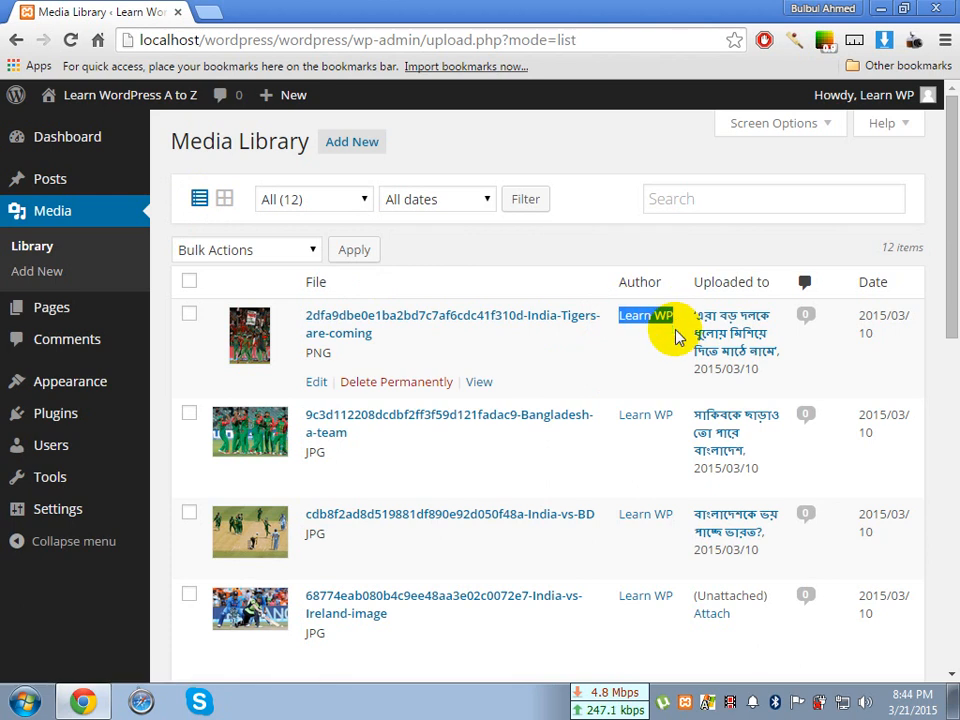
left_click(676, 336)
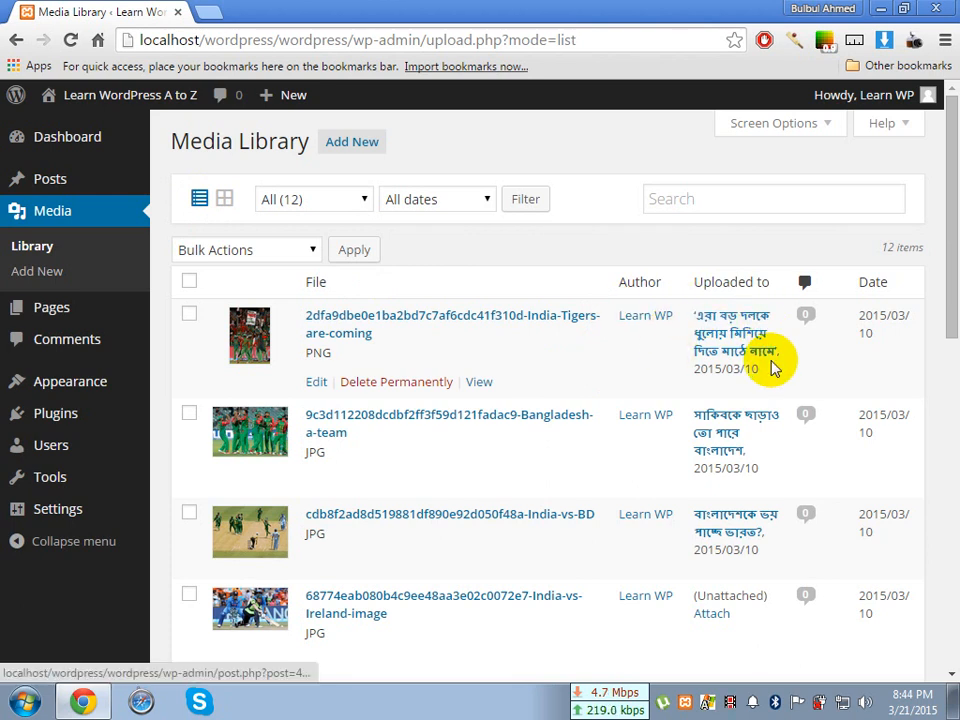
left_click_drag(861, 318, 880, 343)
left_click(880, 343)
scroll(714, 364, "down", 4)
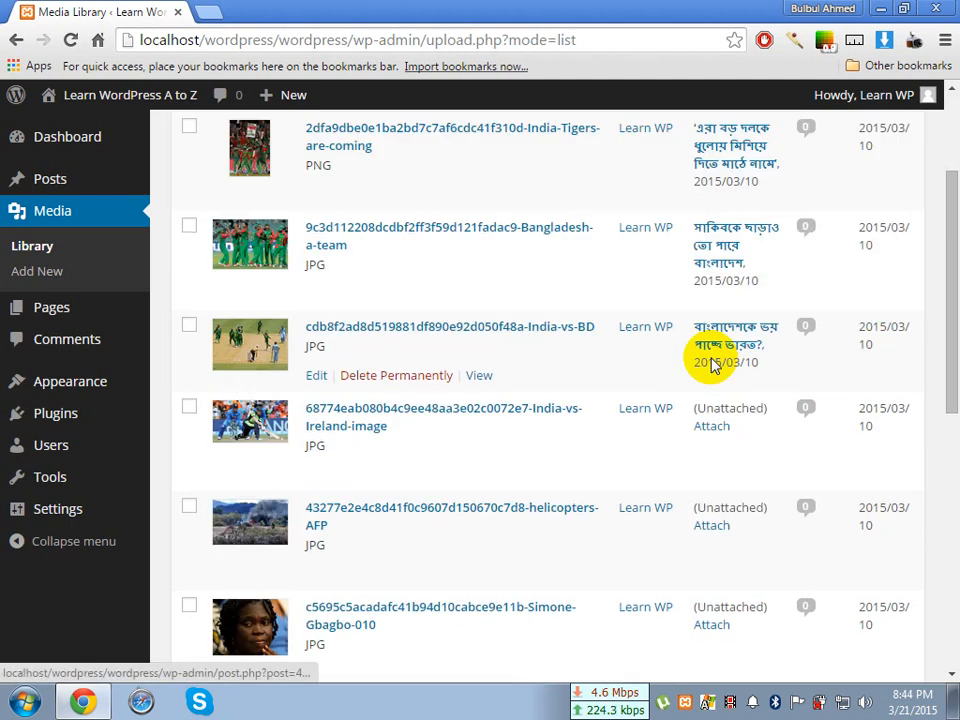
scroll(481, 360, "down", 4)
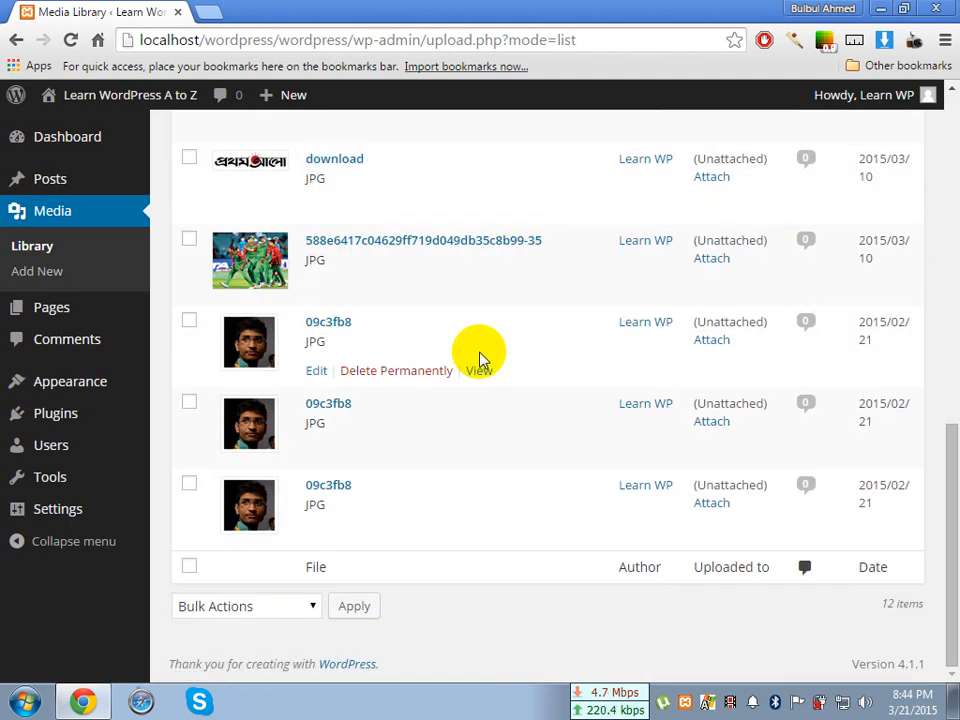
scroll(481, 360, "up", 5)
scroll(479, 358, "up", 3)
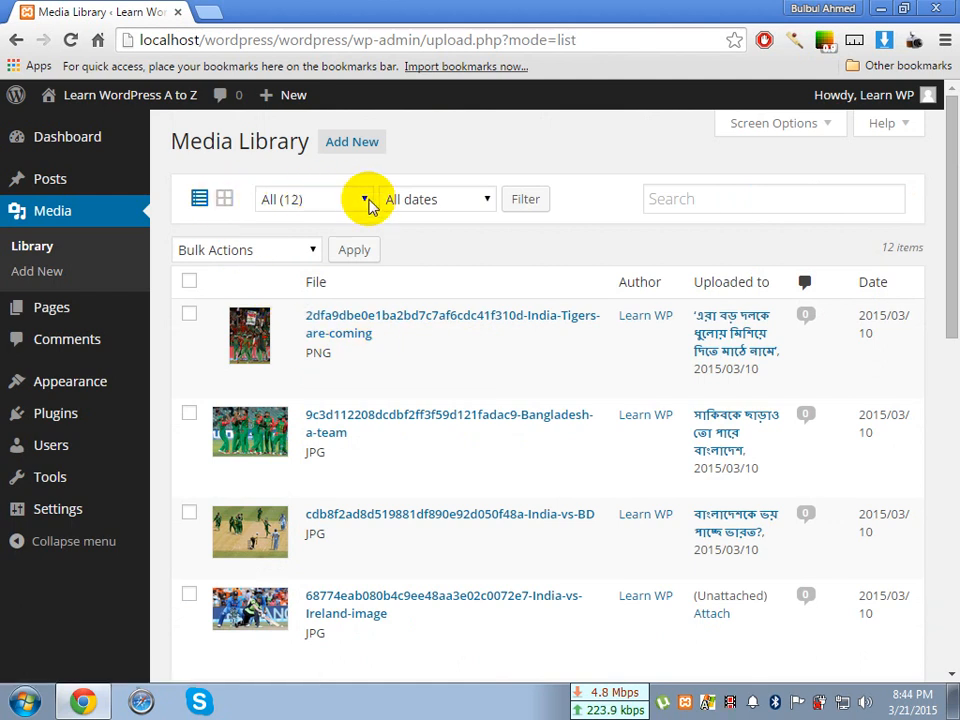
Filter the media list to show only Images and look through the filtered files
left_click(367, 200)
left_click(368, 203)
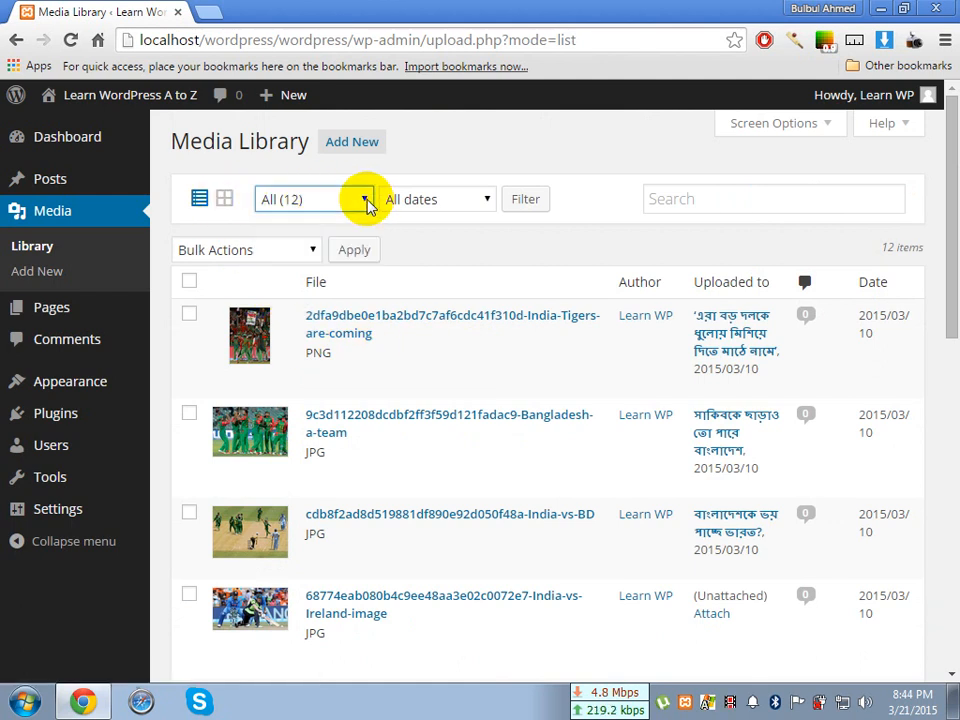
left_click(368, 203)
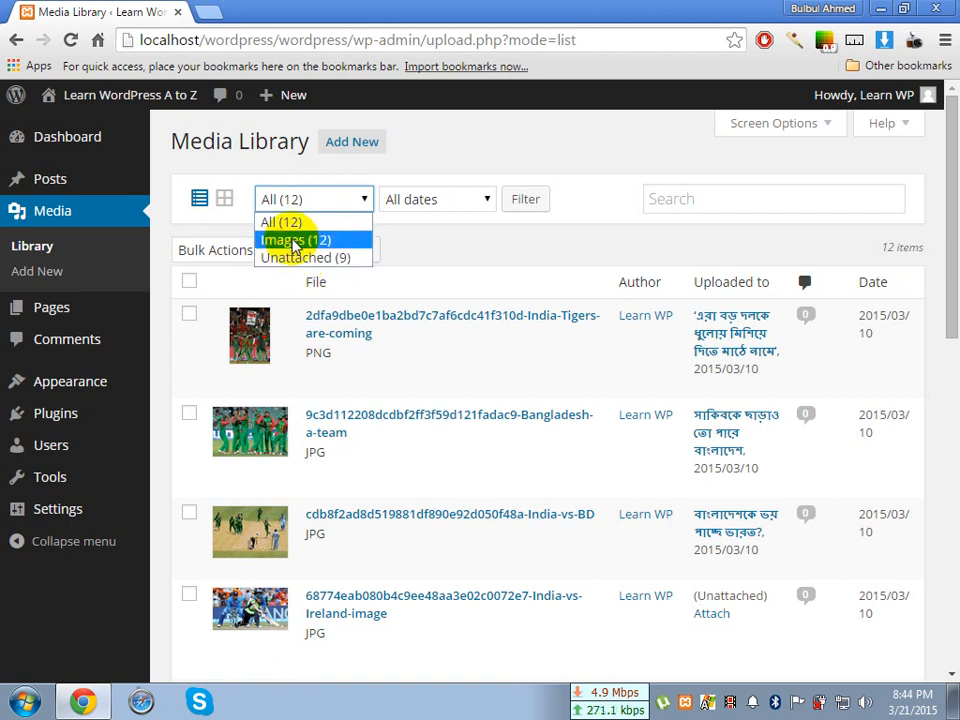
left_click(300, 241)
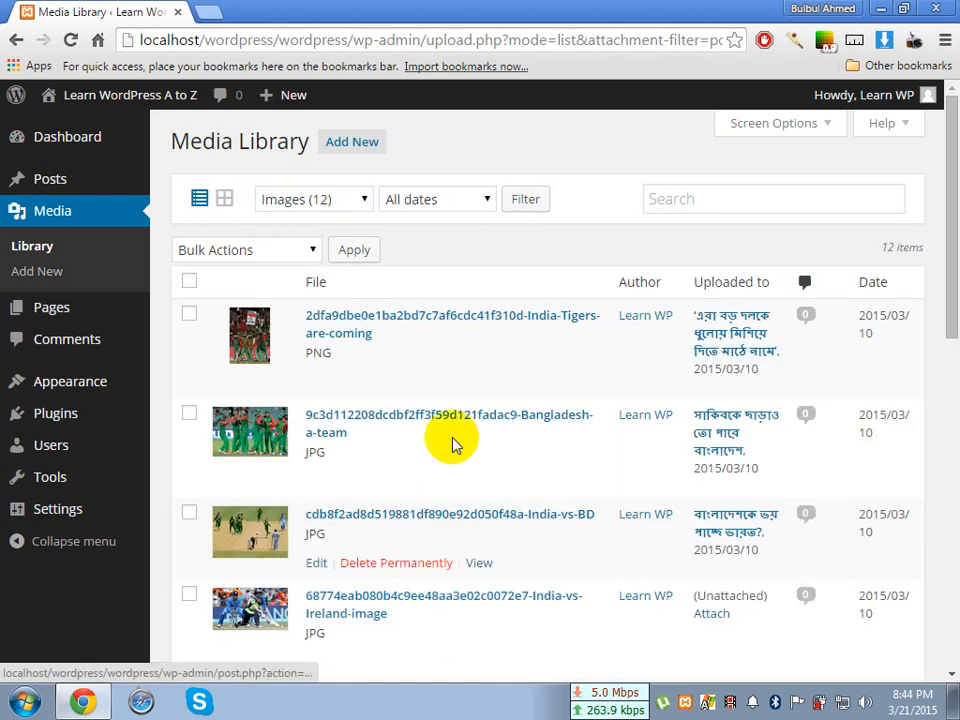
scroll(378, 456, "down", 5)
scroll(375, 454, "down", 4)
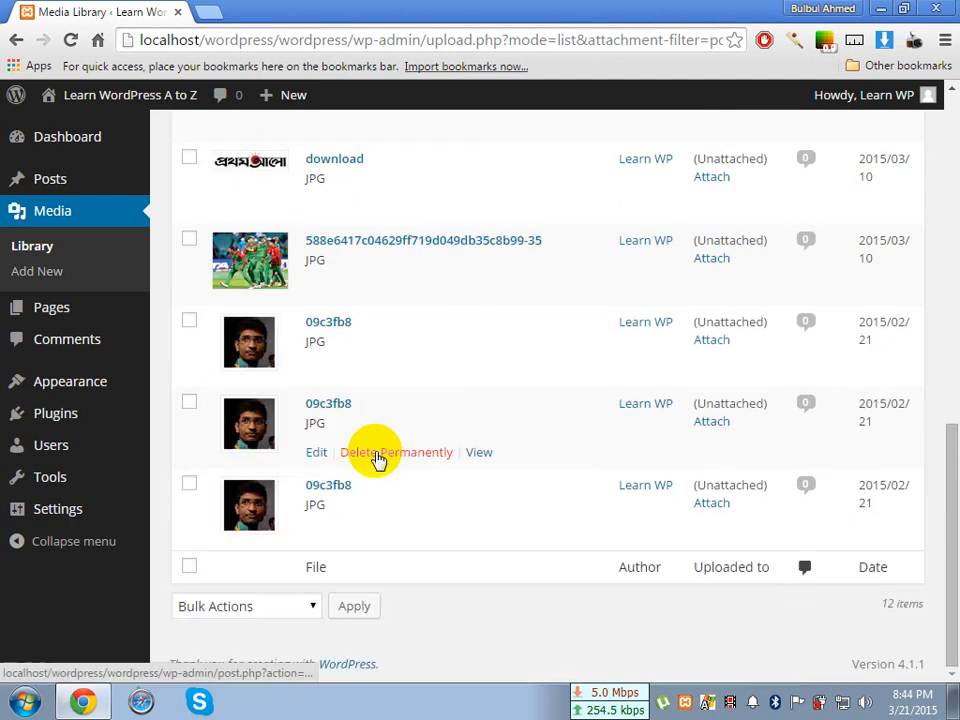
Filter the media list to show only Unattached files and look through the filtered items
scroll(375, 454, "up", 8)
left_click(366, 199)
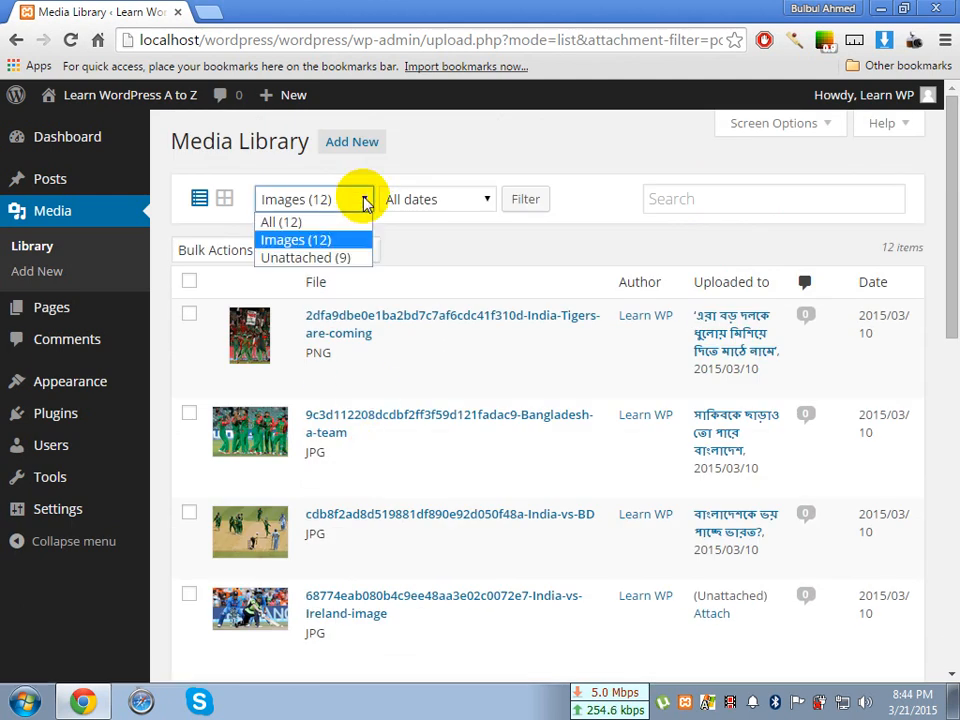
left_click(340, 258)
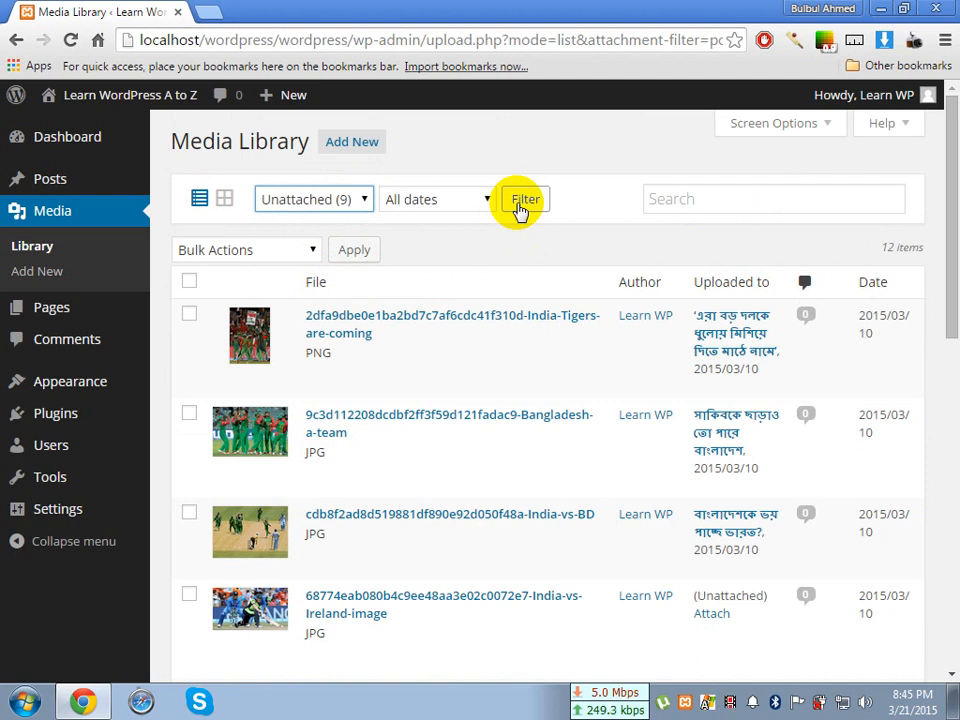
left_click(521, 203)
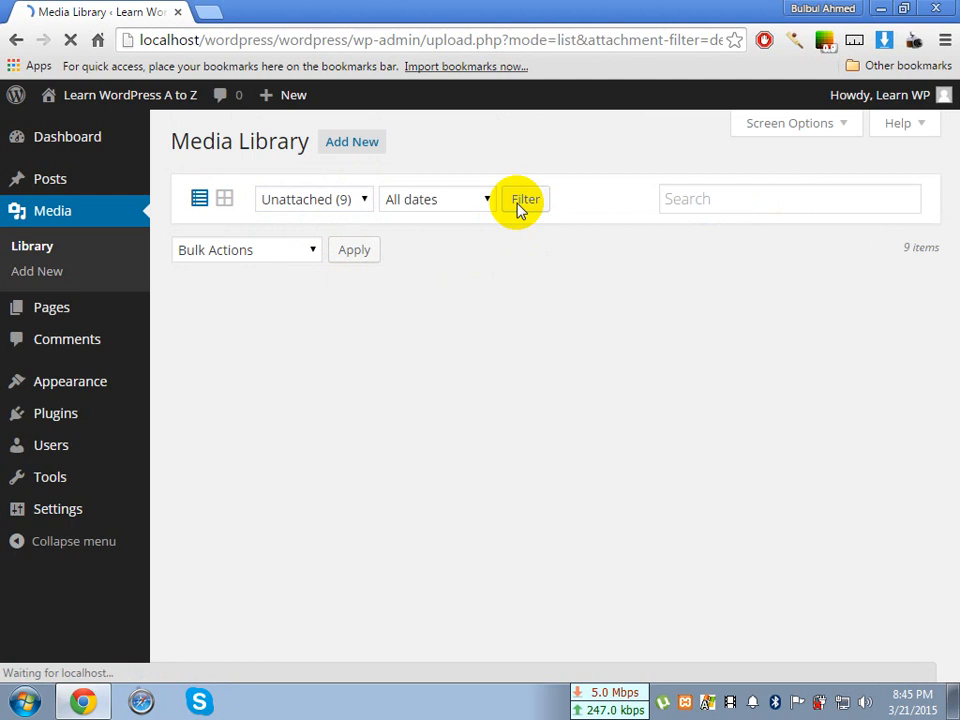
scroll(438, 310, "down", 5)
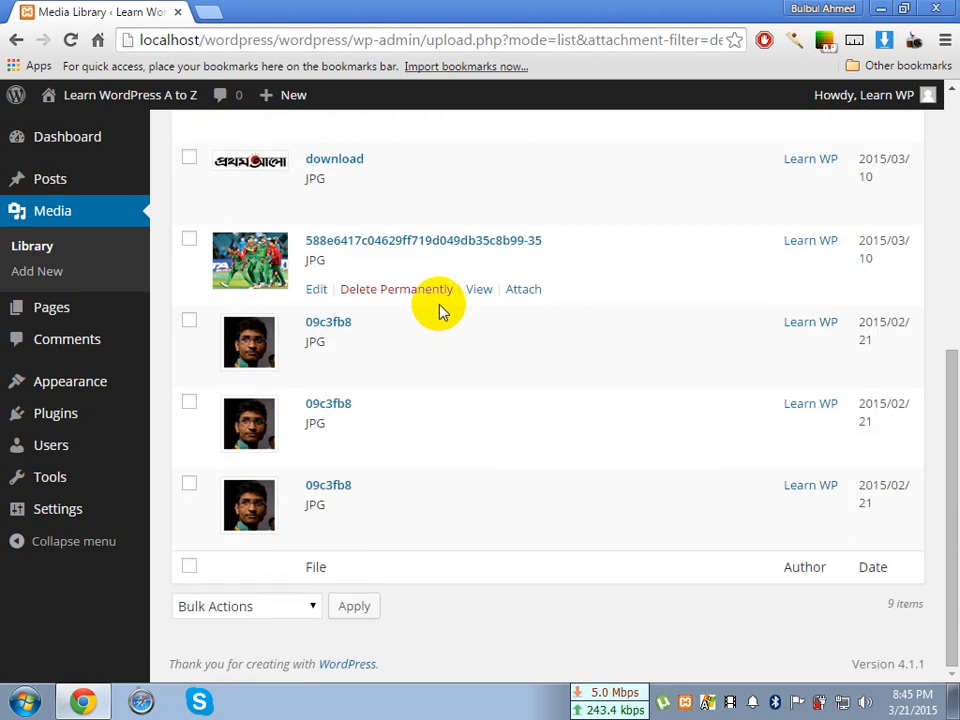
scroll(440, 308, "up", 5)
scroll(438, 303, "down", 5)
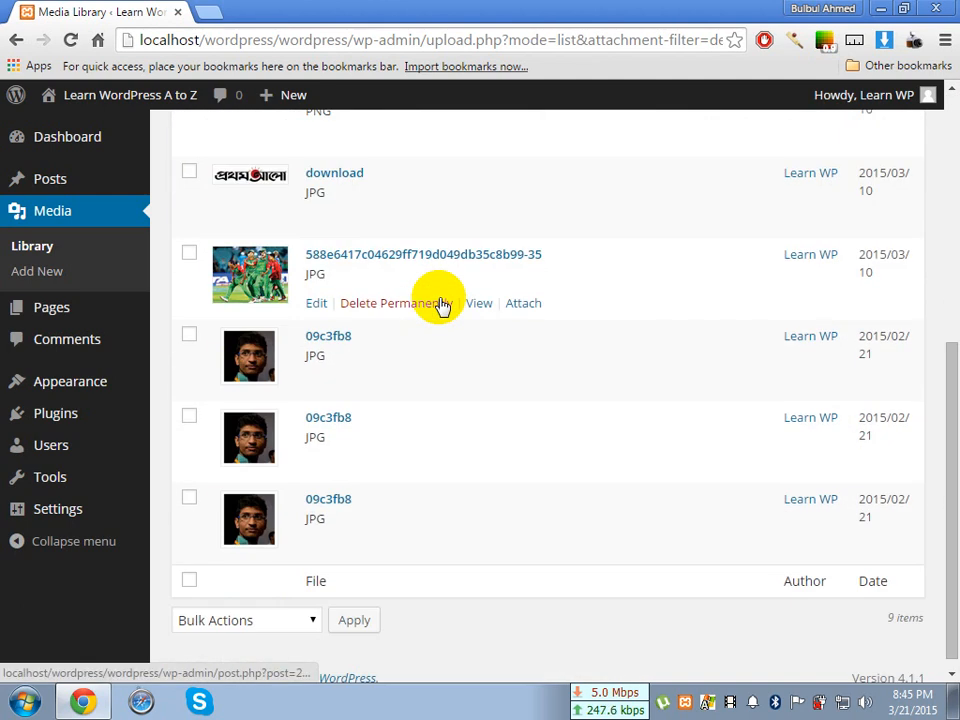
scroll(443, 305, "up", 1)
scroll(443, 305, "up", 5)
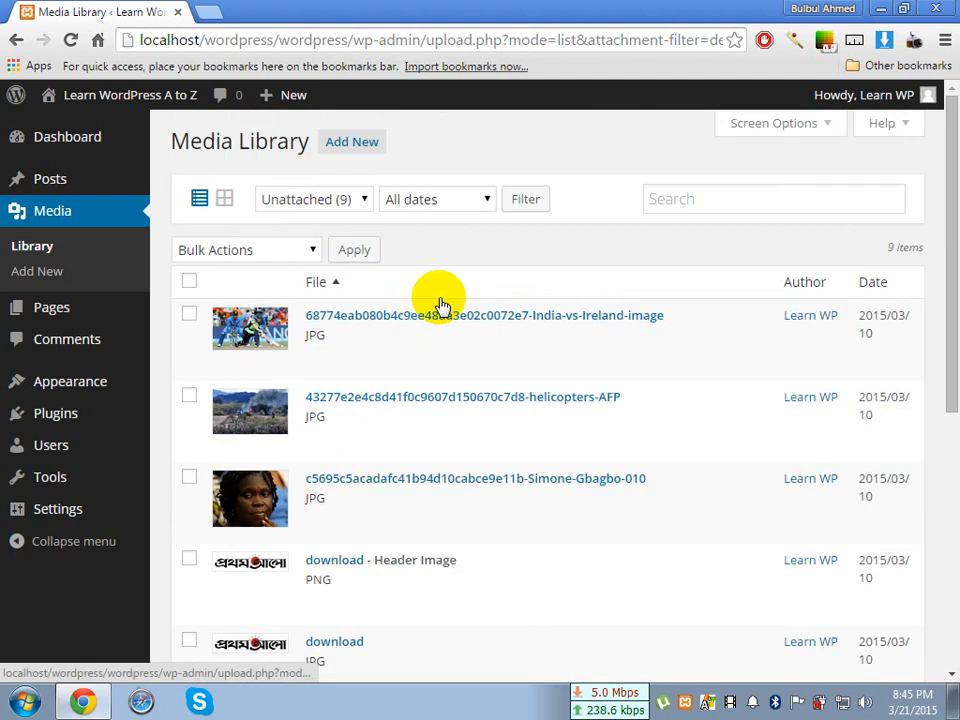
Set the media type filter back to All and apply it to the list
left_click(356, 200)
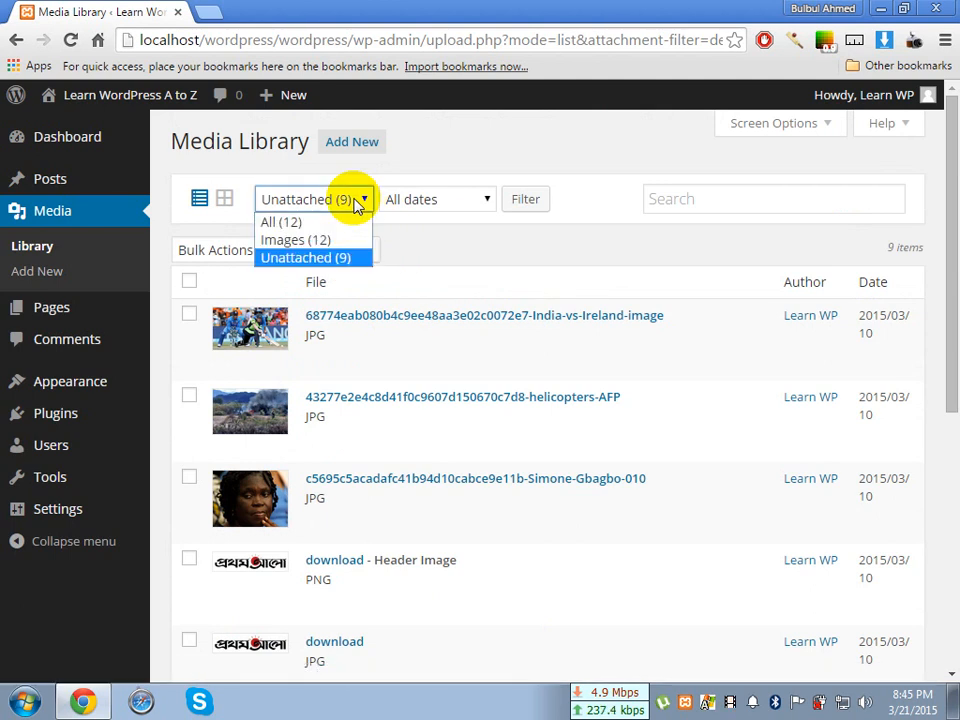
left_click(467, 150)
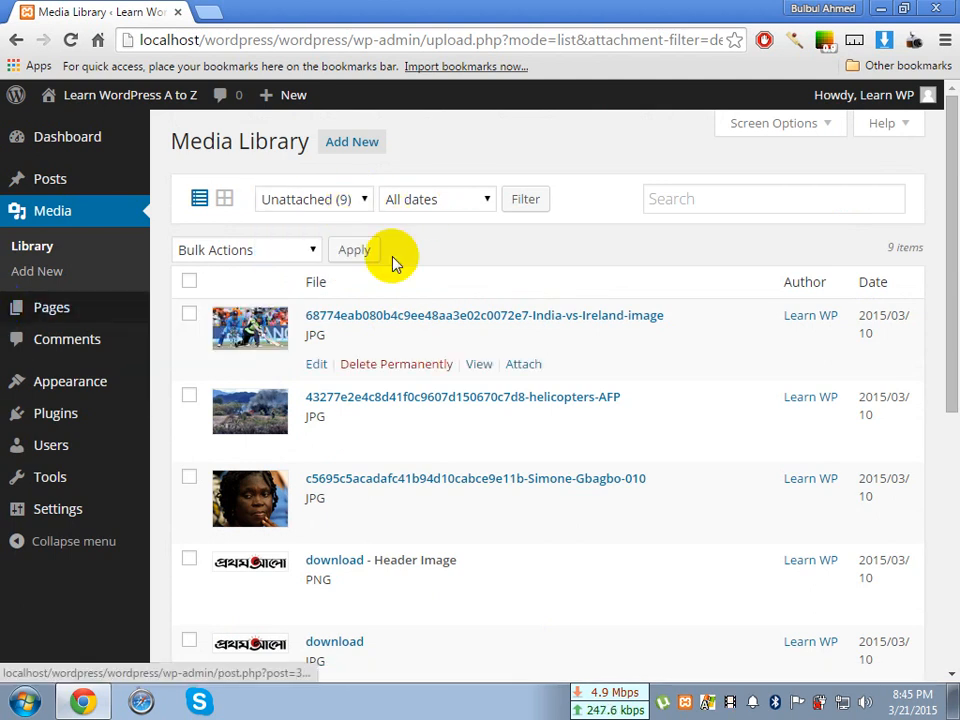
left_click(362, 199)
left_click(347, 220)
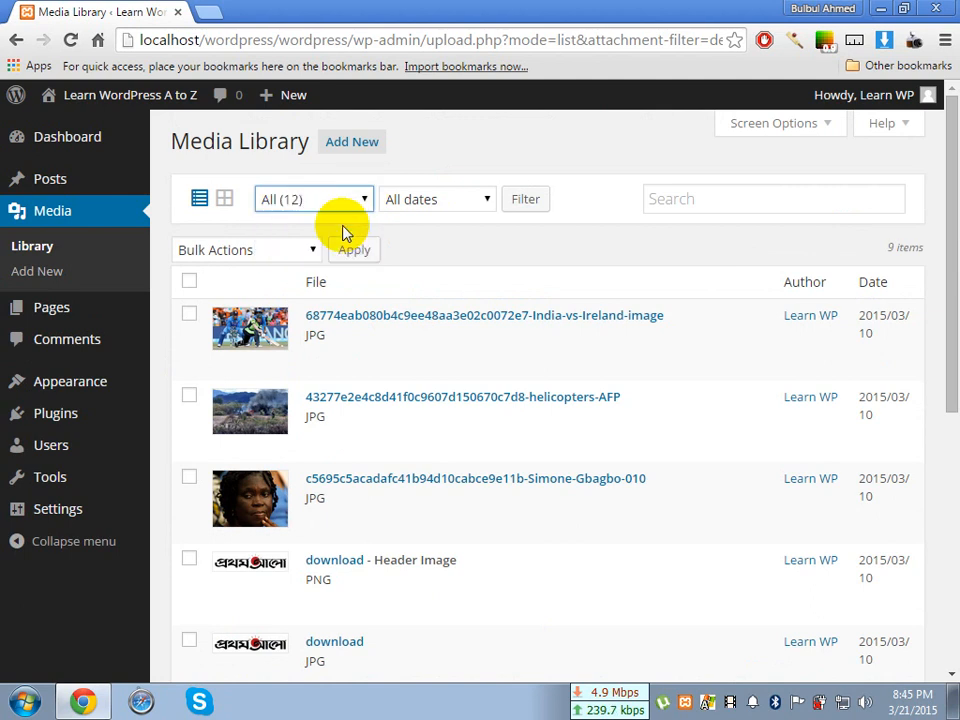
left_click(514, 204)
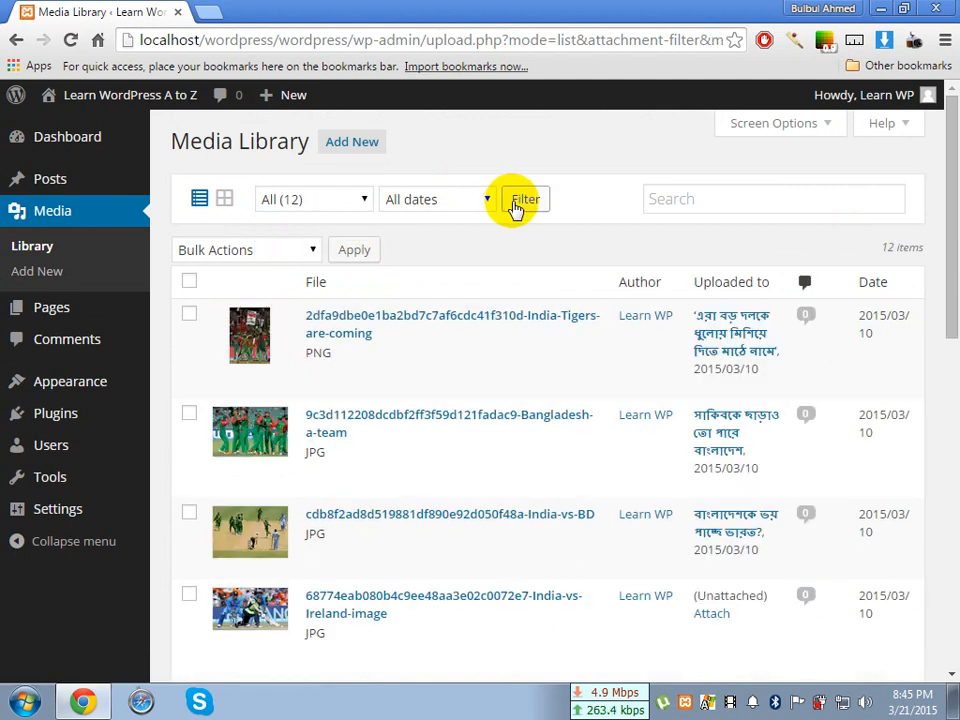
Look through the date filter options and the full media list, and filter it to February 2015
left_click(428, 208)
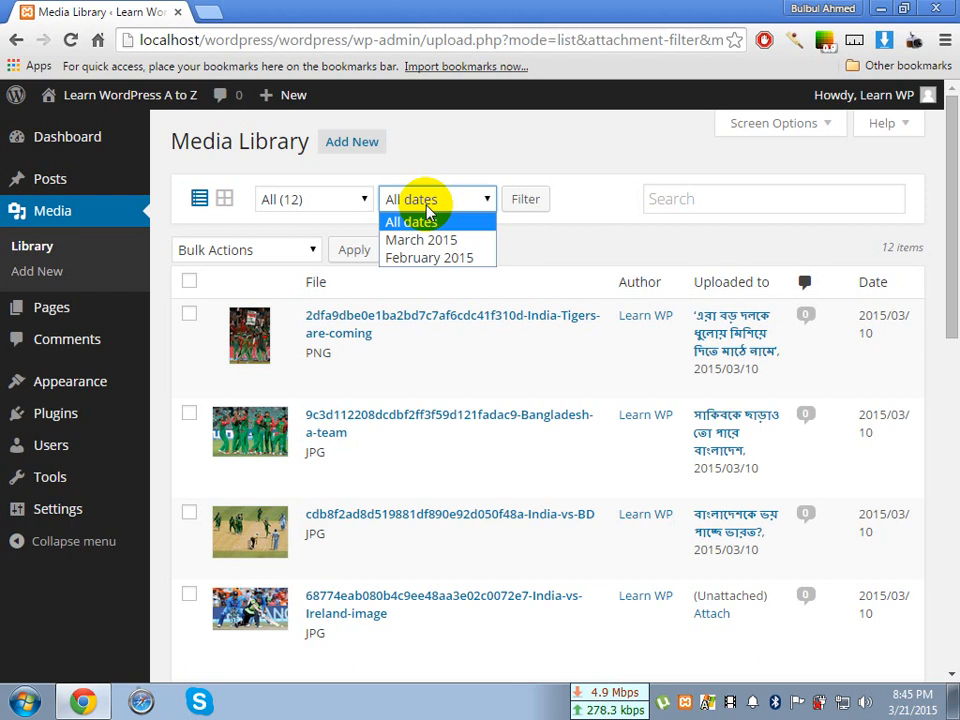
left_click(428, 210)
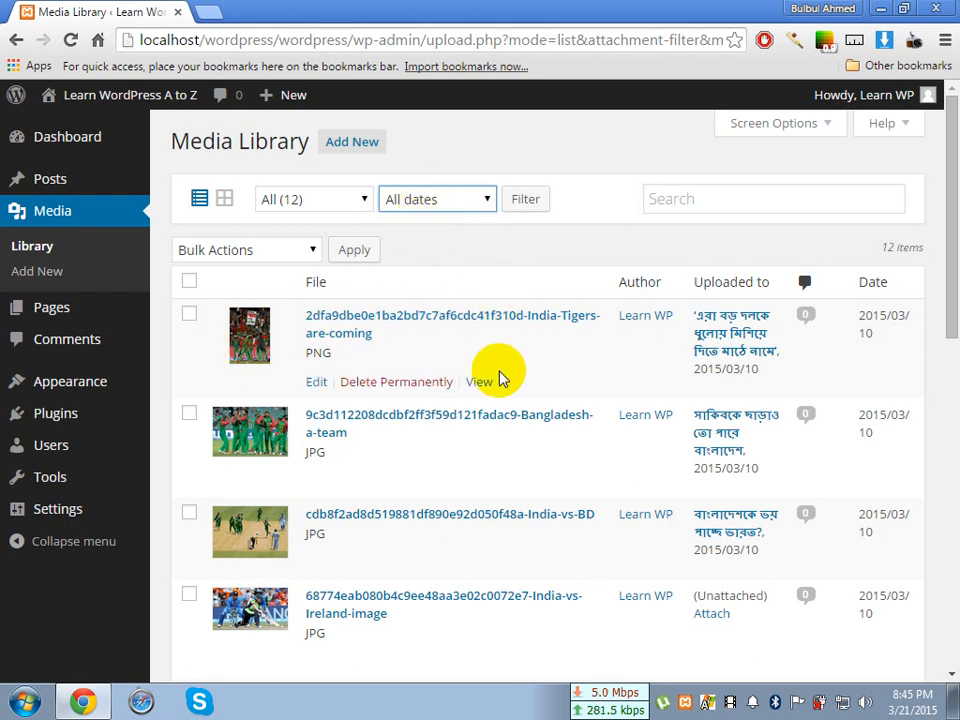
scroll(510, 482, "down", 5)
scroll(510, 482, "up", 5)
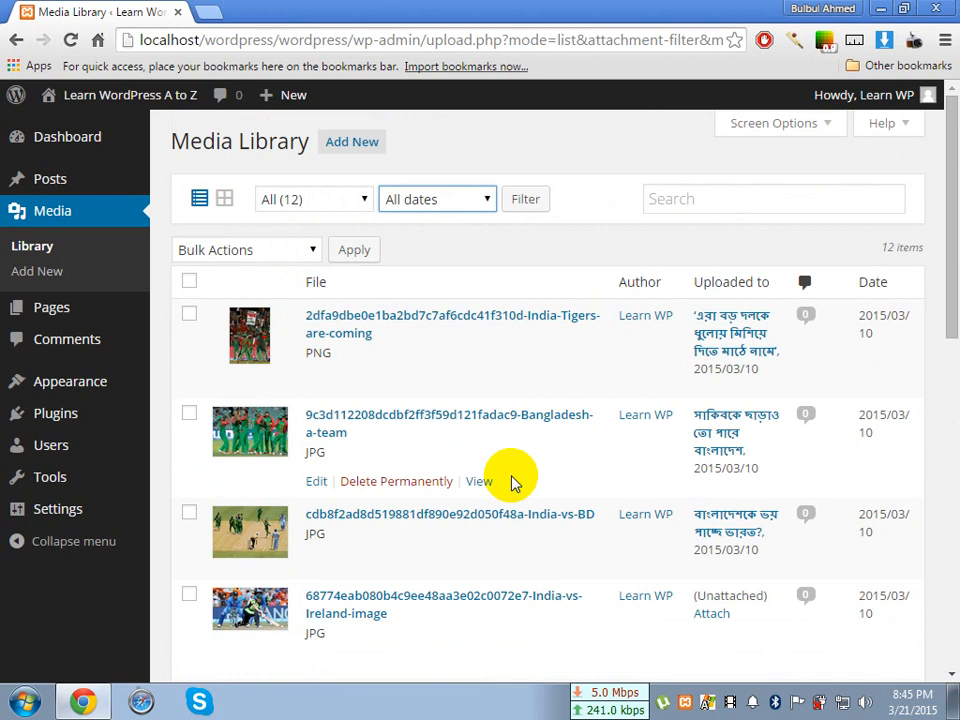
left_click(464, 204)
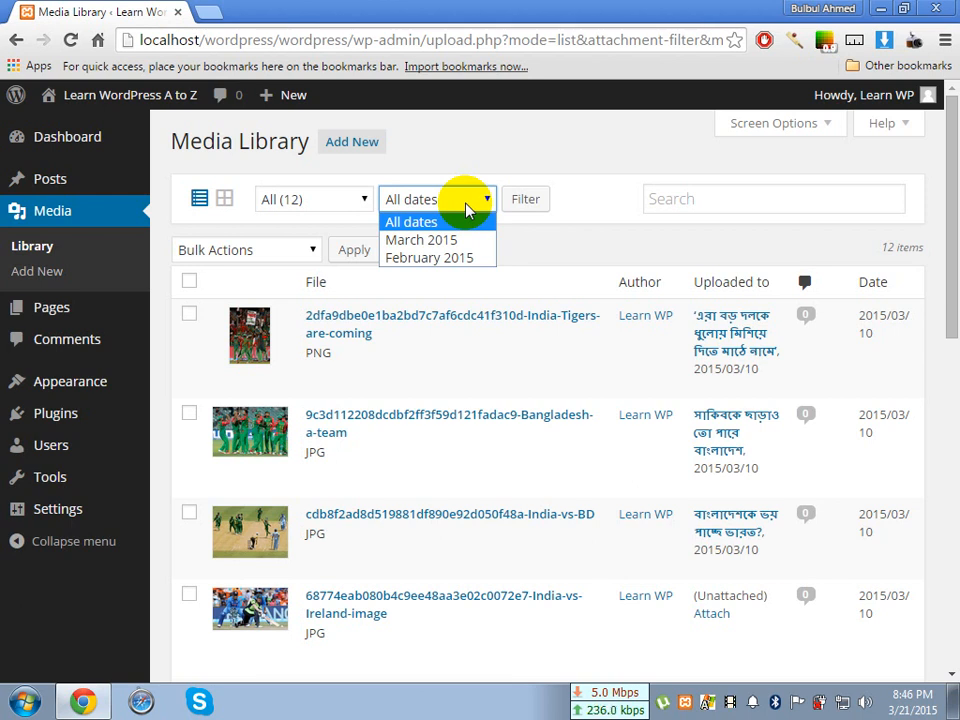
left_click(466, 258)
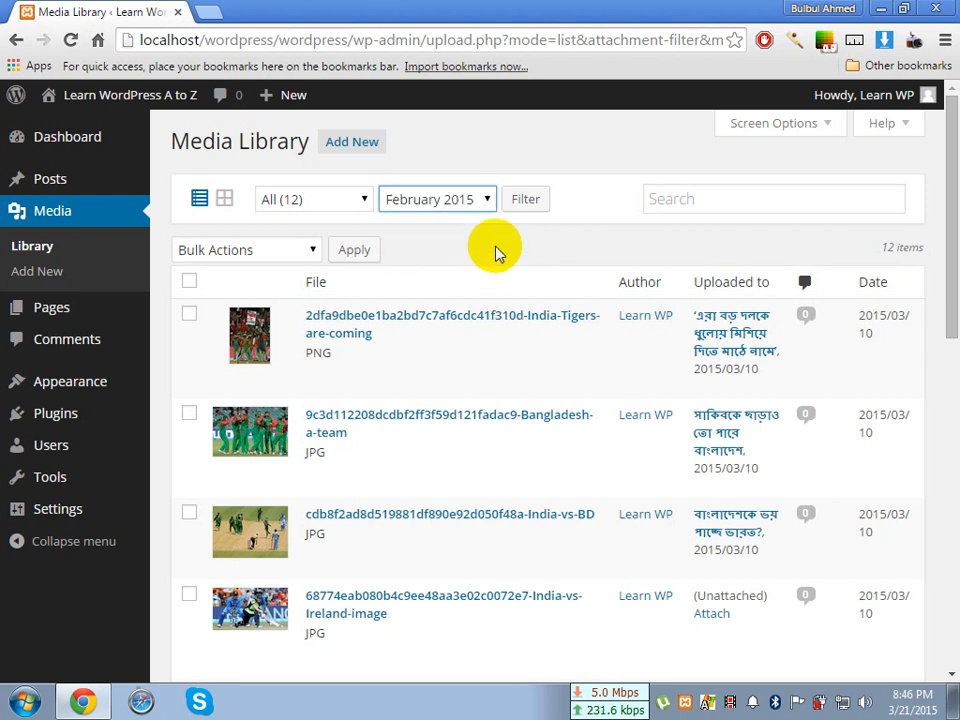
left_click(527, 201)
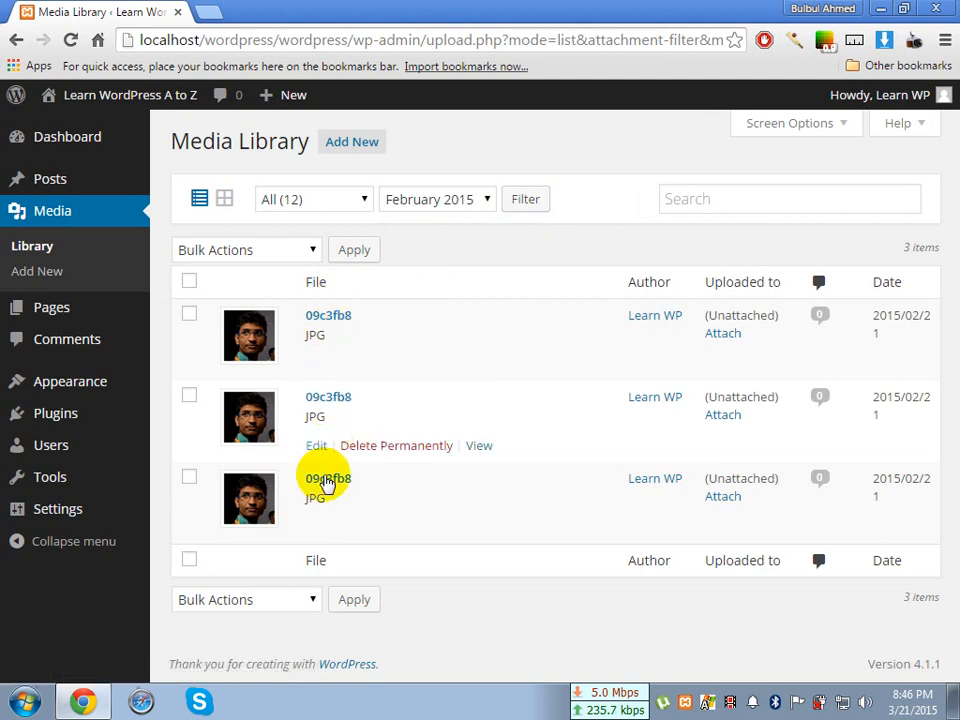
Filter the media list to March 2015 and look through the filtered files
left_click(455, 205)
left_click(443, 241)
left_click(517, 213)
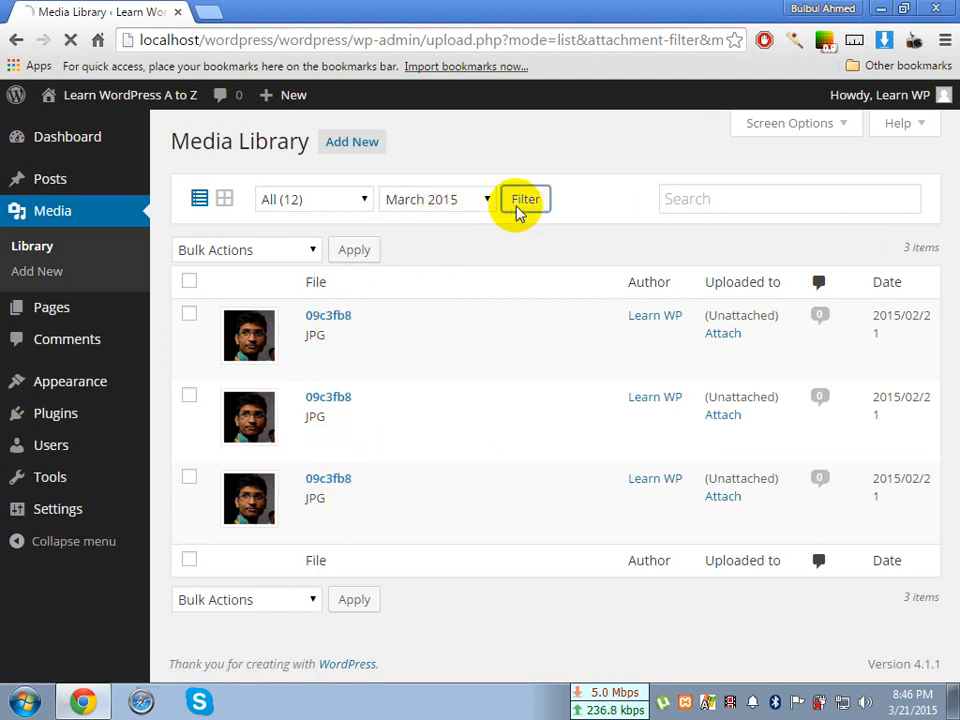
scroll(422, 381, "down", 6)
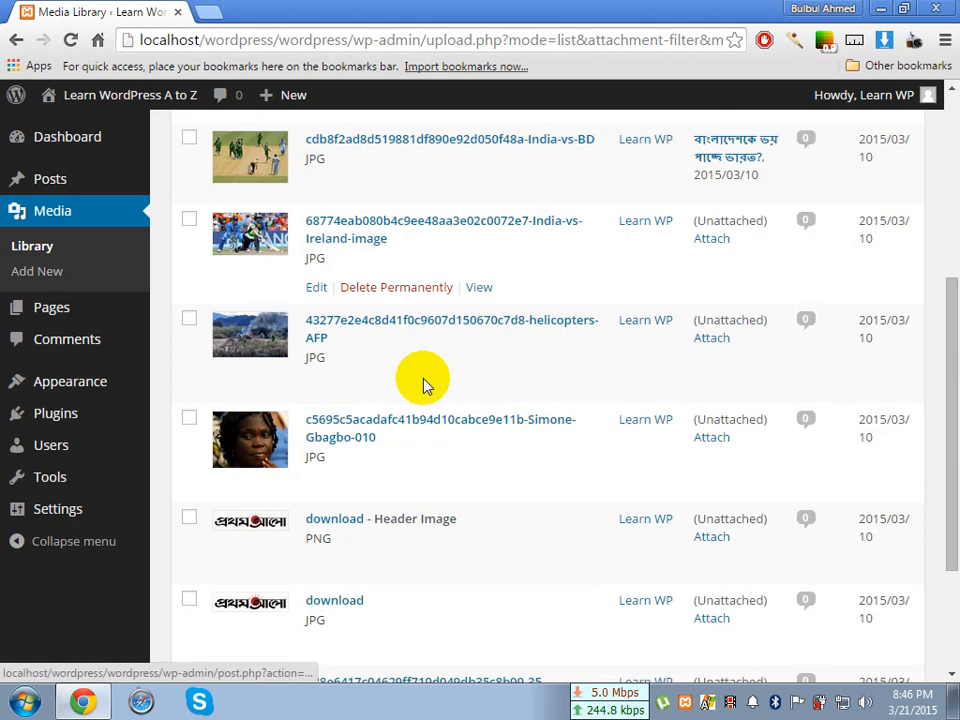
scroll(422, 385, "up", 6)
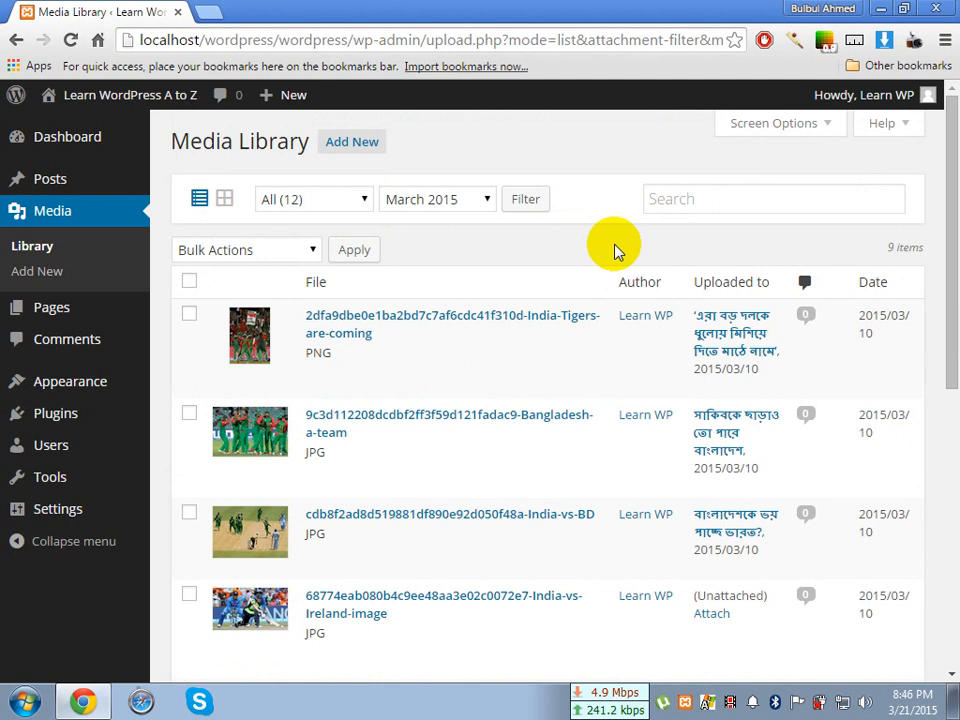
Open Google Images in a new browser tab and search for "বাংলাদেশ ক্রিকেট দল"
left_click(212, 12)
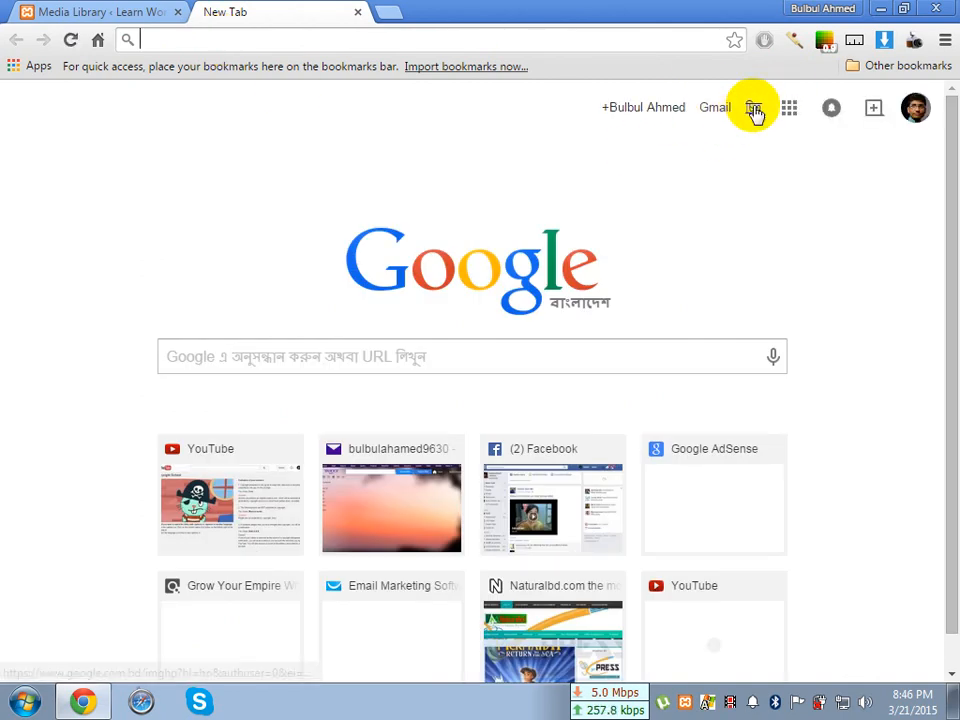
left_click(754, 110)
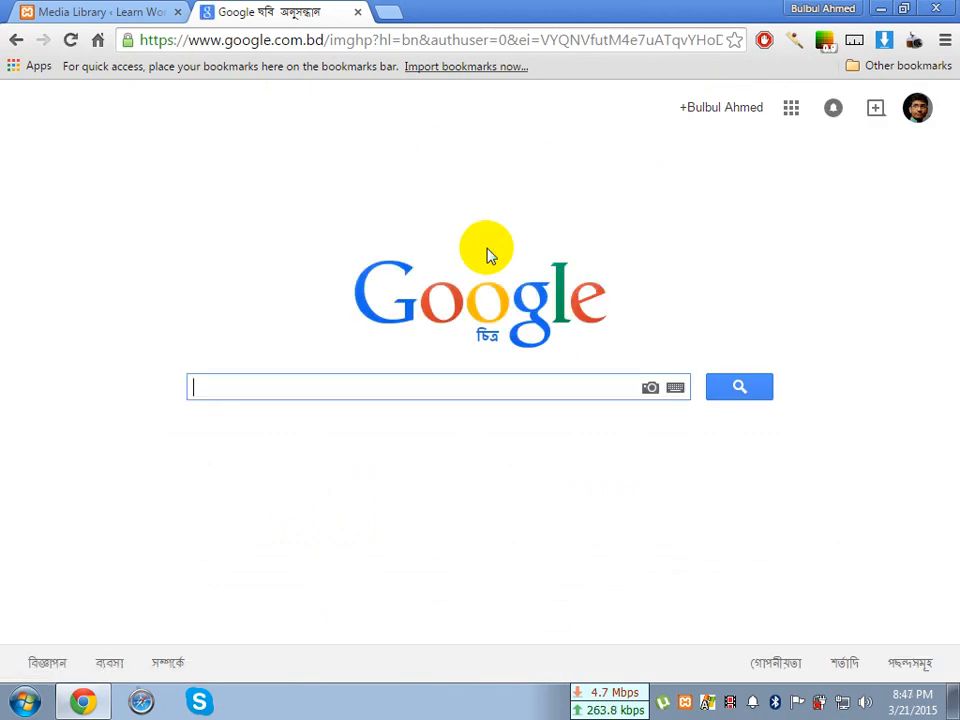
type("বাং")
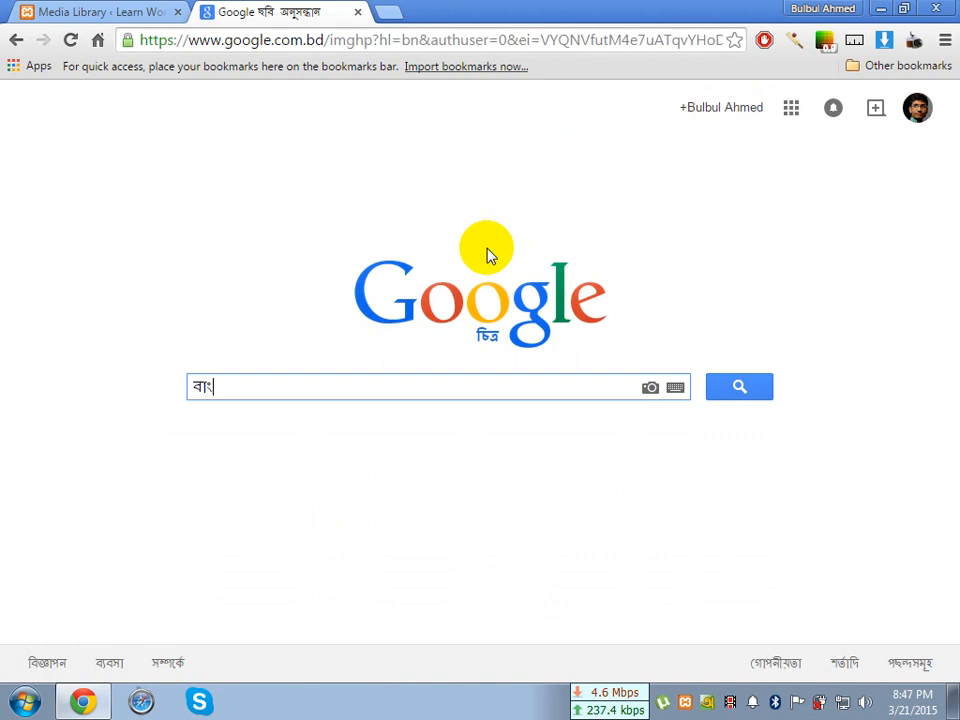
type("ো")
key("BackSpace")
key("BackSpace")
type("লাদেশ ক্রিকে")
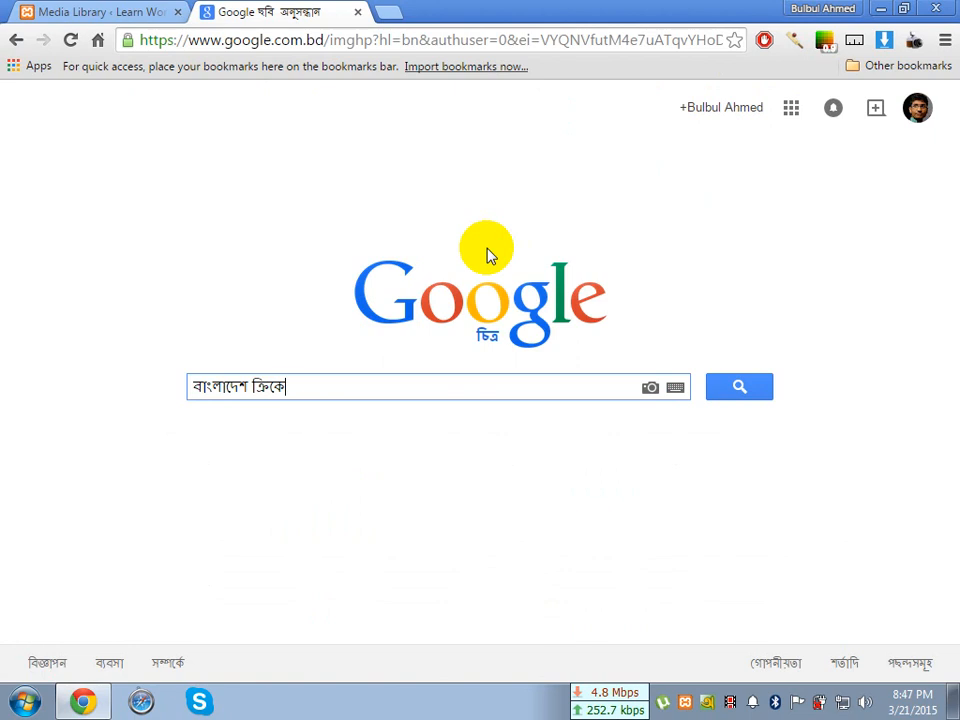
type("ট দল")
key("Return")
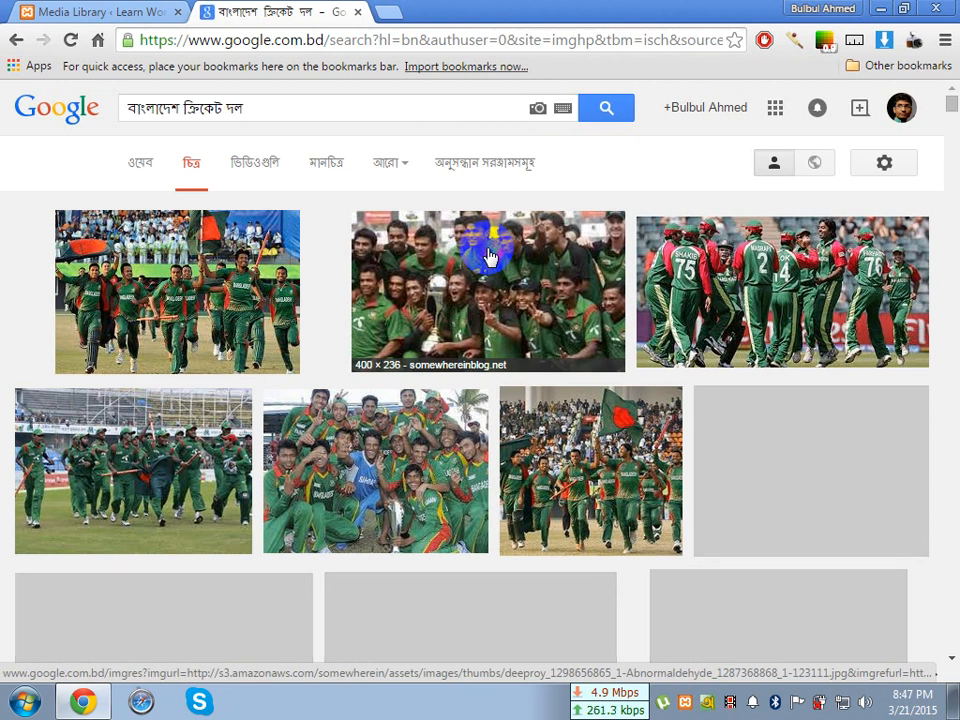
Look through the image results and refine the search to "বাংলাদেশ ক্রিকেট দল ২০১৫"
scroll(489, 258, "down", 4)
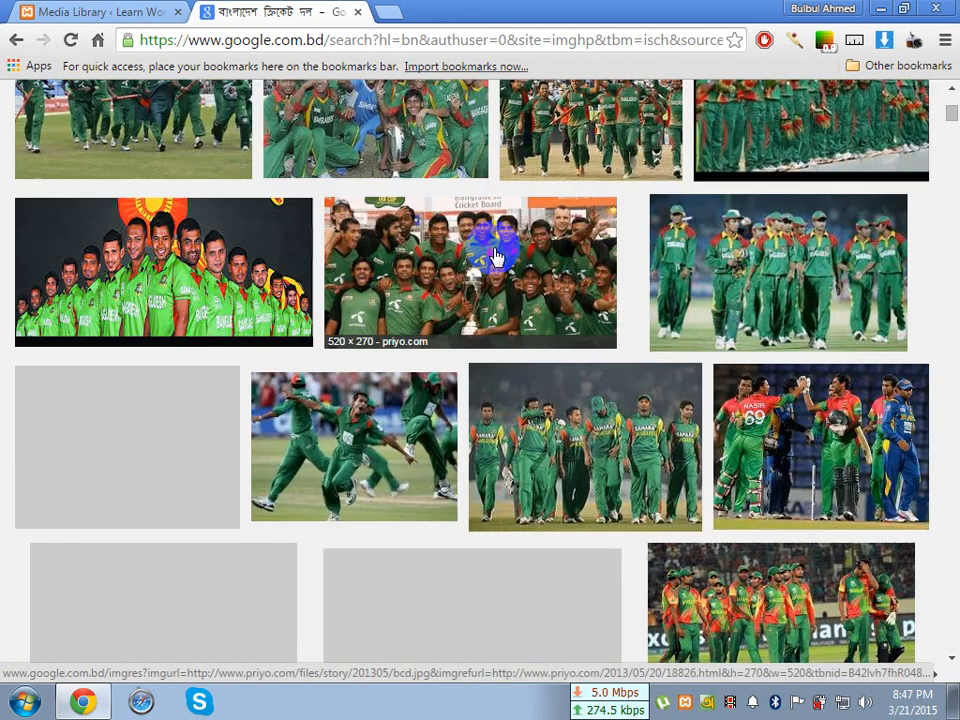
scroll(496, 258, "down", 3)
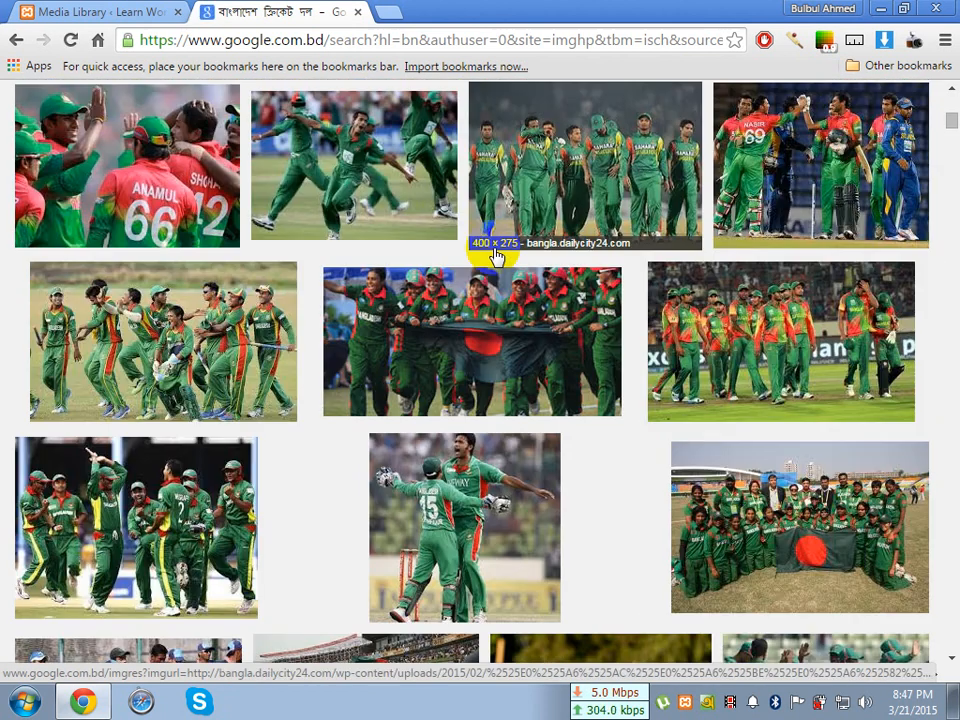
scroll(497, 258, "up", 7)
left_click(294, 104)
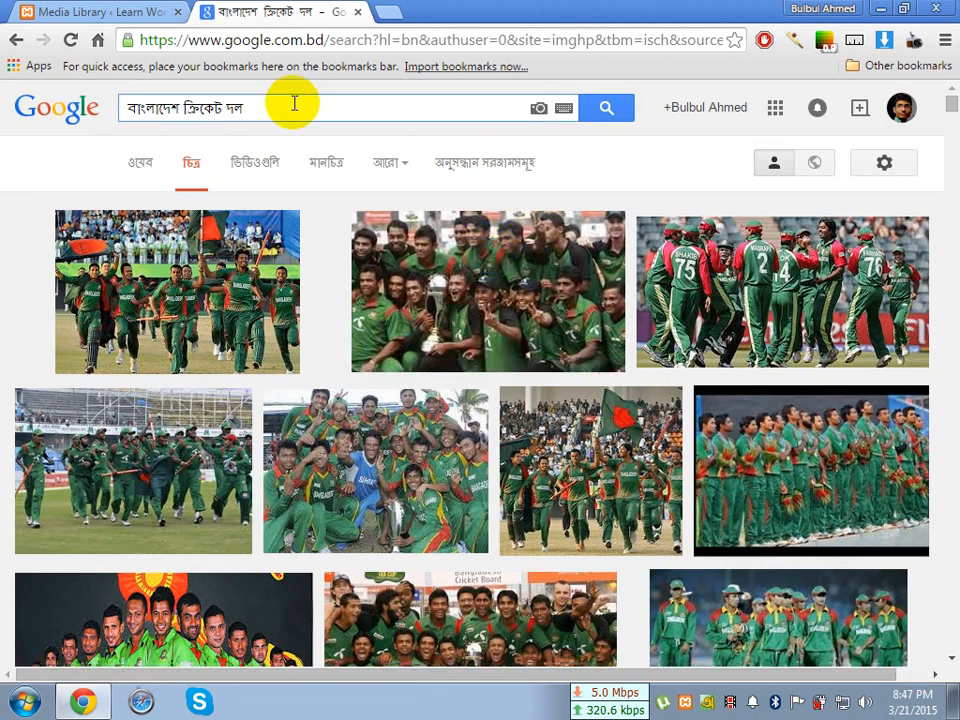
type("২০১৫")
key("Return")
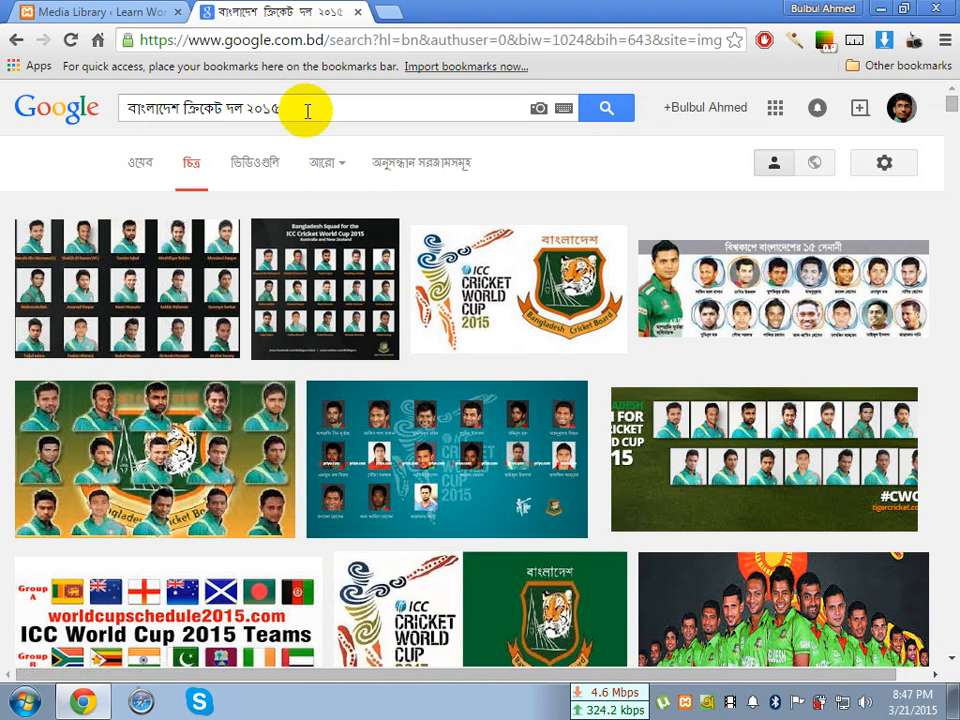
Preview candidate team images in the results, including bdteam-520x245.png and the ei-somoy.com team photo
left_click(726, 468)
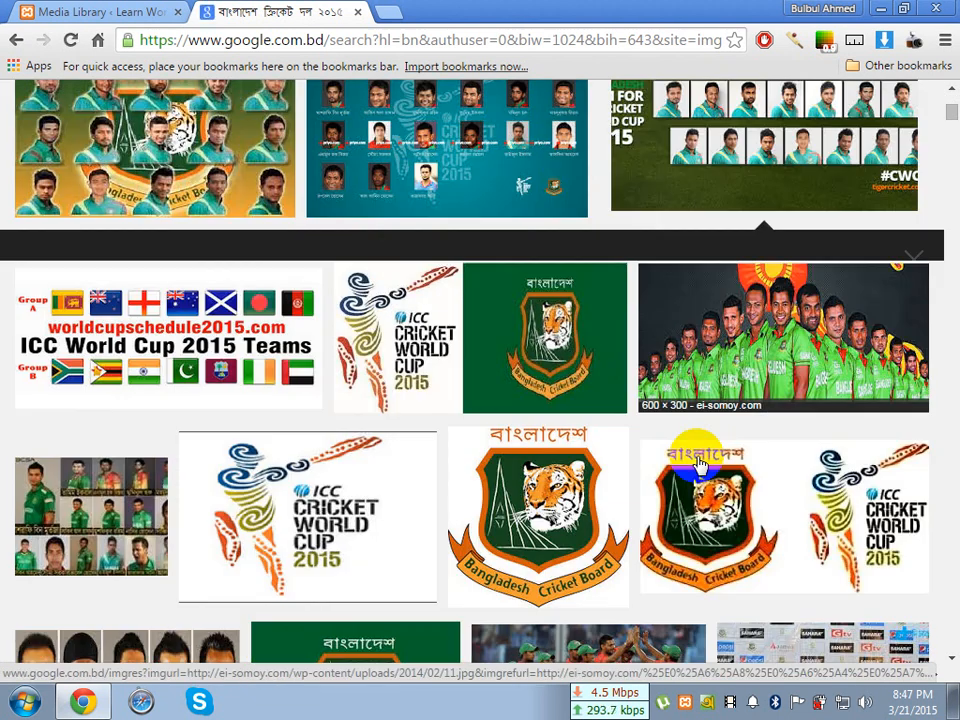
left_click(710, 322)
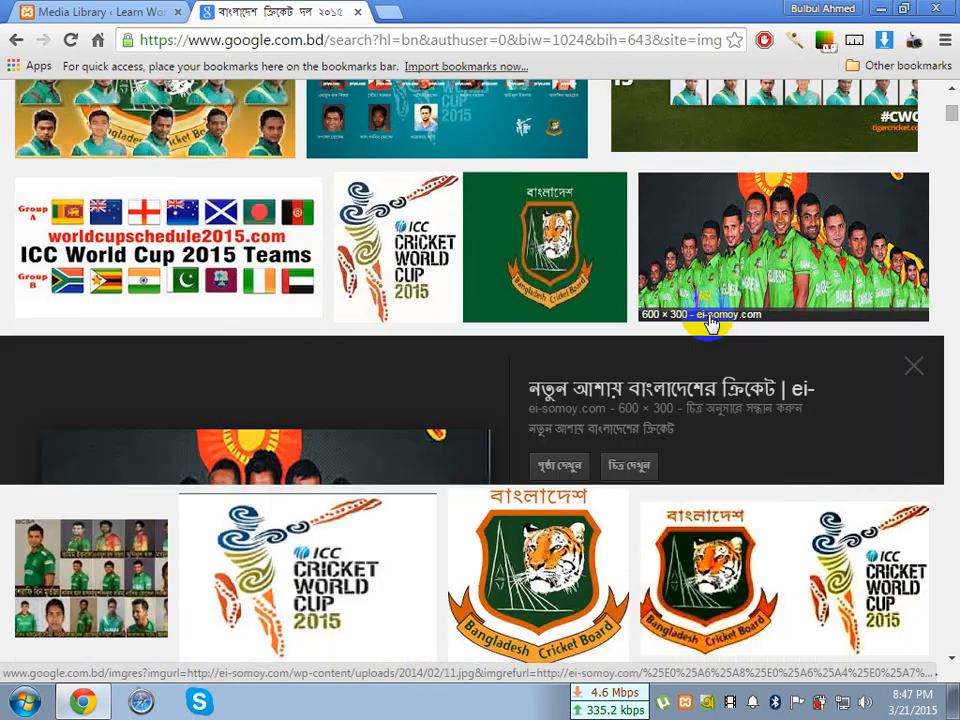
scroll(710, 322, "up", 4)
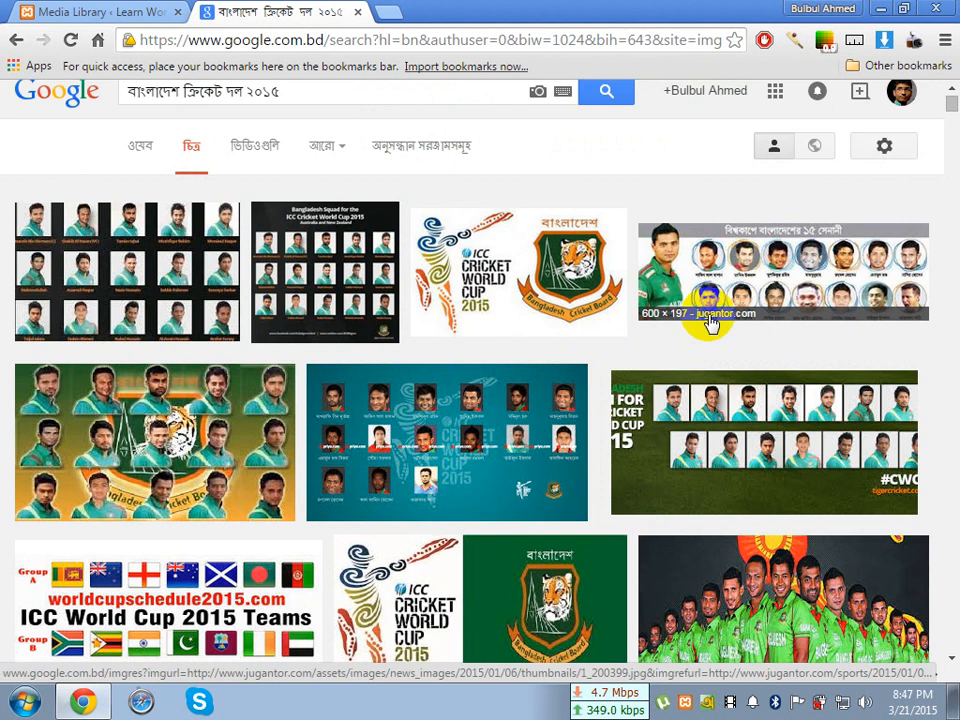
left_click(795, 447)
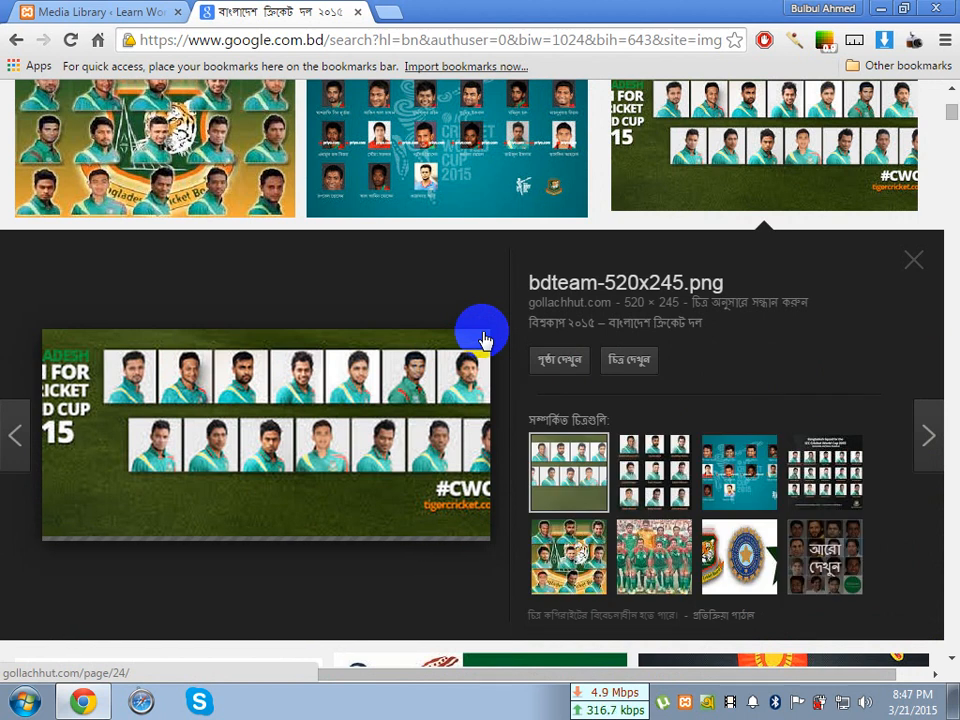
scroll(483, 340, "up", 2)
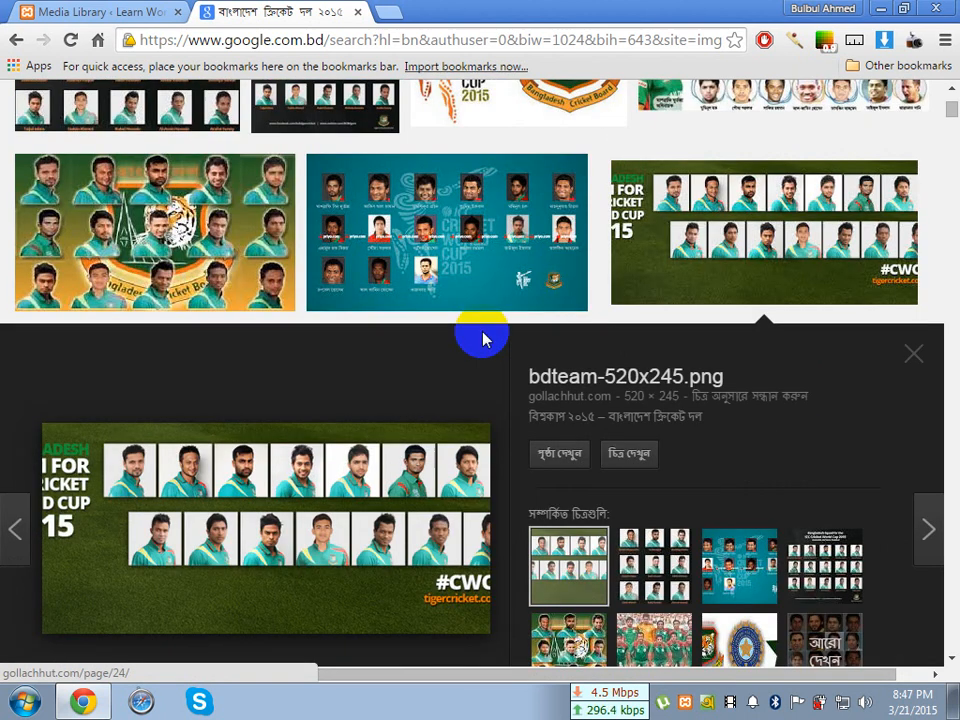
Open the preview of the teal World Cup squad image from priyo.com and compare it with the further image results
left_click(405, 326)
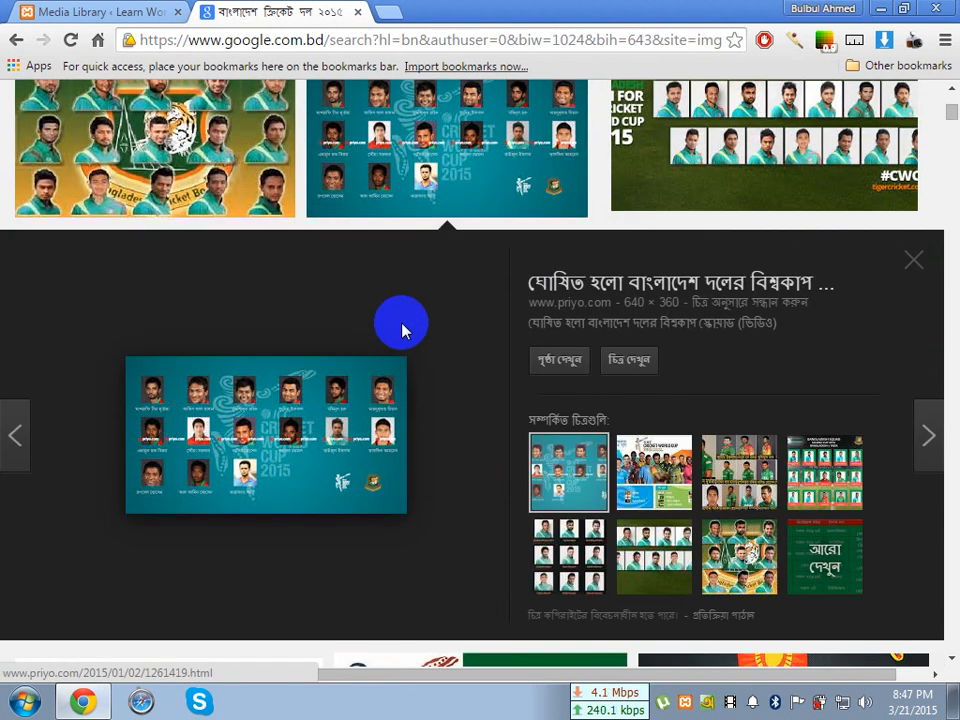
scroll(401, 330, "down", 5)
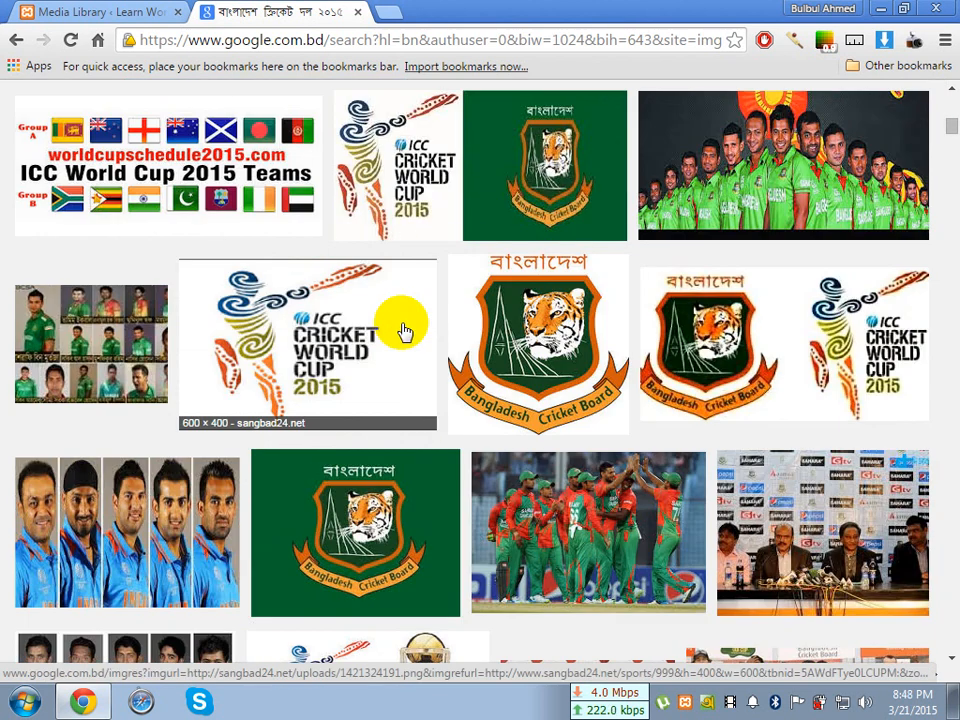
scroll(404, 332, "down", 4)
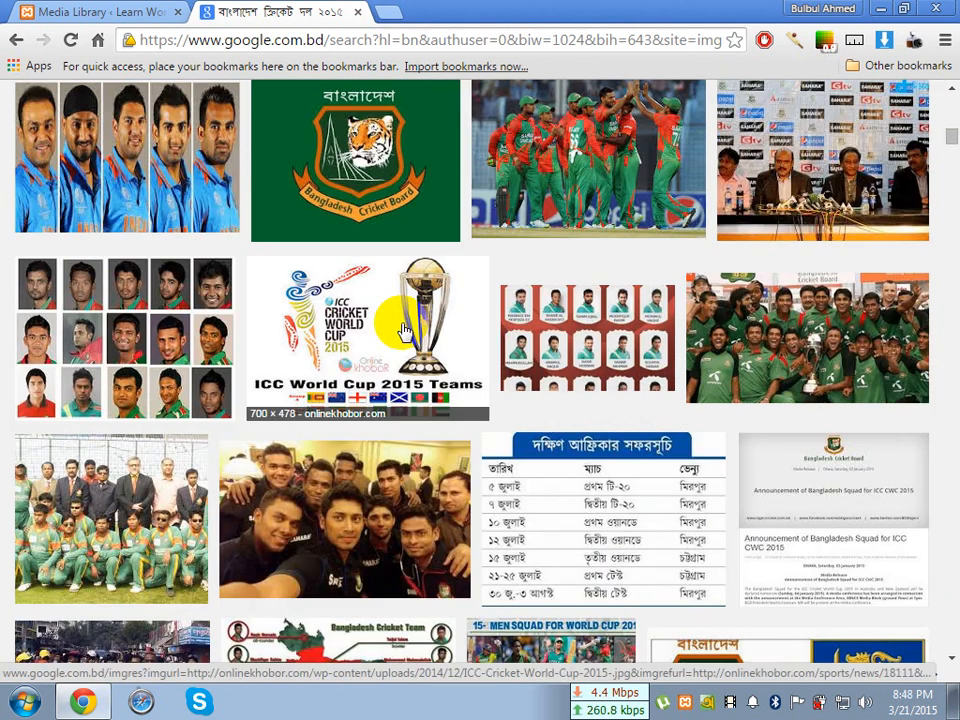
scroll(404, 332, "down", 3)
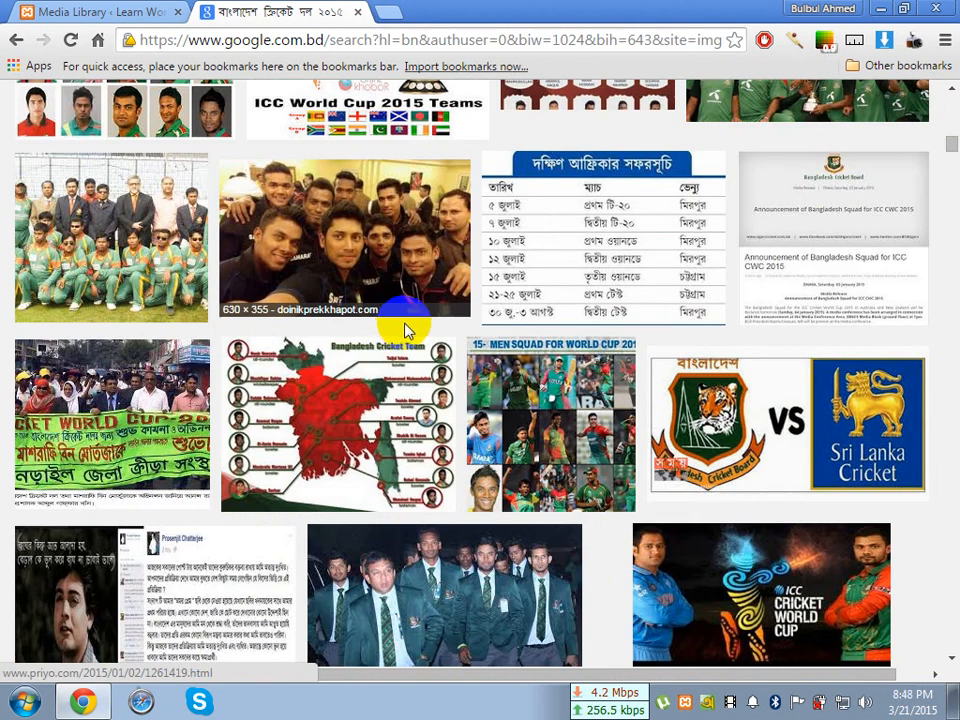
scroll(407, 318, "up", 4)
scroll(420, 330, "up", 1)
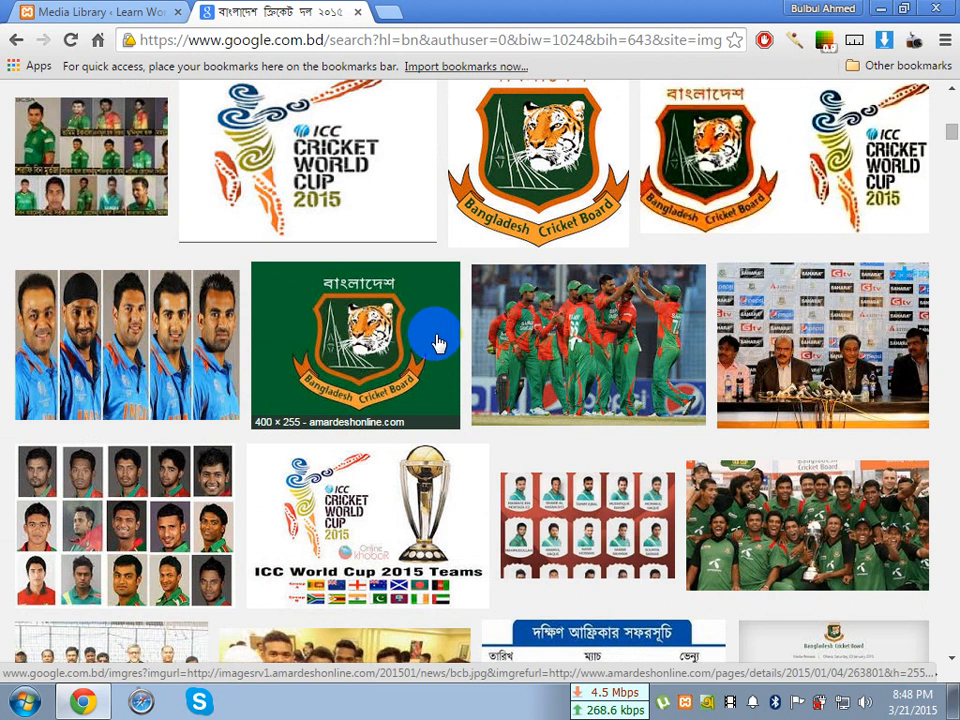
scroll(436, 343, "up", 5)
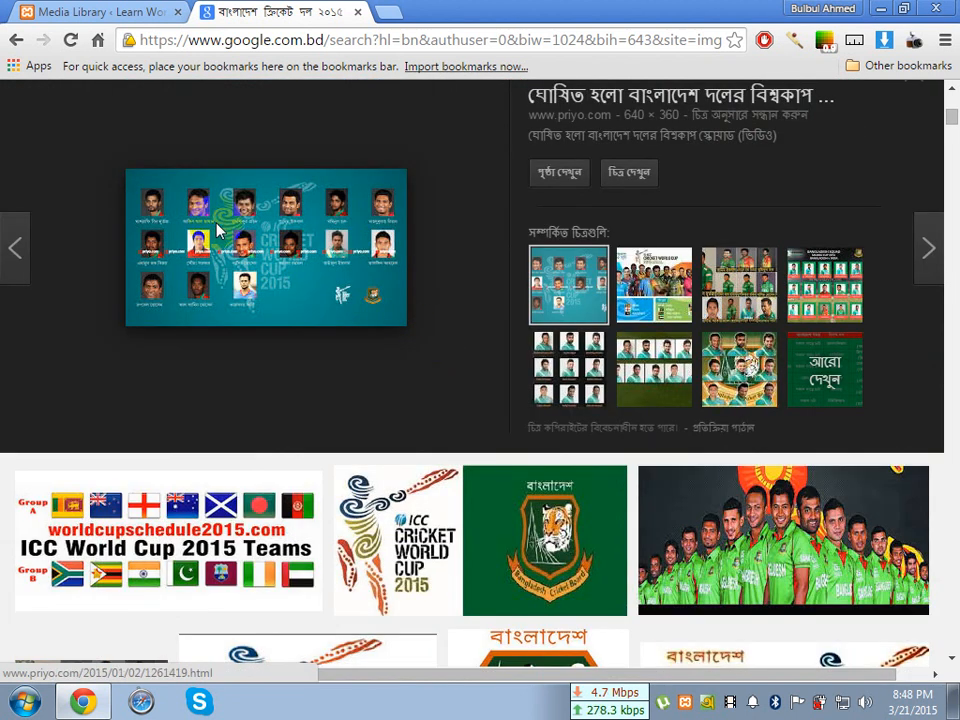
Save the previewed squad image to the Desktop as a JPEG named "Bangladesh Cricket Team" and dismiss the download notice
right_click(216, 222)
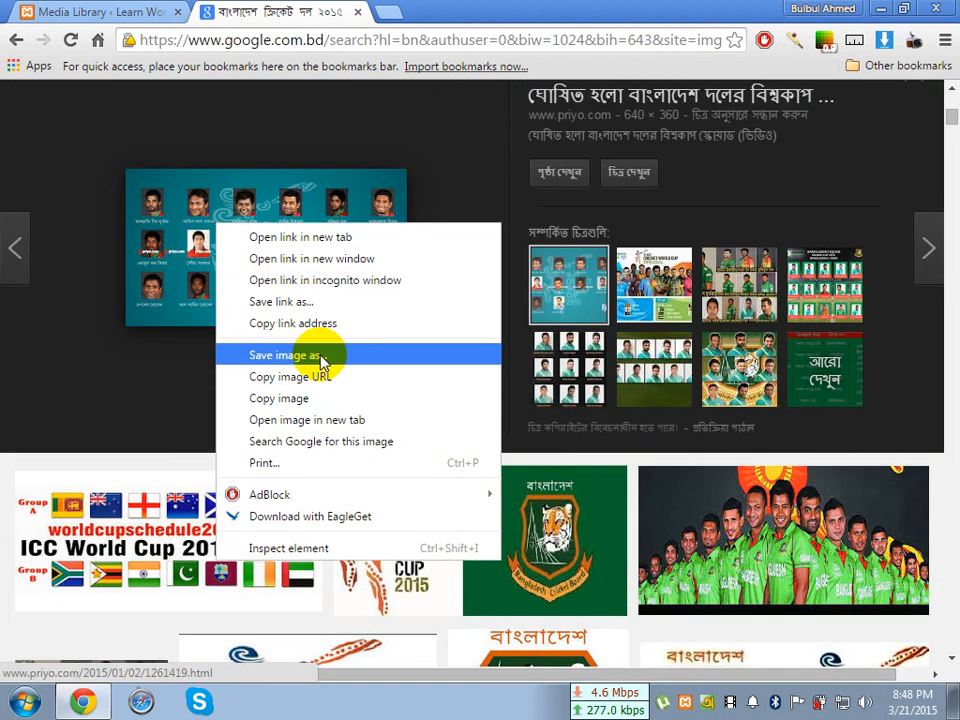
left_click(322, 357)
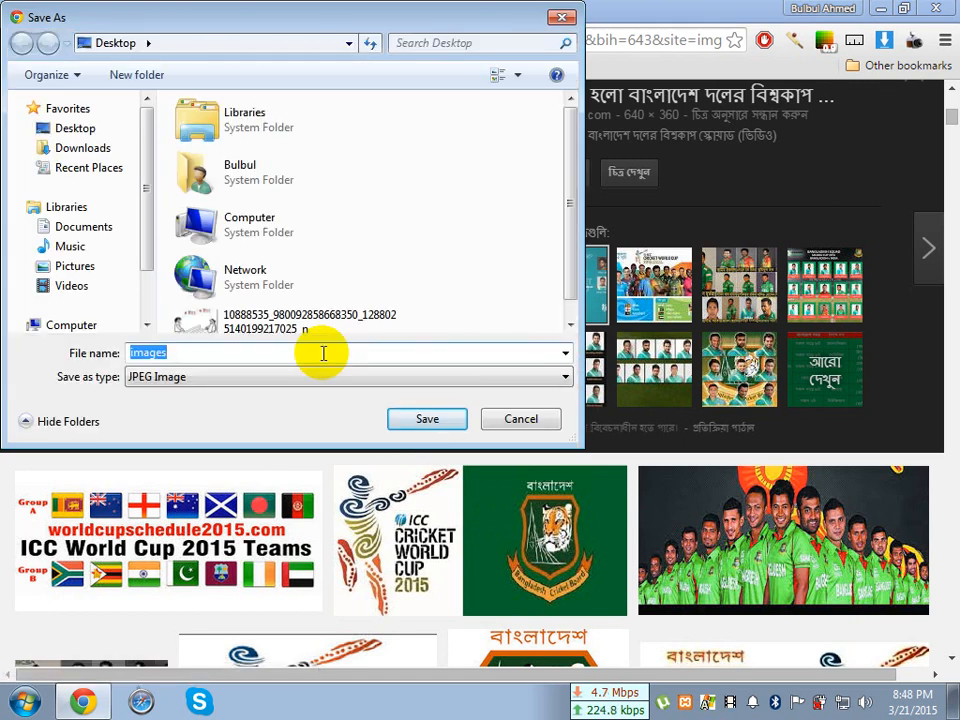
left_click_drag(357, 19, 421, 142)
left_click(265, 7)
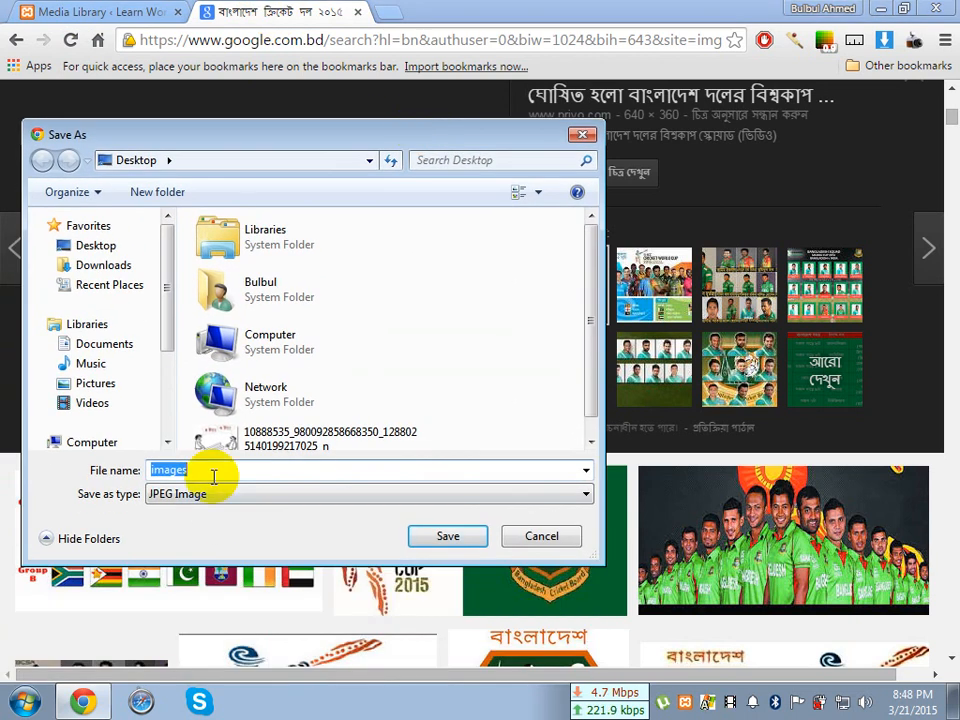
type("Bang")
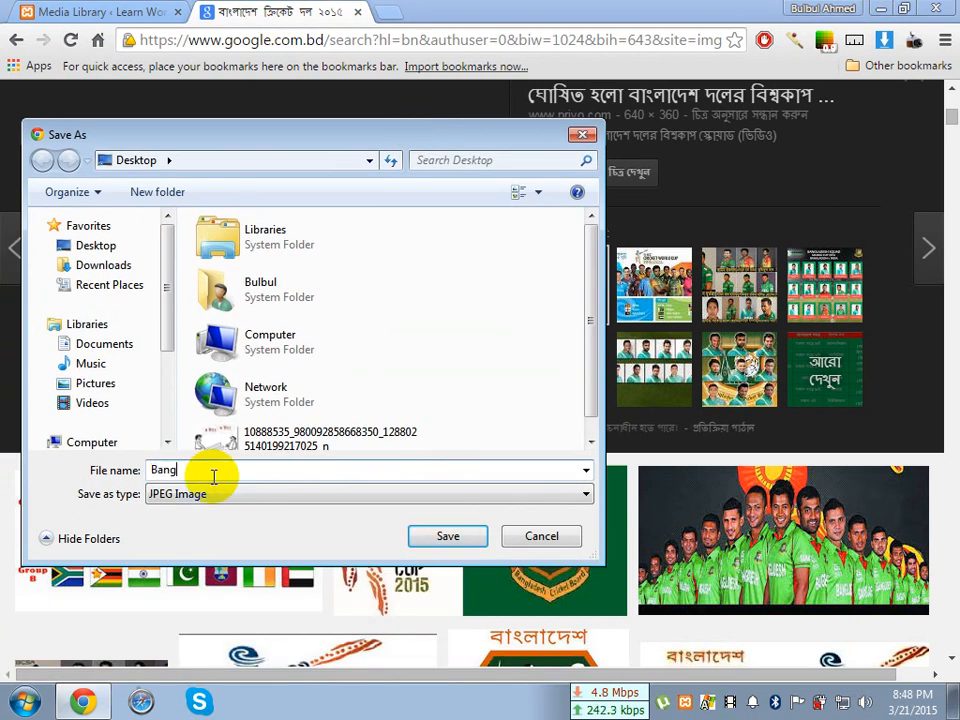
type("ladesh Cricket Team")
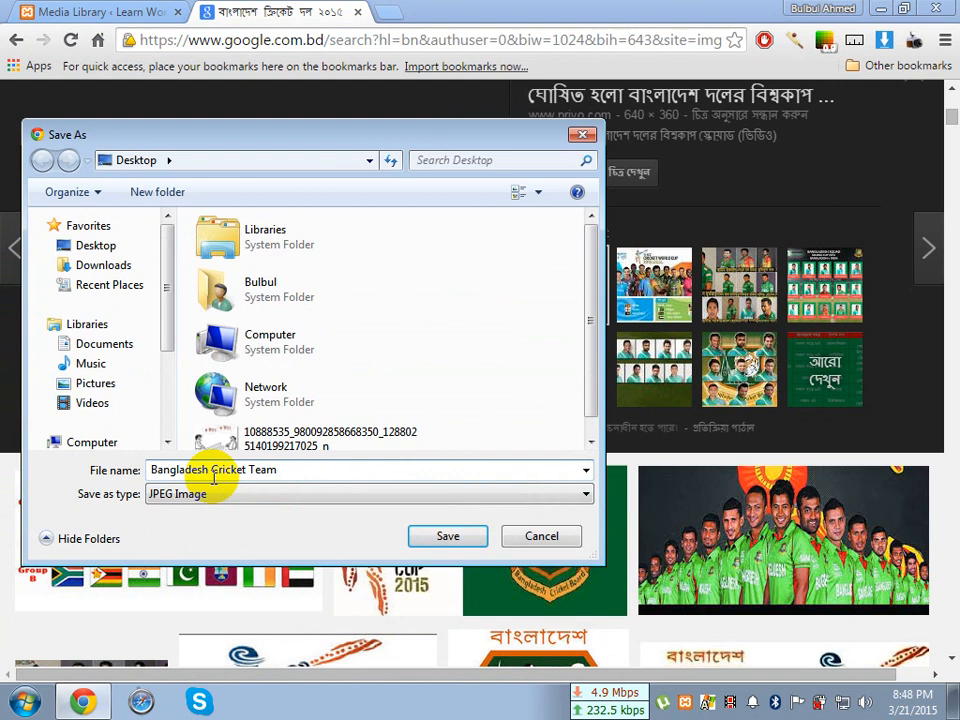
left_click(429, 536)
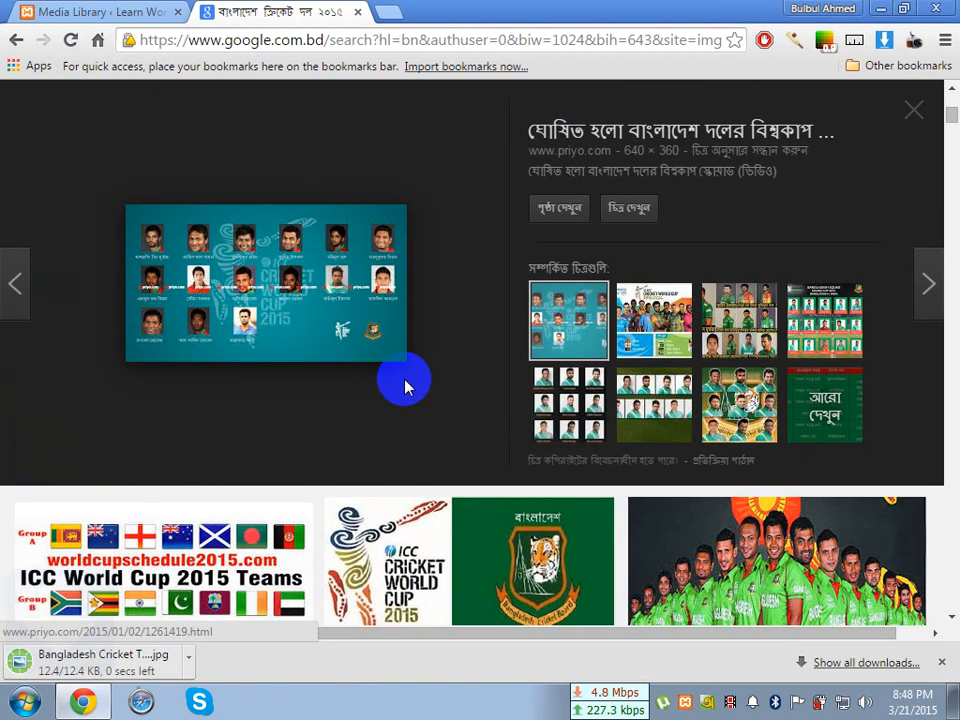
left_click(940, 661)
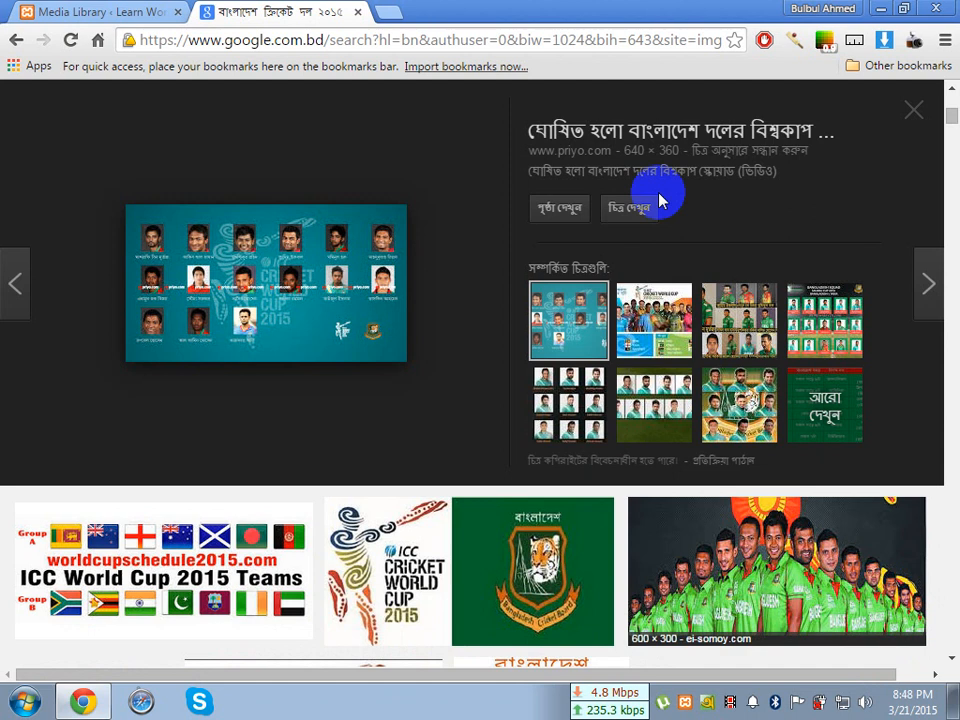
Return to the WordPress Media Library and upload the "Bangladesh Cricket Team" image from the Desktop as new media
left_click(135, 13)
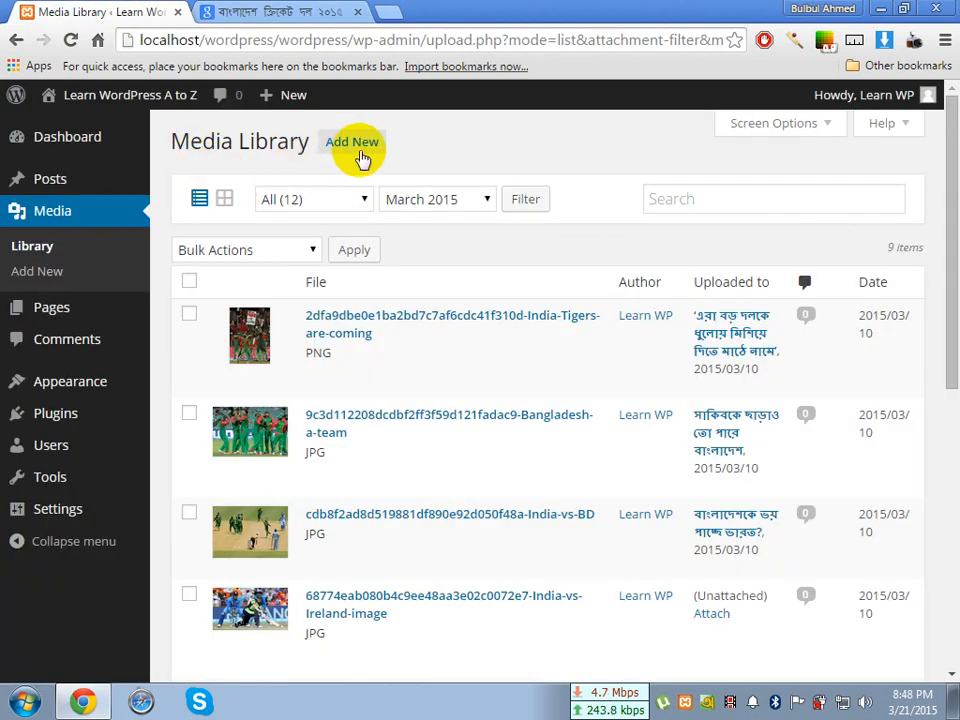
left_click(362, 152)
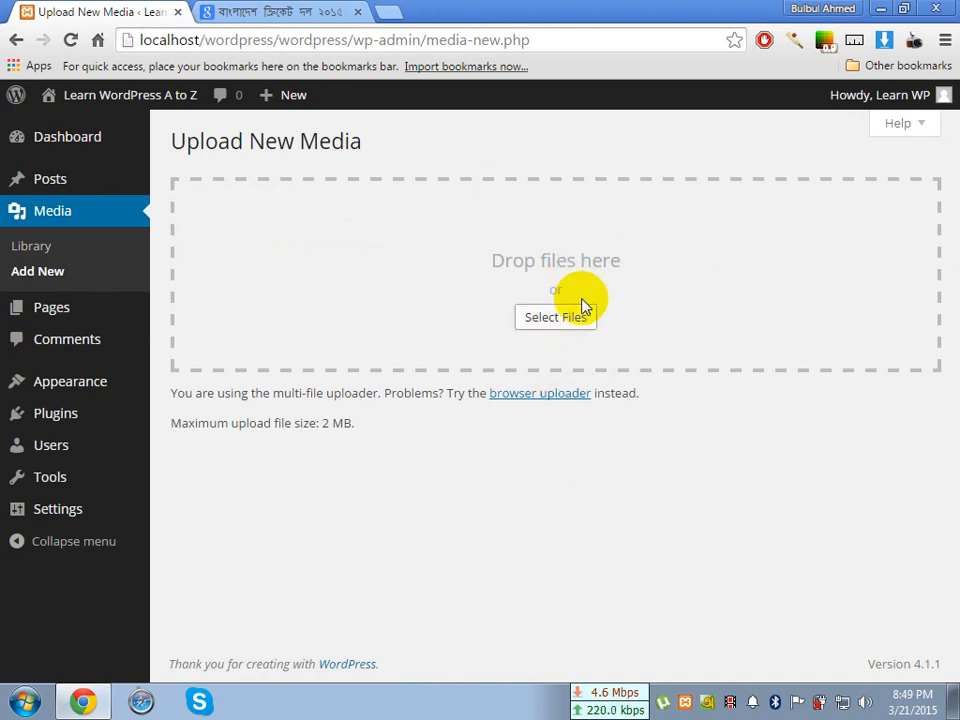
left_click(576, 323)
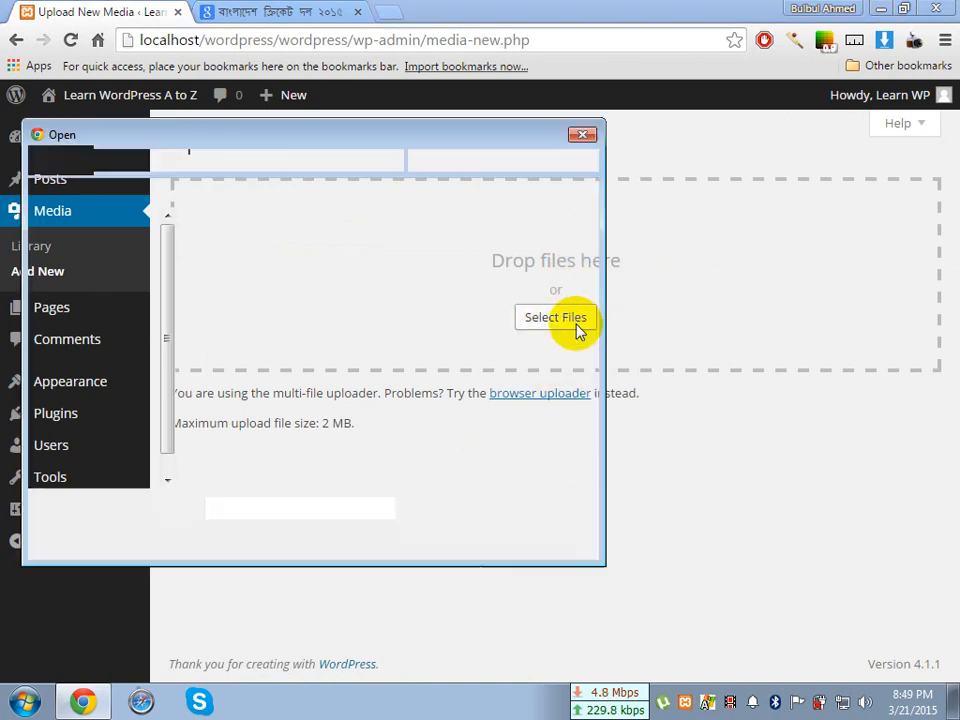
left_click_drag(501, 274, 499, 381)
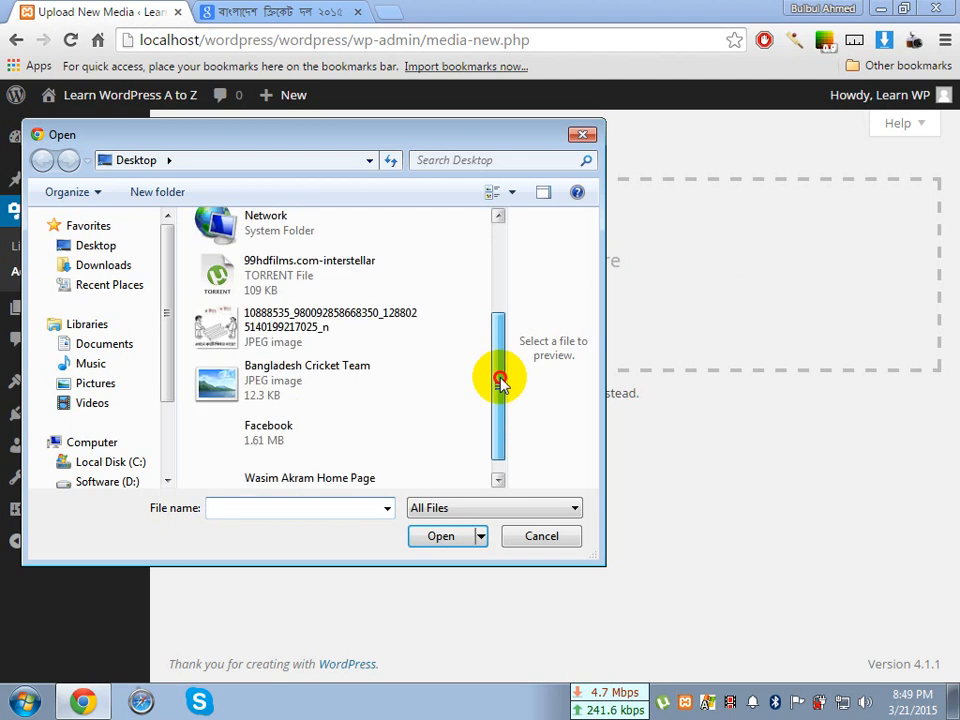
left_click(303, 379)
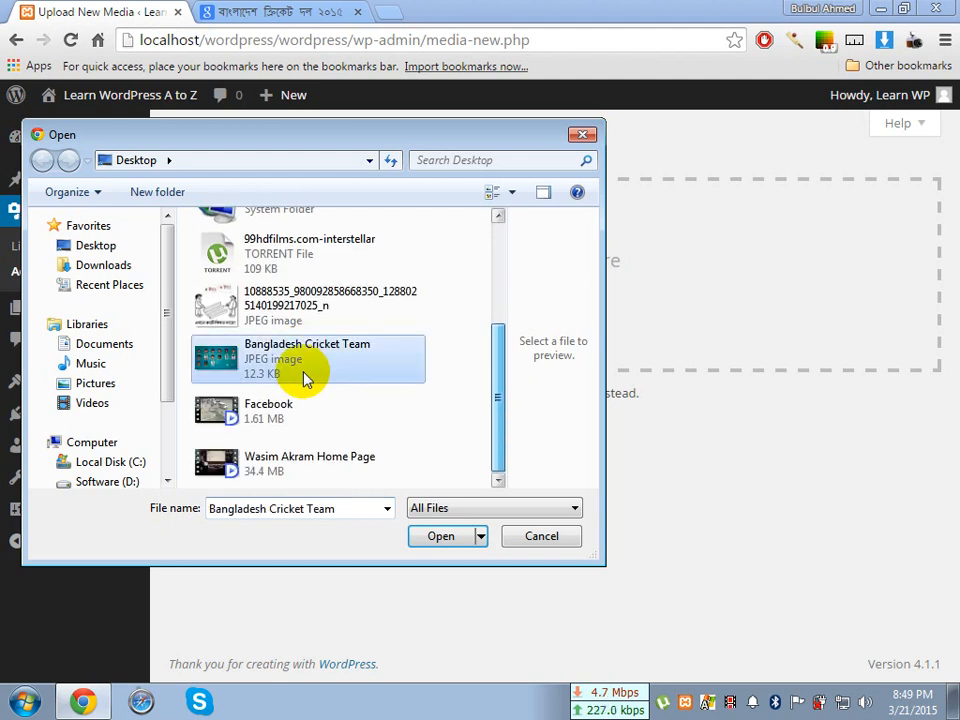
left_click(440, 538)
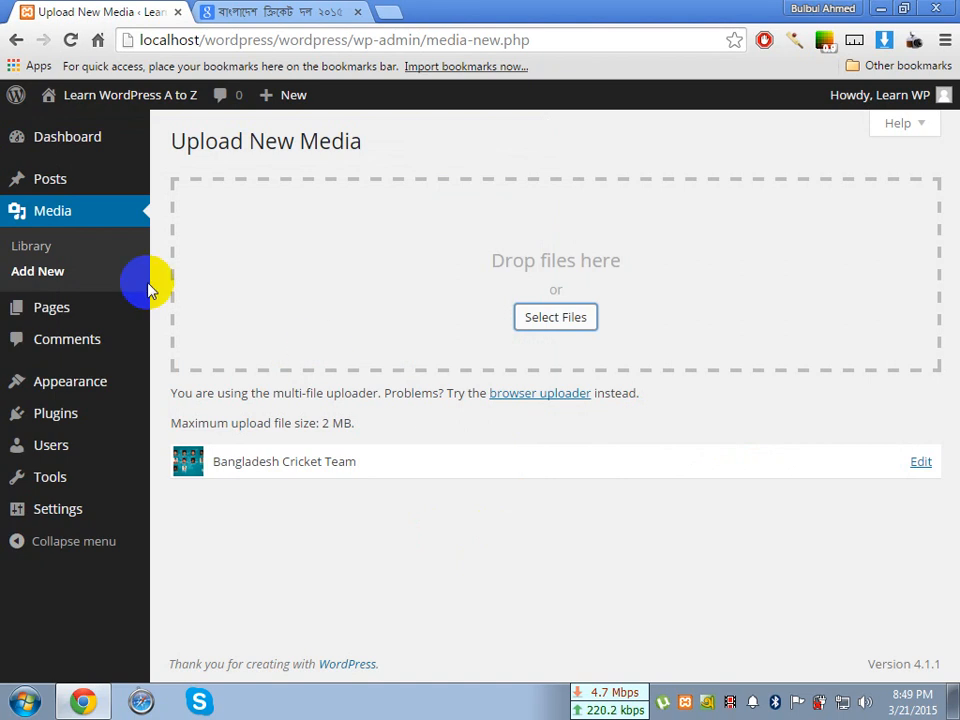
Go back to the Media Library list and search it for "Bangladesh Cricket Team"
left_click(46, 256)
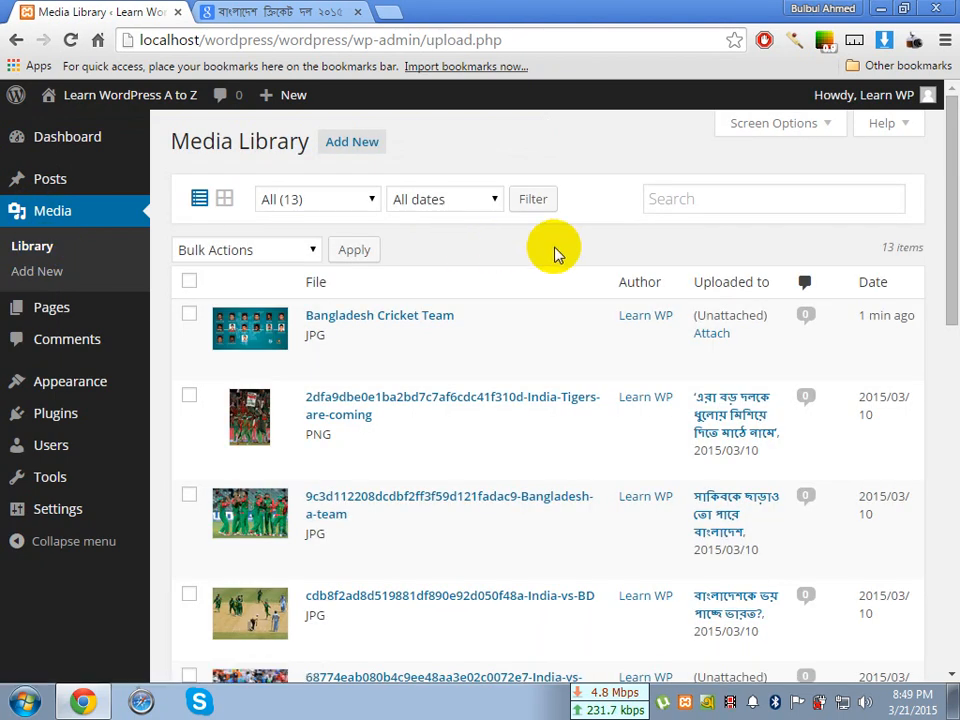
left_click(701, 201)
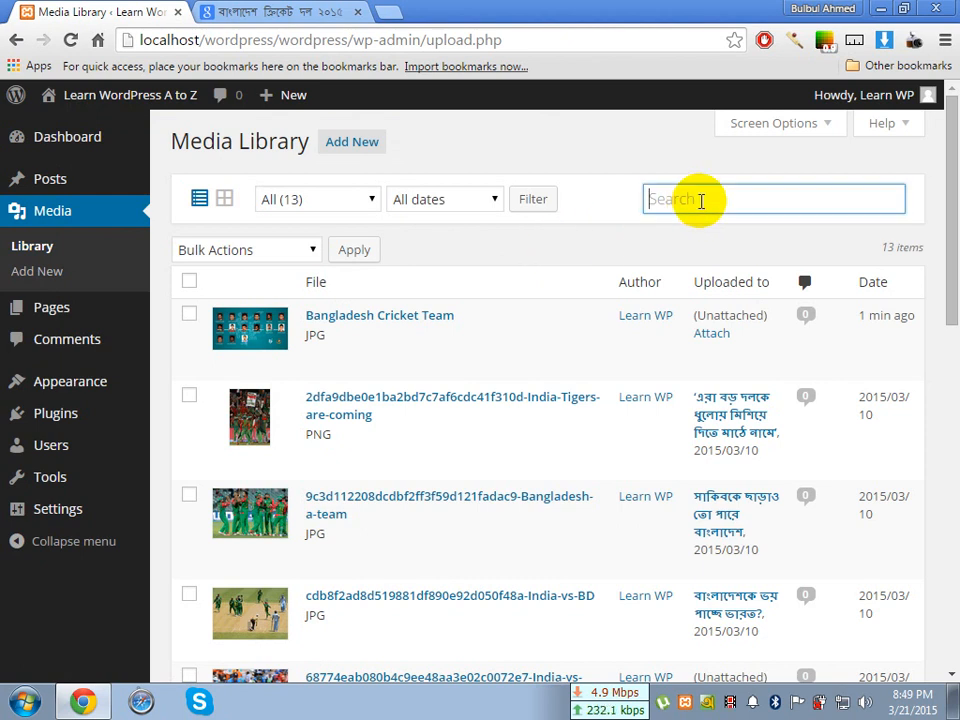
type("গৃংস")
key("BackSpace")
key("BackSpace")
key("BackSpace")
key("BackSpace")
type("Ban")
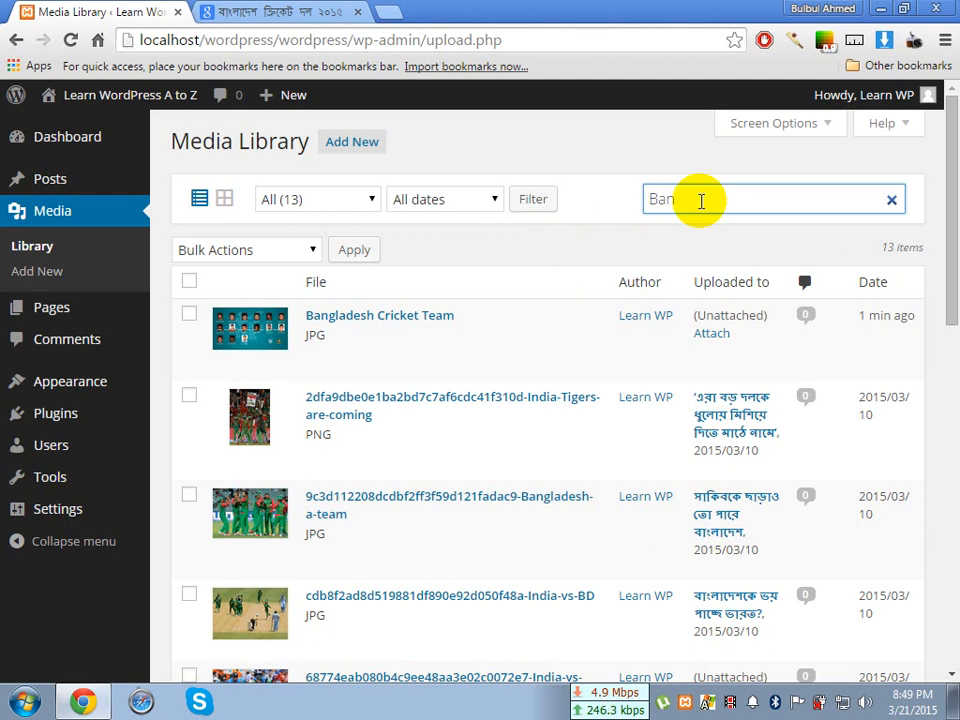
type("gladesh Cric")
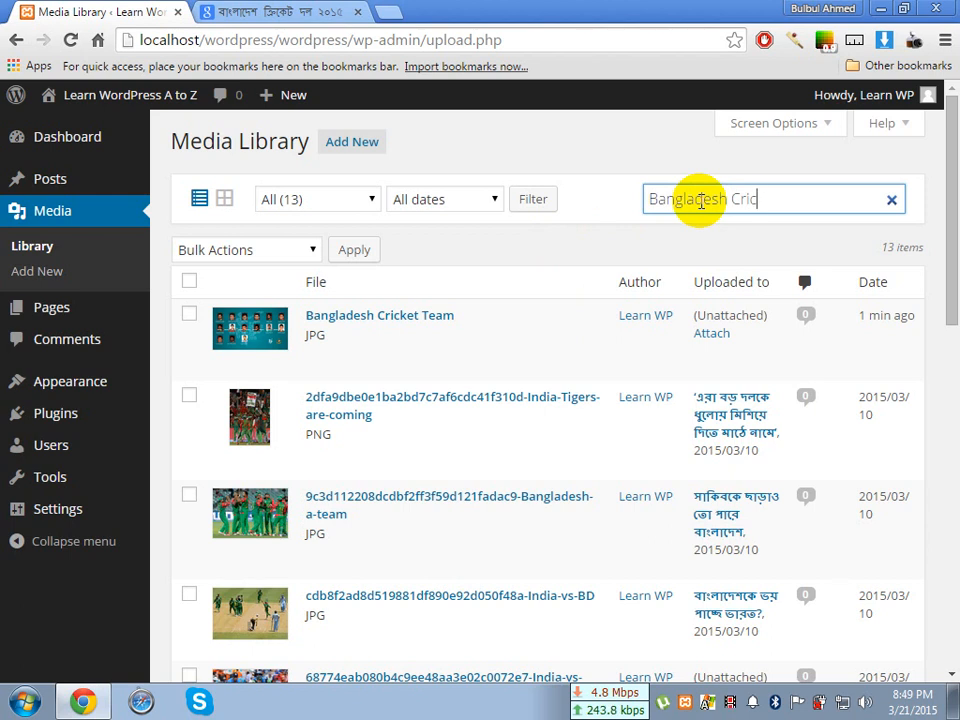
type("ket Team")
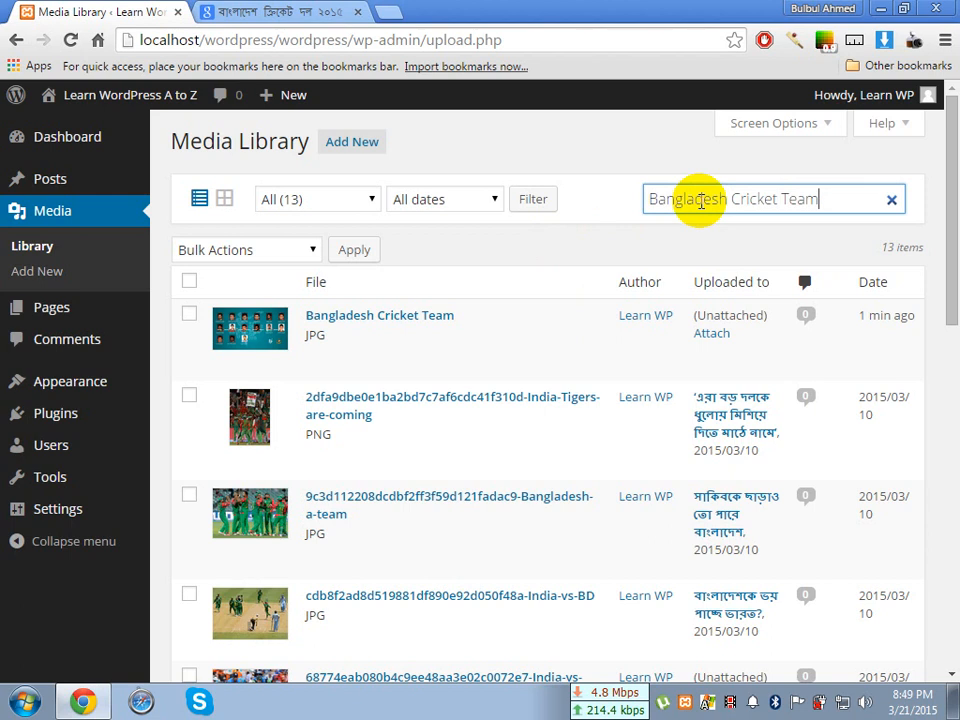
key("Return")
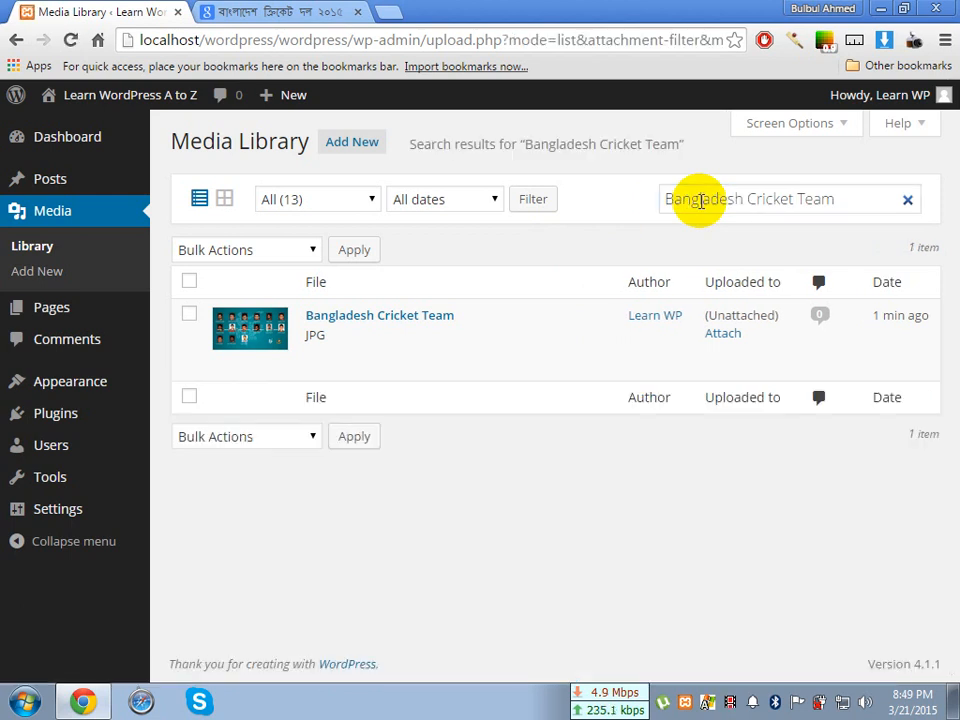
Try to bring back the full media list by filtering with all media types and all dates
mouse_move(531, 321)
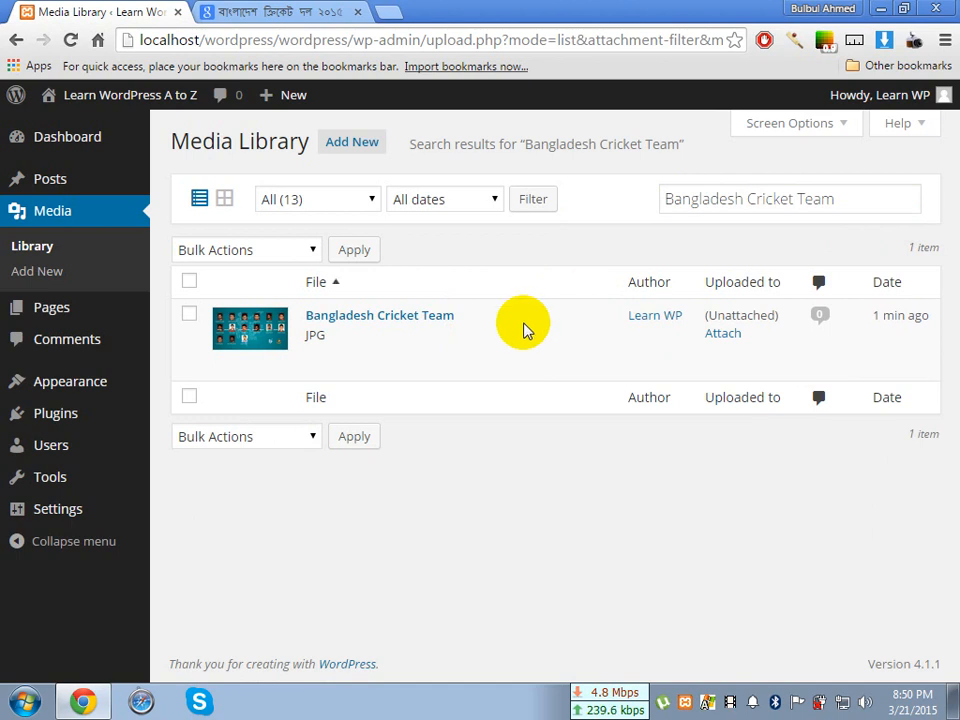
left_click(370, 200)
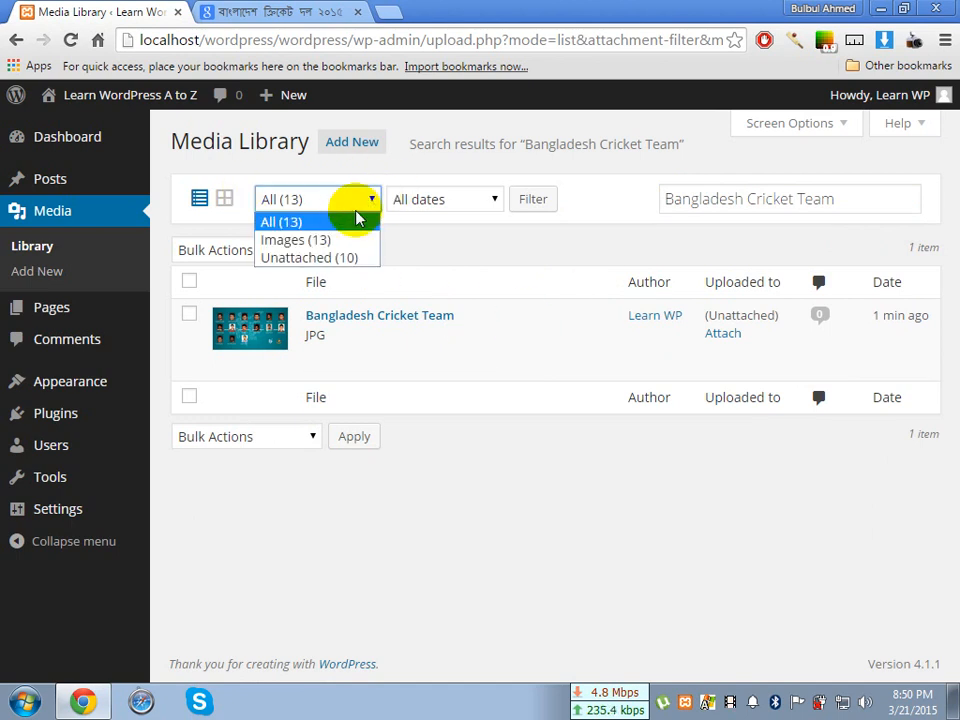
left_click(356, 219)
left_click(533, 200)
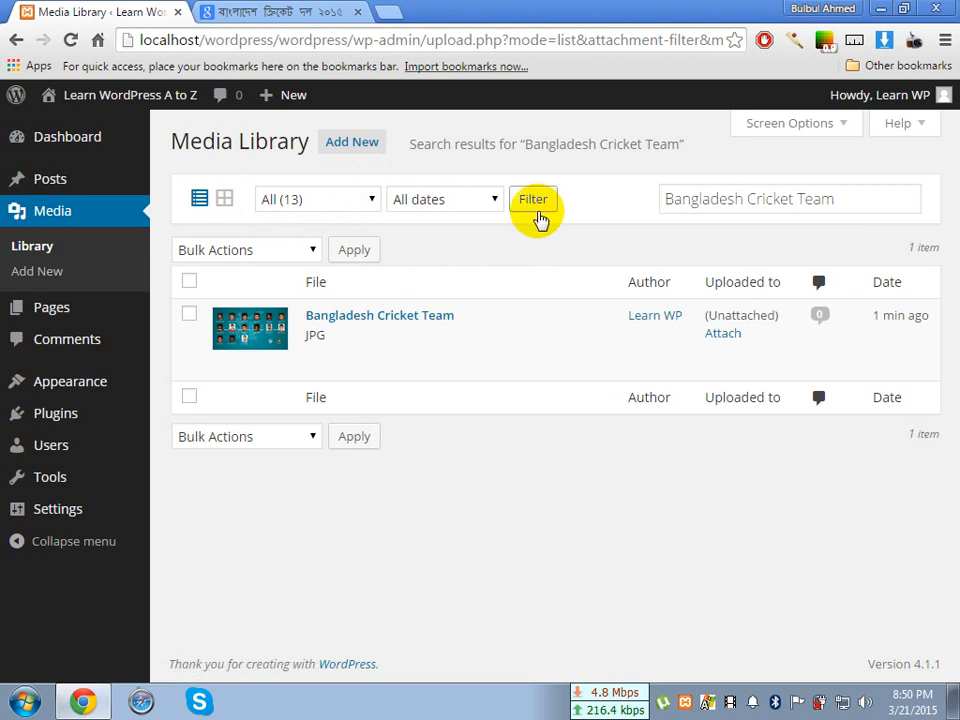
left_click(367, 201)
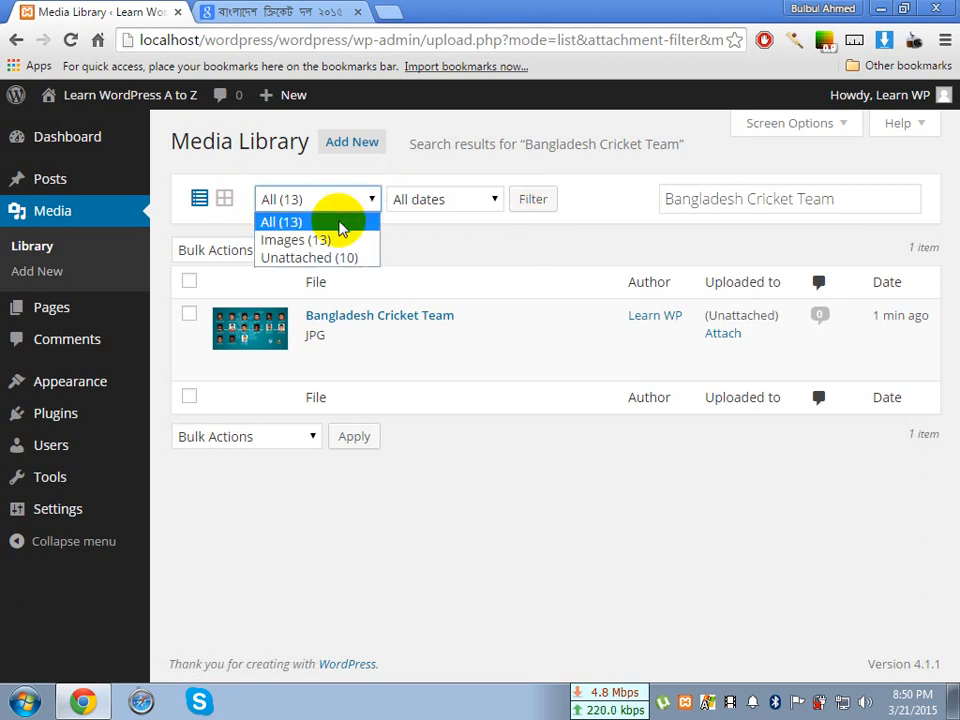
left_click(343, 222)
left_click(429, 199)
left_click(450, 215)
left_click(533, 201)
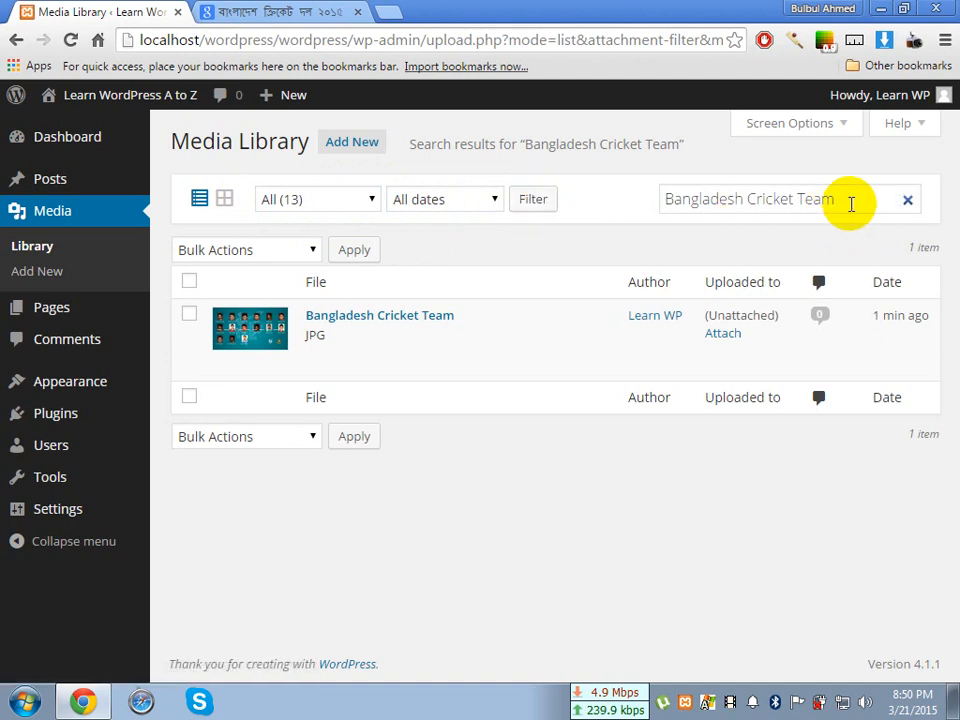
Clear the search term, filter again to list all media, and highlight the Bangladesh Cricket Team image's attachment status
left_click(908, 200)
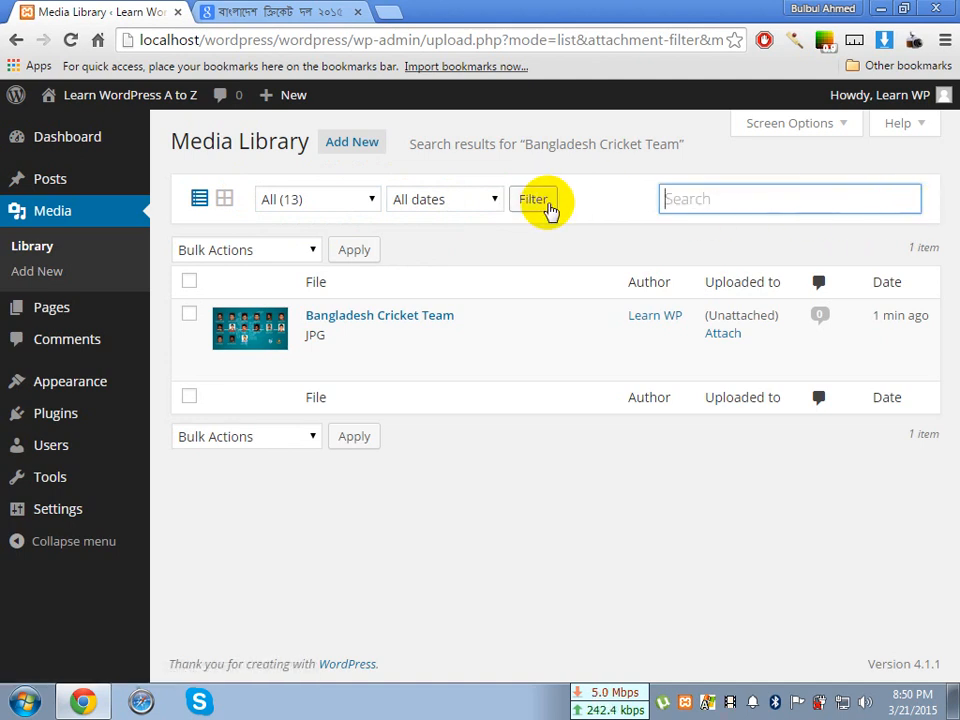
left_click(546, 205)
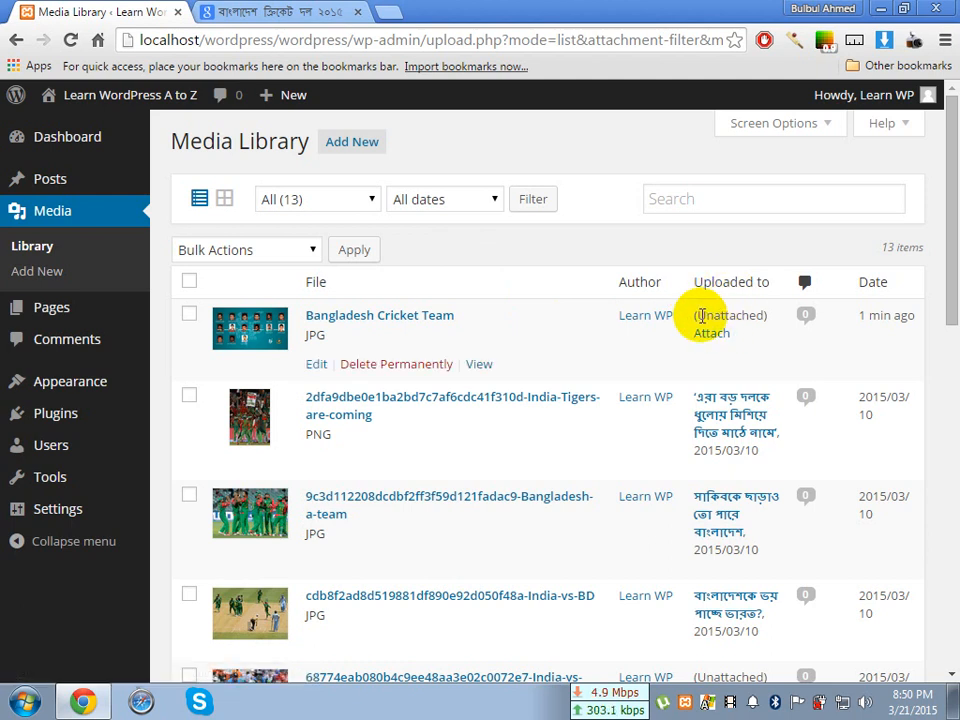
left_click_drag(695, 316, 762, 318)
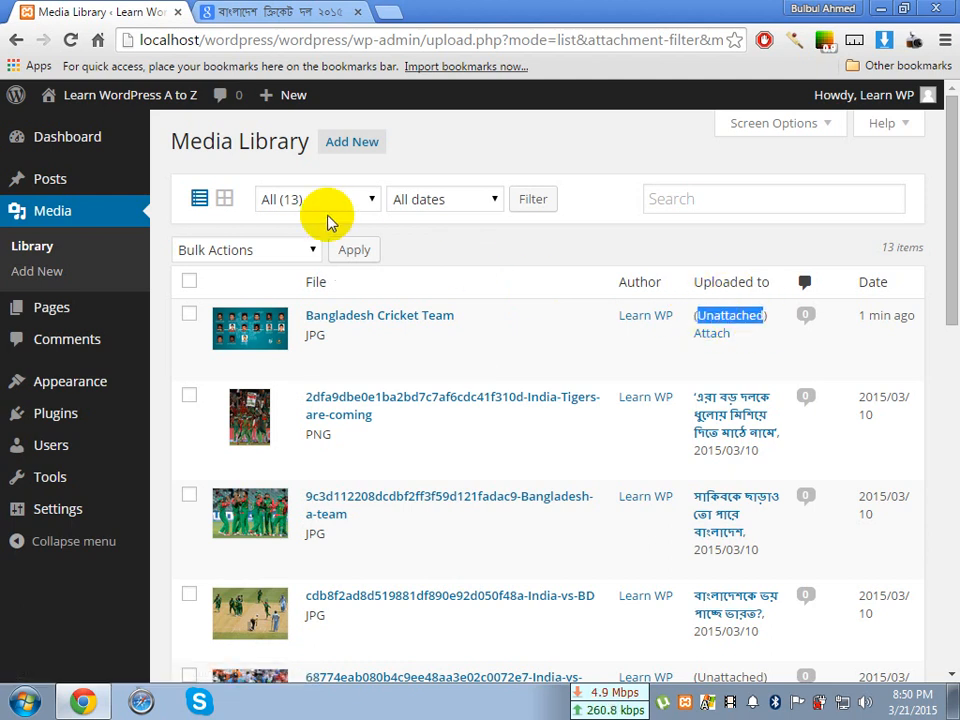
Close the Google search tab and open the site's front page in a new tab beside the Media Library
left_click(357, 12)
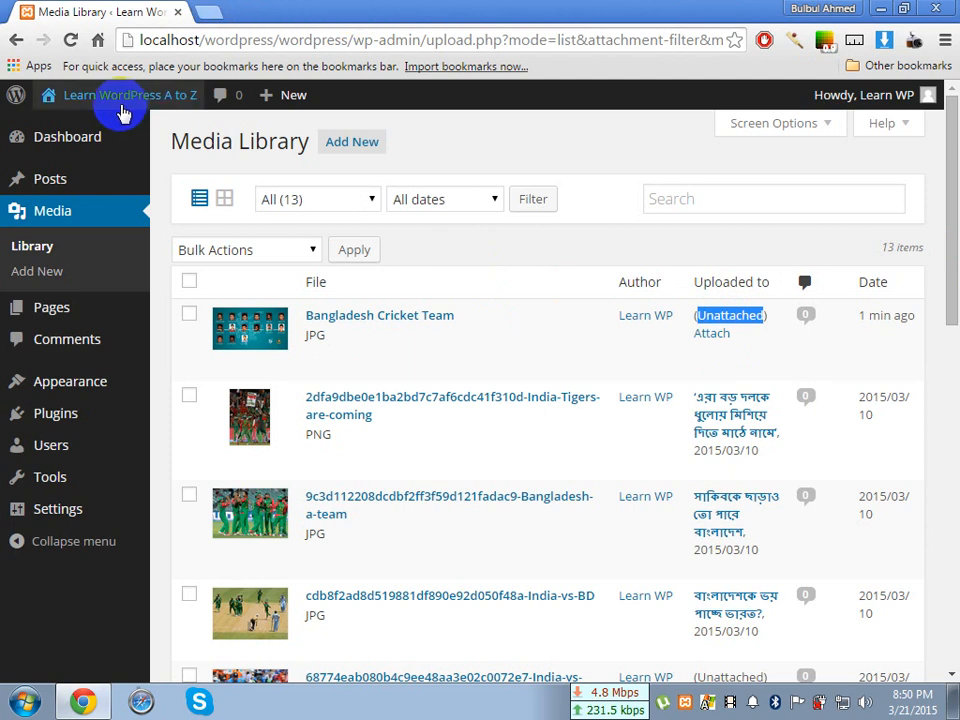
right_click(101, 130)
left_click(108, 140)
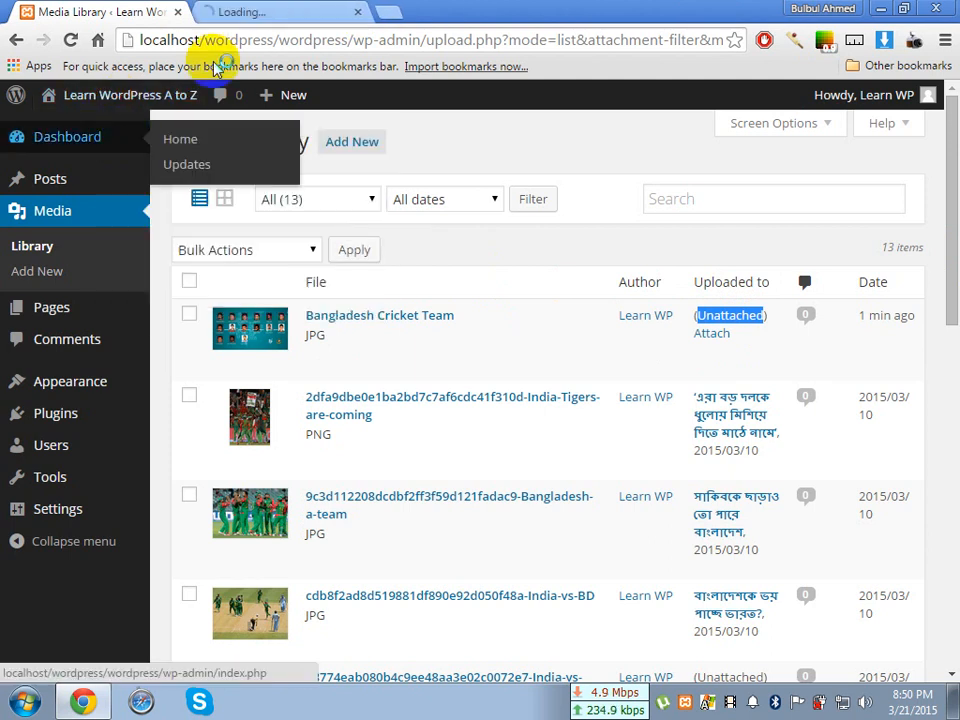
left_click(279, 16)
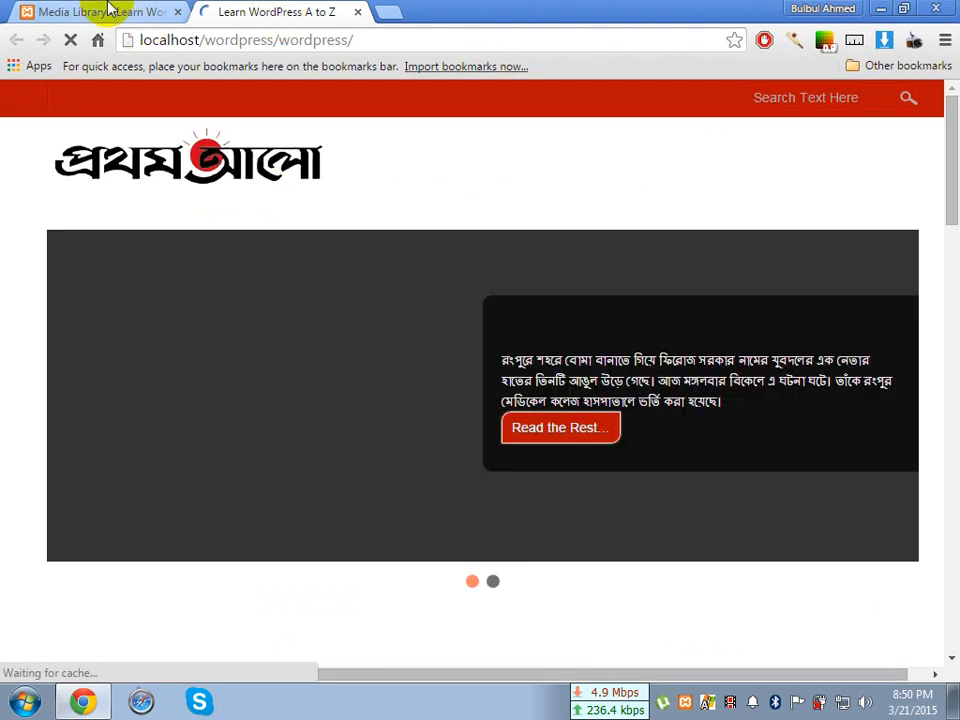
left_click(115, 12)
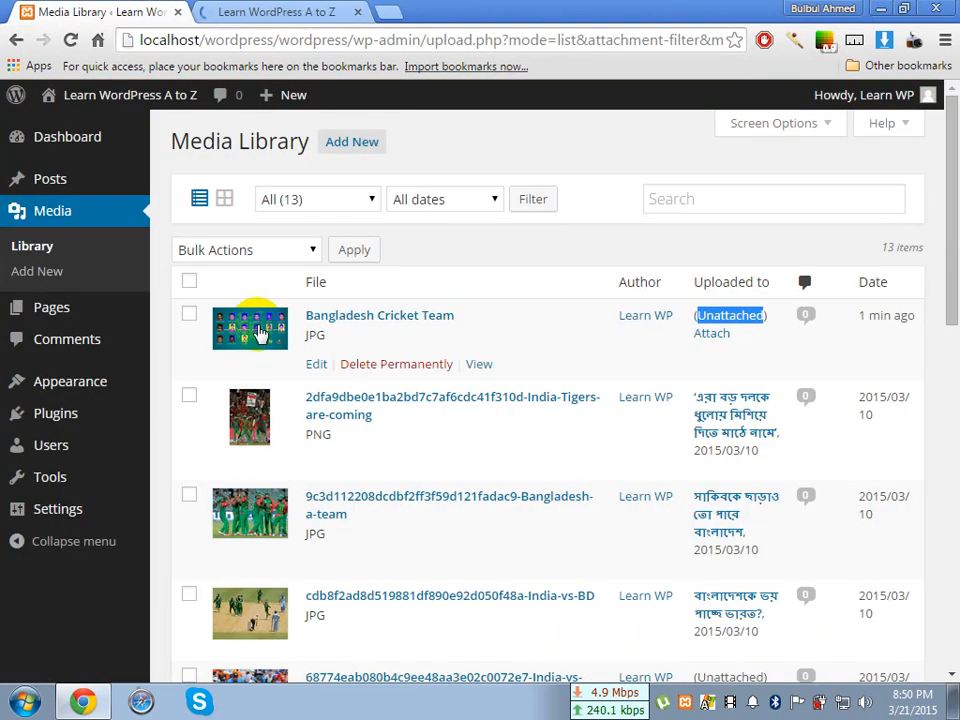
left_click(300, 14)
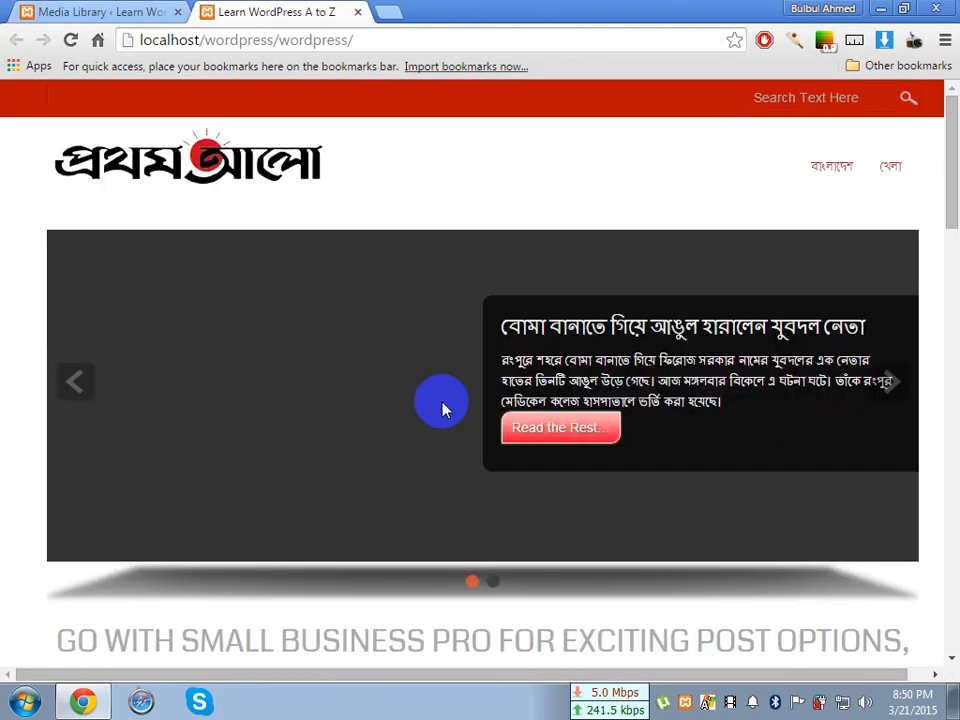
Look through the front page's posts to see which ones use uploaded images
scroll(443, 408, "down", 8)
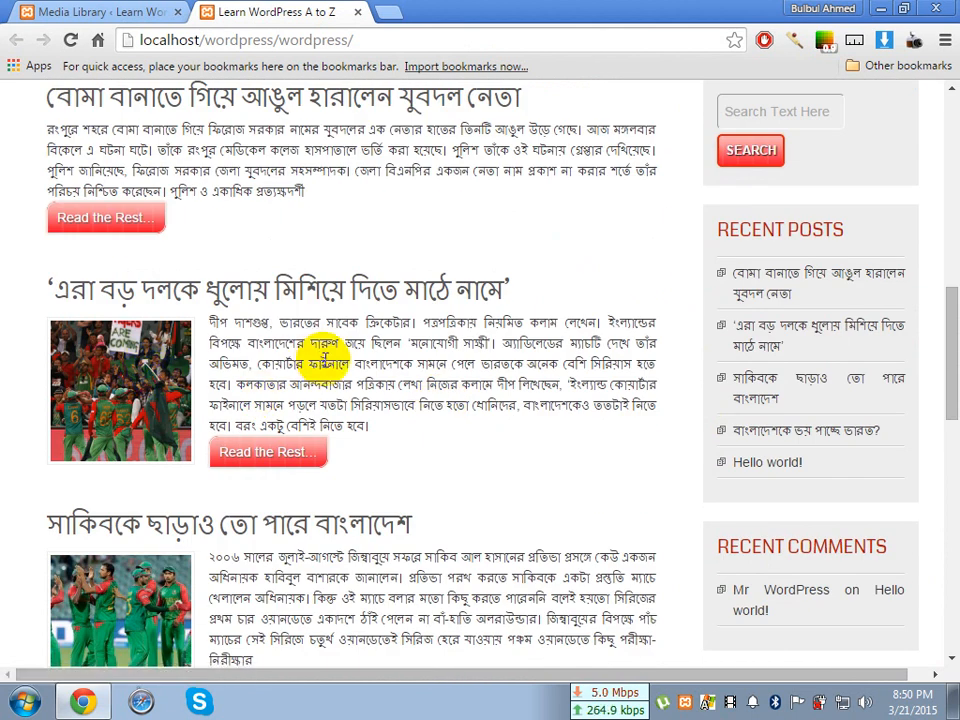
scroll(326, 352, "down", 5)
scroll(328, 363, "down", 4)
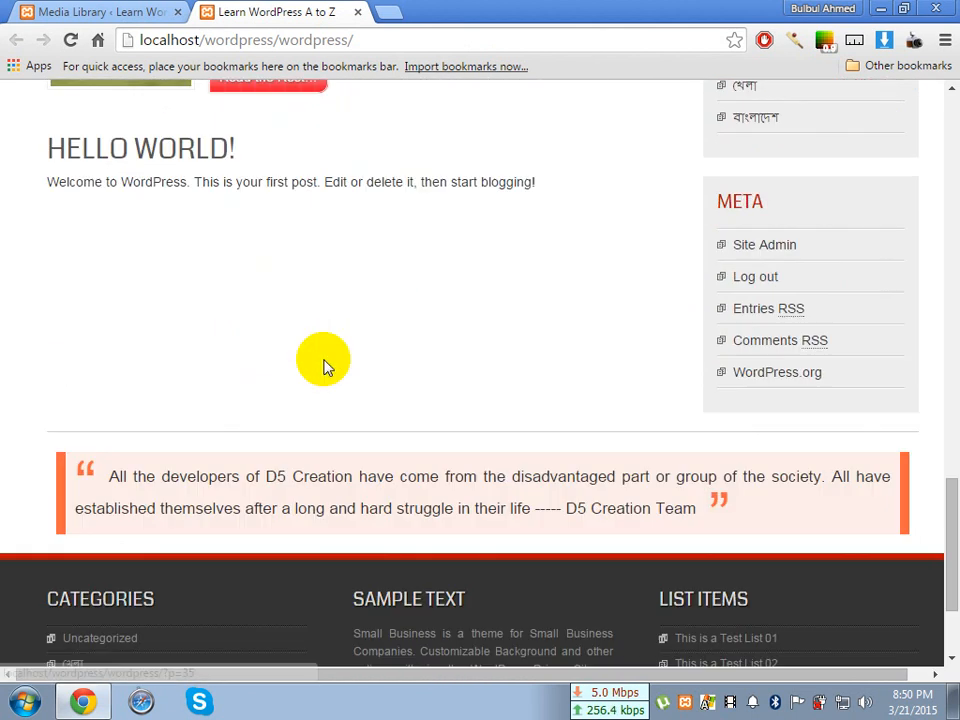
scroll(326, 364, "up", 11)
scroll(320, 362, "up", 8)
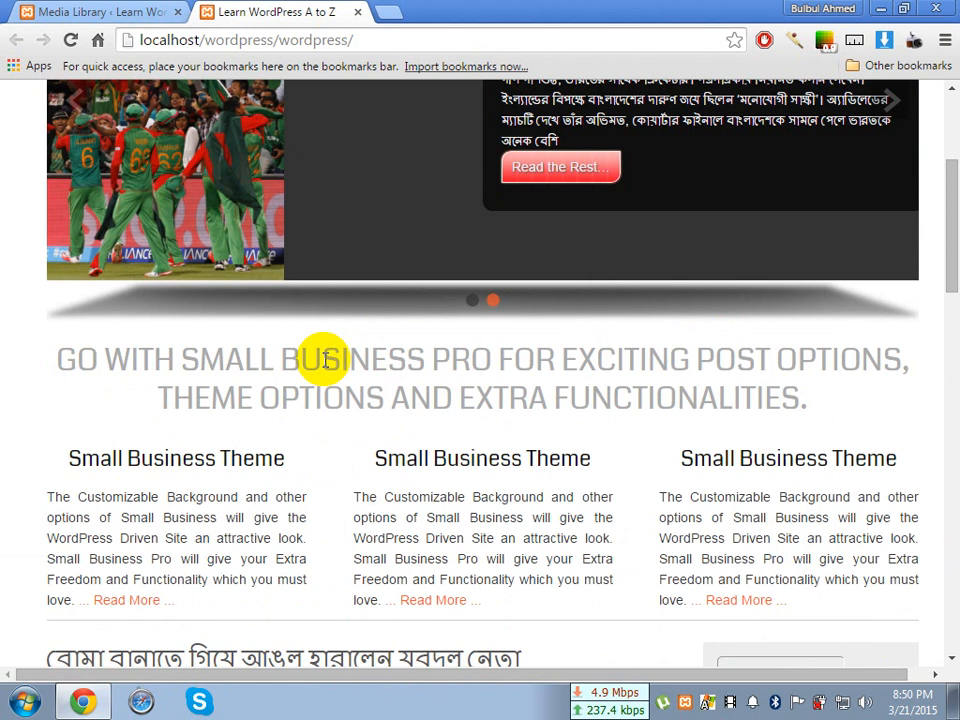
Return to the Media Library and examine which post and date each file is attached to in the Uploaded to column
left_click(125, 9)
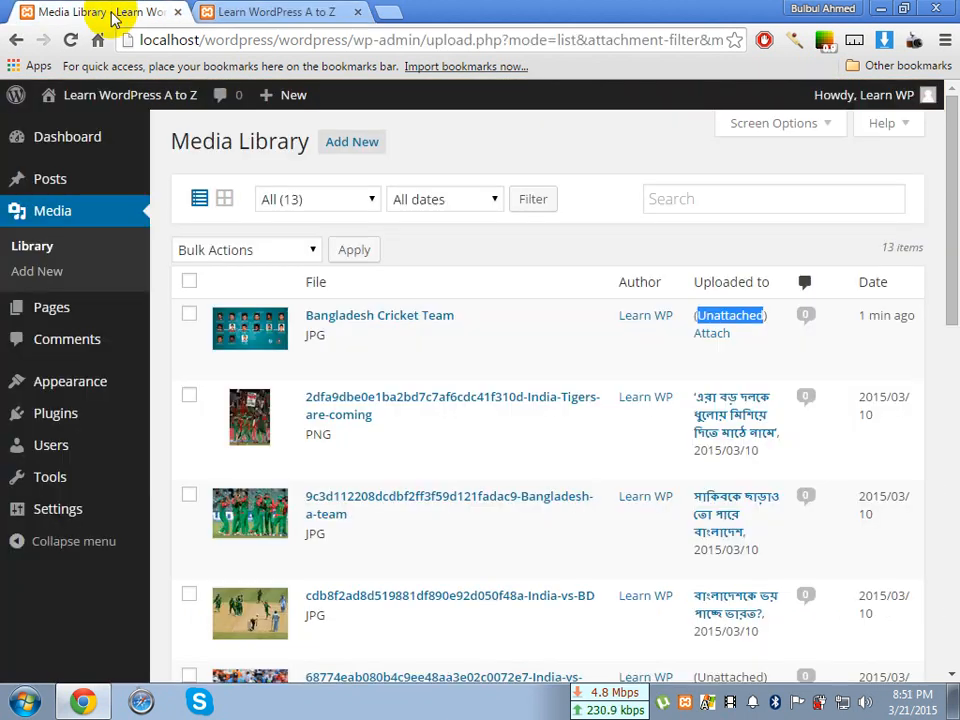
left_click(728, 316)
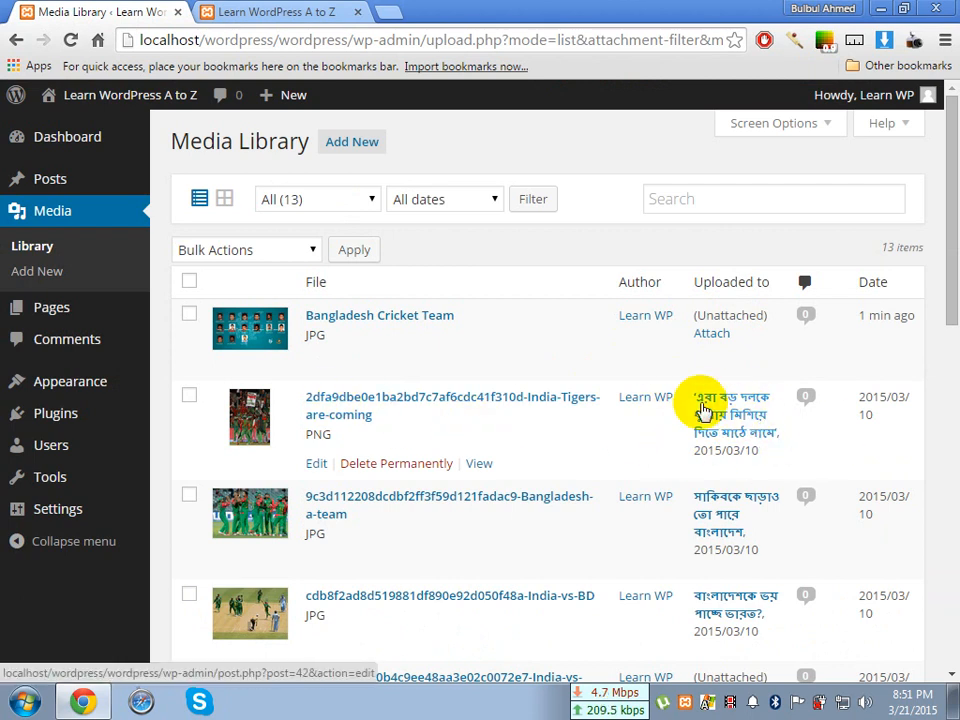
scroll(669, 364, "down", 1)
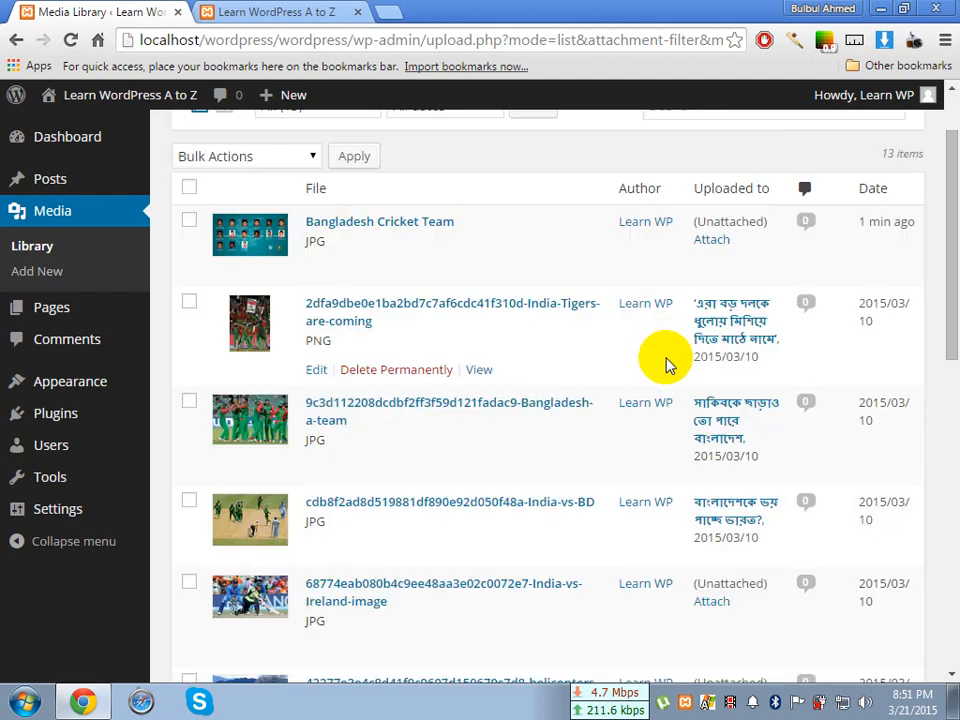
left_click(697, 360)
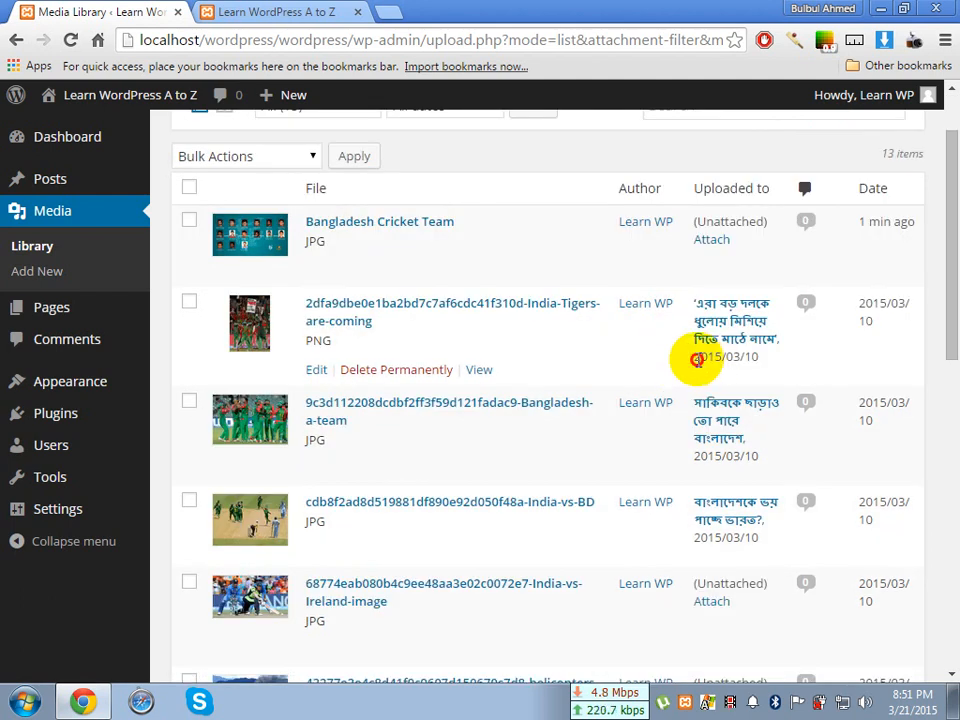
left_click_drag(697, 360, 780, 356)
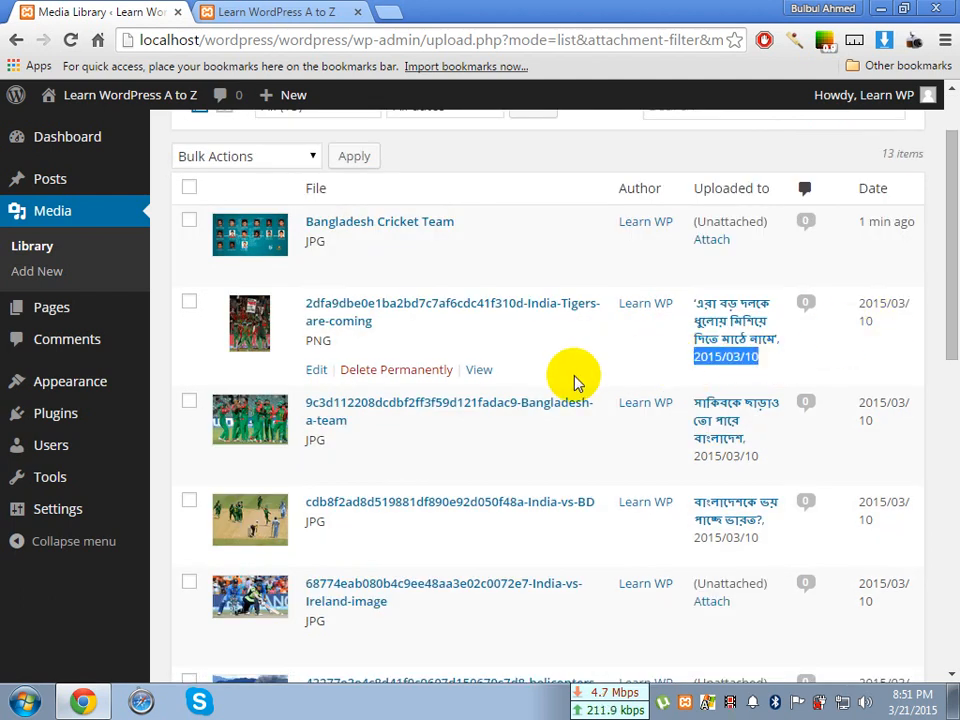
scroll(575, 383, "down", 5)
scroll(574, 379, "up", 6)
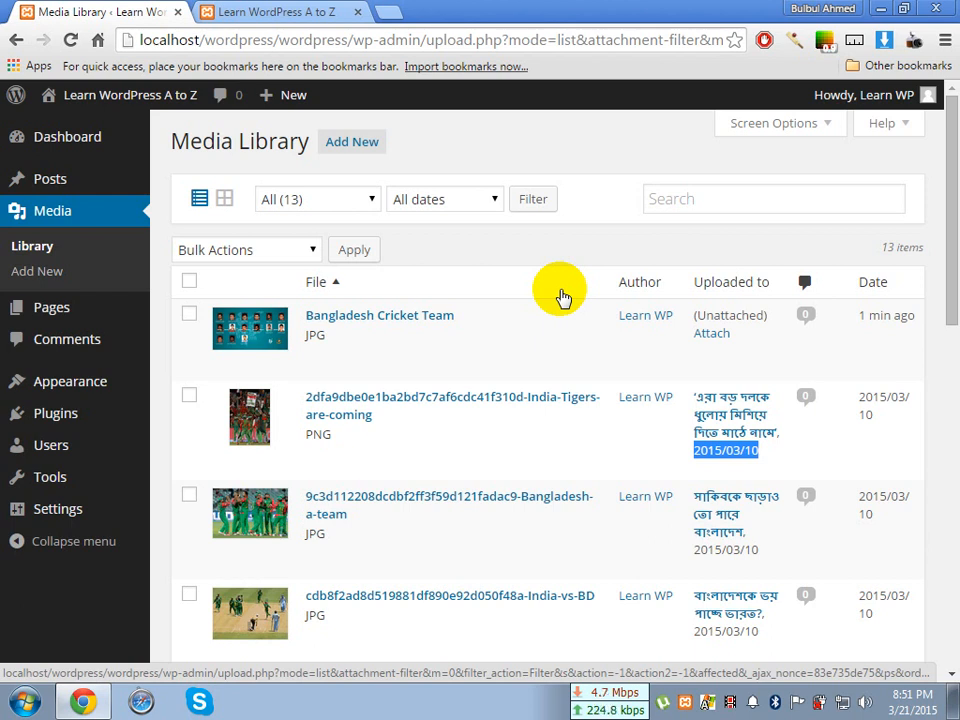
left_click(605, 133)
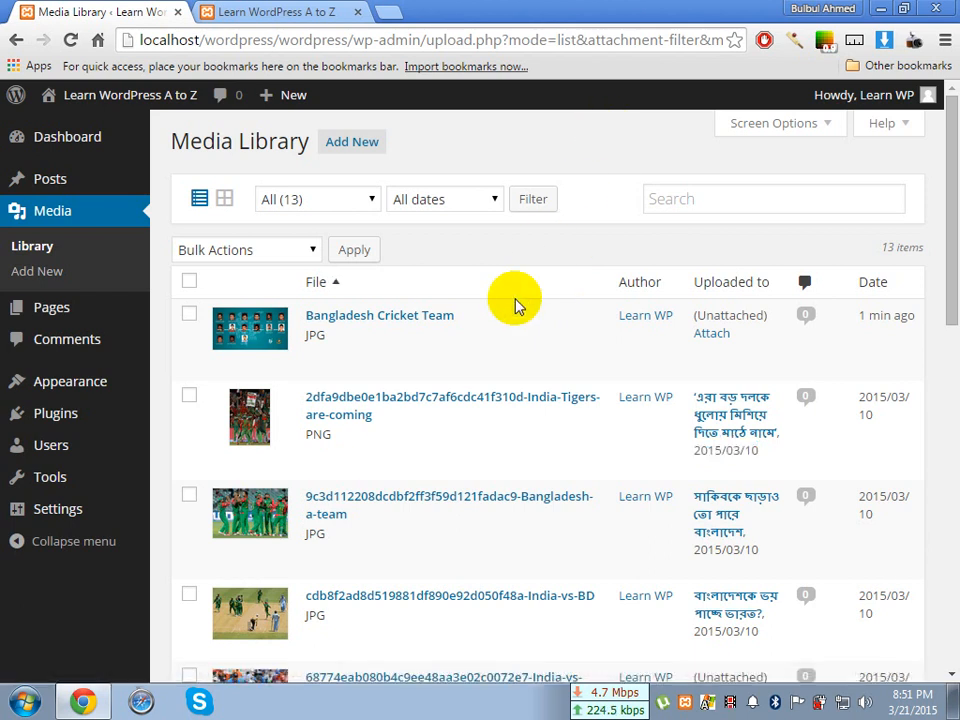
Examine the file type given under each media title, highlighting JPG and PNG on the first two entries
scroll(516, 305, "down", 1)
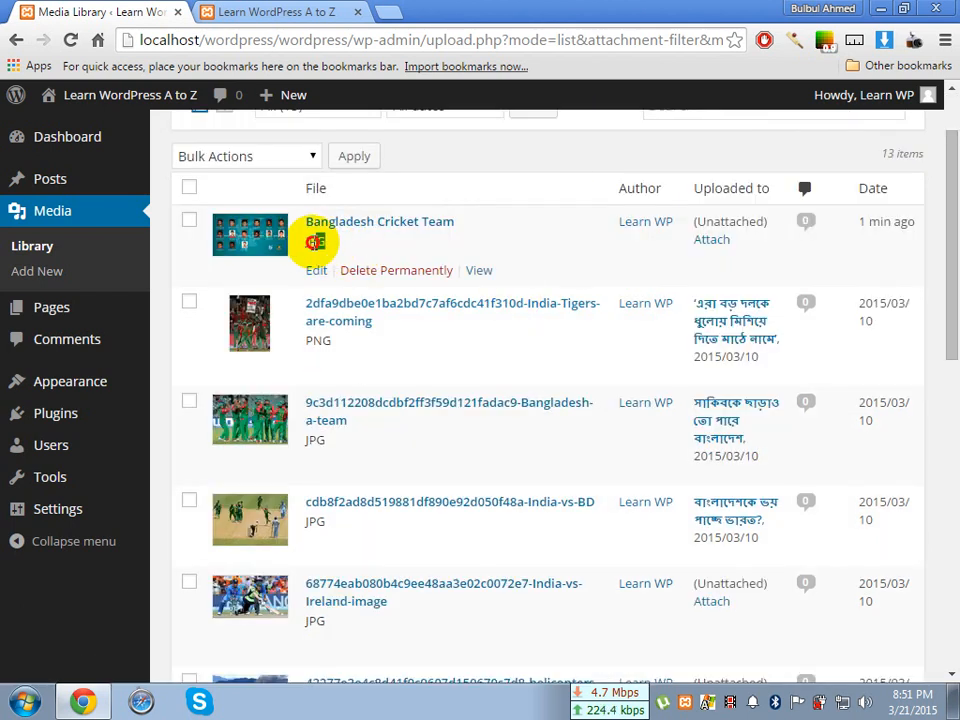
double_click(316, 241)
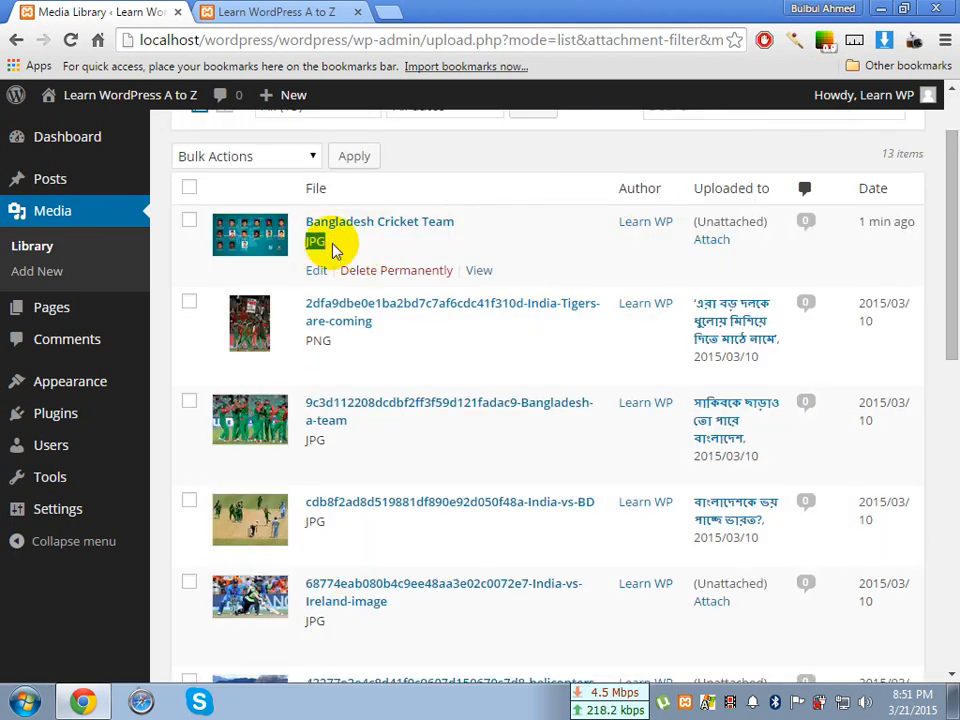
left_click(333, 245)
left_click(334, 341)
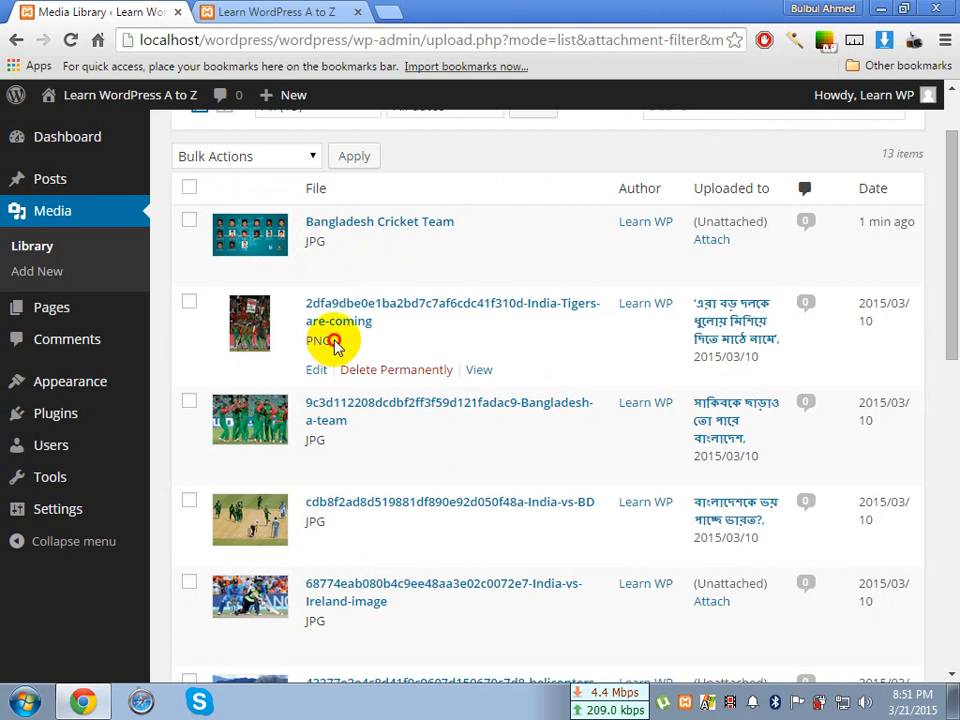
double_click(334, 341)
scroll(390, 345, "down", 3)
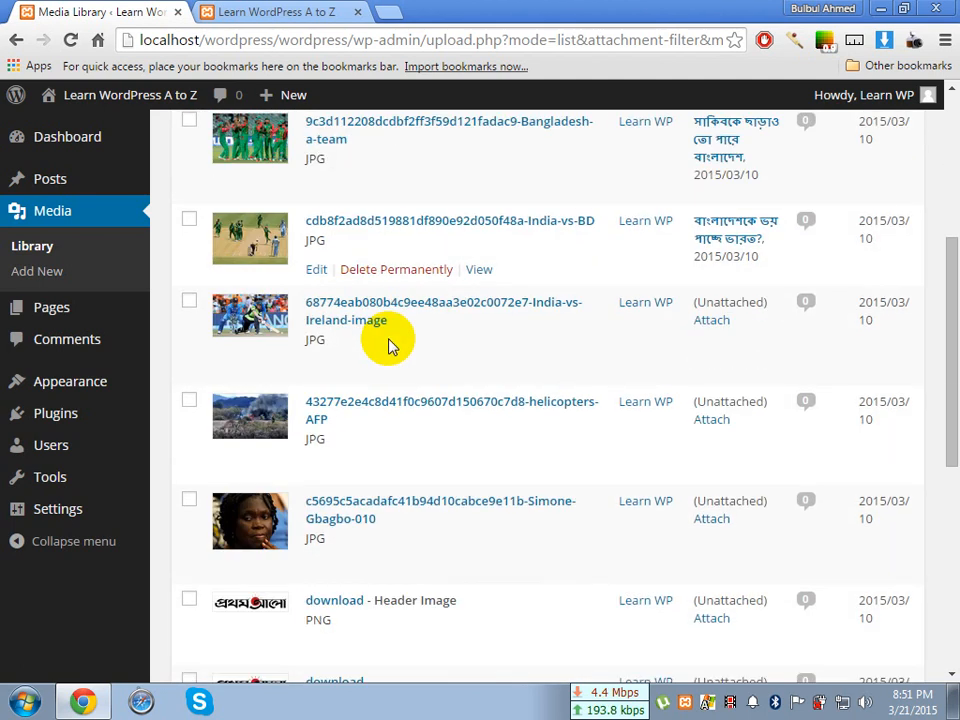
scroll(390, 345, "down", 6)
scroll(390, 345, "up", 5)
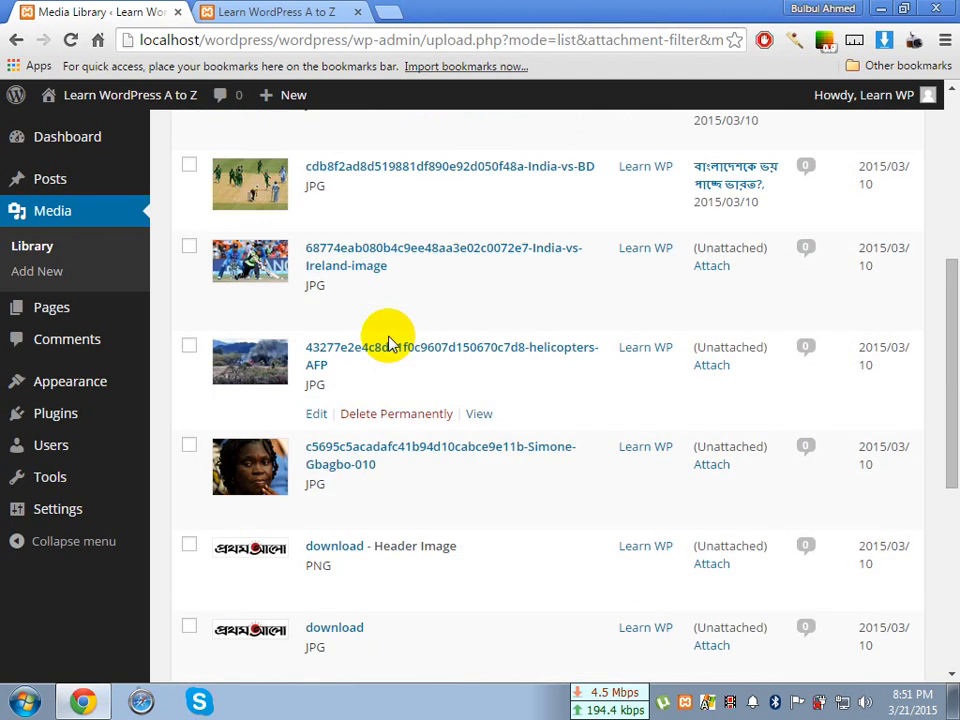
scroll(390, 345, "up", 5)
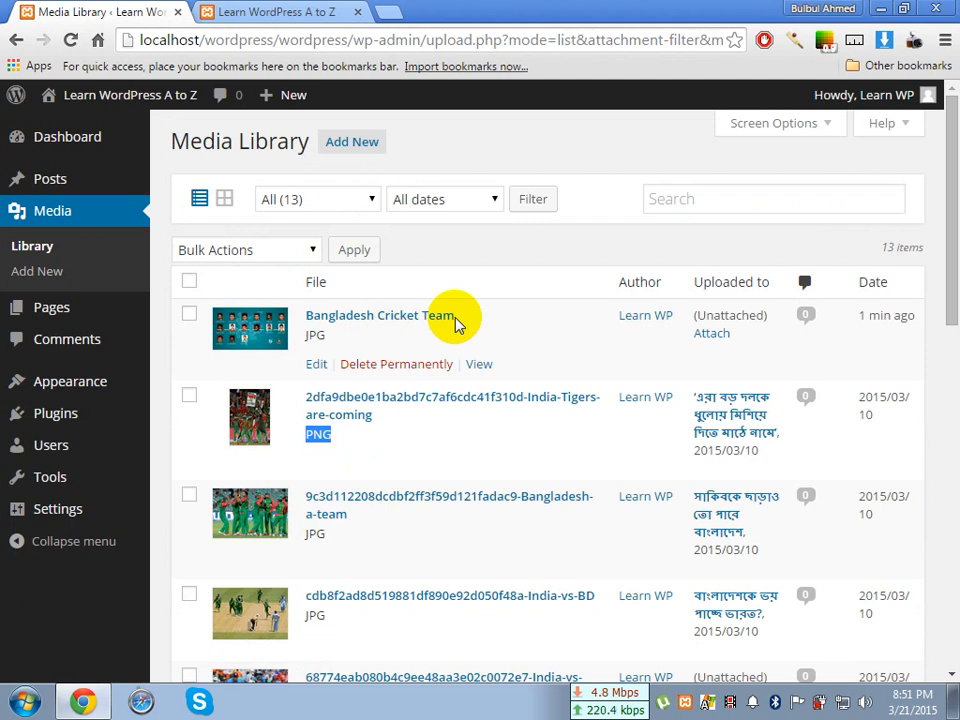
left_click(454, 318)
left_click(500, 258)
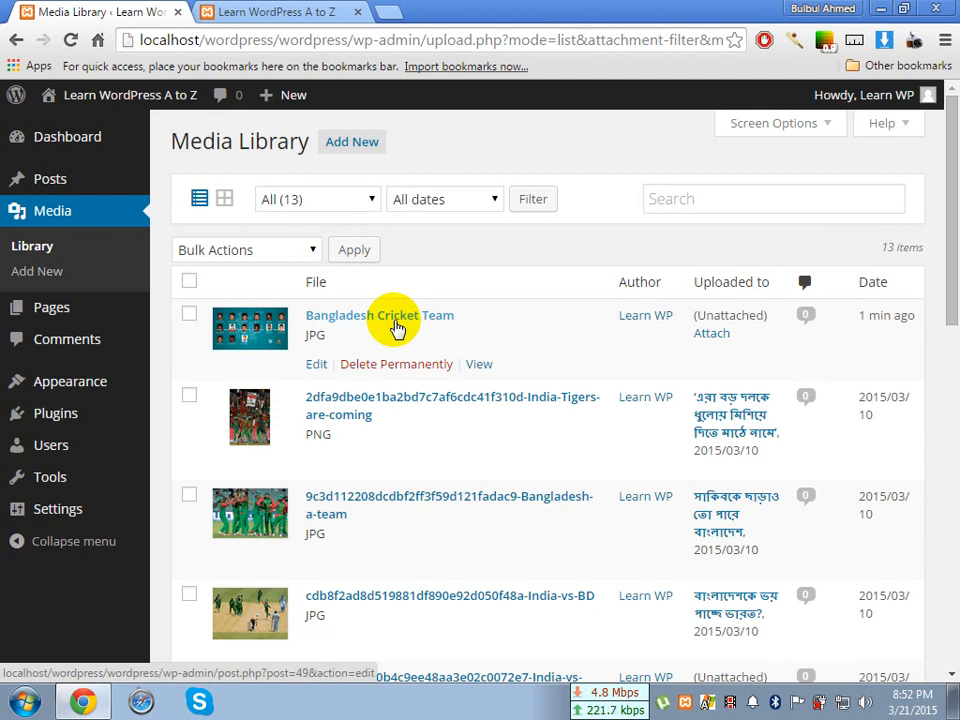
Select and deselect the Bangladesh Cricket Team image, and view its attachment page on the site
left_click(189, 316)
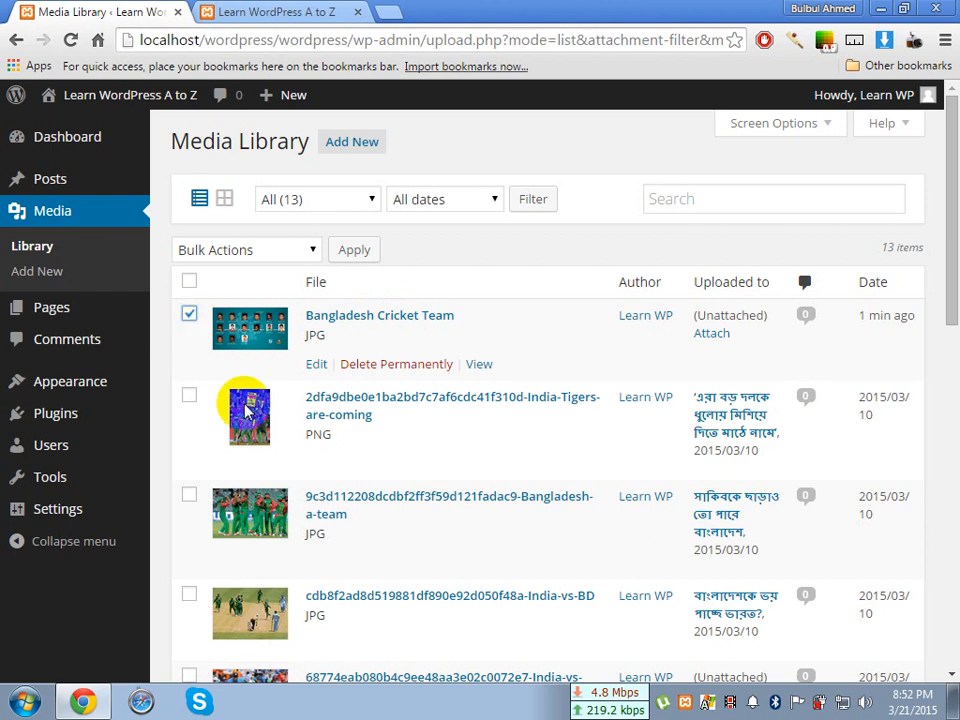
left_click(189, 315)
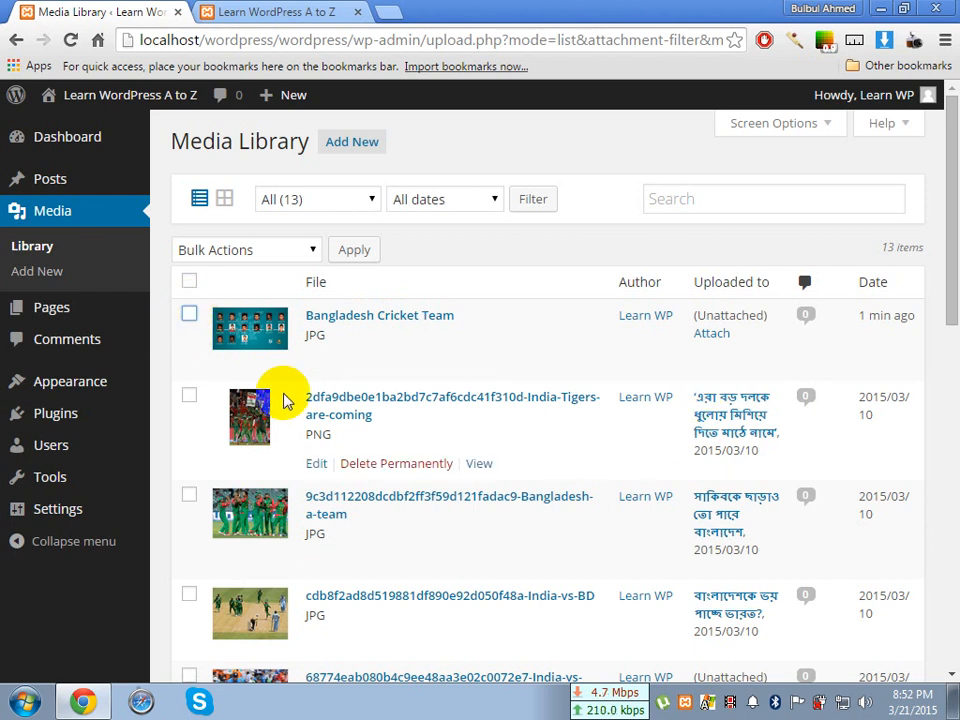
mouse_move(315, 366)
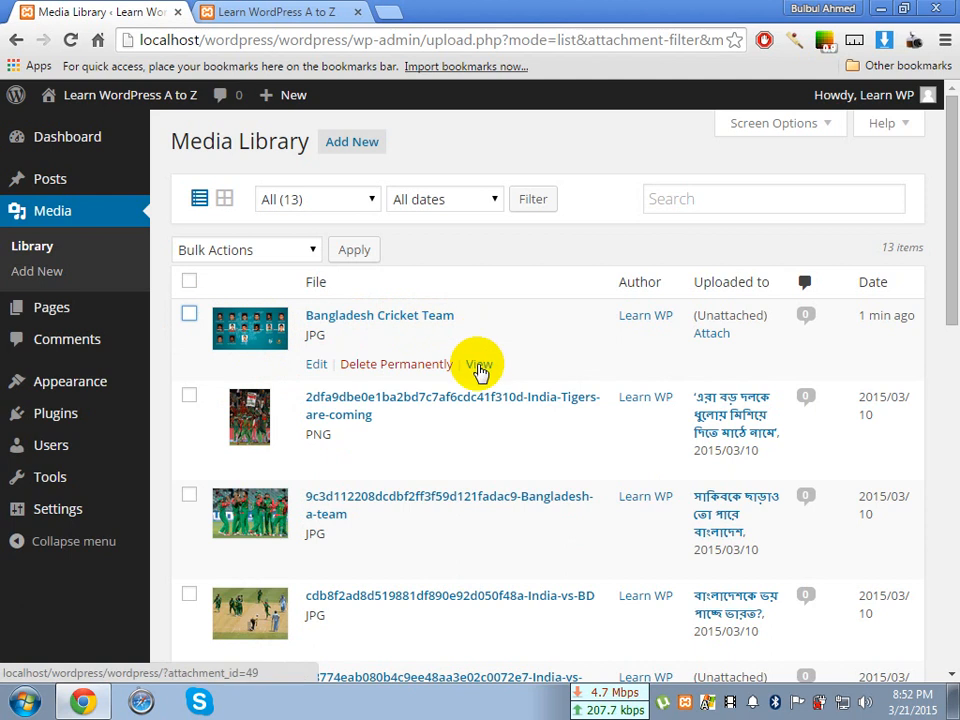
left_click(480, 366)
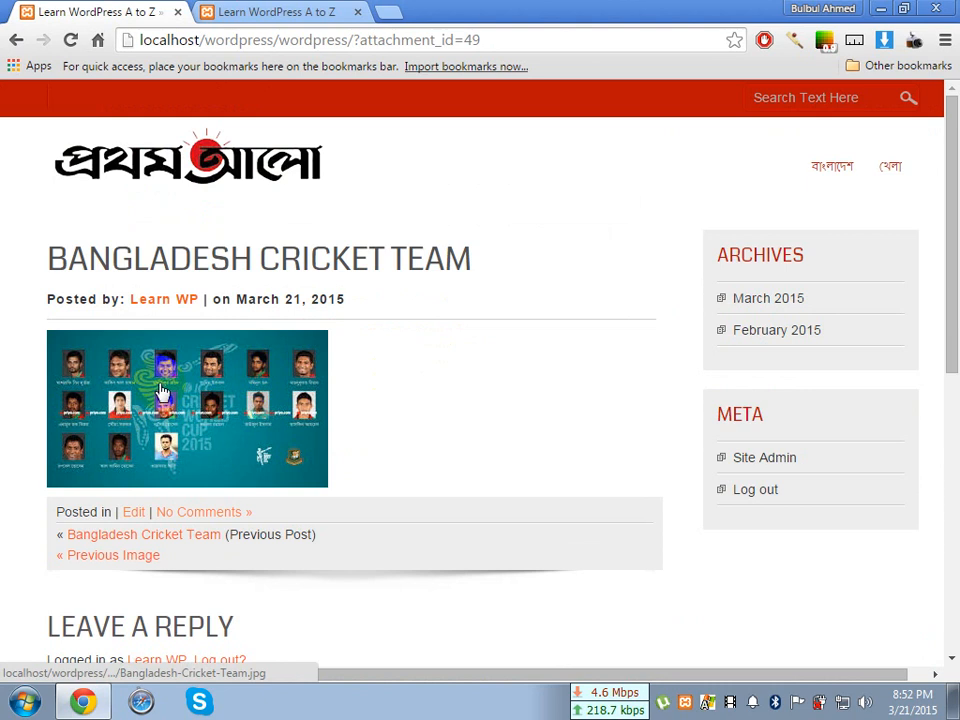
scroll(367, 398, "down", 2)
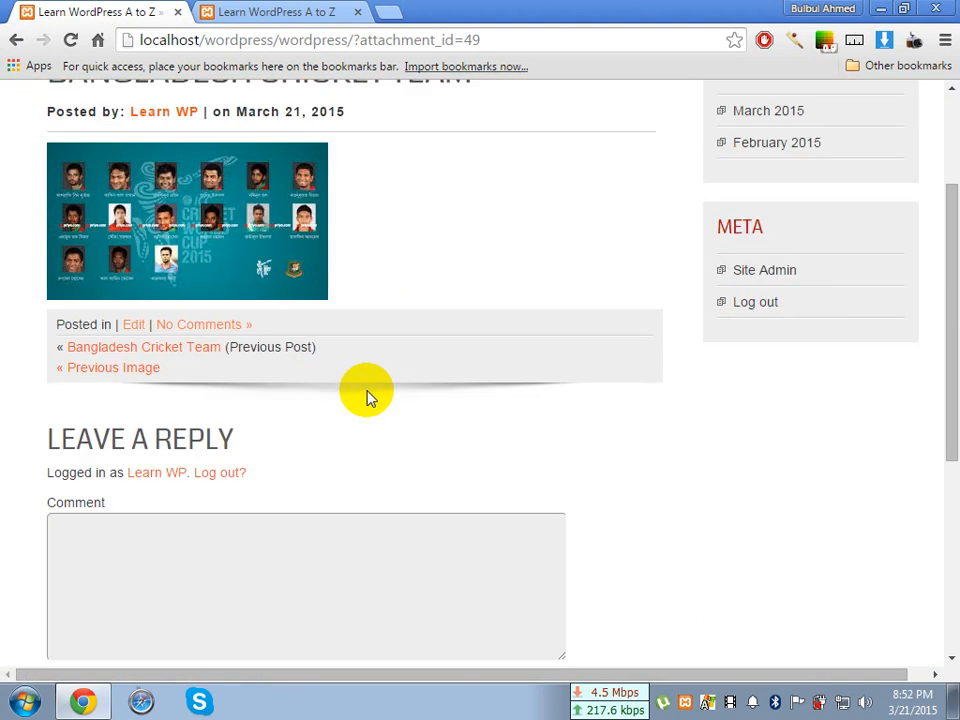
scroll(367, 398, "up", 2)
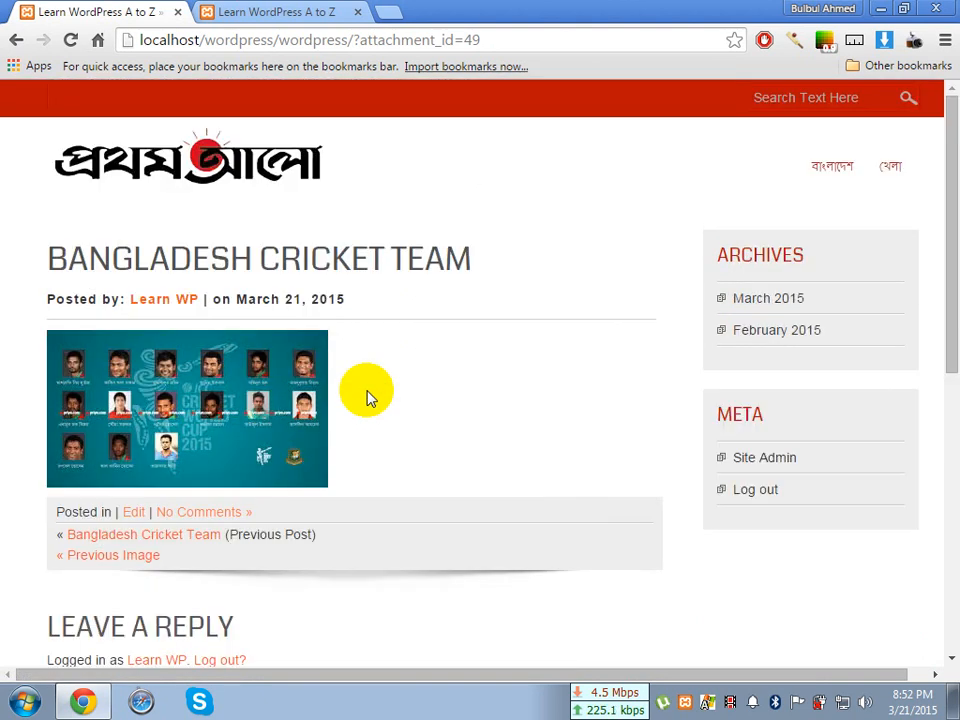
Go back to the Media Library list and open the Bangladesh Cricket Team image for editing
left_click(17, 42)
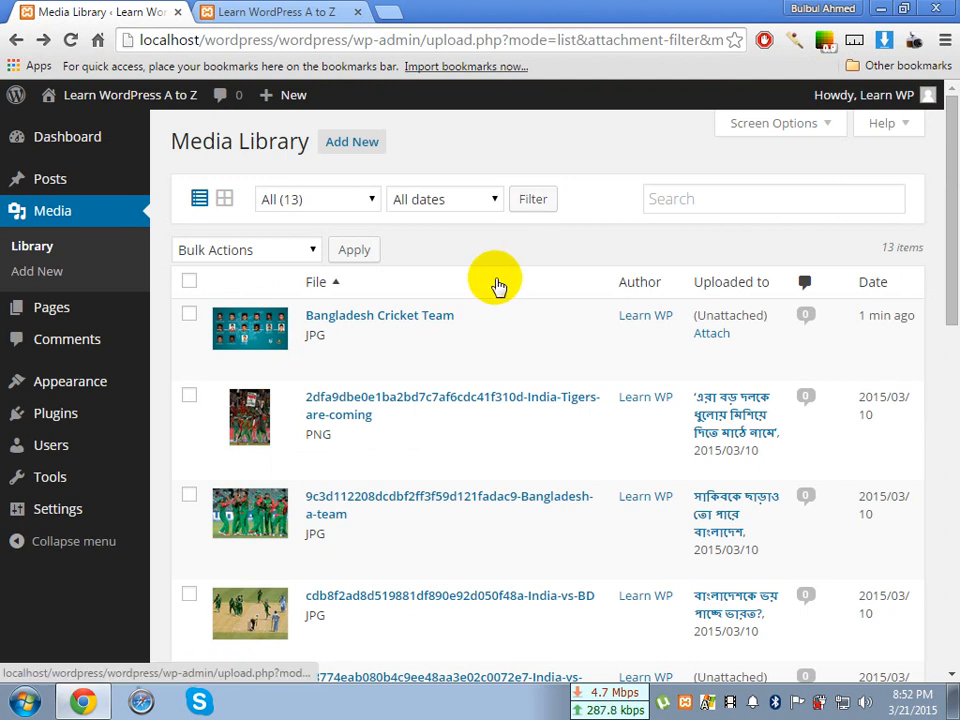
mouse_move(381, 328)
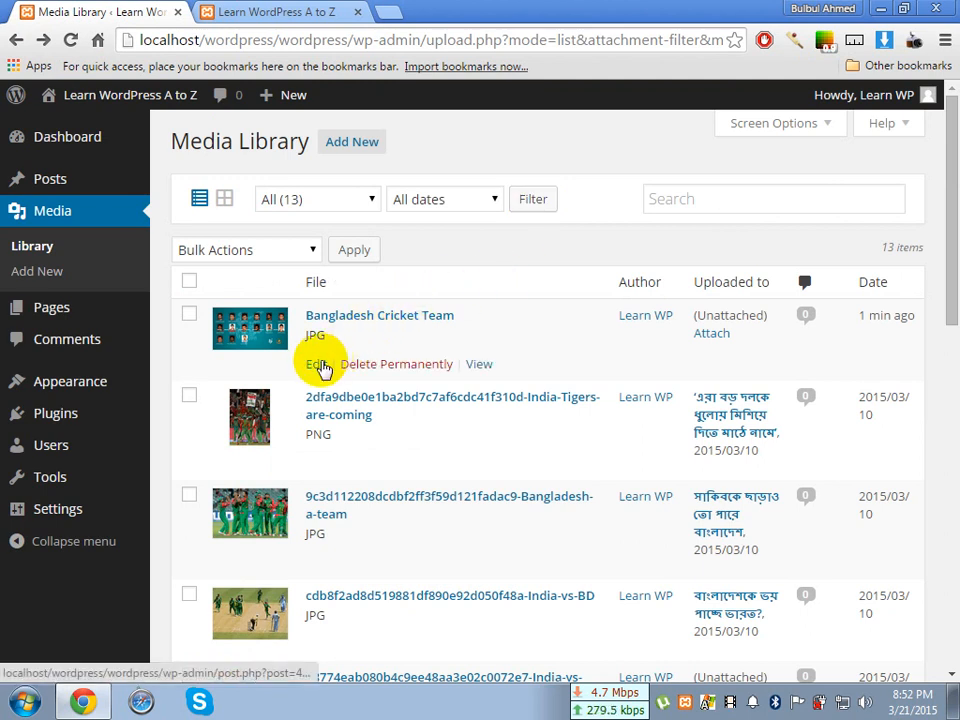
left_click(317, 366)
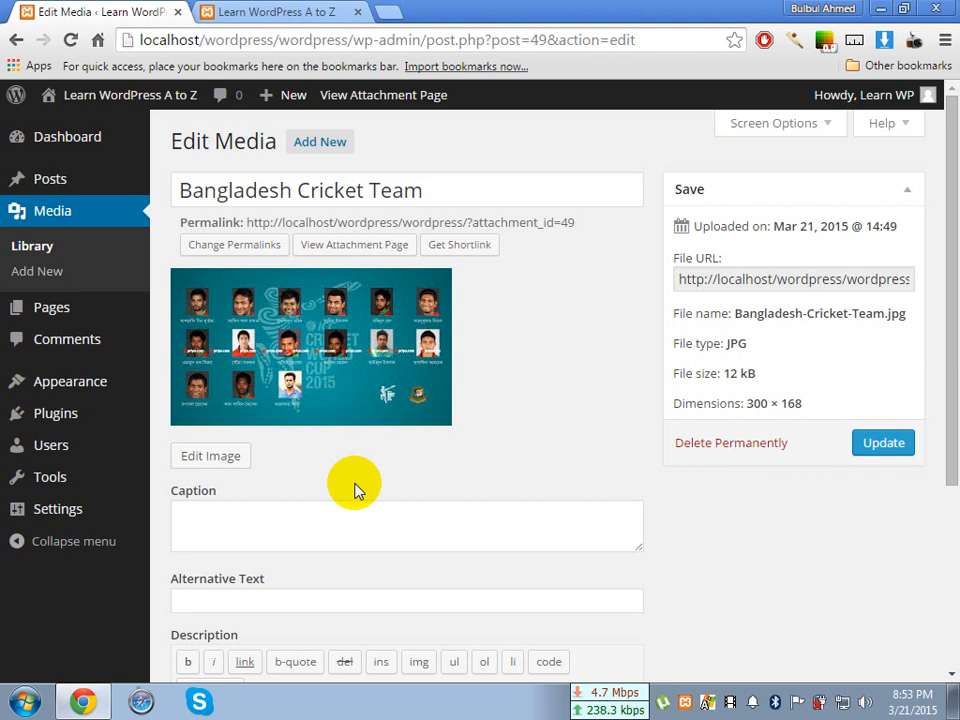
Fill in the image's caption as "Bangladesh Cricket Team", copied from its title
left_click(350, 521)
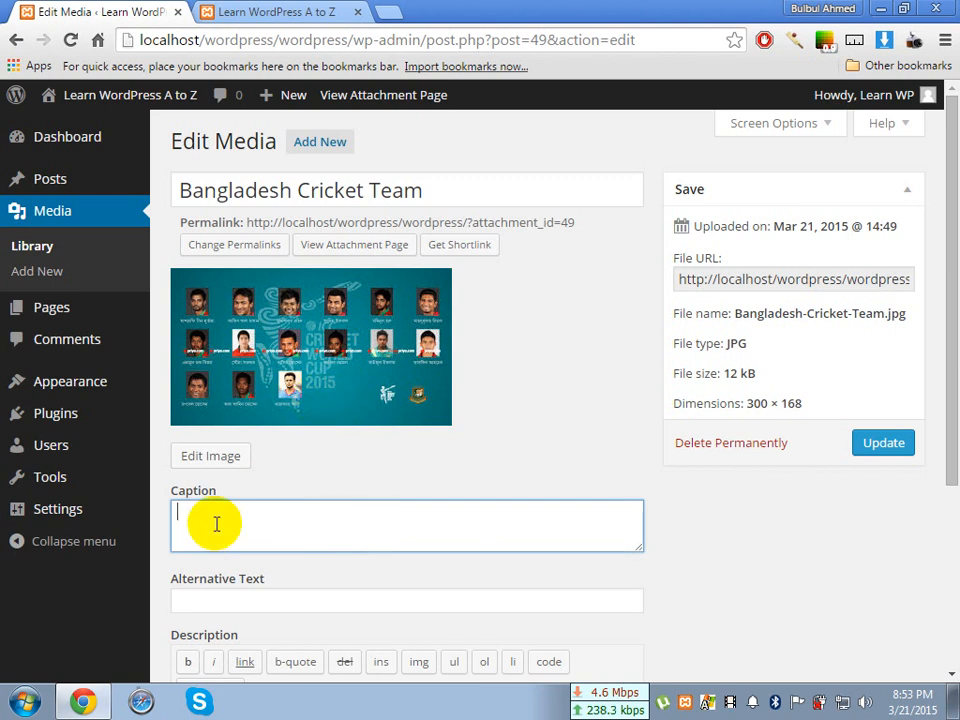
left_click_drag(225, 497, 167, 505)
left_click(261, 502)
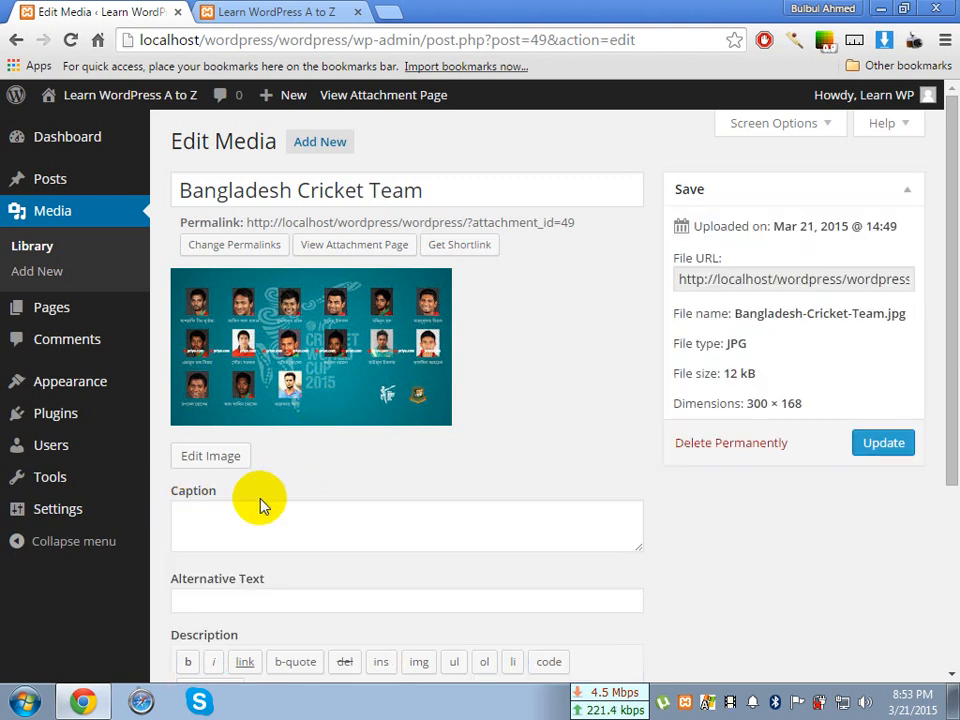
left_click(238, 516)
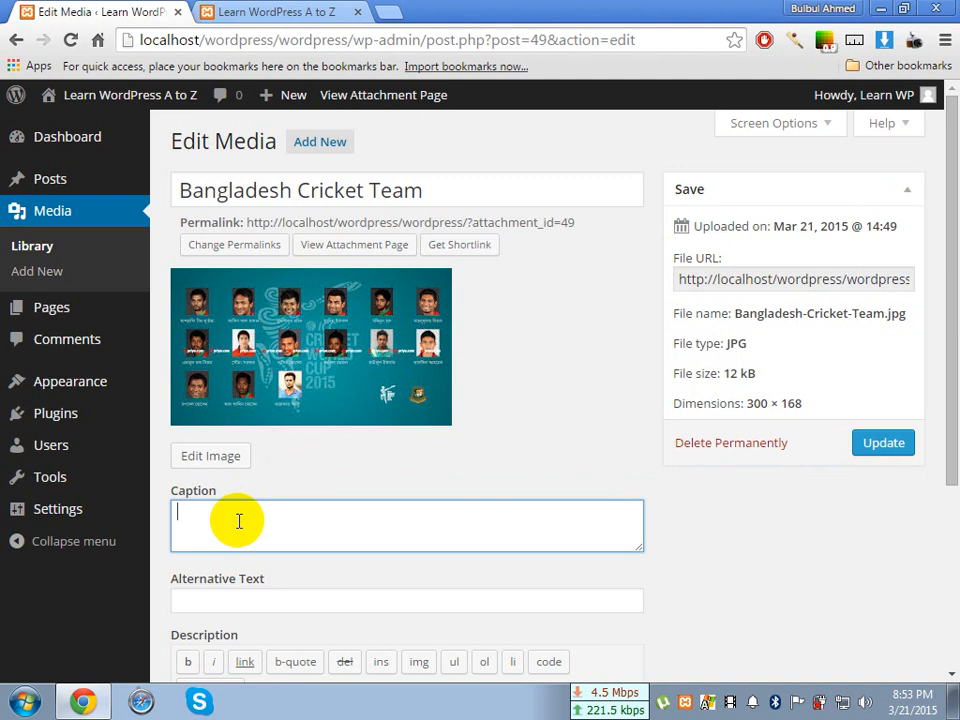
left_click(436, 197)
triple_click(431, 200)
key("ctrl+c")
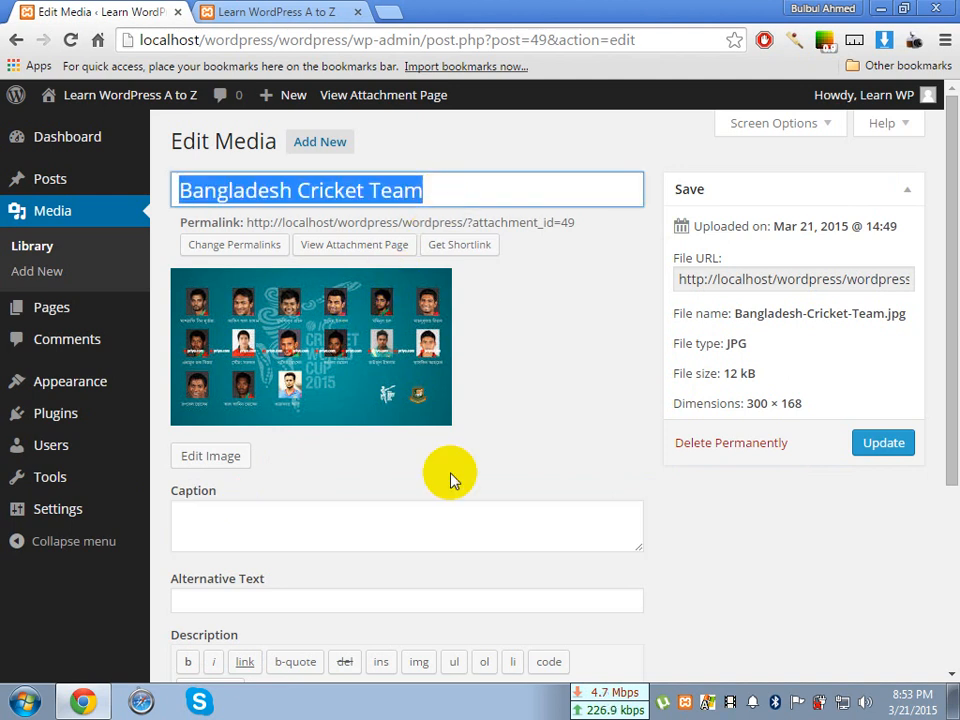
left_click(388, 536)
key("ctrl+v")
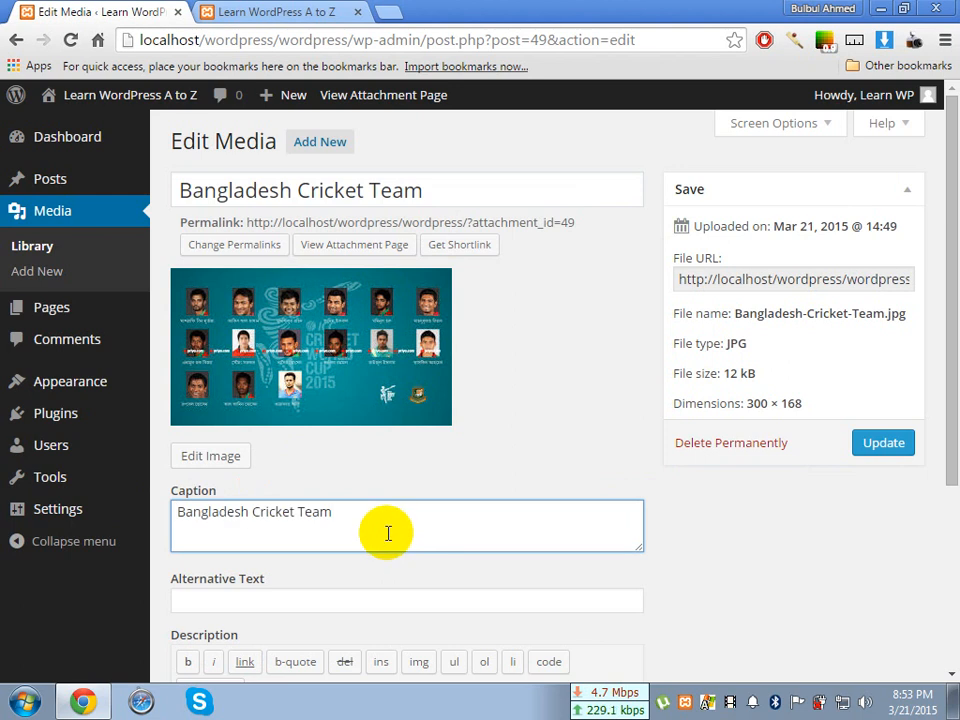
Set the image's alternative text to "Bangladesh Cricket Team", copied from the caption
scroll(388, 536, "down", 2)
left_click(328, 416)
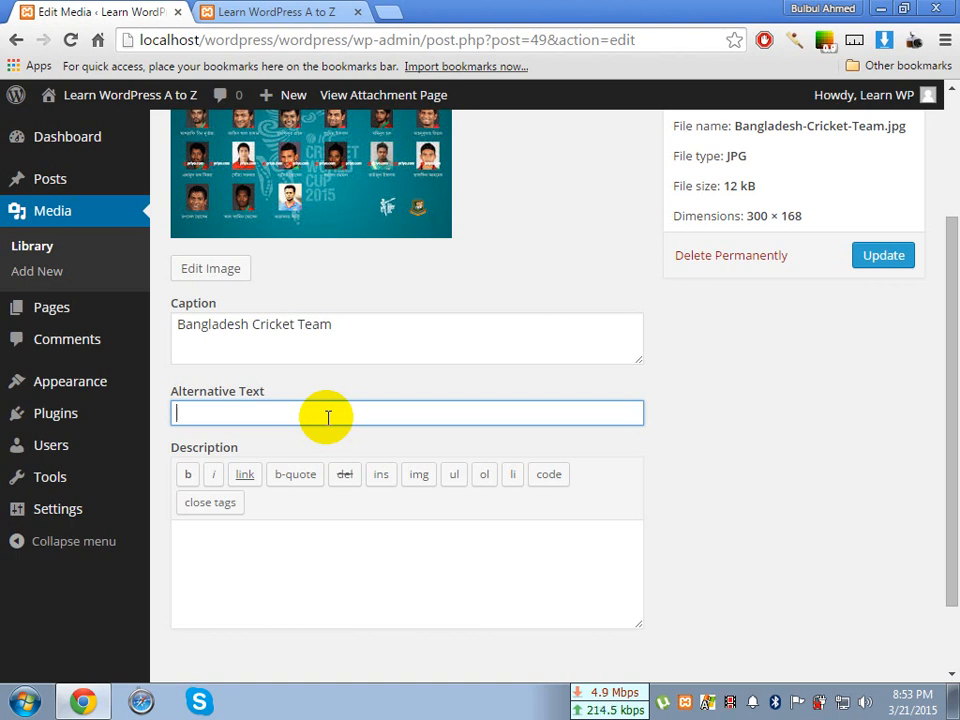
left_click_drag(341, 331, 180, 333)
key("ctrl+c")
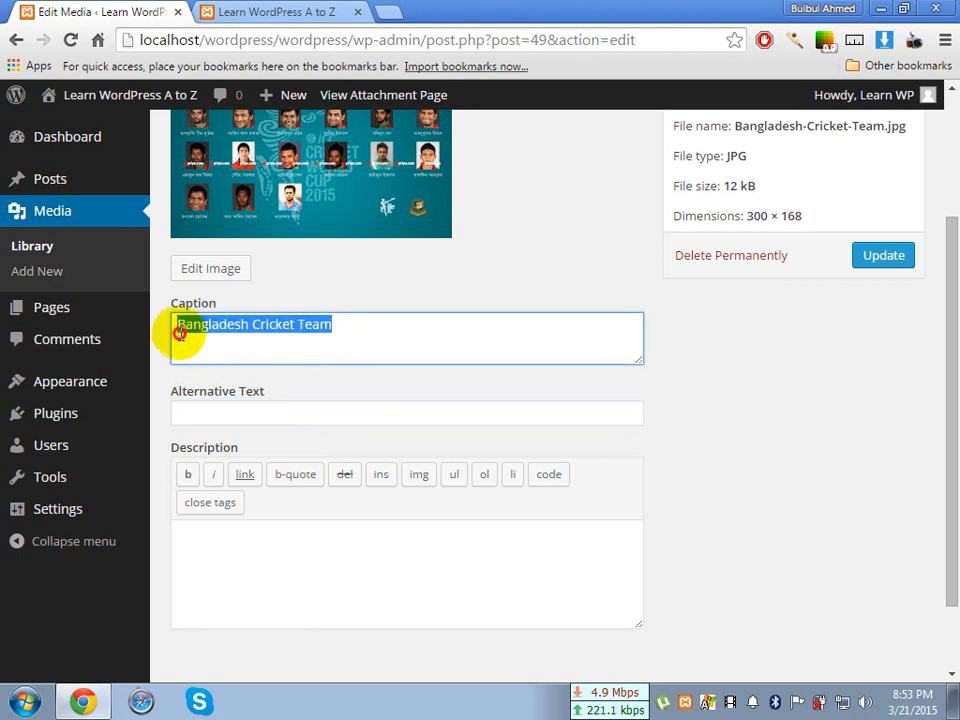
left_click(295, 421)
key("ctrl+v")
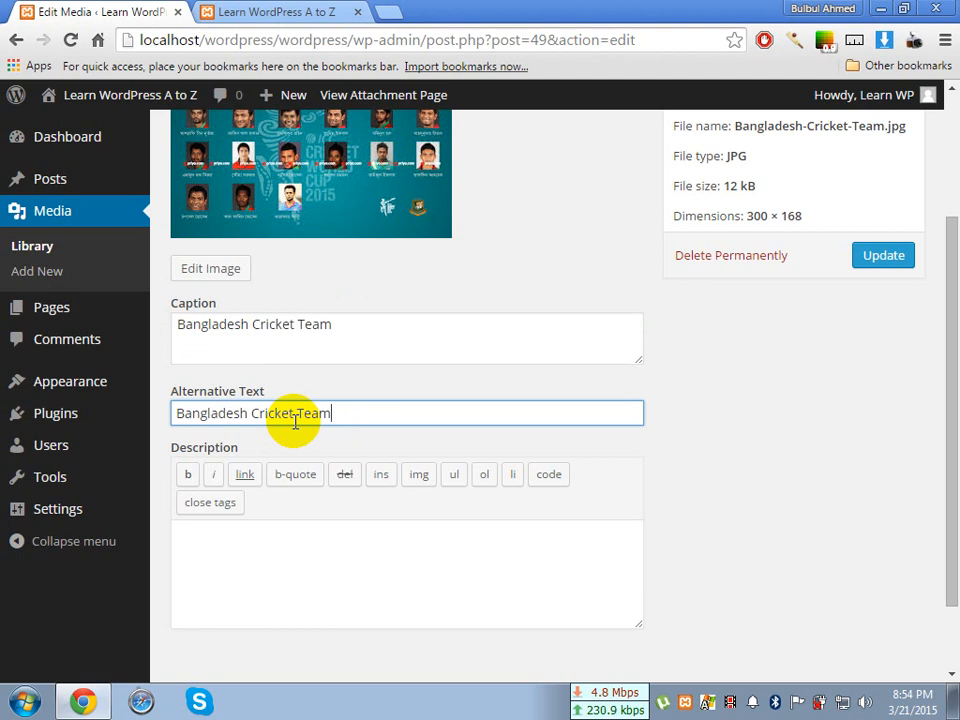
scroll(319, 375, "up", 2)
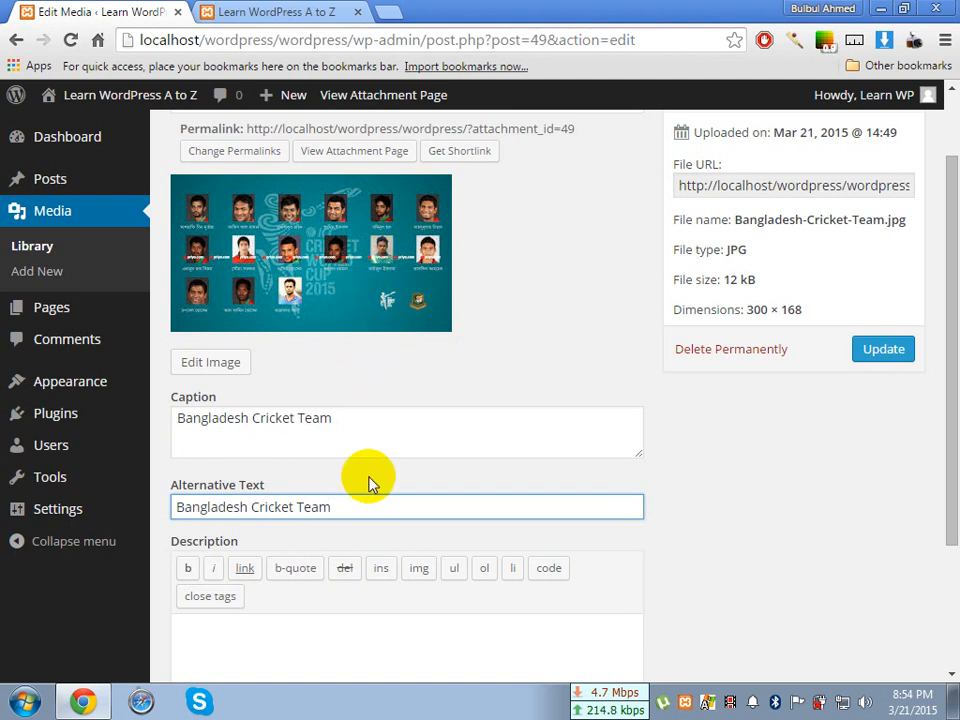
scroll(368, 484, "down", 1)
left_click_drag(352, 415, 155, 397)
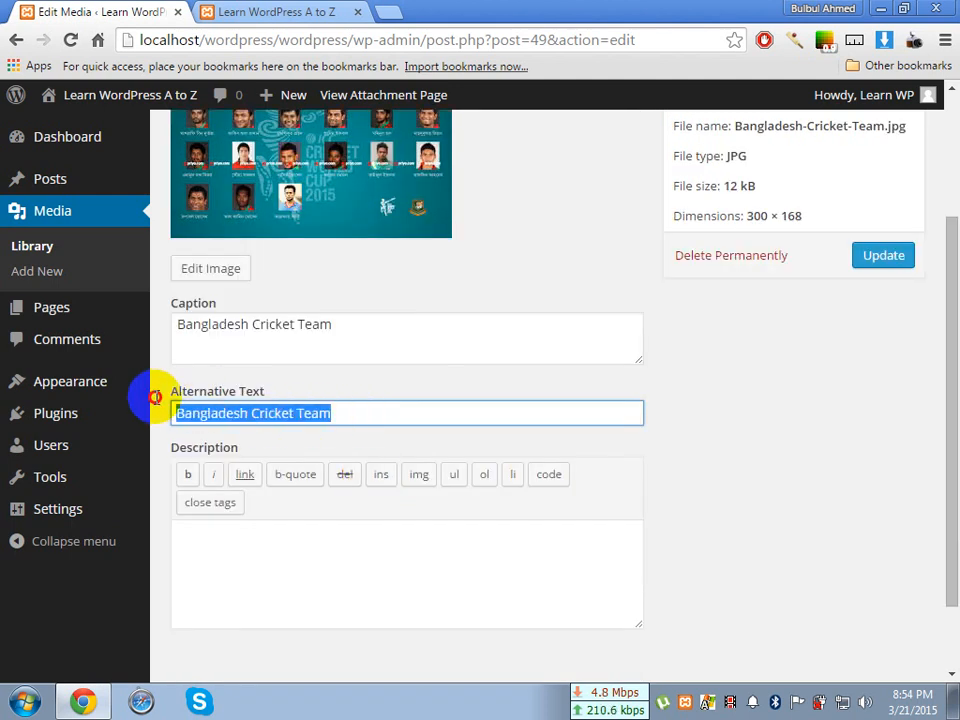
left_click(366, 417)
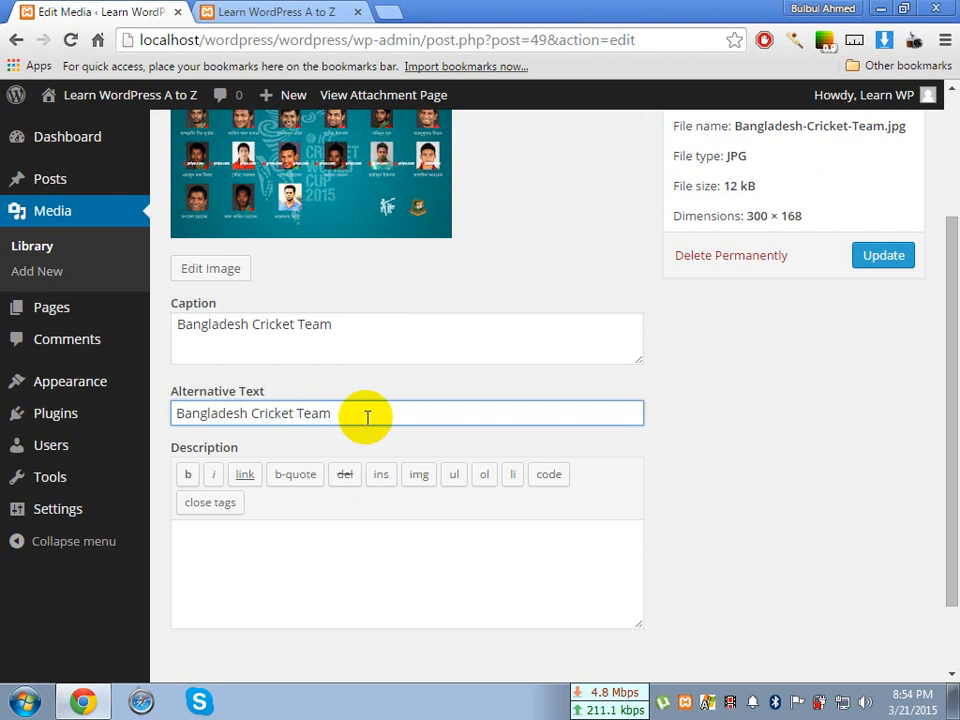
Begin the image's description with the Bengali sentence "আমরা বাংলাদেশী ক্রিকেট টাইগার।"
scroll(368, 420, "down", 1)
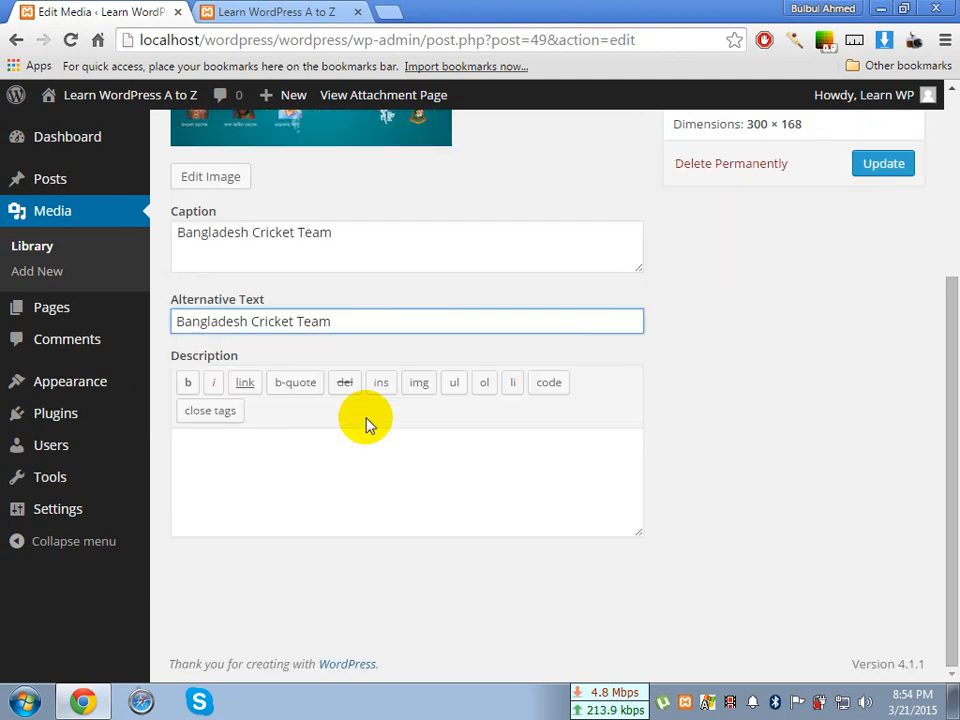
left_click(296, 482)
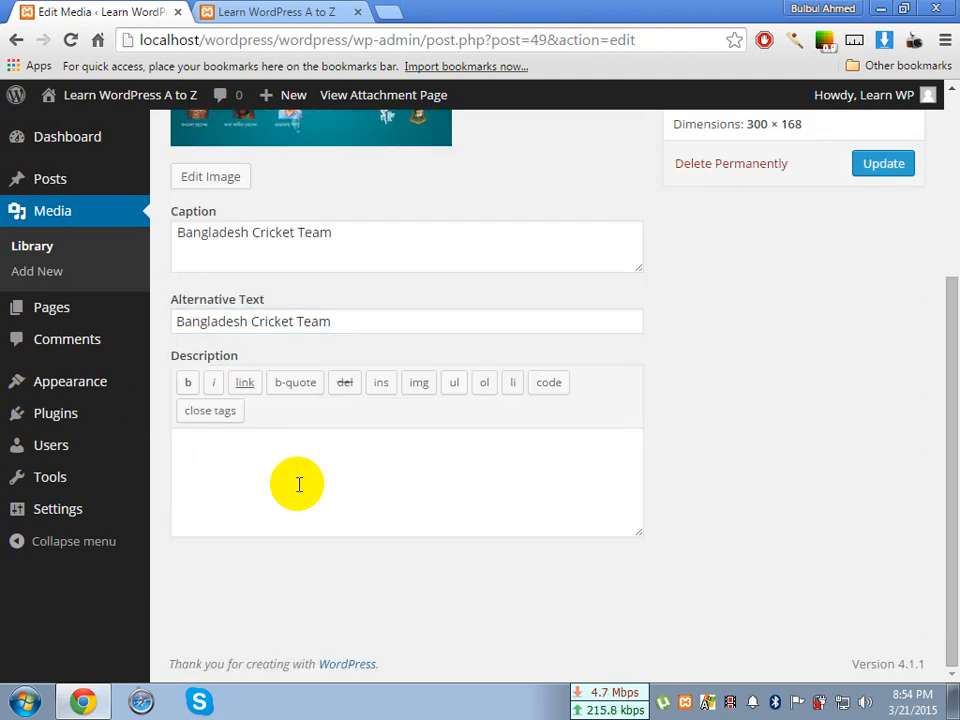
left_click_drag(253, 360, 171, 360)
left_click(263, 470)
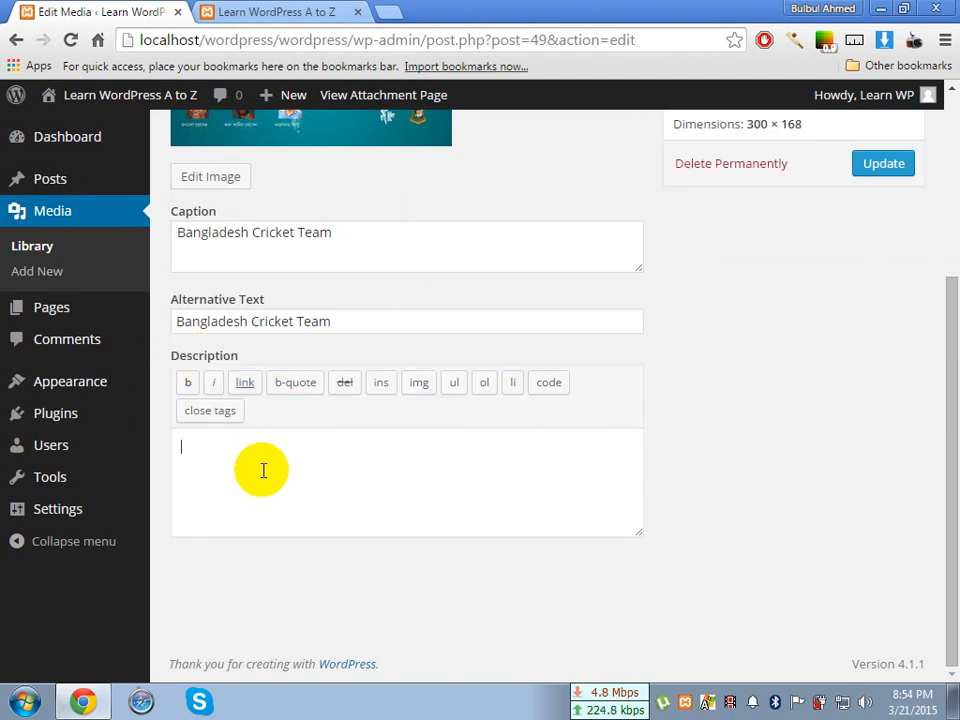
scroll(262, 470, "up", 3)
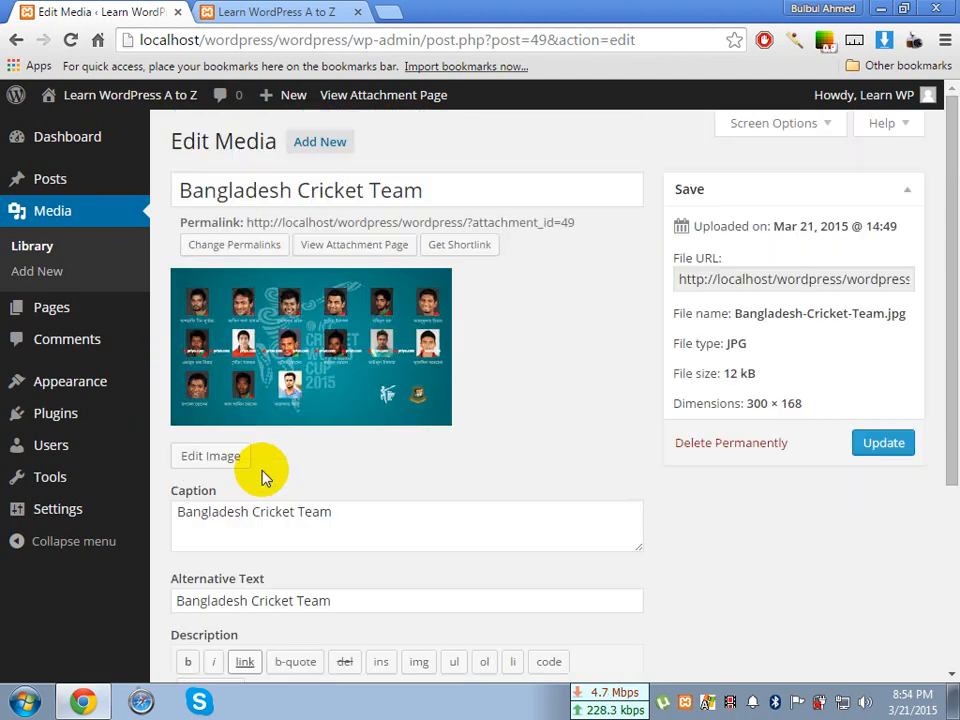
scroll(300, 420, "down", 3)
left_click(287, 492)
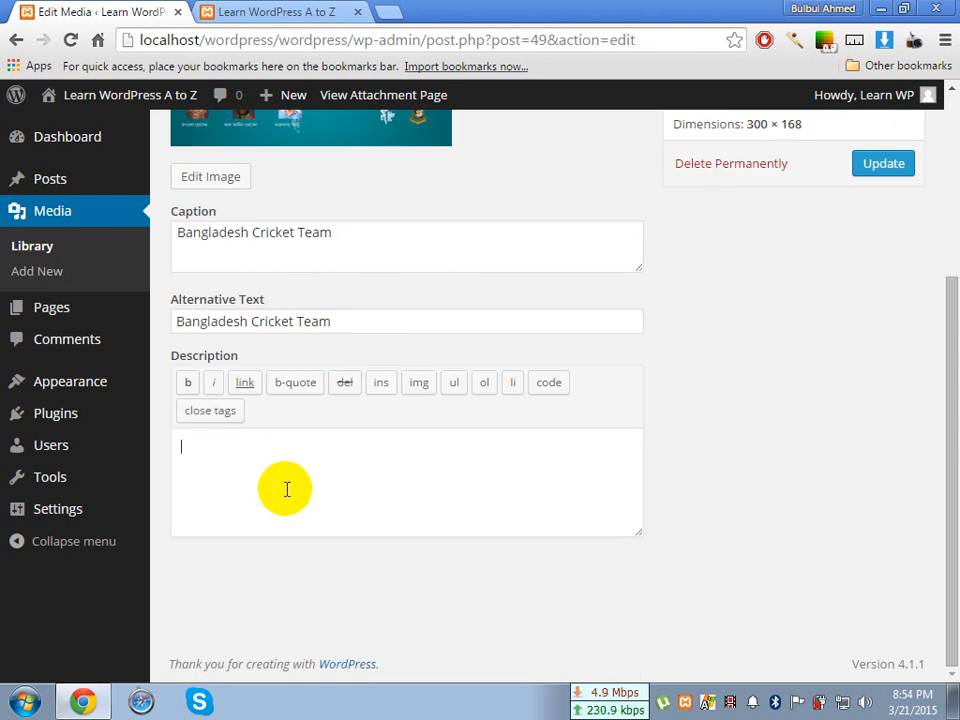
type("আমরা")
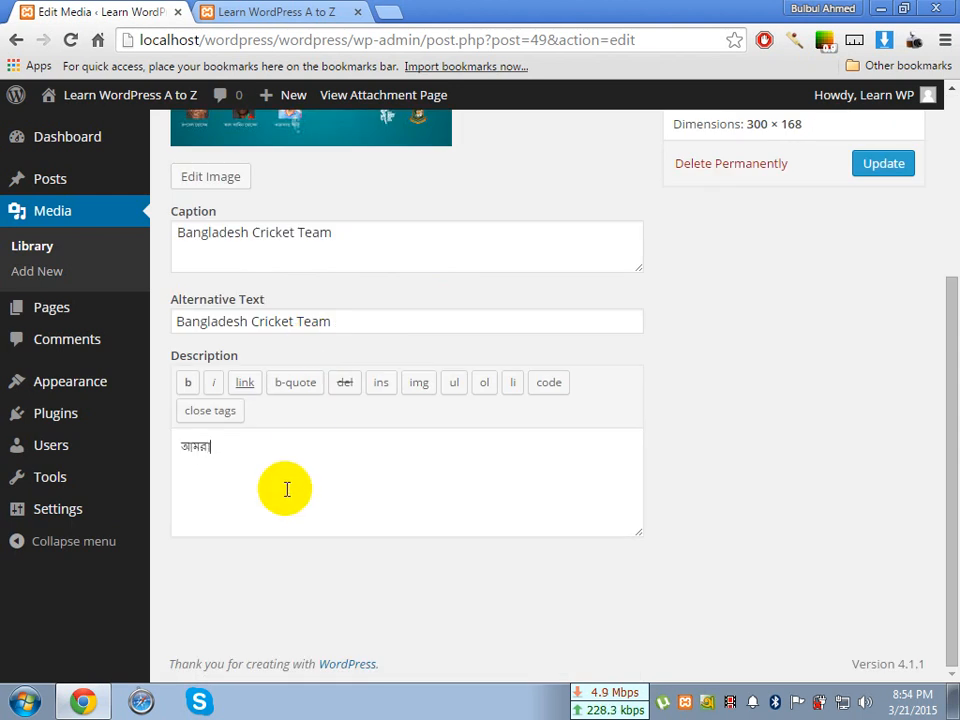
type(" বাংলাদেশী ")
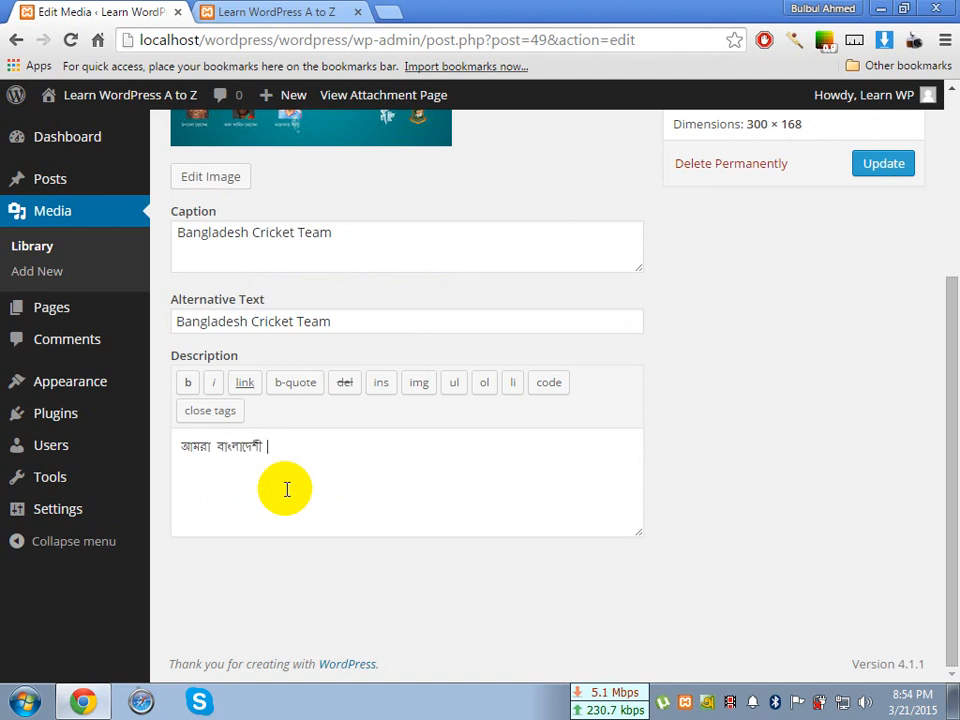
type("ক্রিকেট টাইগার।")
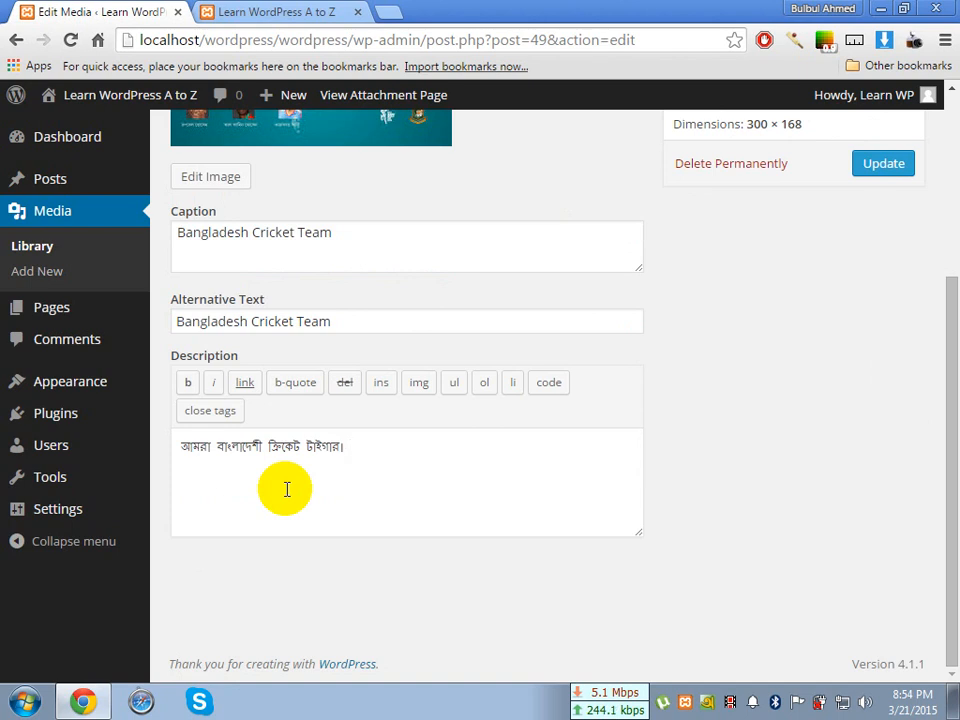
Continue the description with "২০১৫ বিশ্বকার আমাদের এটা আমরা মনে প্রাণে বিশ্বাস করি। আর"
type("২০১৫ বিশ্বকাপ আমাদে")
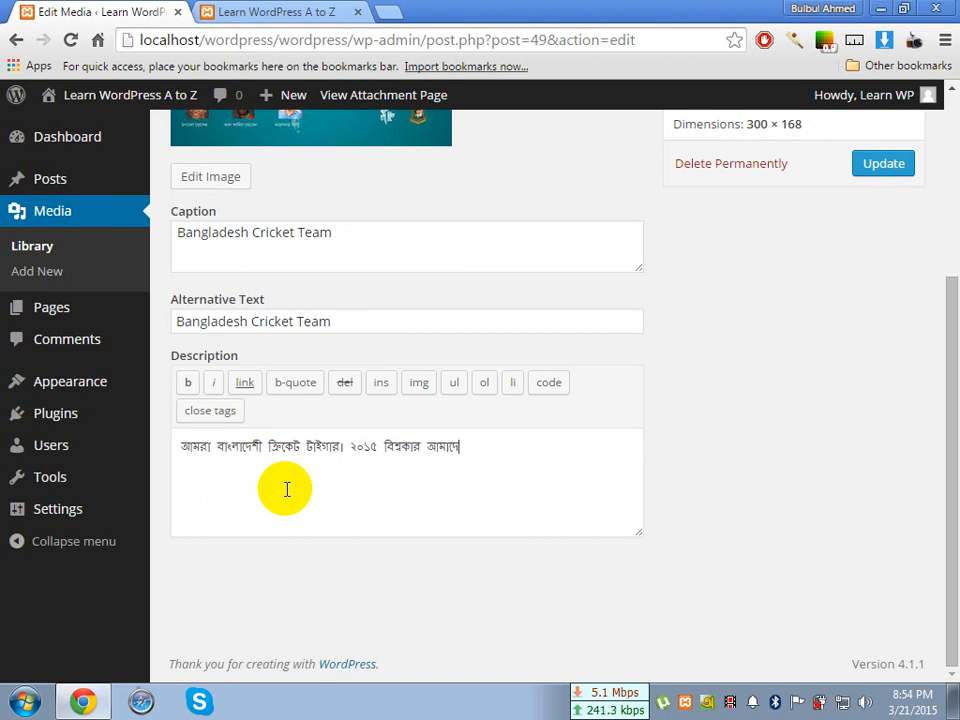
key("BackSpace")
type("ের এটা")
type(" আমরা")
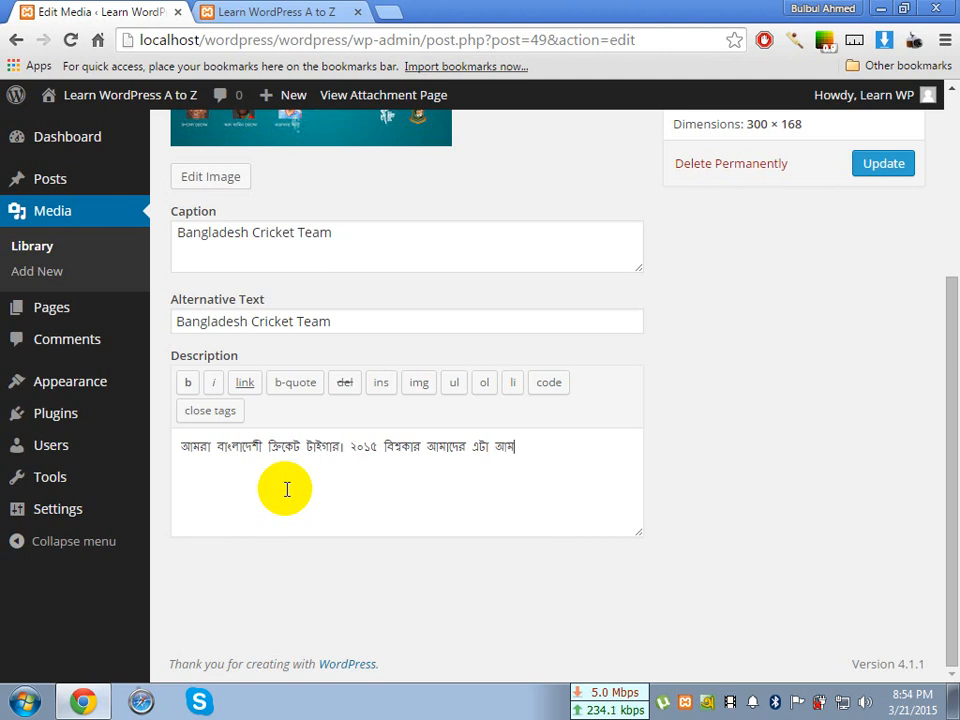
type(" মনে প্রাণে ")
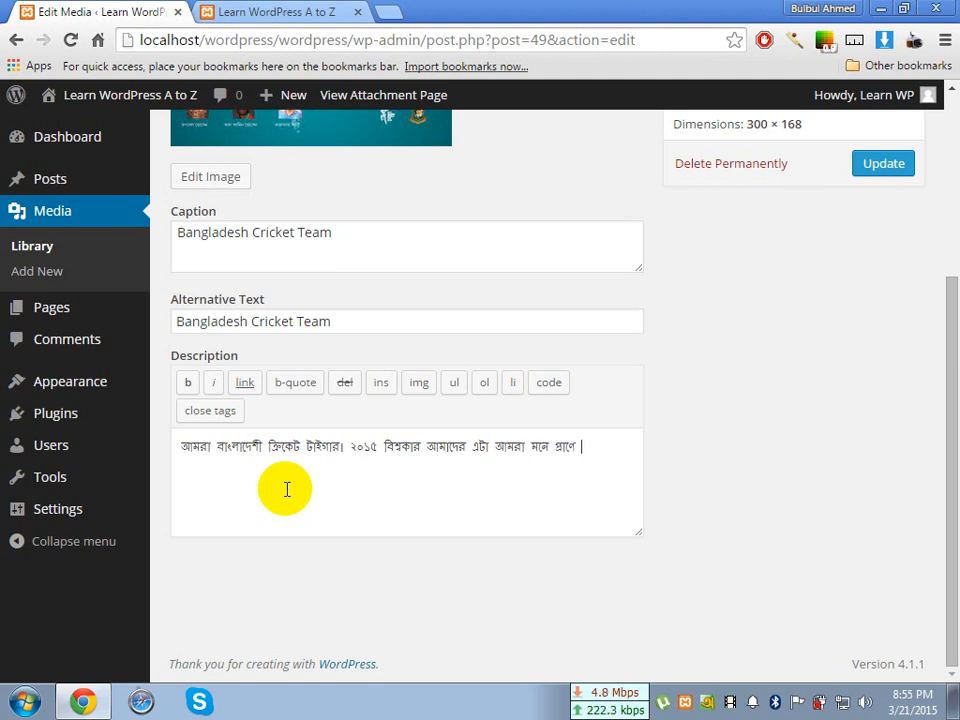
type("বিশ্বা")
key("BackSpace")
key("BackSpace")
type("াস করি")
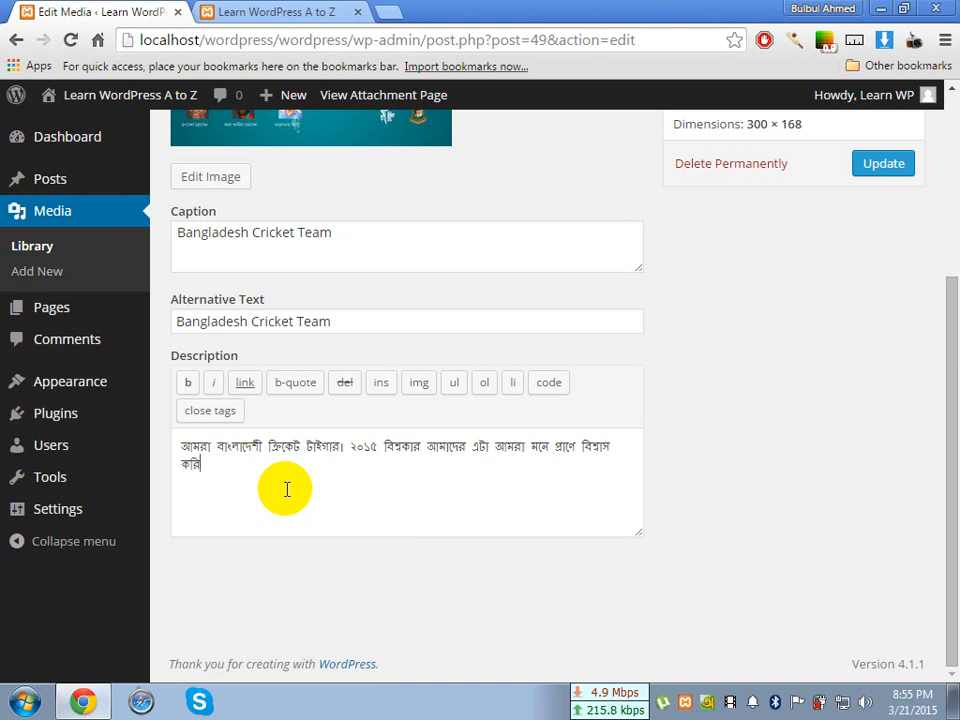
type("। আর এই বিস")
type("শ")
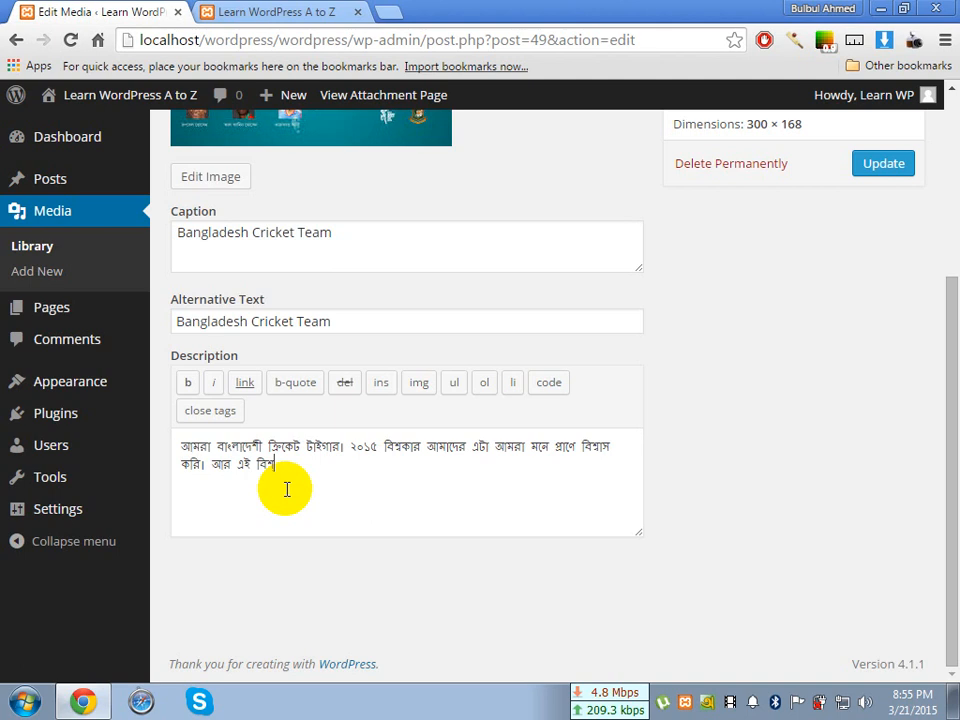
type("্বকাপে ক")
Finish the description's last sentence with "এই বিশ্বকাপে আমাদেরকে ঠকানো হয়েছে।"
key("BackSpace")
type("আমাদেরকে ")
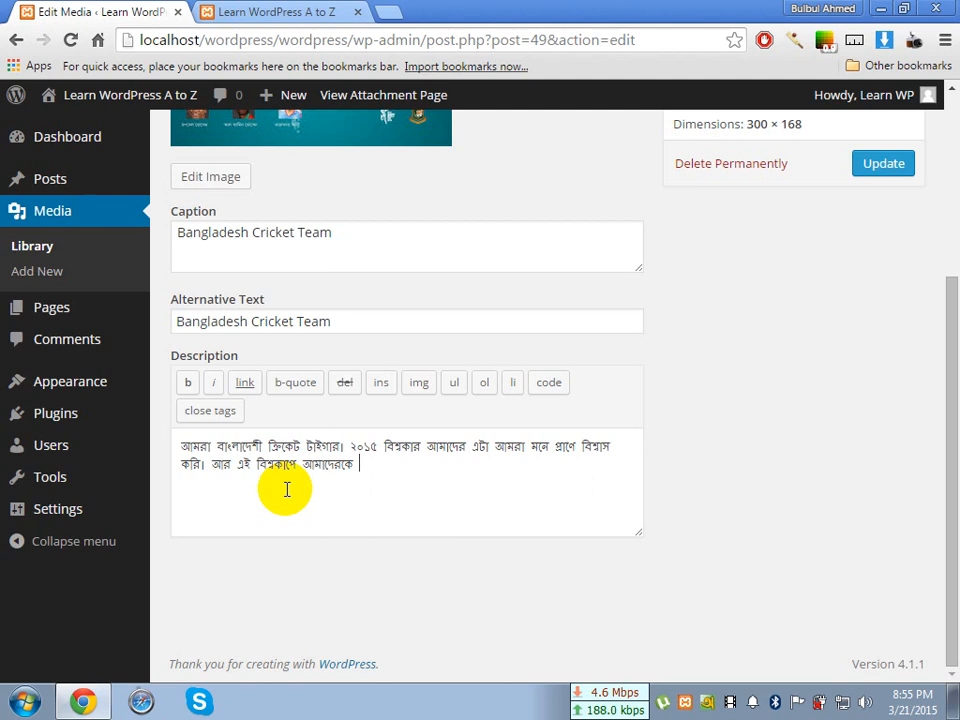
type("ঠকানো হয়েছে")
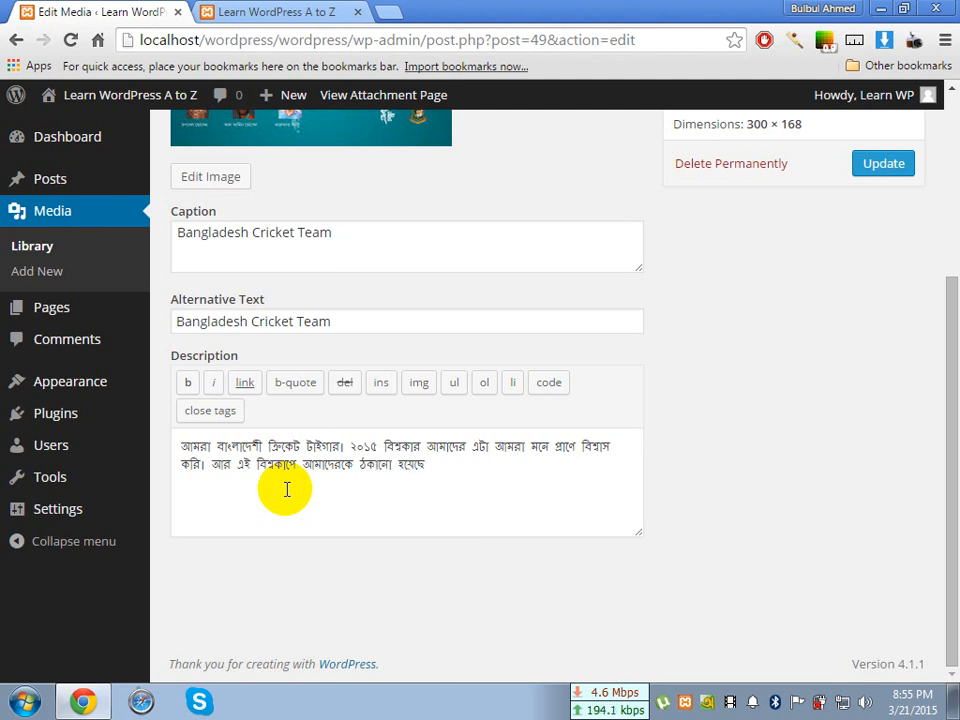
type("।")
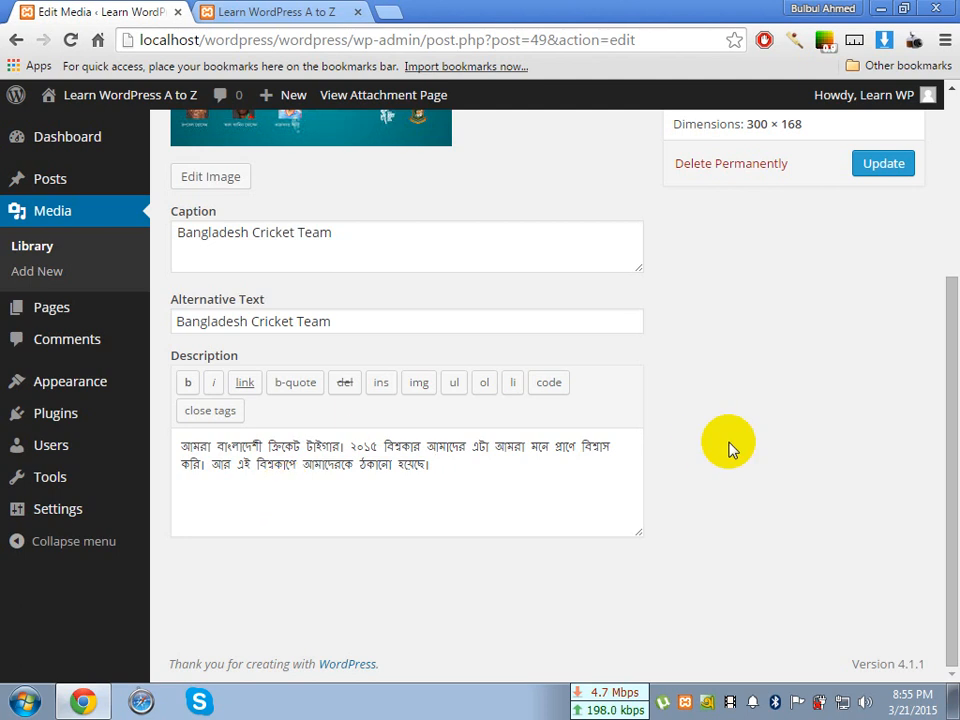
Update the Bangladesh Cricket Team media item to save its caption, alternative text and description
scroll(729, 446, "up", 4)
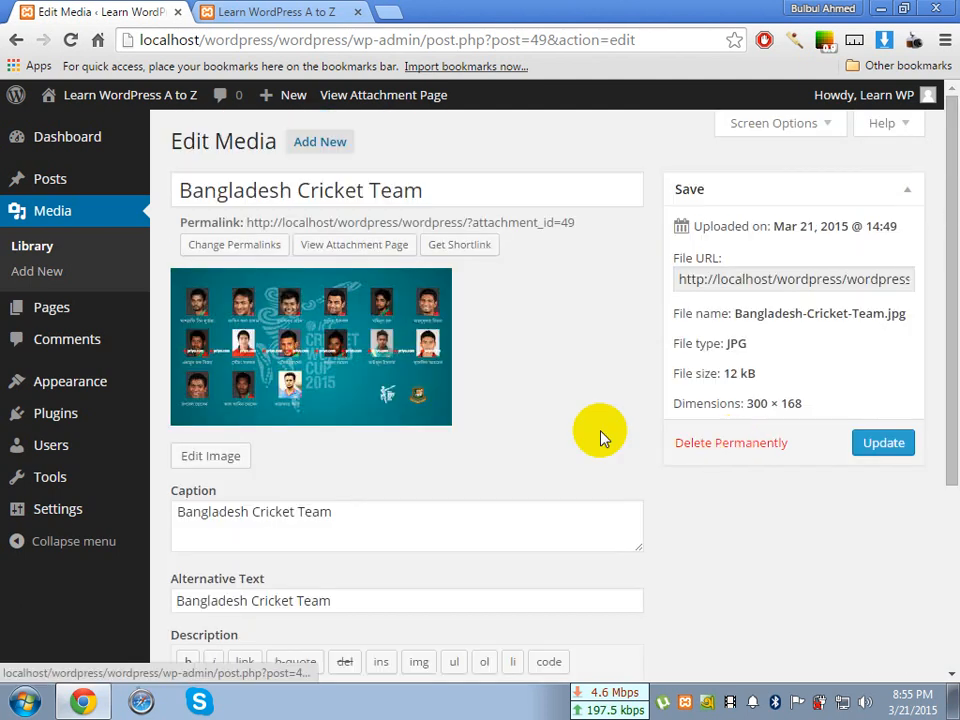
scroll(553, 411, "down", 4)
scroll(300, 245, "up", 3)
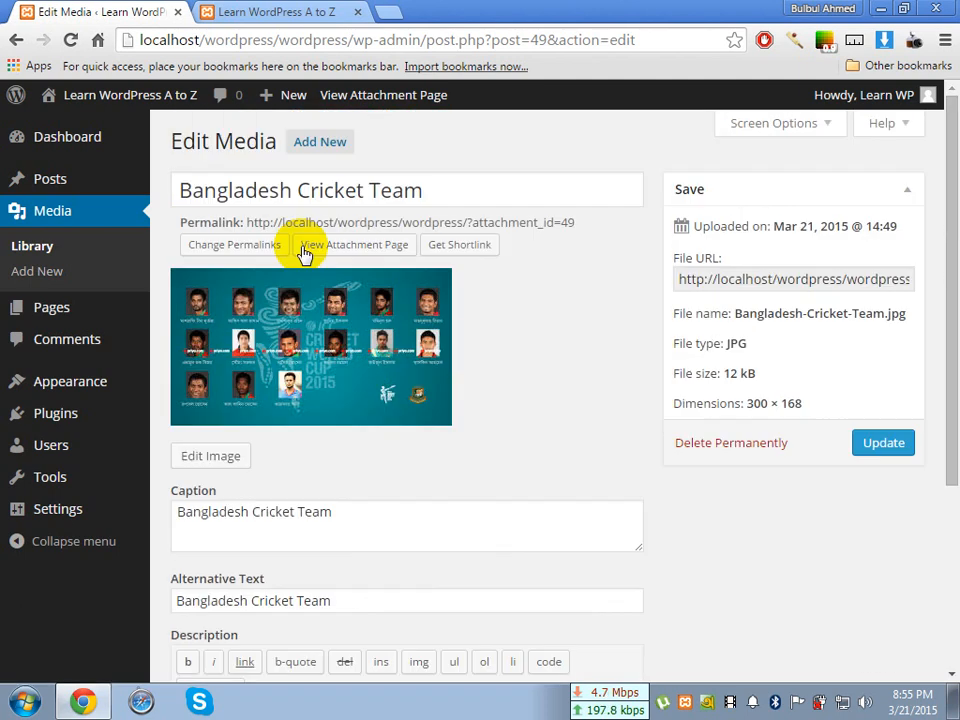
left_click(879, 455)
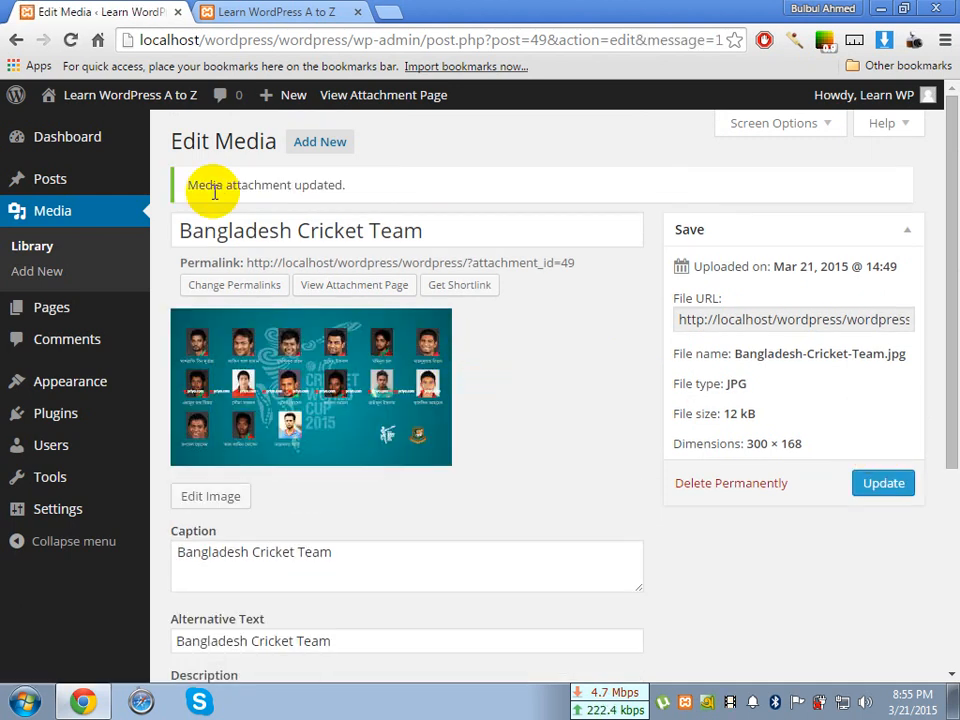
left_click_drag(189, 184, 358, 194)
left_click(360, 200)
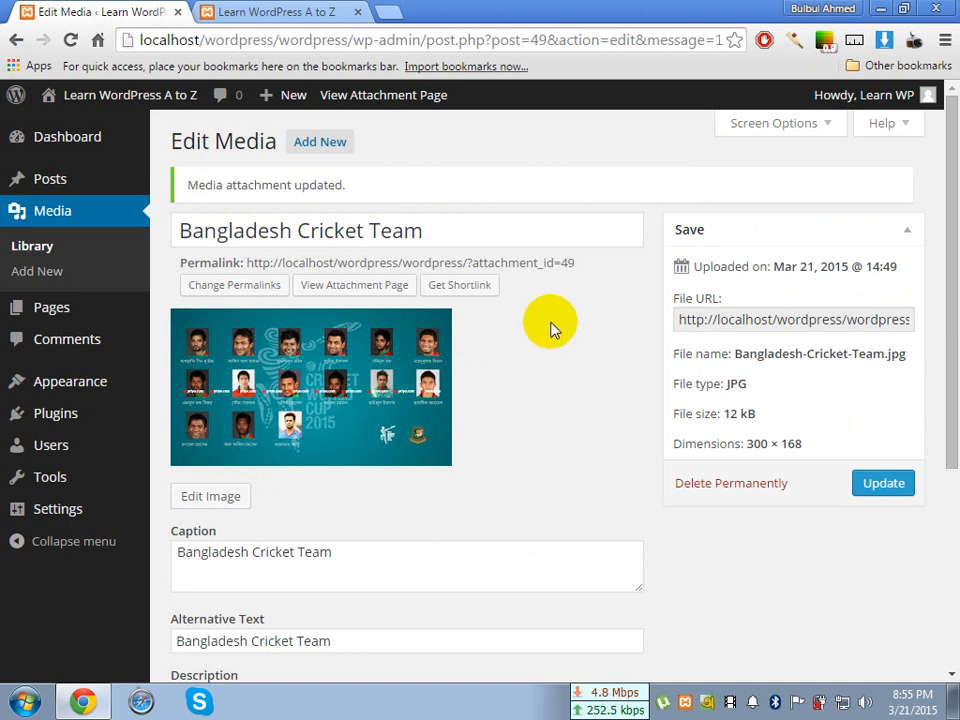
Review the saved caption and alternative text of the image, highlighting each one
scroll(552, 326, "down", 1)
scroll(551, 326, "down", 1)
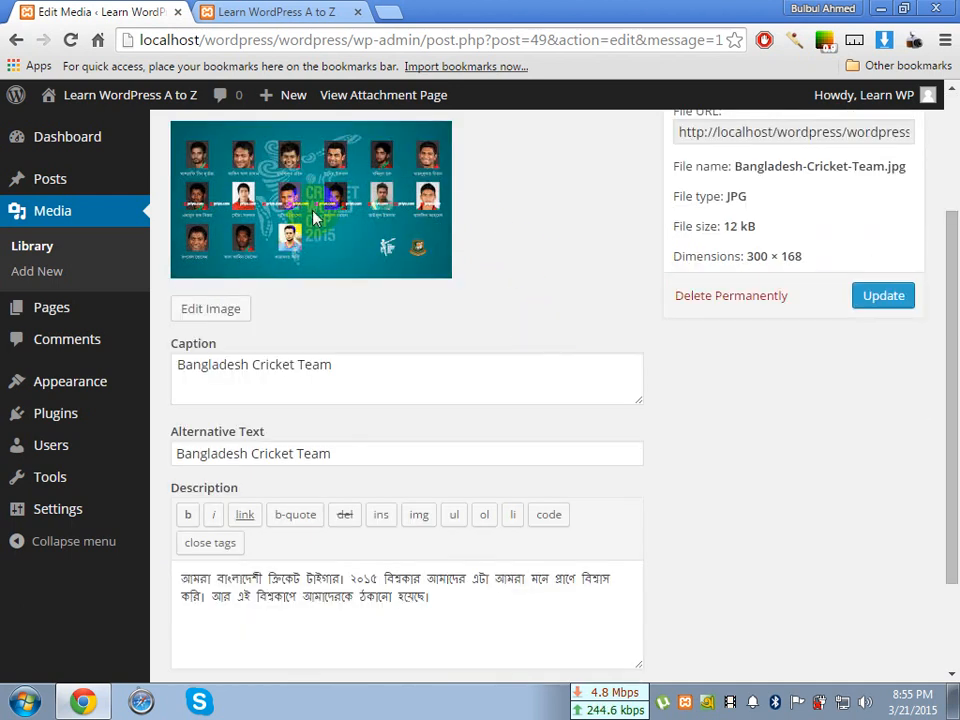
left_click_drag(351, 365, 167, 368)
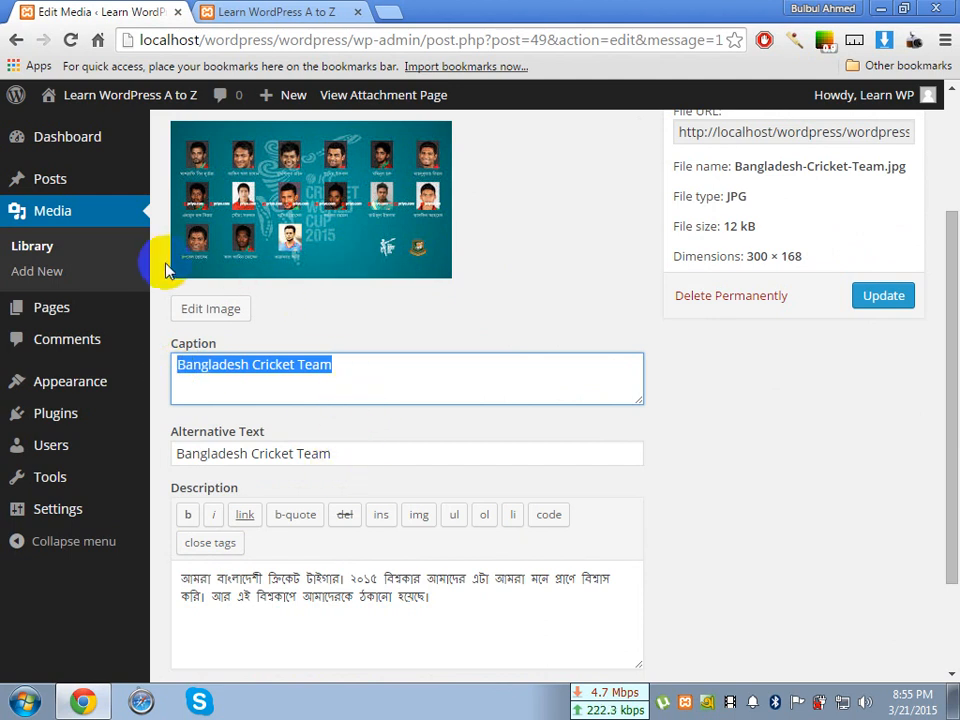
left_click(369, 388)
scroll(362, 288, "down", 1)
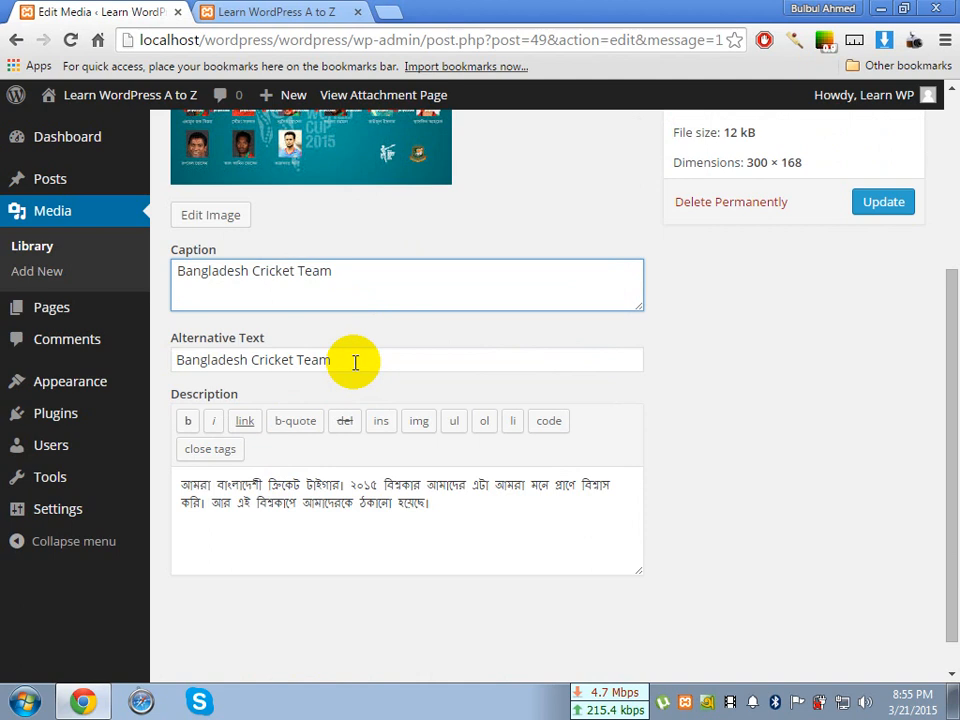
left_click_drag(354, 364, 177, 360)
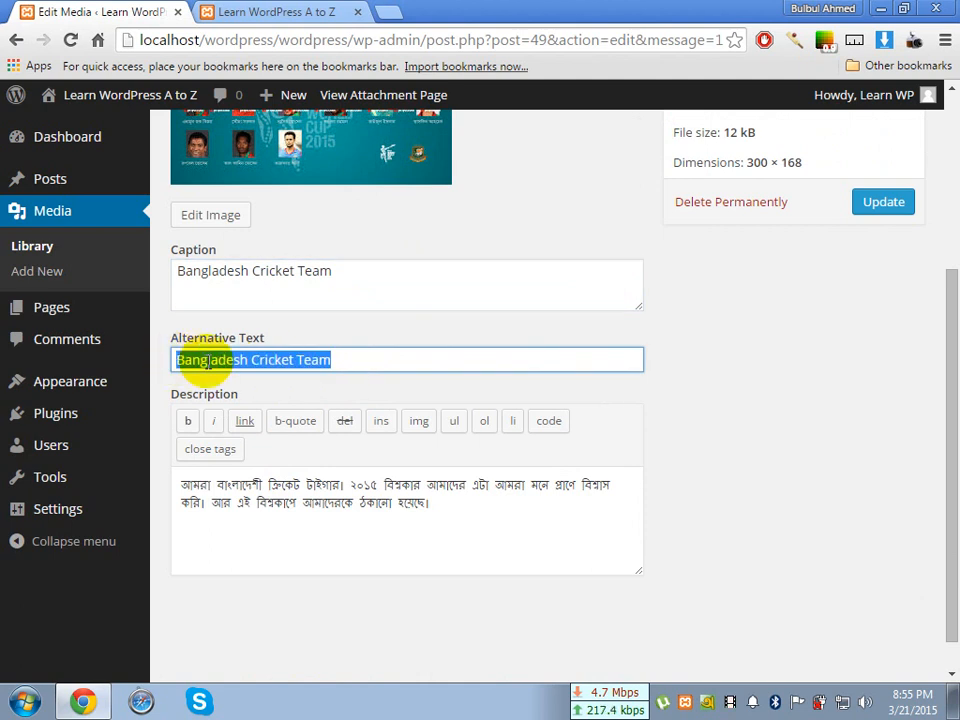
Review the image's saved Bengali description by highlighting it, and look over the rest of the Edit Media page
left_click(377, 360)
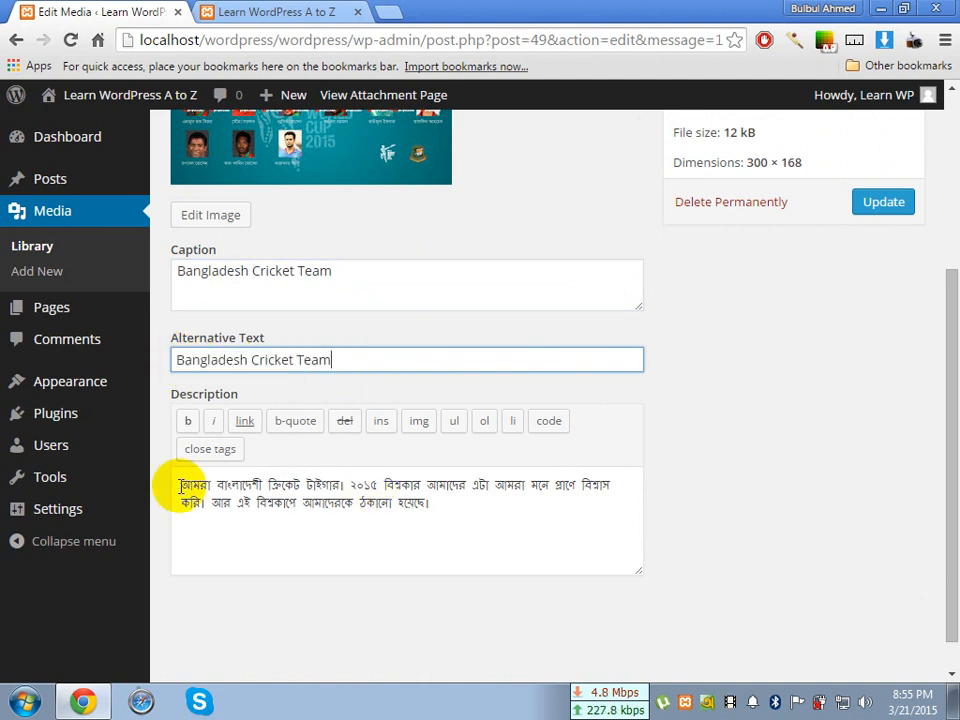
left_click_drag(178, 484, 478, 501)
left_click(478, 501)
scroll(478, 501, "up", 3)
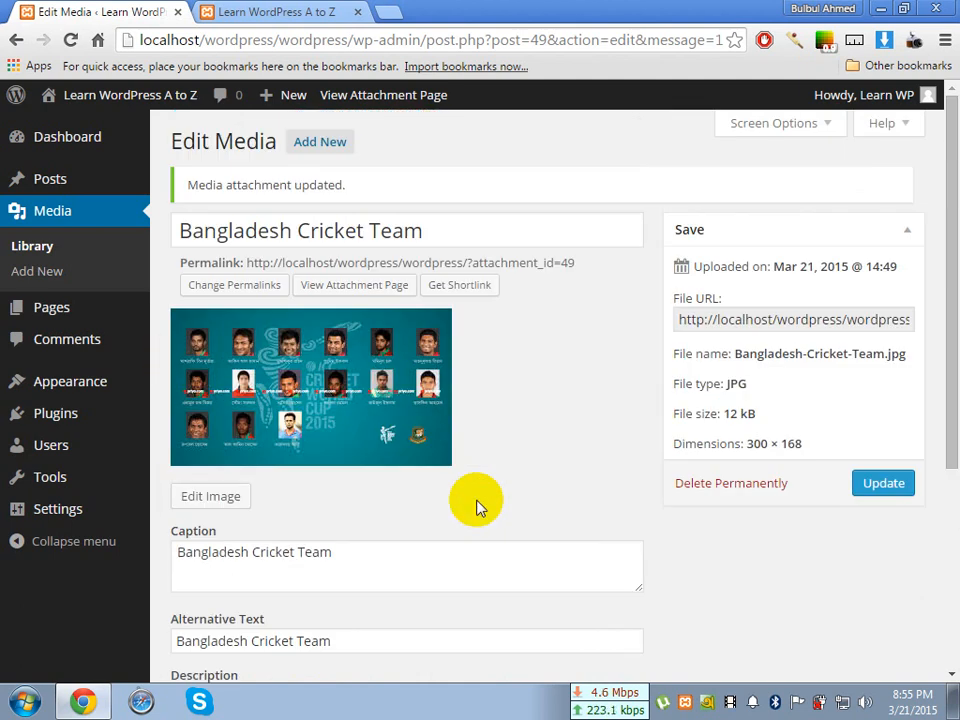
scroll(476, 507, "down", 1)
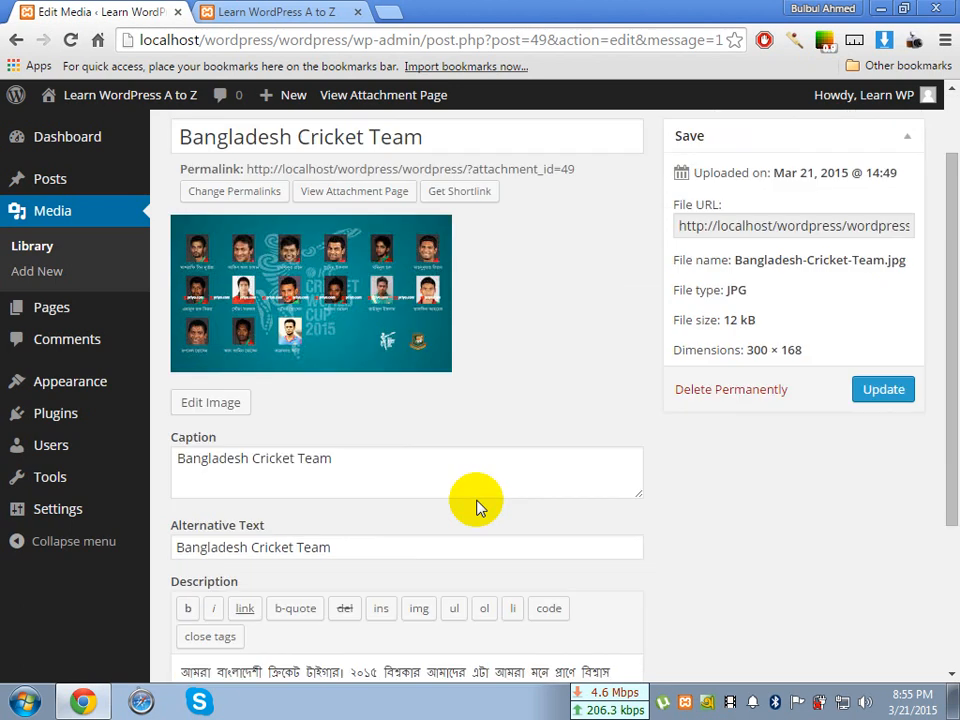
scroll(476, 507, "up", 1)
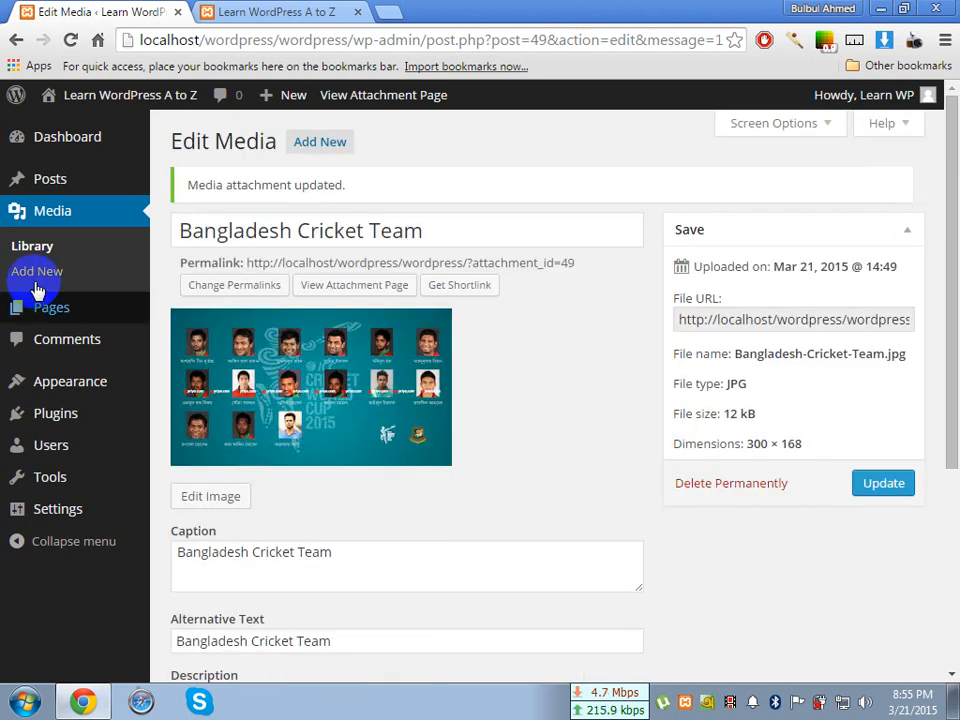
View the Bangladesh Cricket Team attachment page from the Media Library and highlight the first sentence of its description
left_click(22, 252)
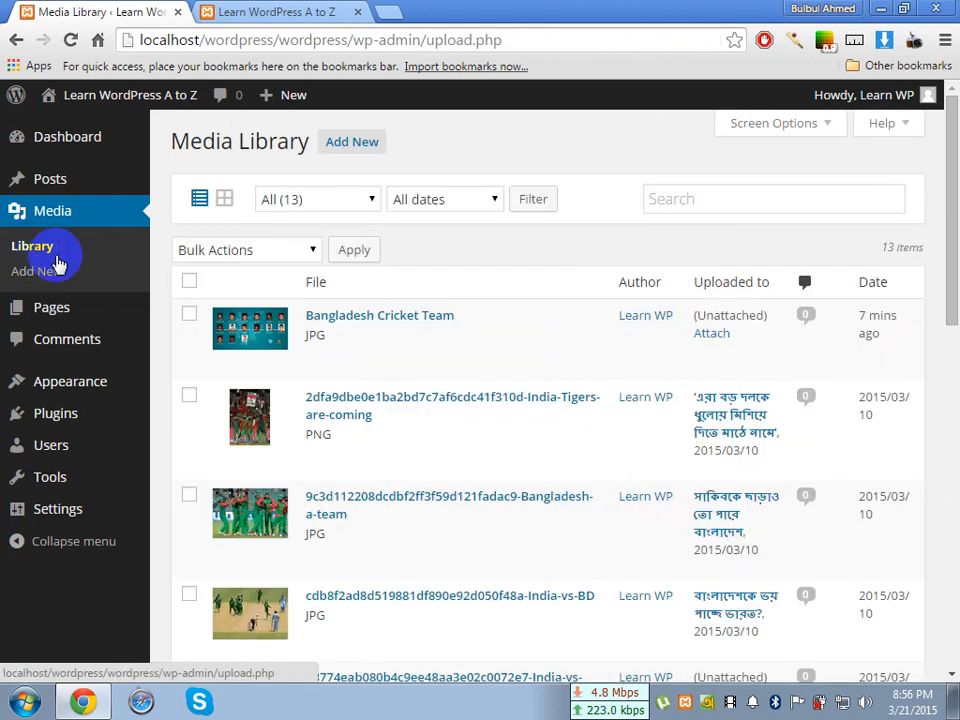
mouse_move(380, 373)
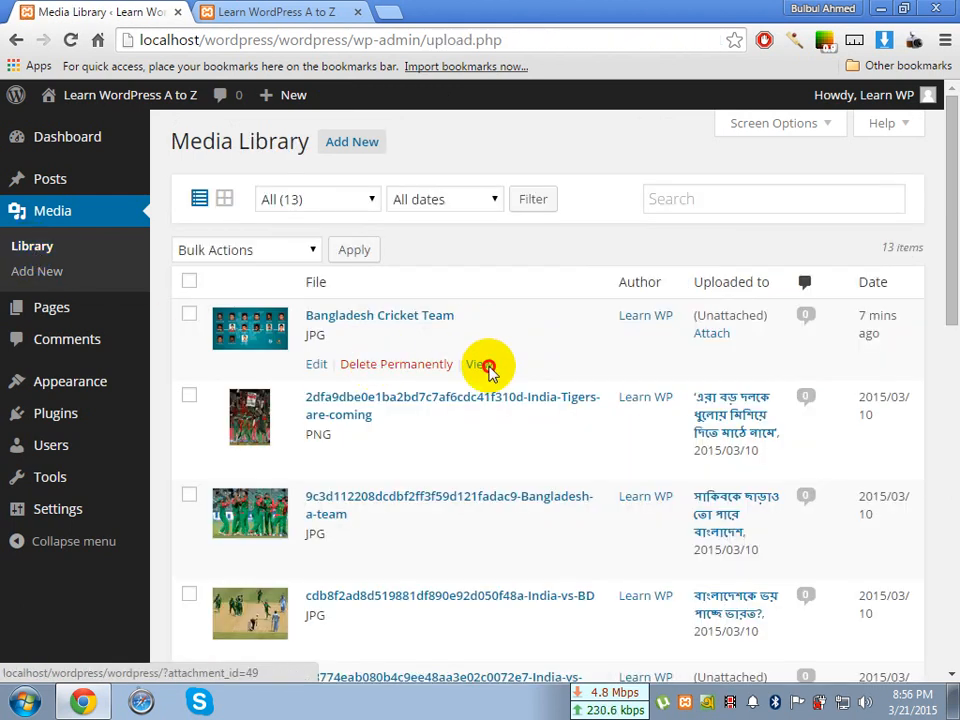
left_click(480, 366)
scroll(482, 368, "down", 1)
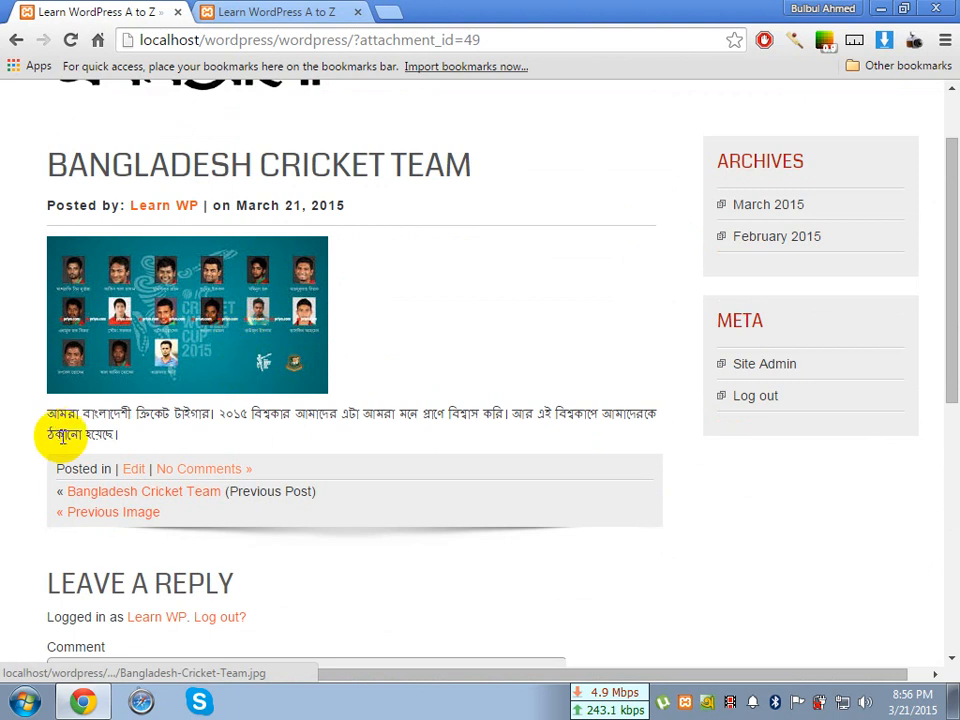
left_click_drag(52, 412, 228, 415)
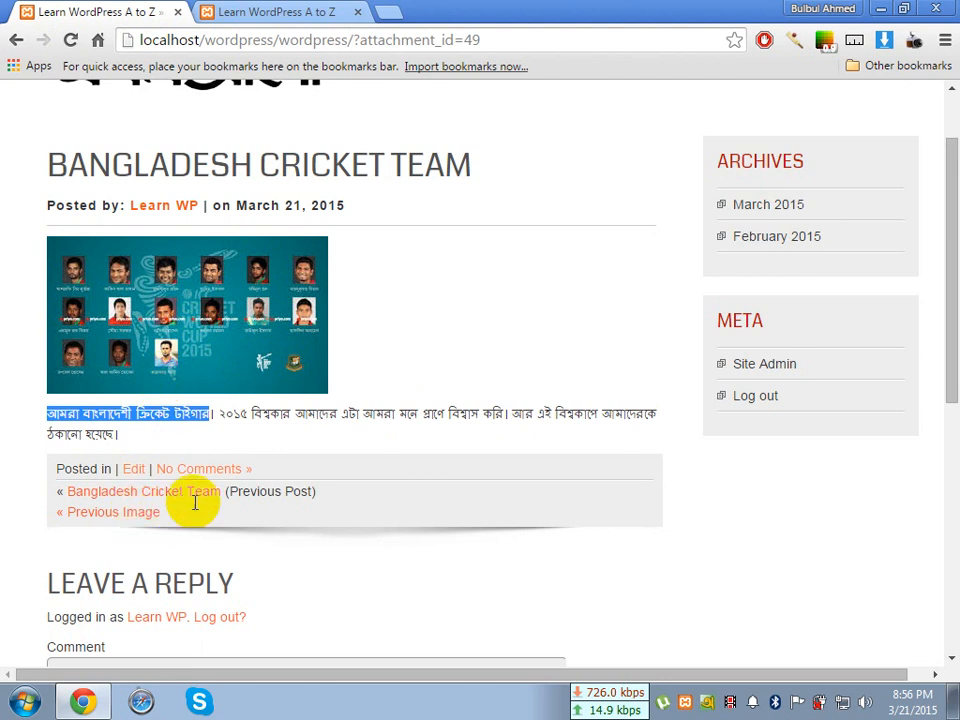
Return to the Media Library, reopen the Bangladesh Cricket Team item for editing, check its text fields and open the image editor
left_click(15, 42)
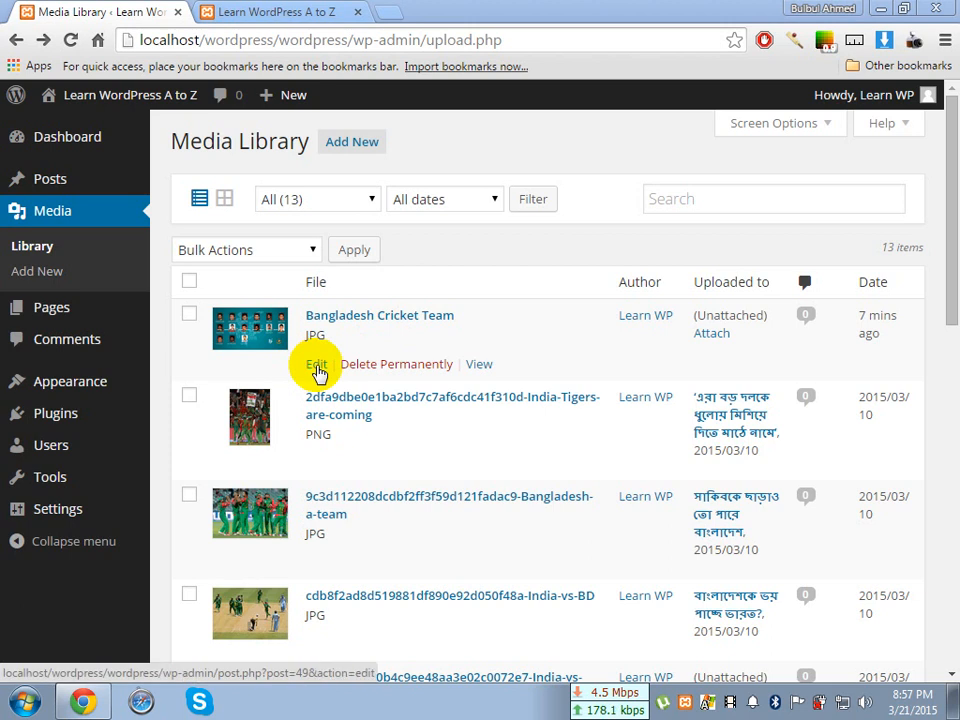
left_click(317, 366)
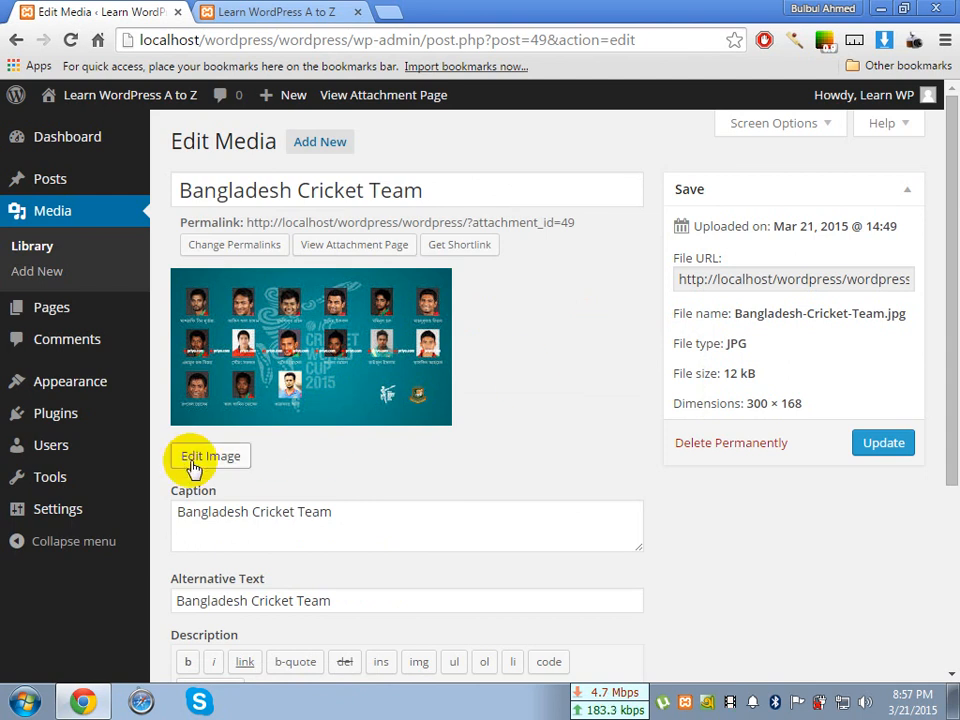
scroll(355, 480, "down", 1)
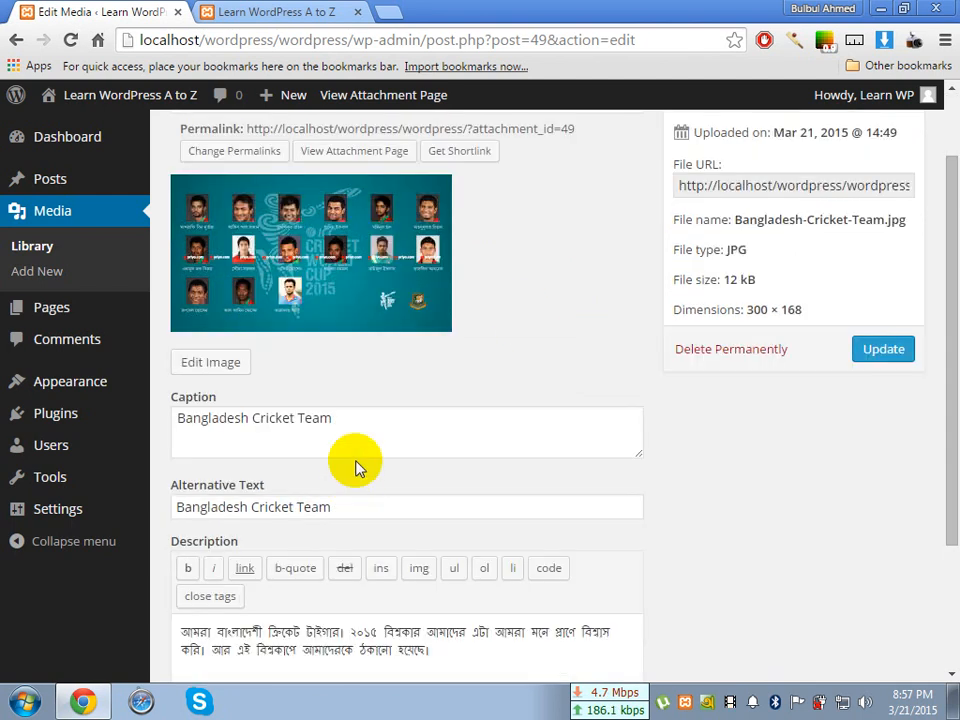
left_click(372, 418)
scroll(371, 418, "down", 1)
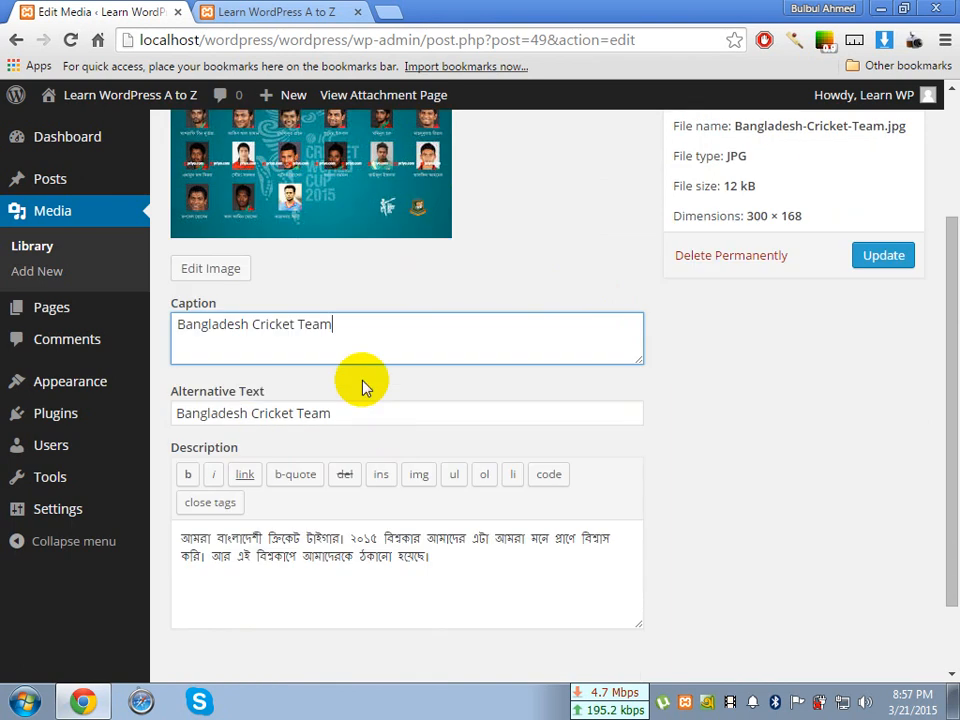
left_click(364, 416)
left_click(343, 585)
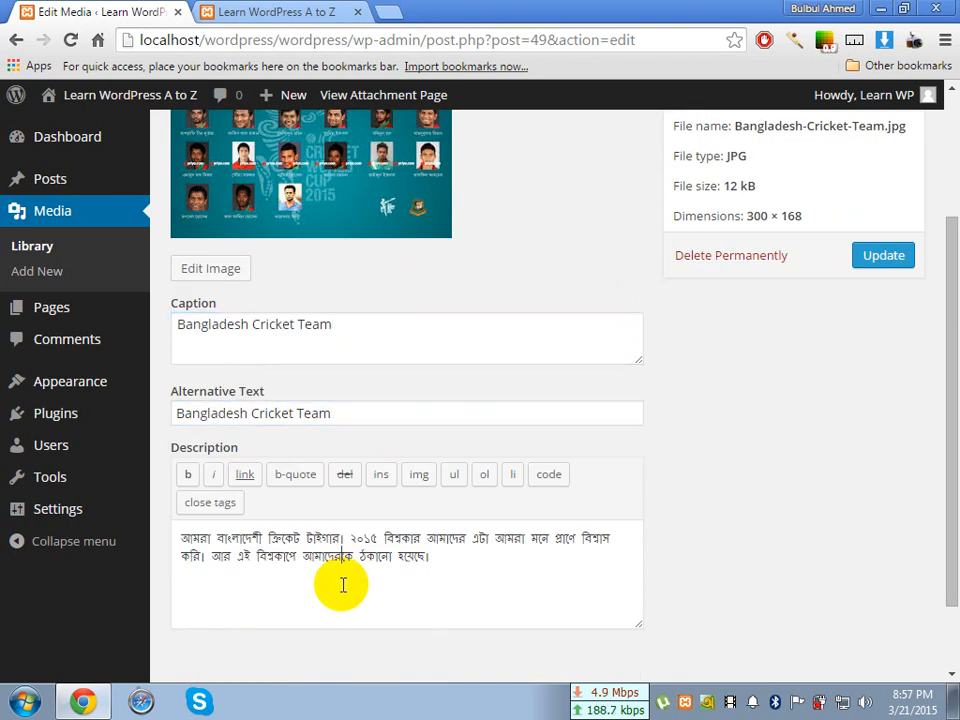
scroll(343, 585, "up", 2)
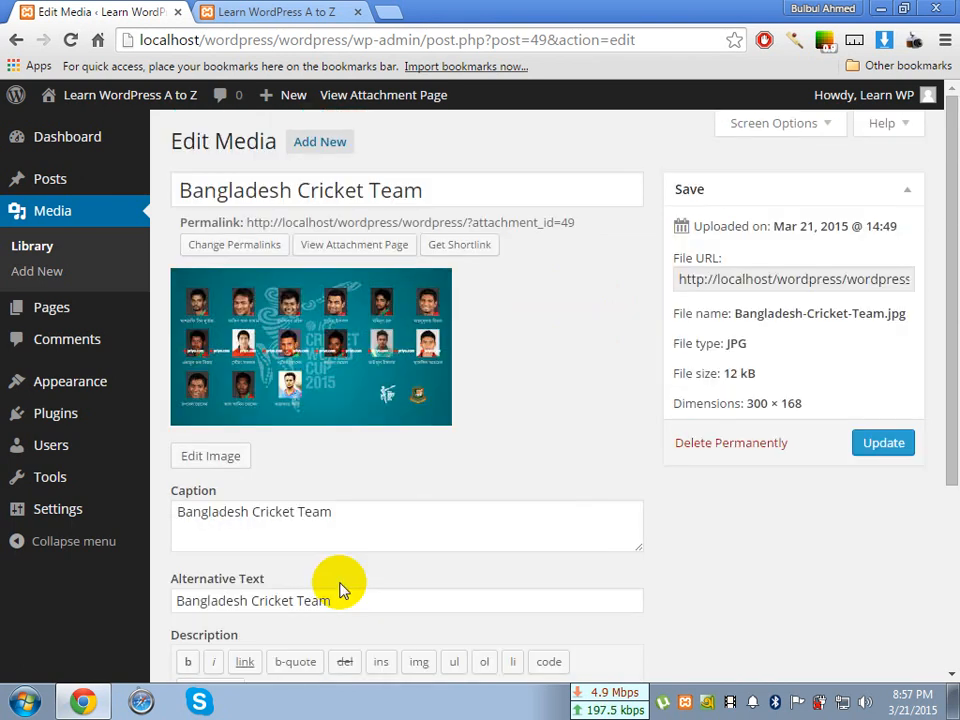
left_click(225, 461)
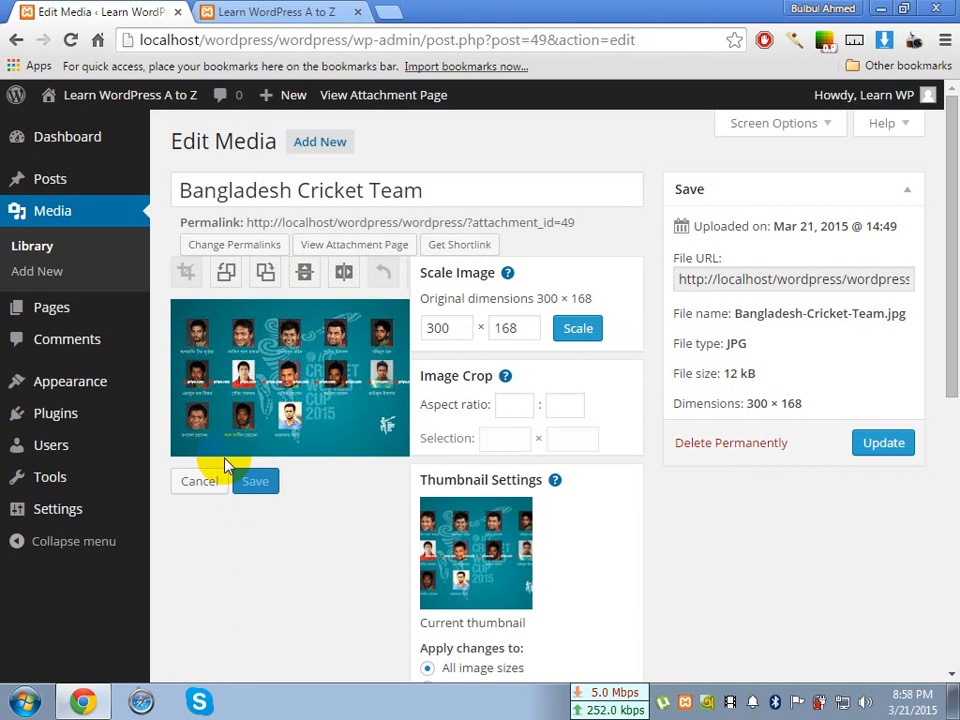
Rotate the team image counterclockwise four times, through a full turn
left_click(224, 276)
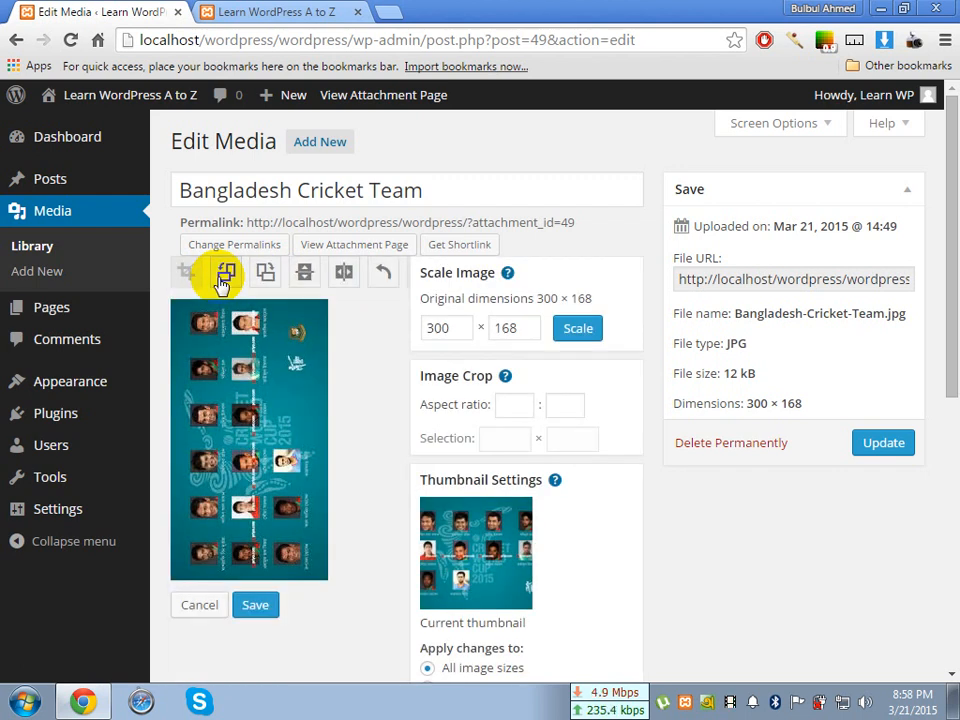
left_click(224, 277)
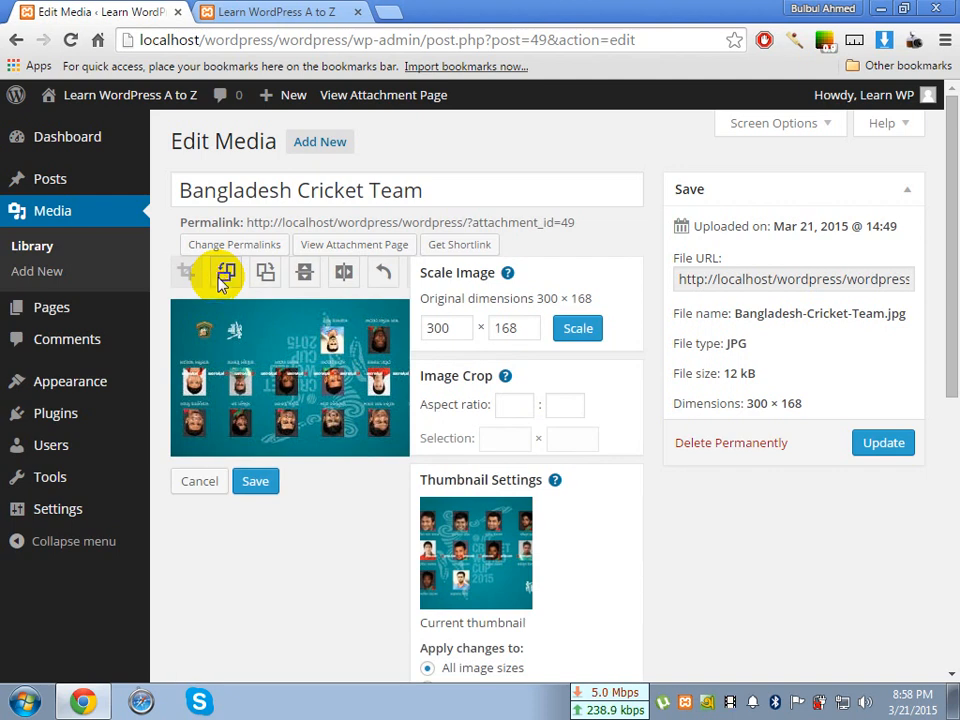
left_click(224, 277)
left_click(224, 277)
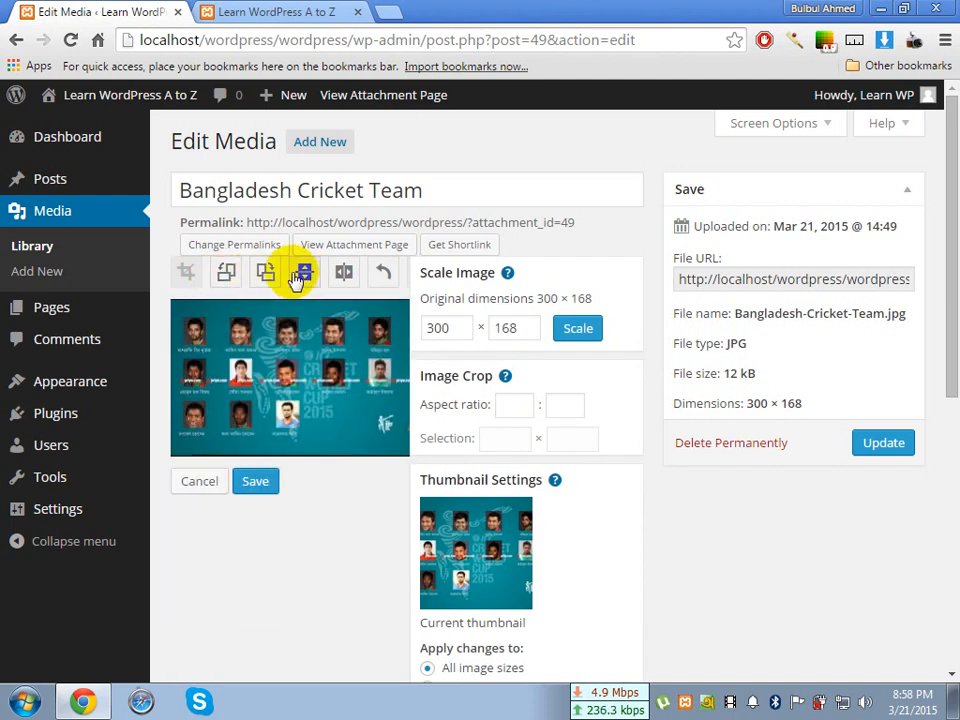
Try to scale the image up to 350 × 196, accepting the loss of unsaved changes
left_click(515, 405)
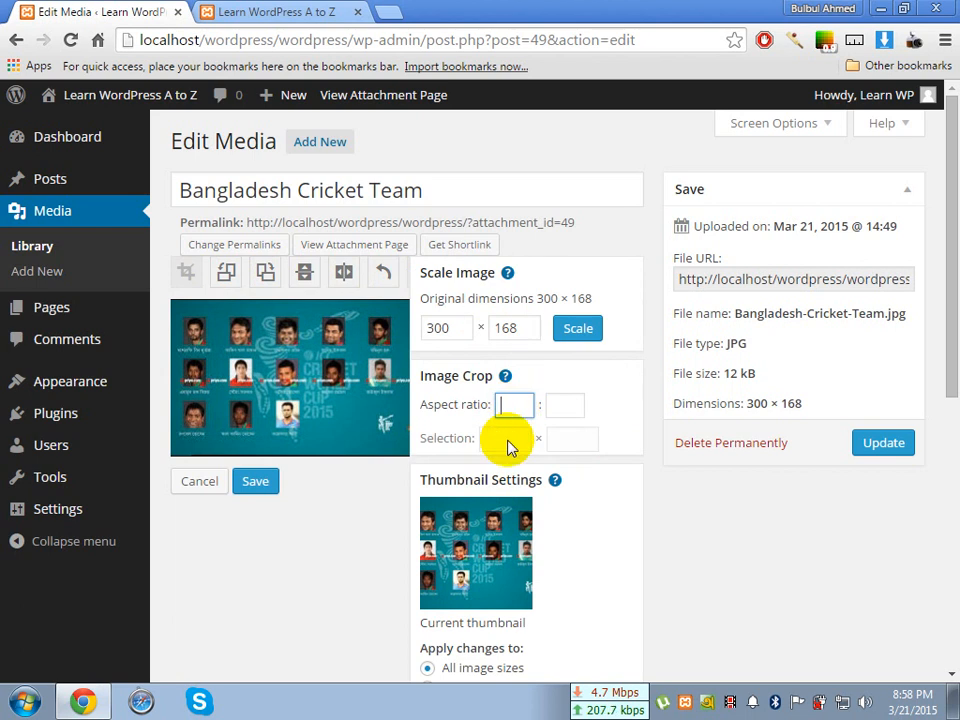
left_click(456, 331)
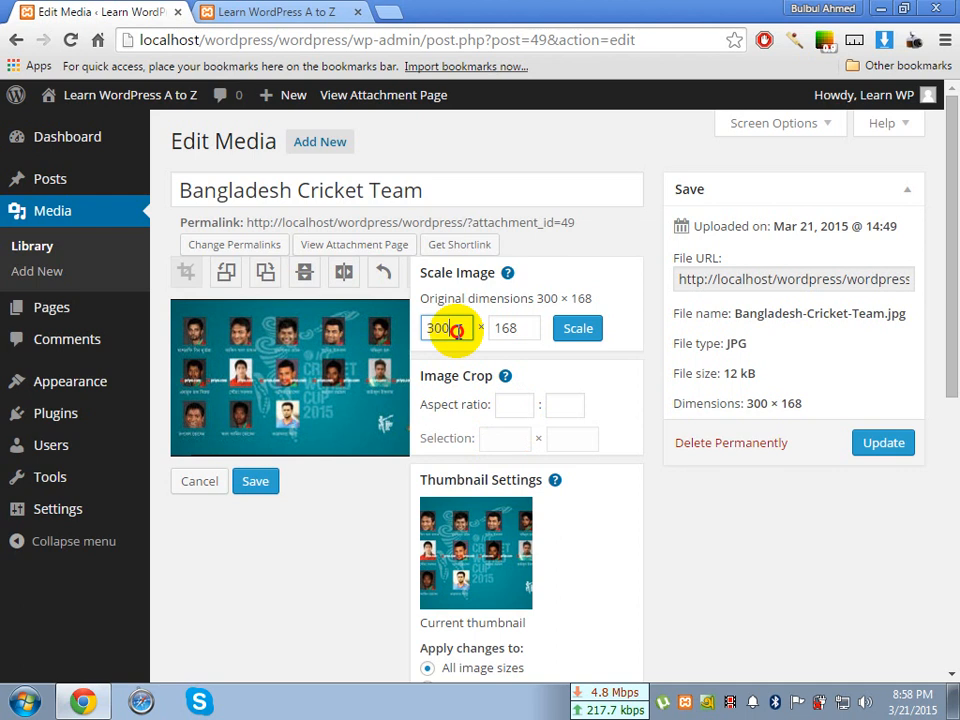
left_click_drag(456, 331, 425, 333)
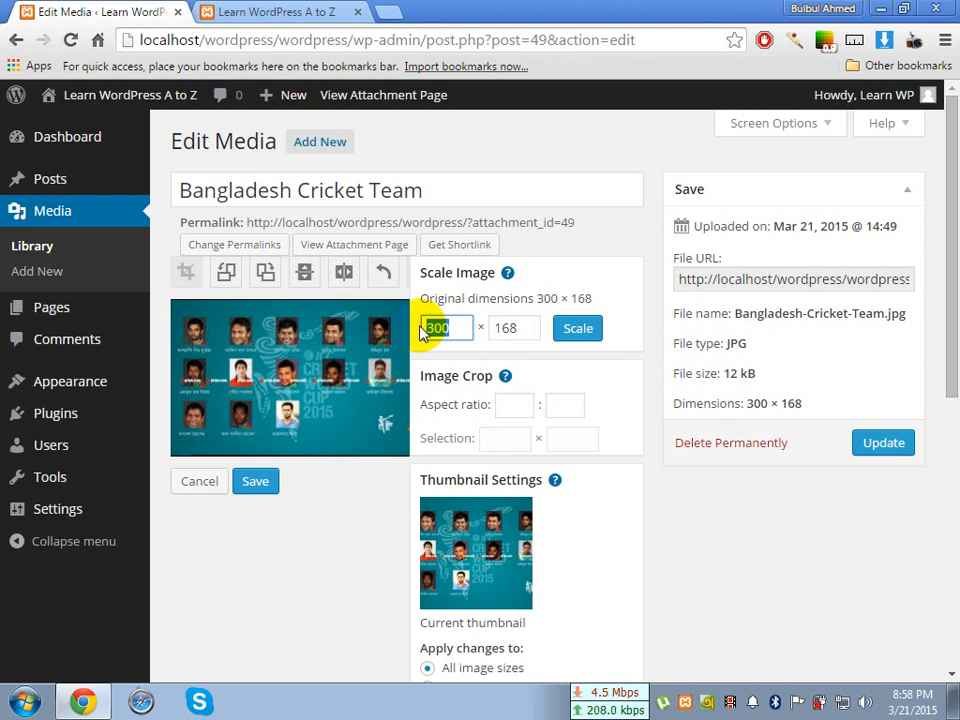
key("BackSpace")
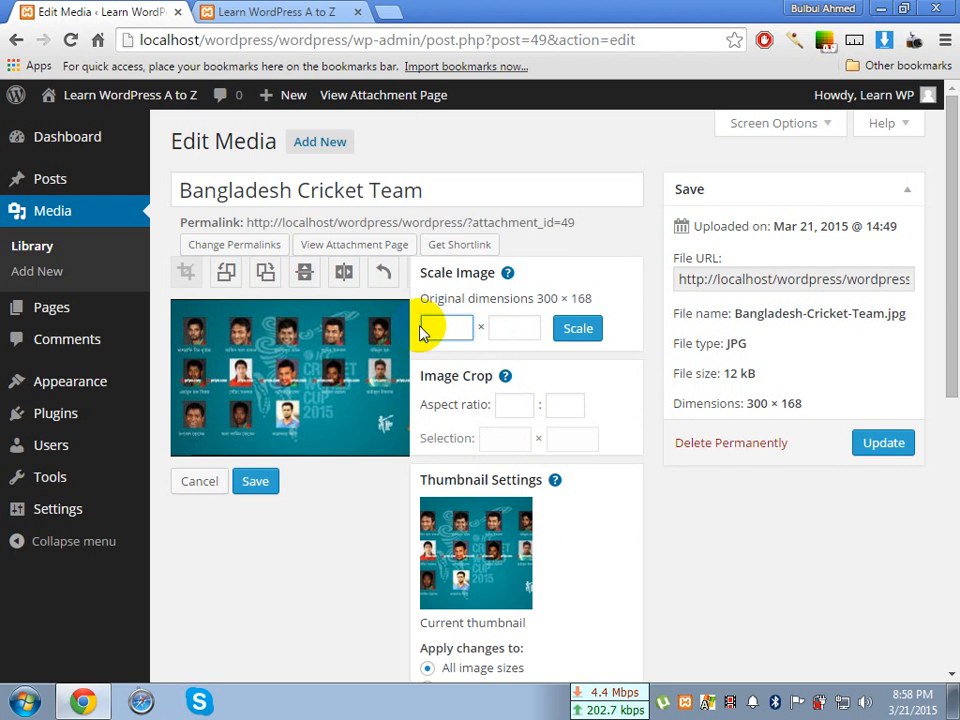
type("35")
type("0")
left_click(578, 335)
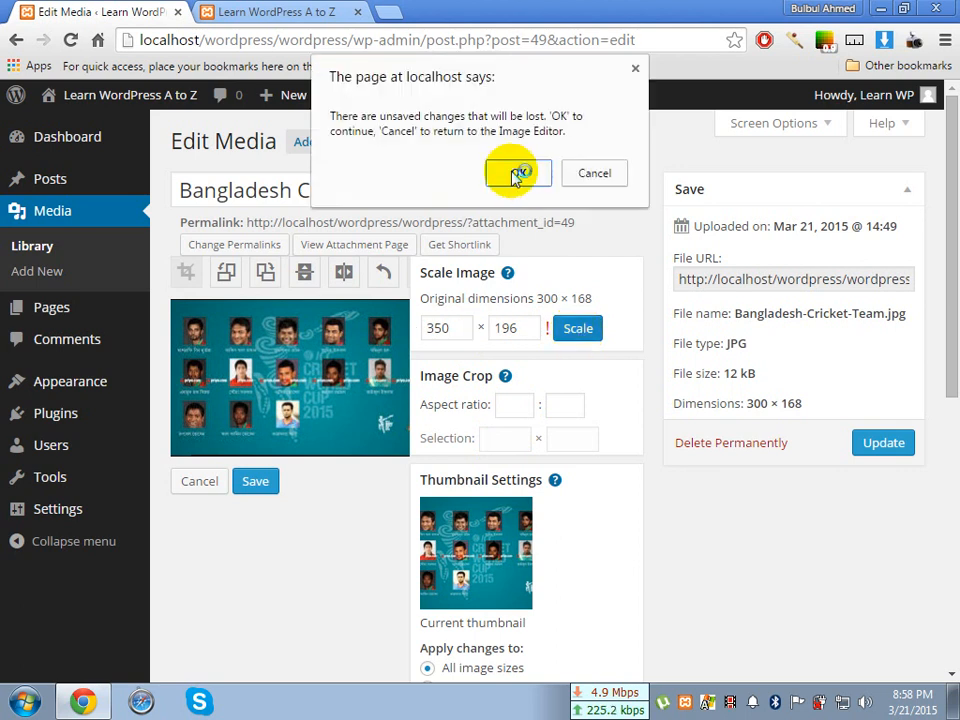
left_click(515, 174)
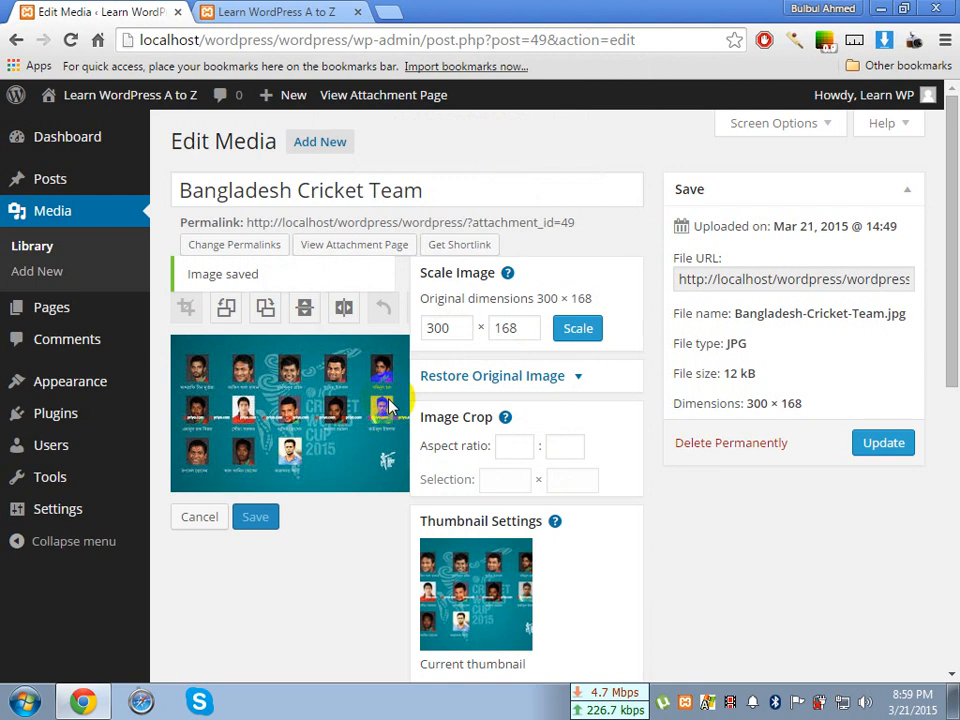
Try a scale width of 250, set it back to 300 and check the matching height
left_click(450, 327)
left_click_drag(450, 327, 437, 328)
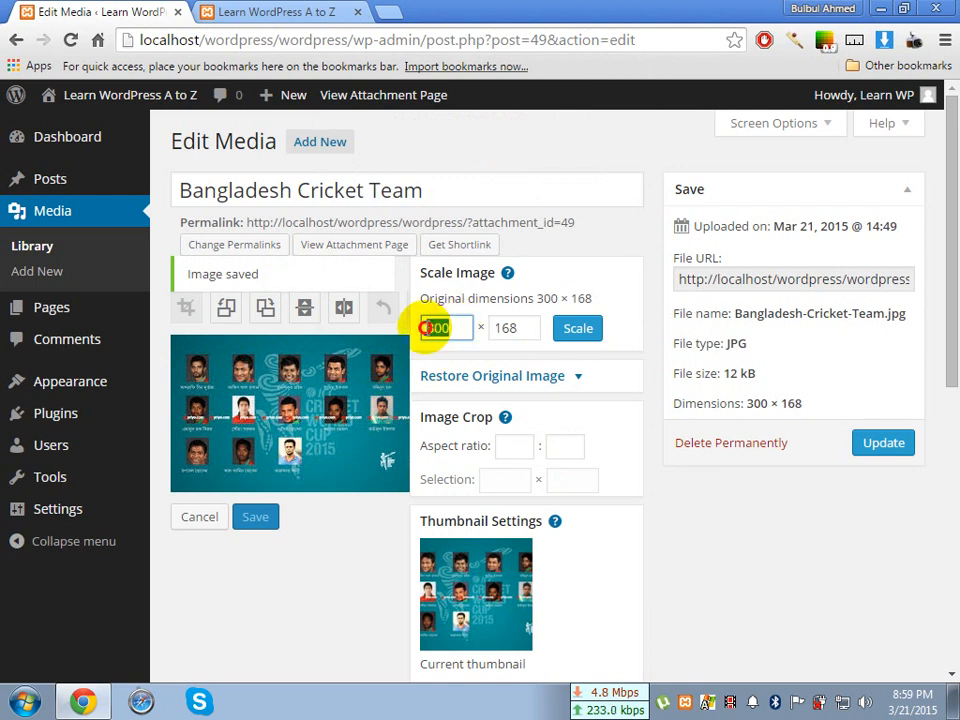
type("250")
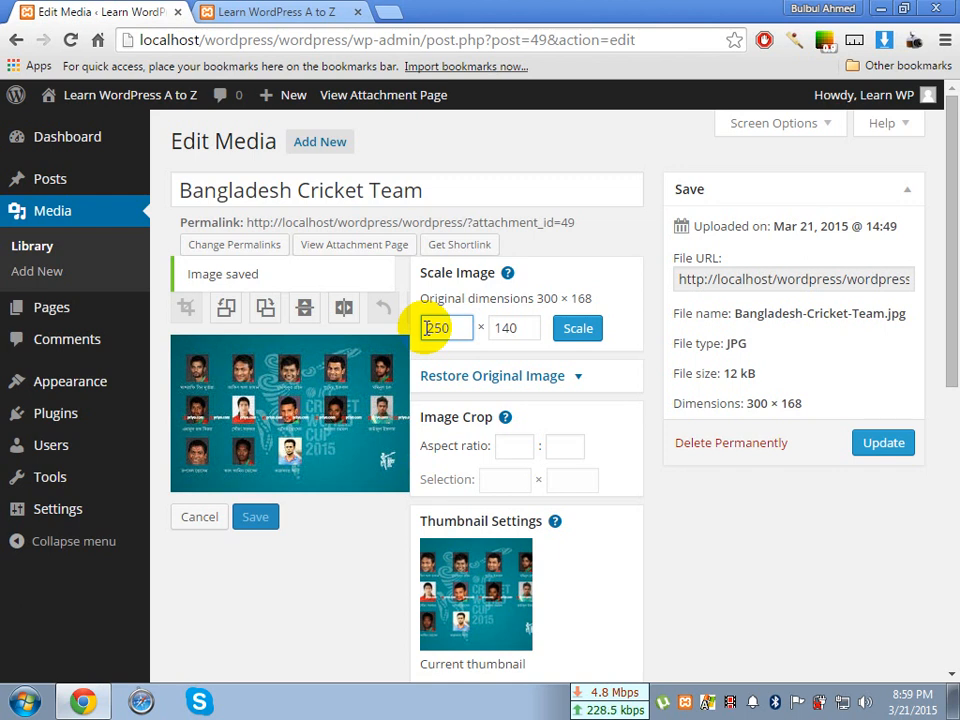
key("BackSpace")
key("BackSpace")
key("BackSpace")
type("300")
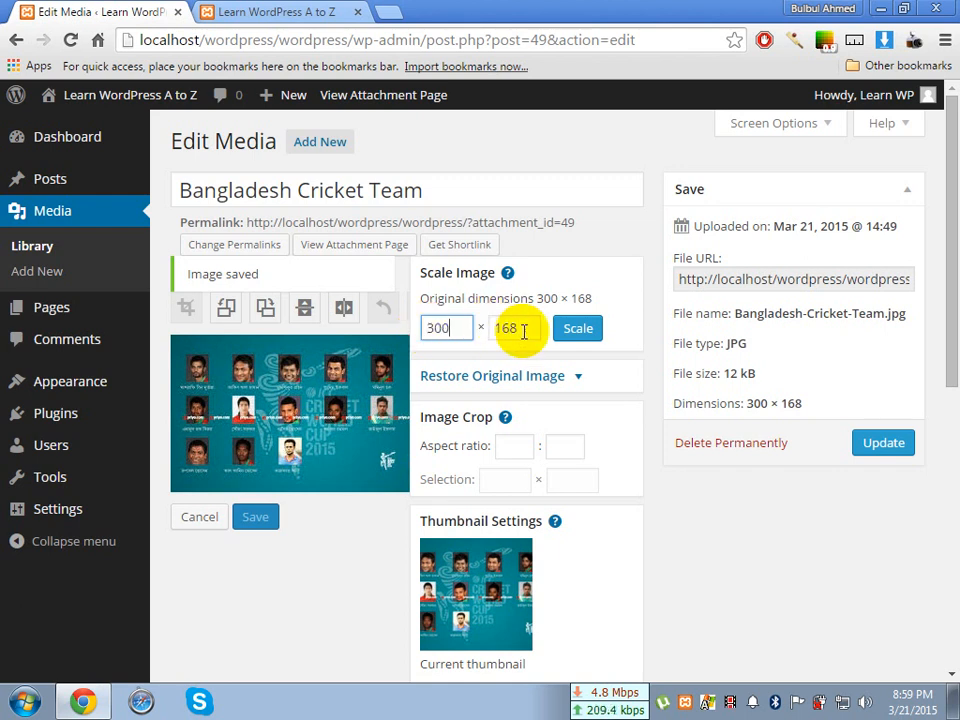
left_click_drag(525, 330, 497, 333)
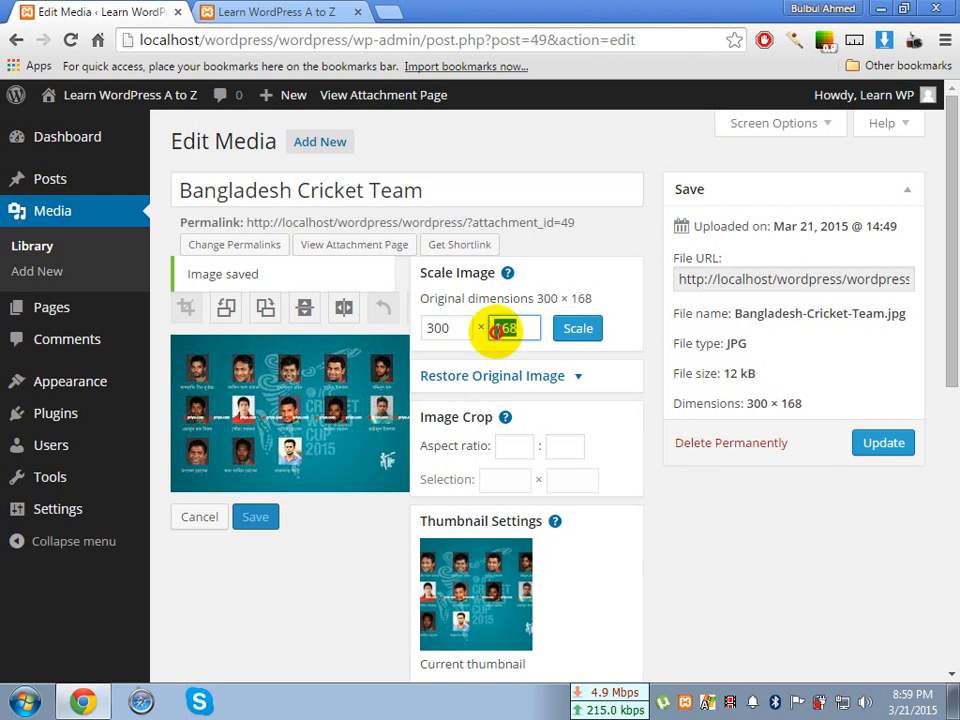
left_click(520, 329)
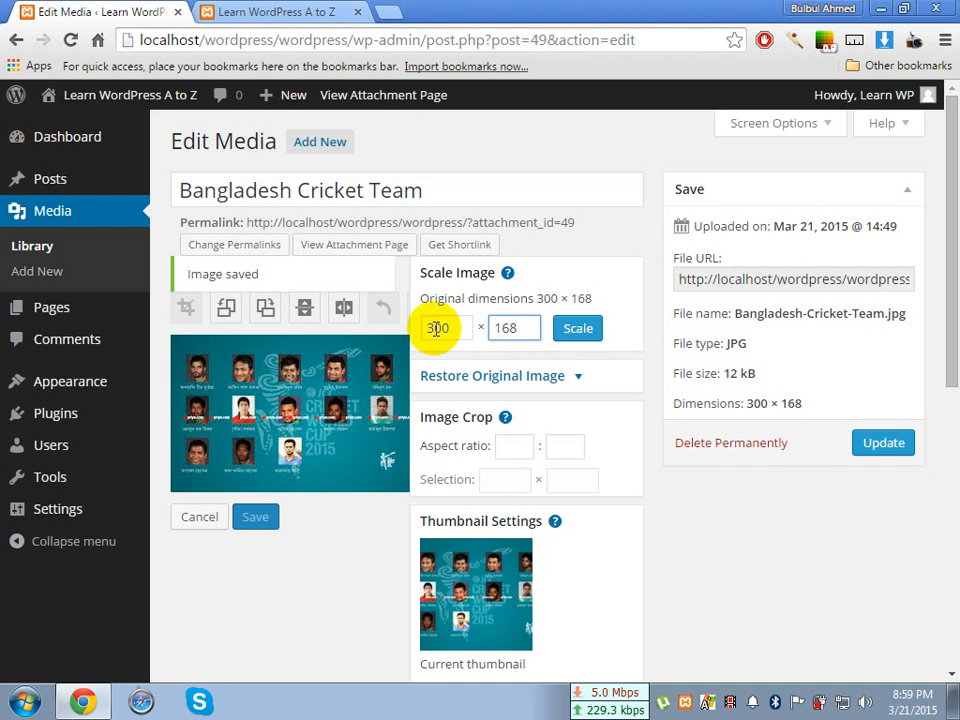
Scale the Bangladesh Cricket Team image down to 250 × 140 and check its dimensions
left_click_drag(467, 327, 418, 328)
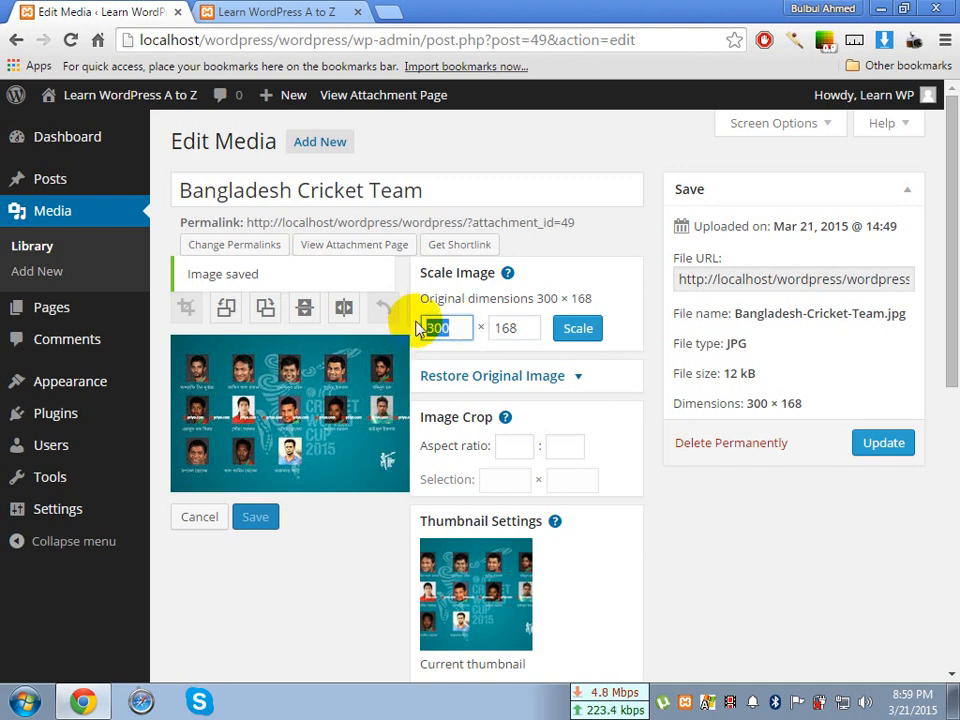
type("250")
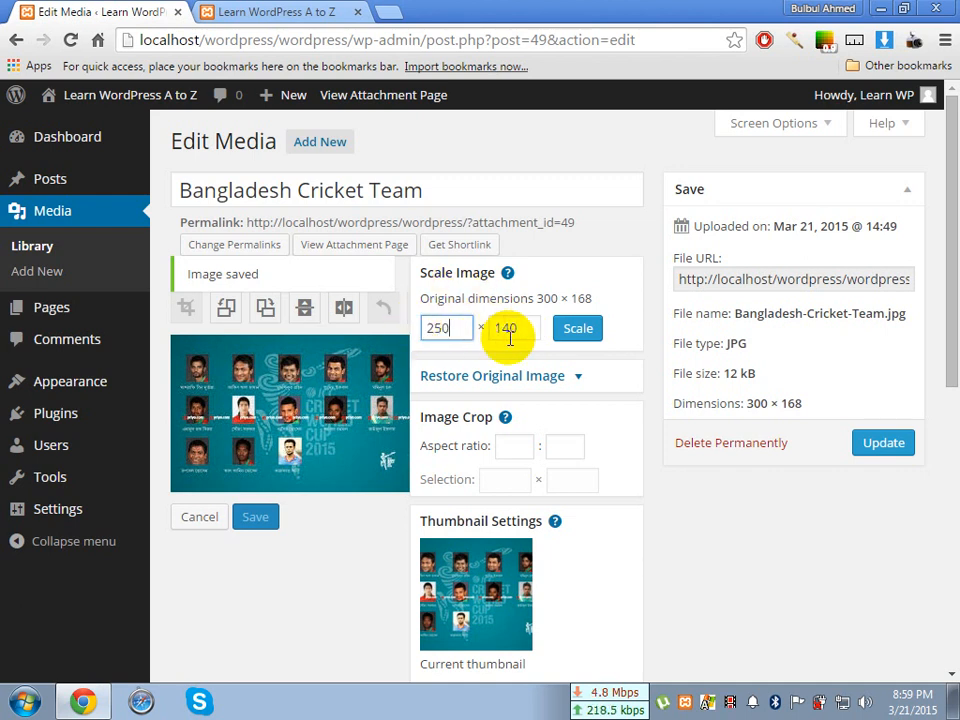
left_click_drag(516, 328, 493, 332)
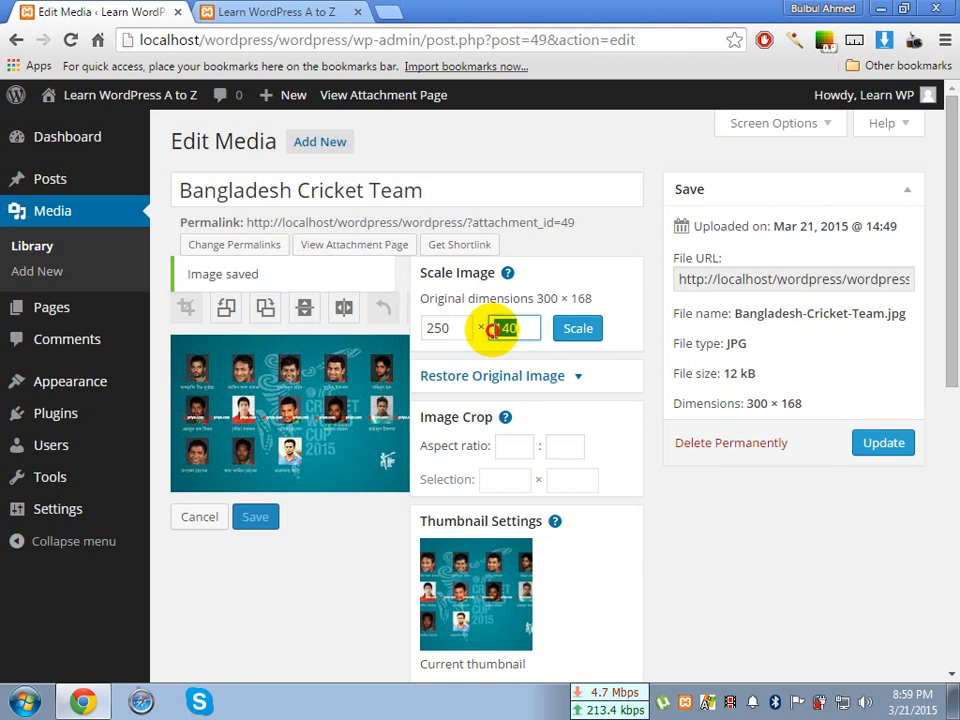
left_click(519, 329)
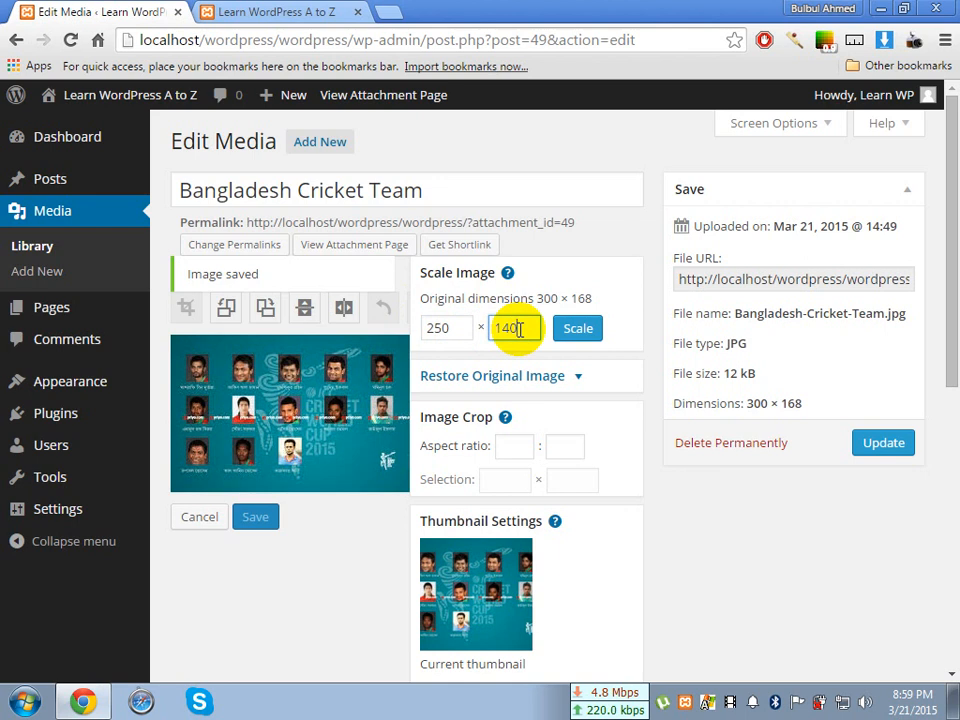
double_click(439, 327)
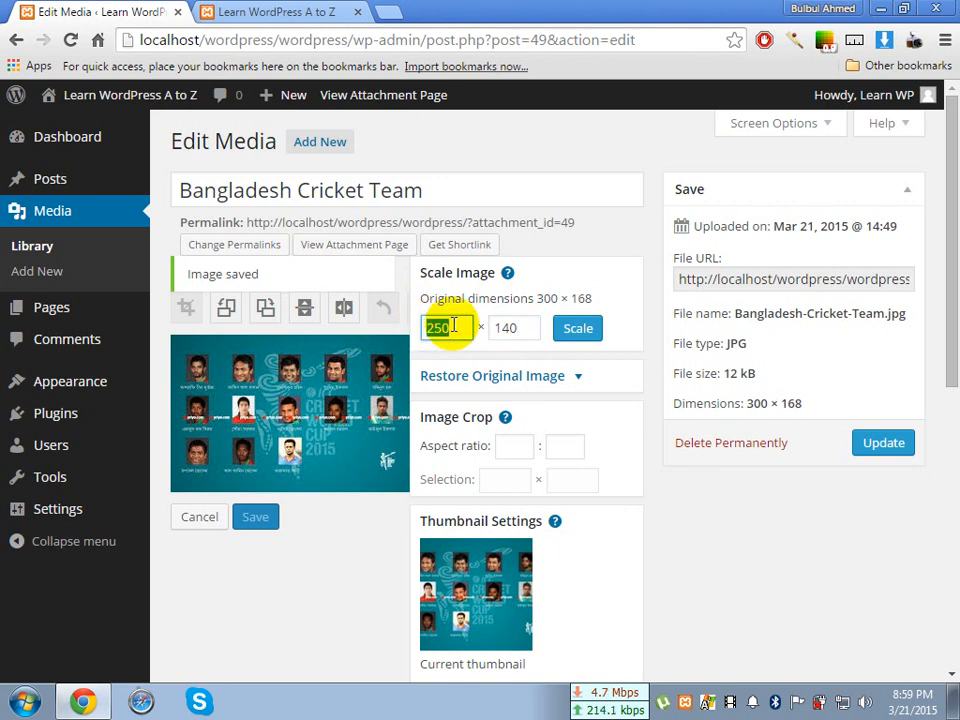
left_click(584, 384)
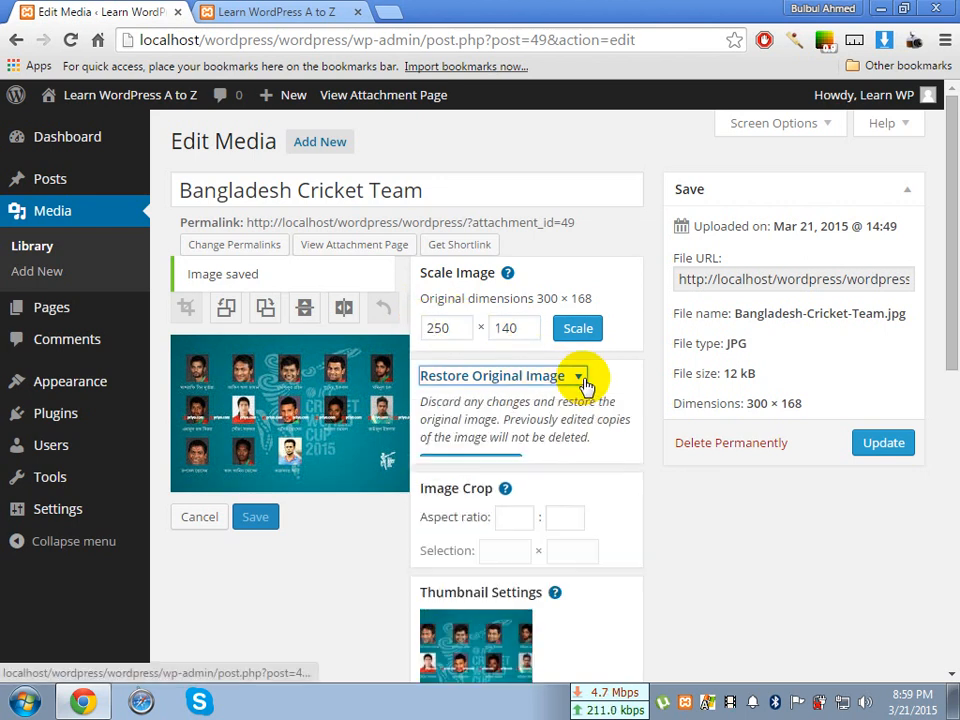
left_click(584, 384)
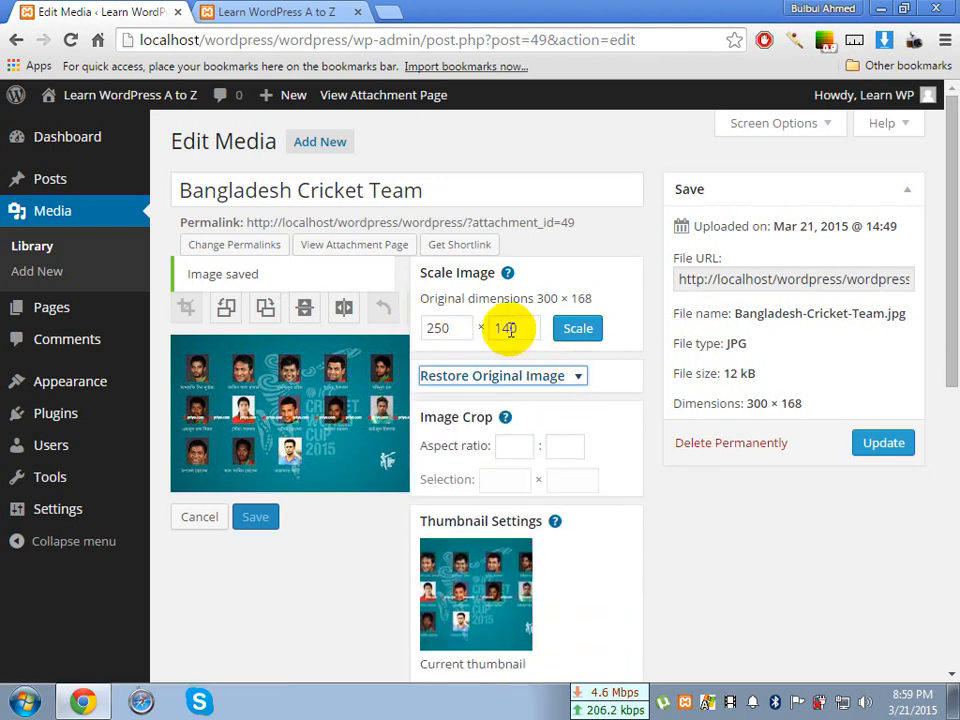
left_click(578, 332)
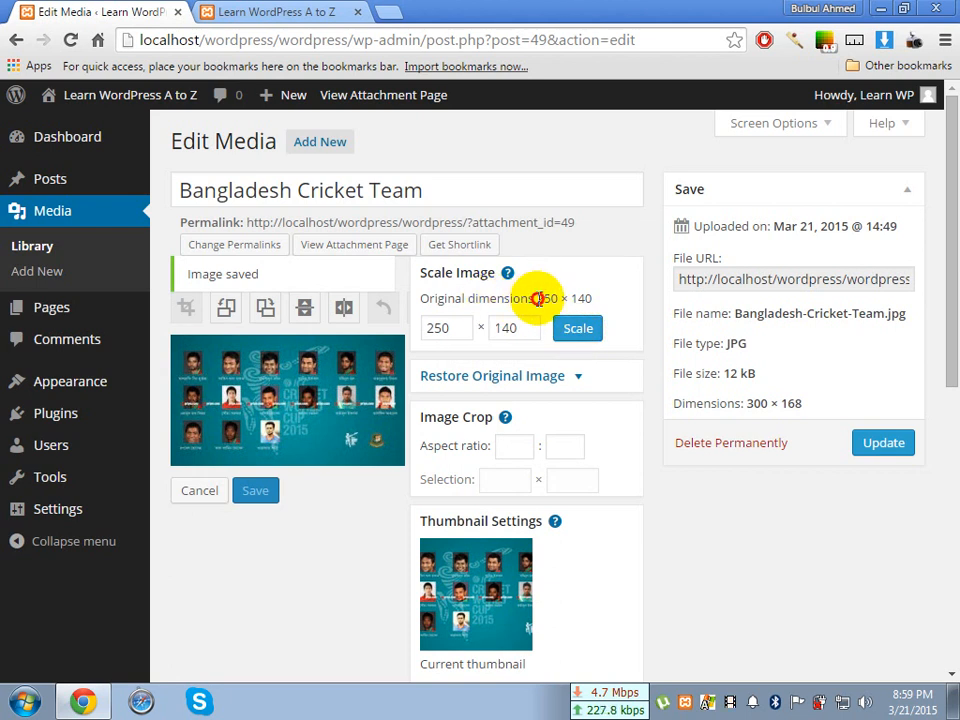
left_click_drag(538, 298, 603, 305)
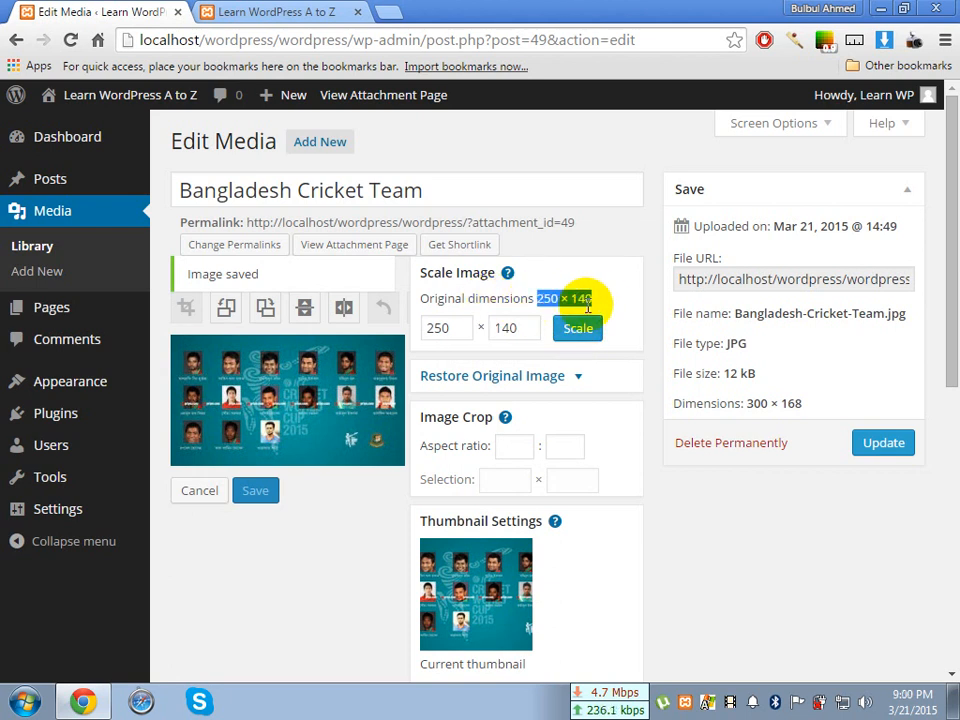
left_click(595, 298)
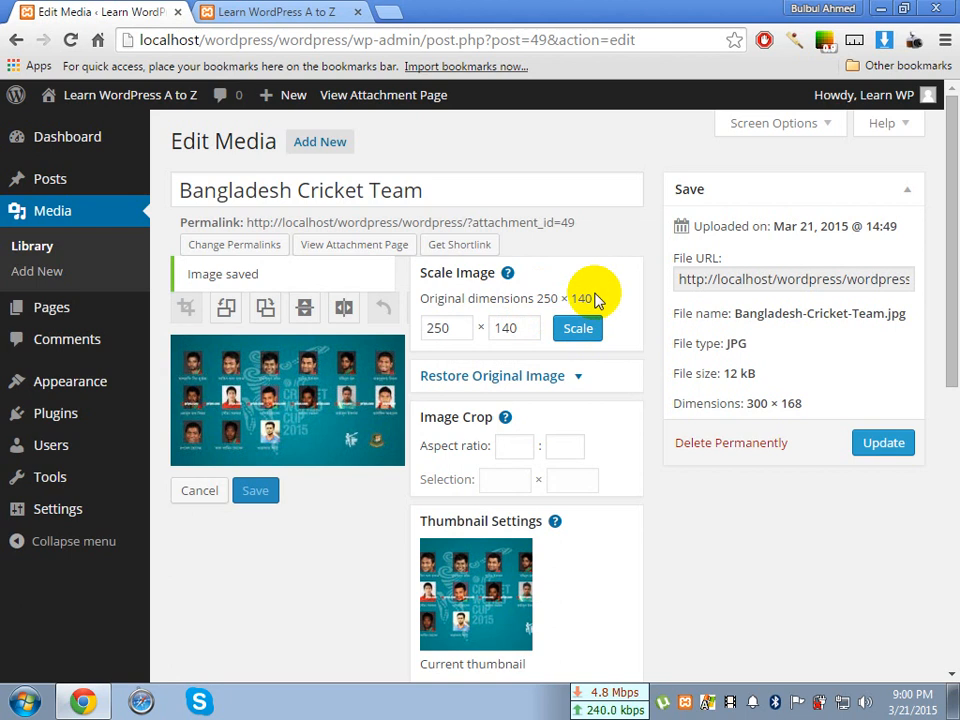
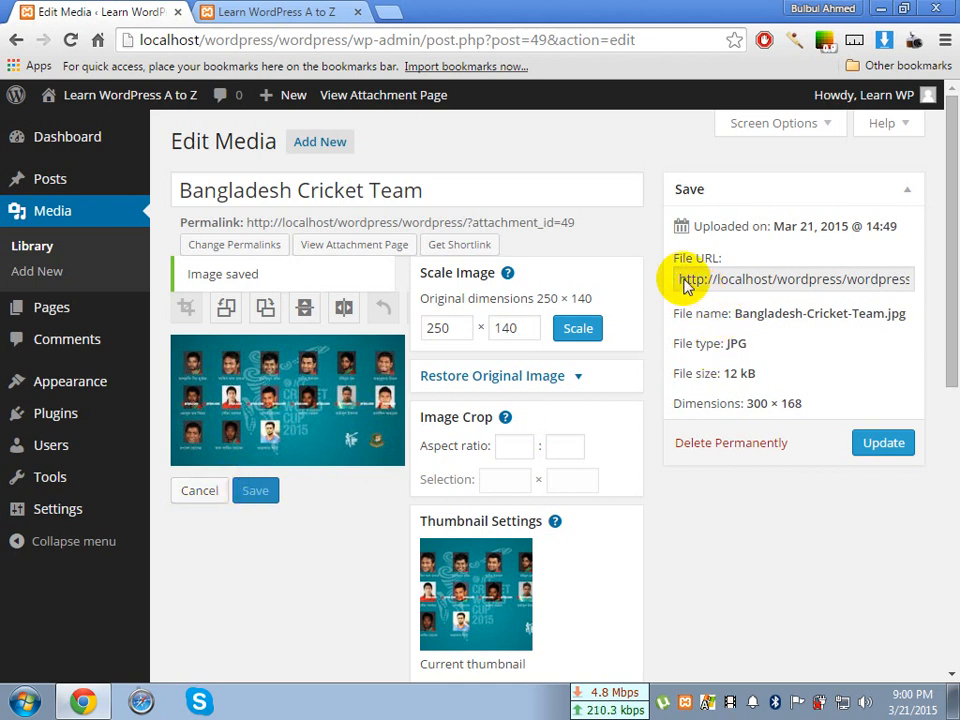
Copy the complete file URL of the Bangladesh Cricket Team image from its Edit Media page
left_click_drag(680, 281, 928, 276)
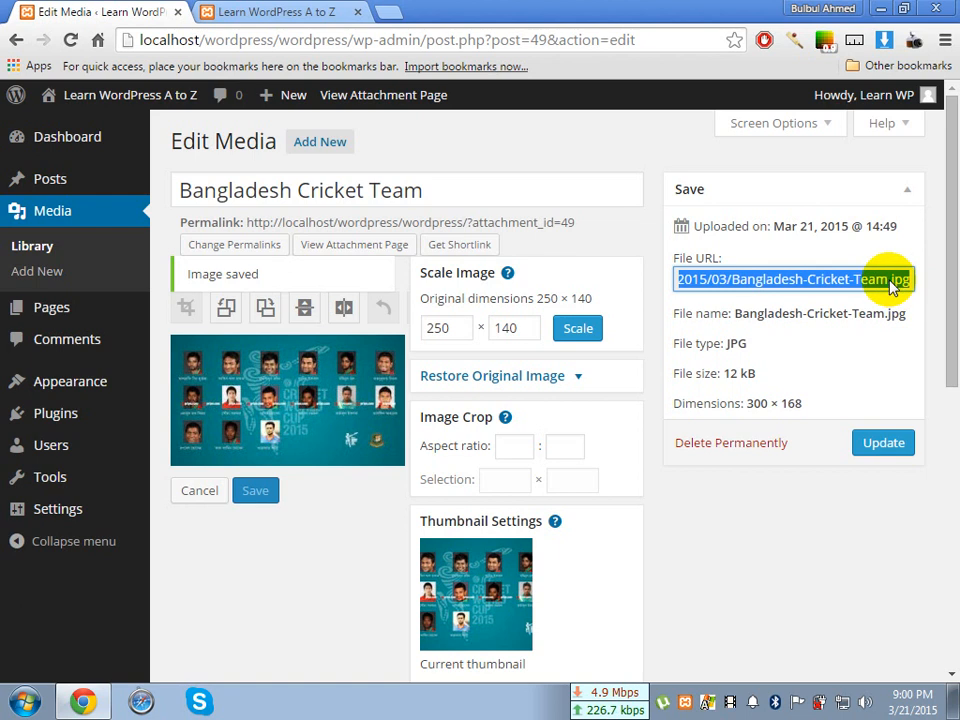
right_click(891, 287)
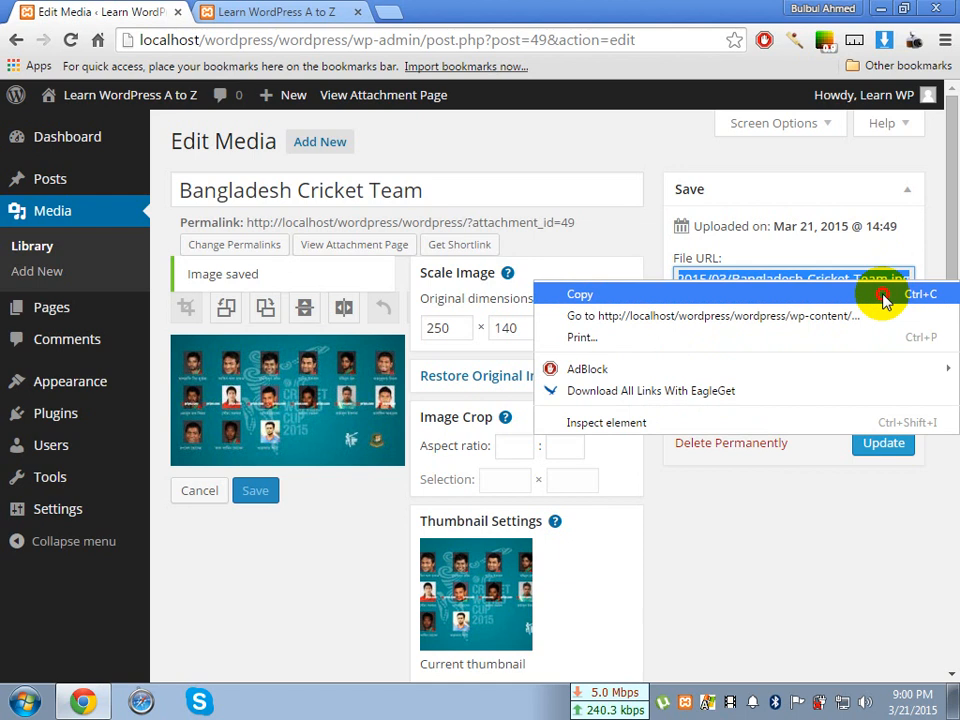
left_click(884, 297)
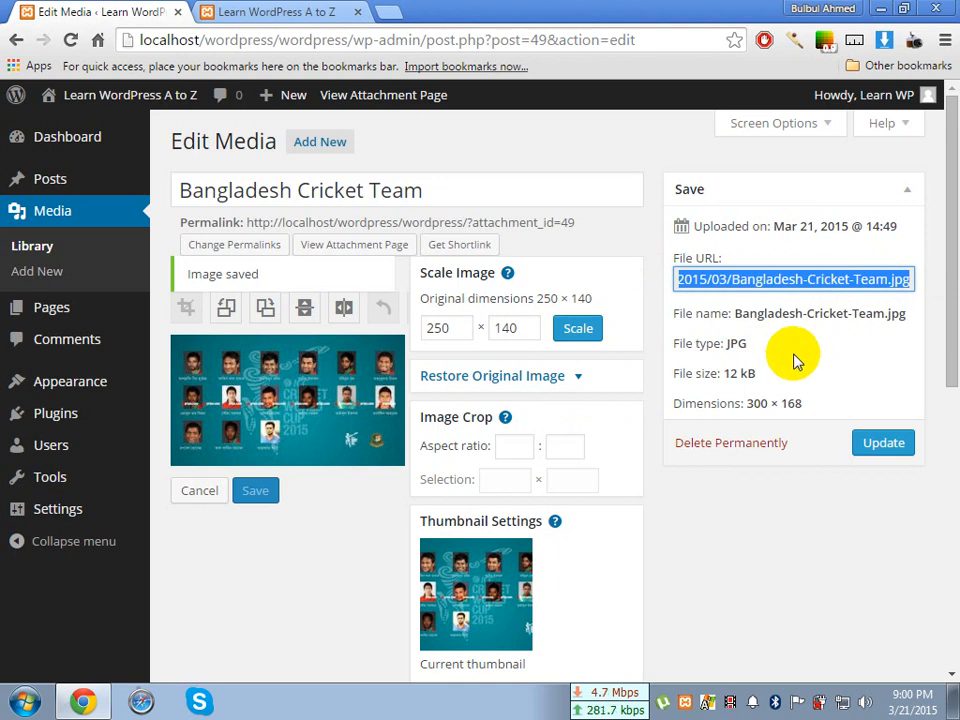
left_click(813, 280)
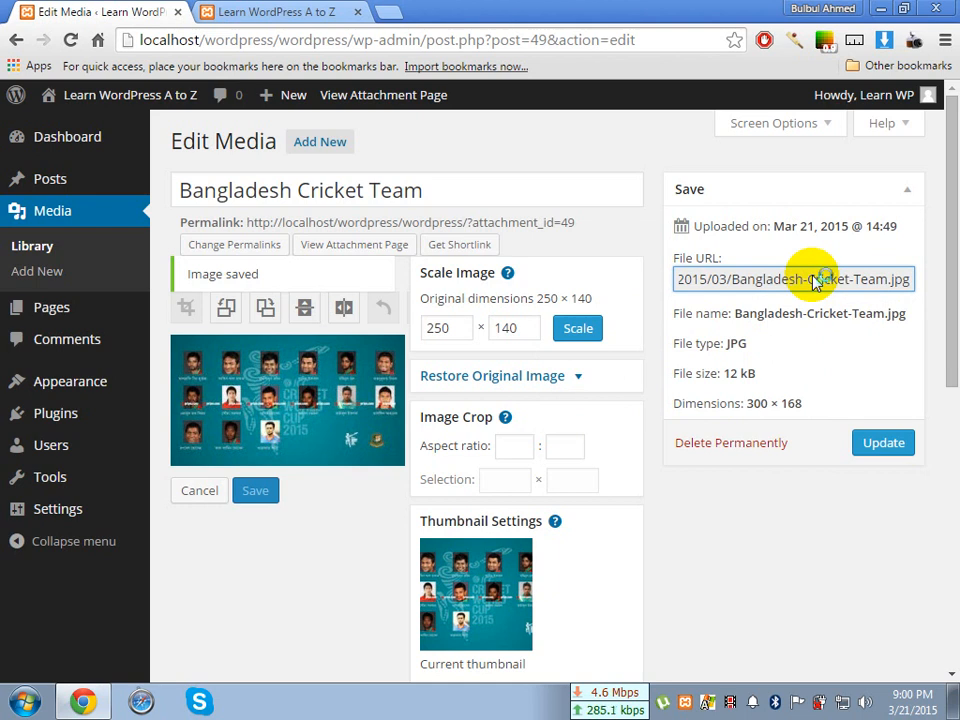
left_click(813, 282)
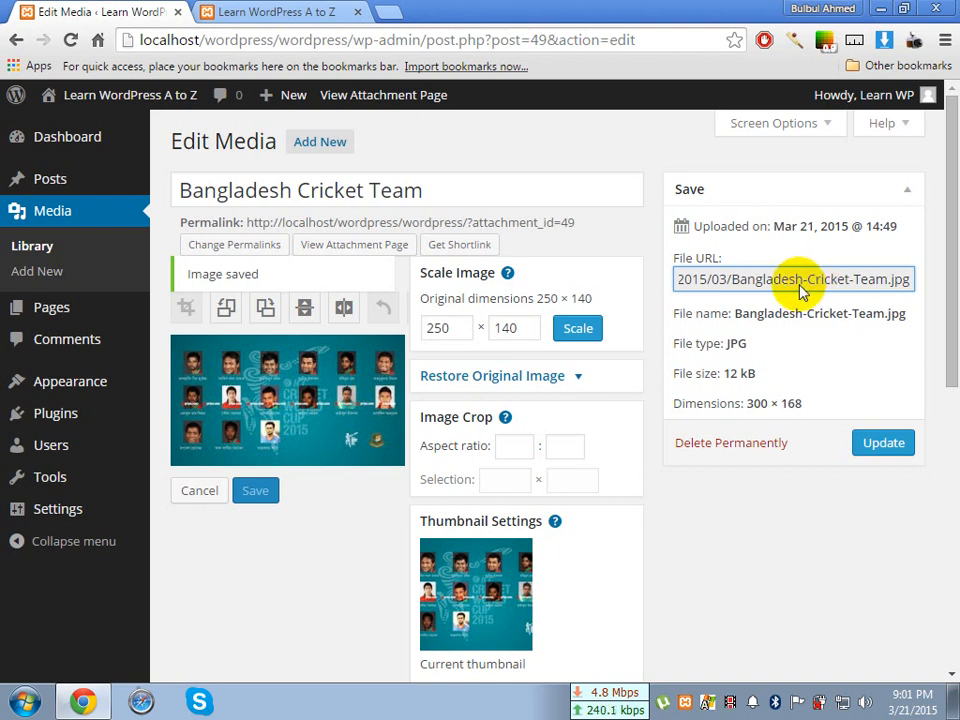
triple_click(800, 285)
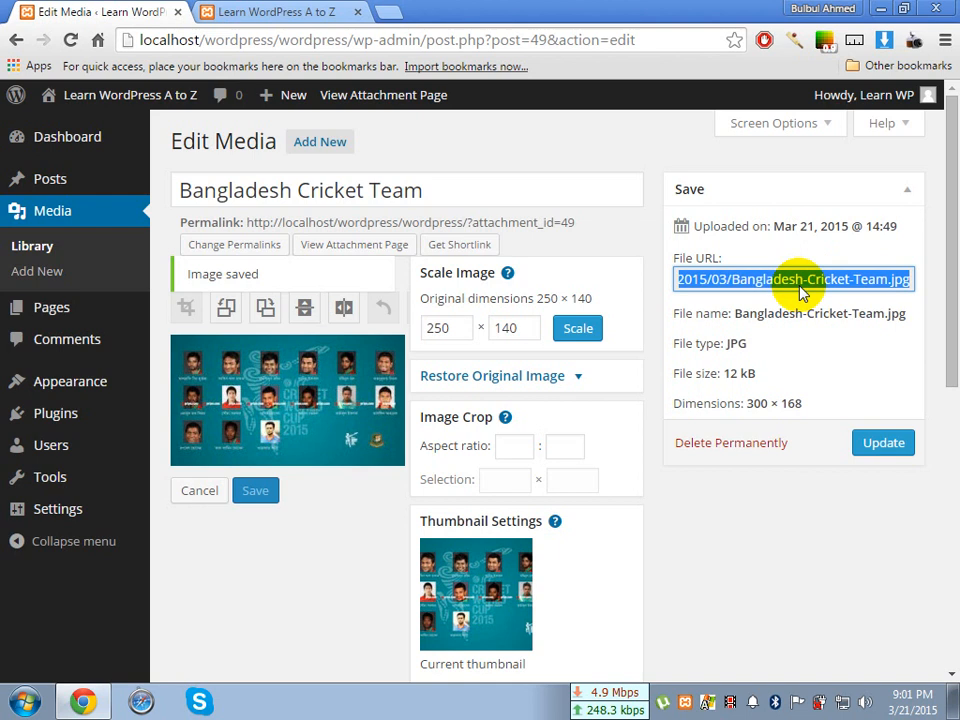
Open the copied file URL in a new browser tab, compare the image with its edit page, and close that tab
left_click(388, 12)
right_click(379, 40)
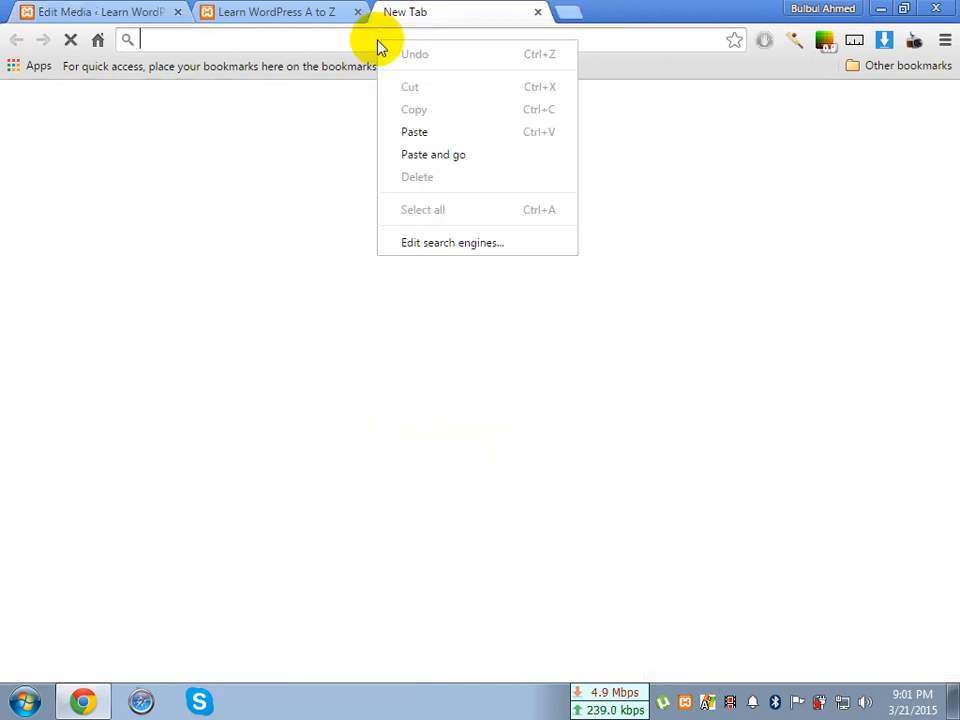
left_click(431, 156)
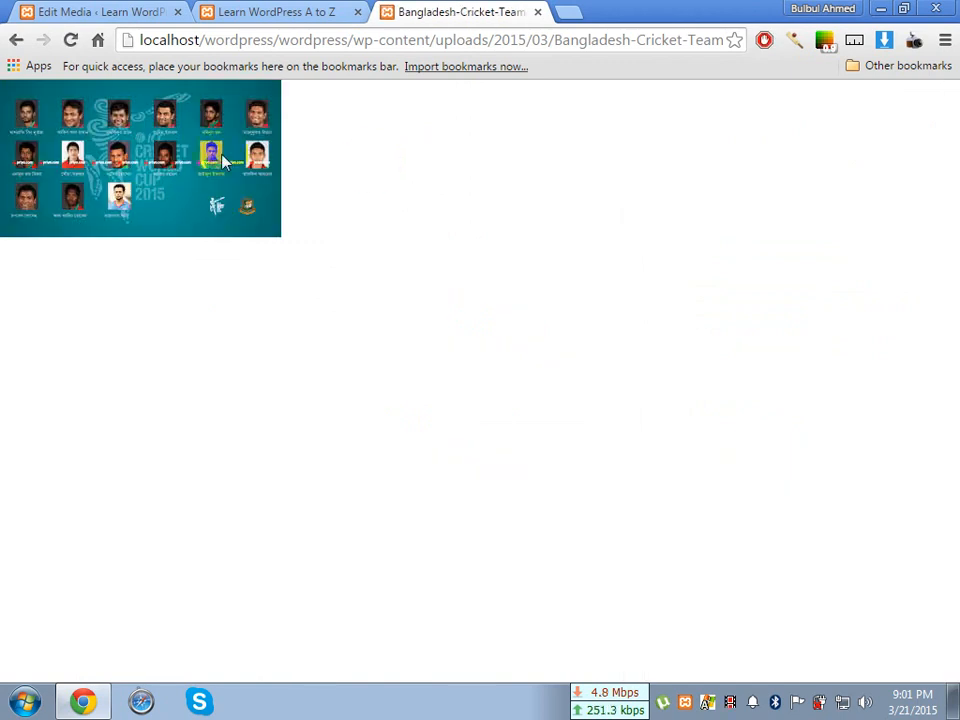
left_click(124, 11)
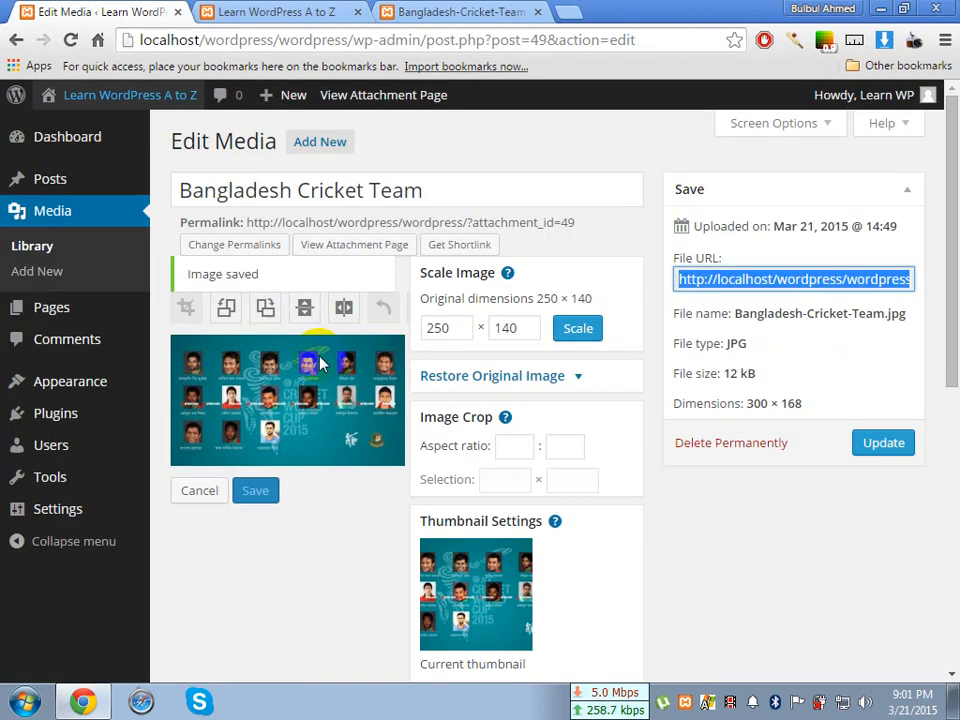
left_click(514, 11)
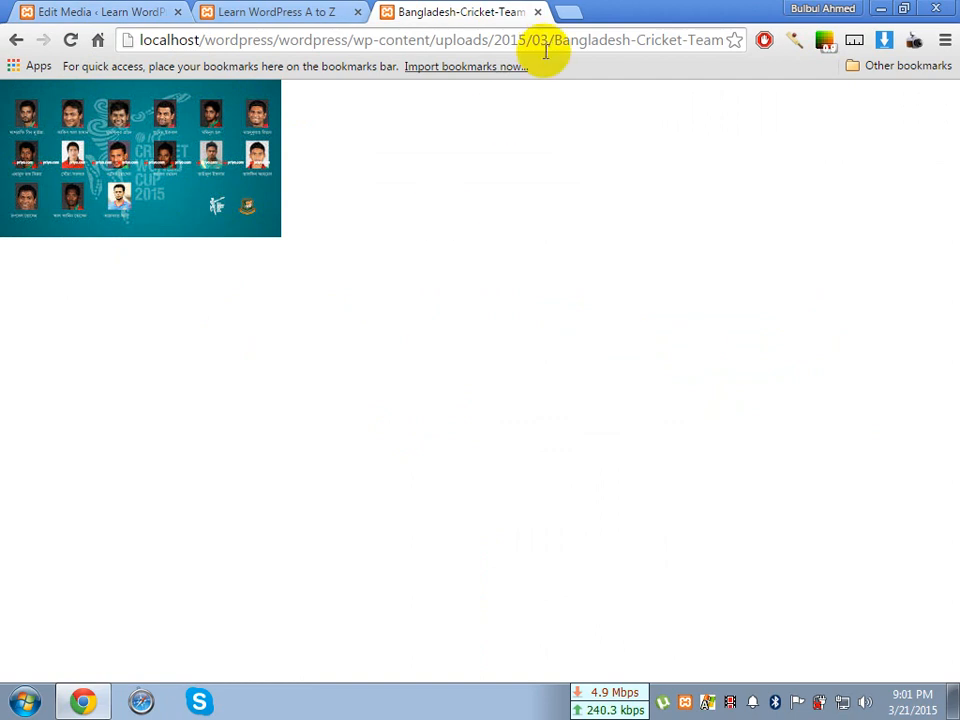
left_click(539, 14)
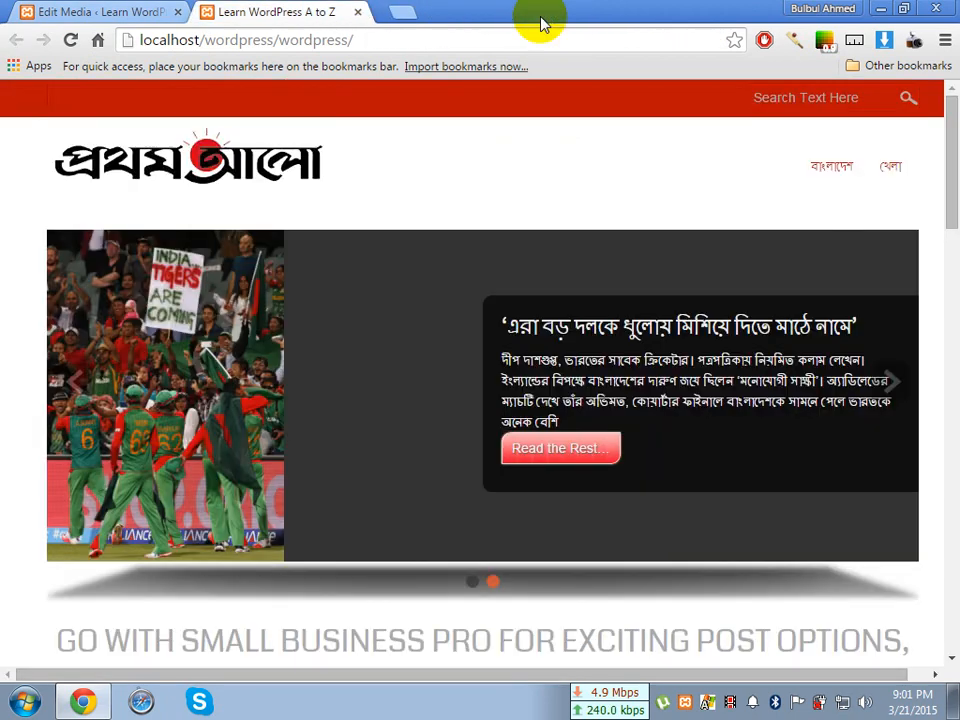
Look through the Learn WordPress A to Z front page, open a blank browser tab and return to the Edit Media page
scroll(418, 315, "down", 15)
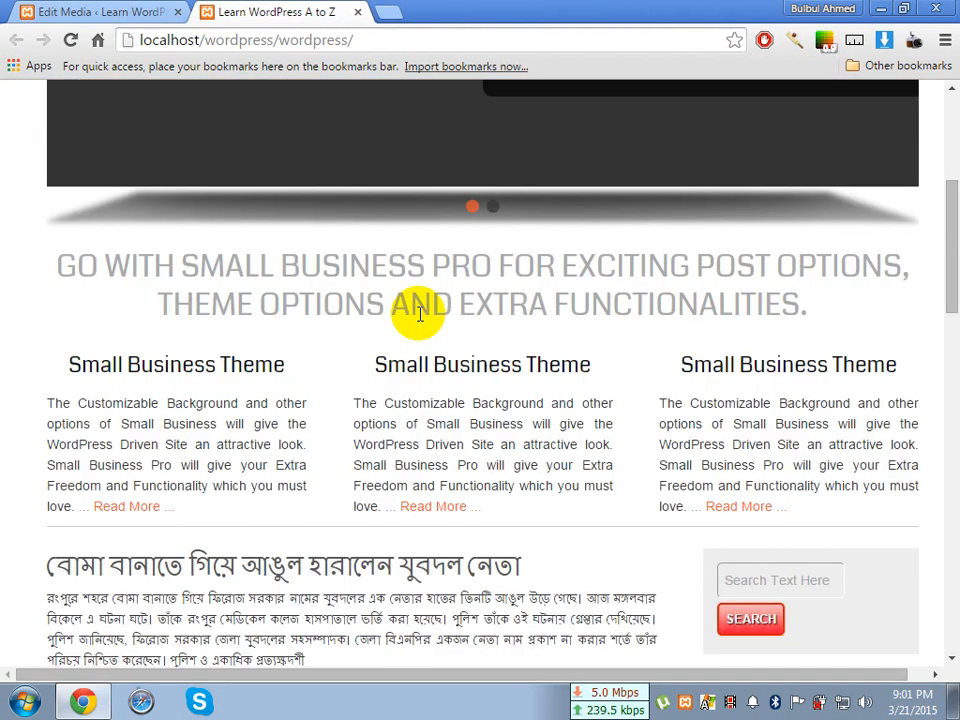
scroll(440, 365, "down", 2)
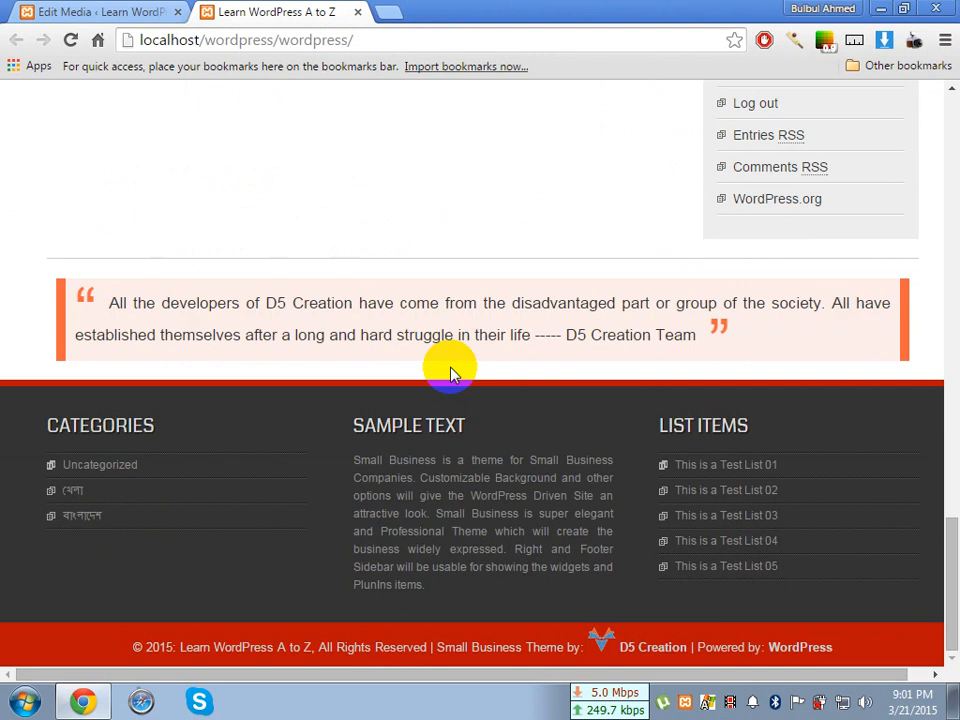
scroll(445, 366, "up", 13)
scroll(452, 367, "up", 3)
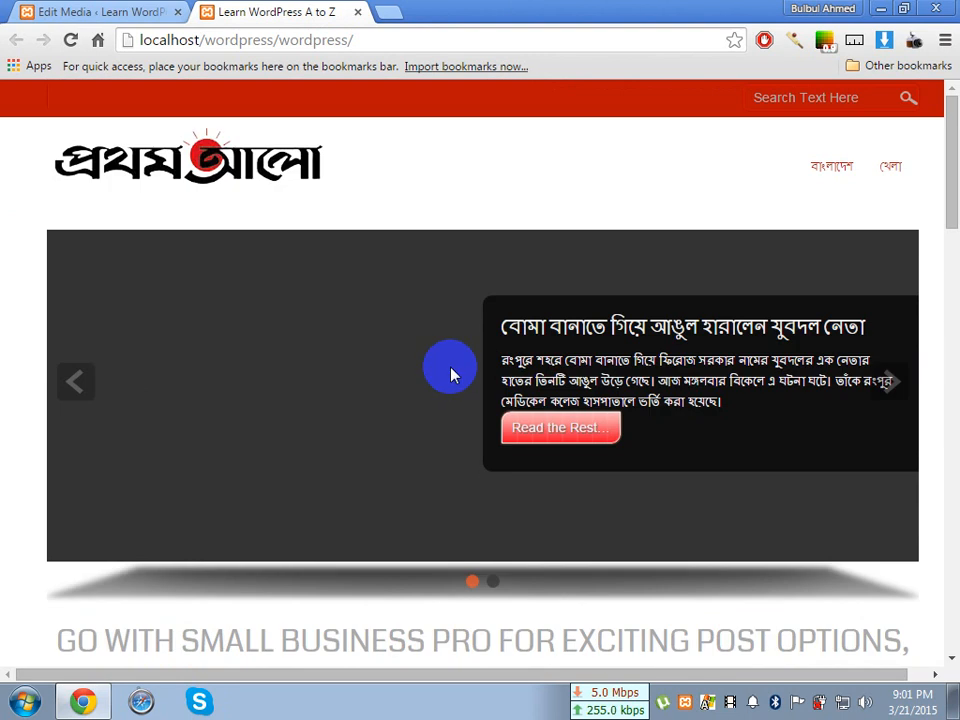
left_click(389, 12)
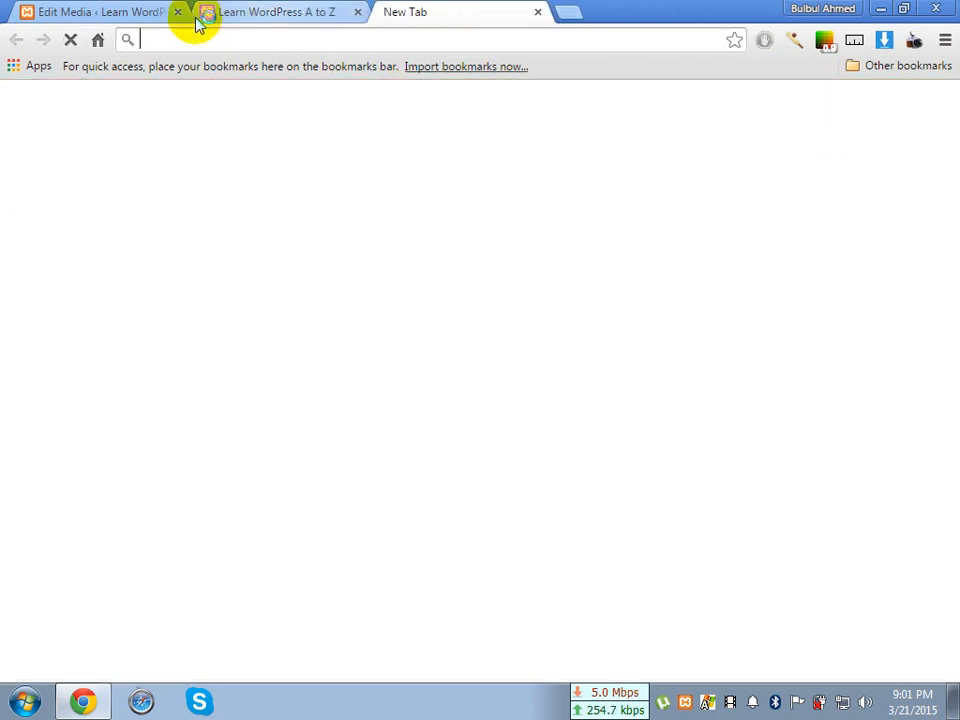
left_click(128, 14)
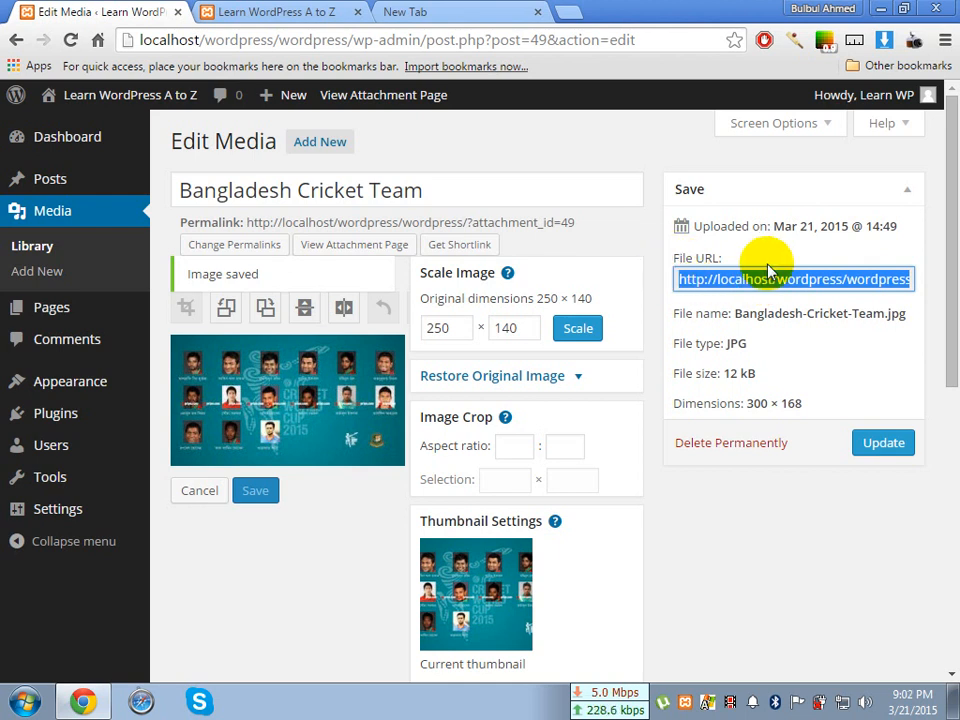
Copy the Bangladesh Cricket Team image's file URL again and clear the text selection
left_click(700, 260)
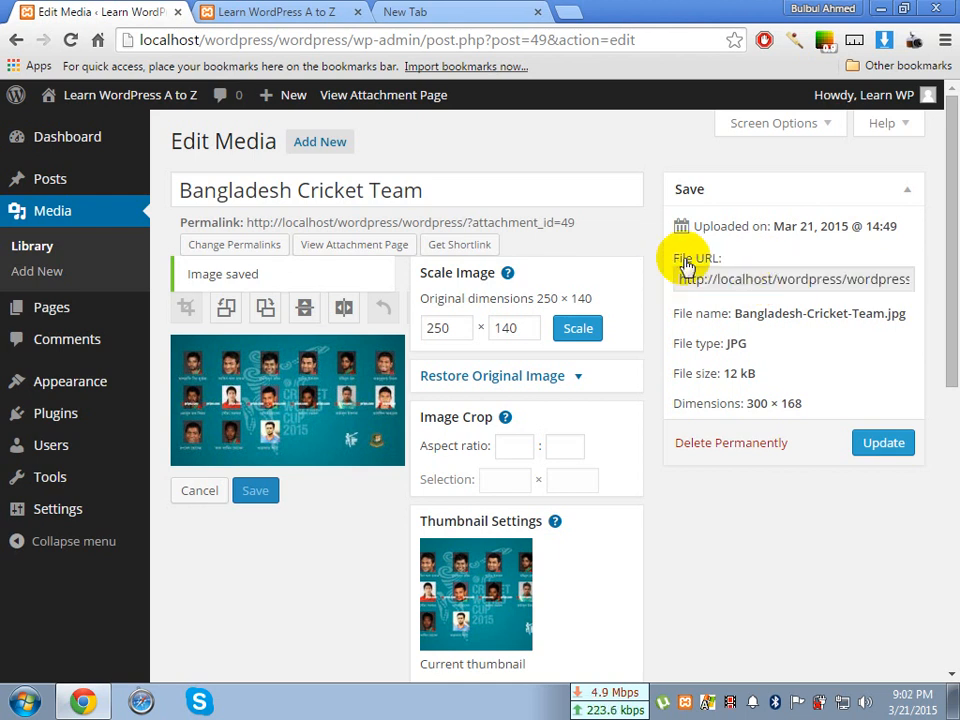
left_click(700, 284)
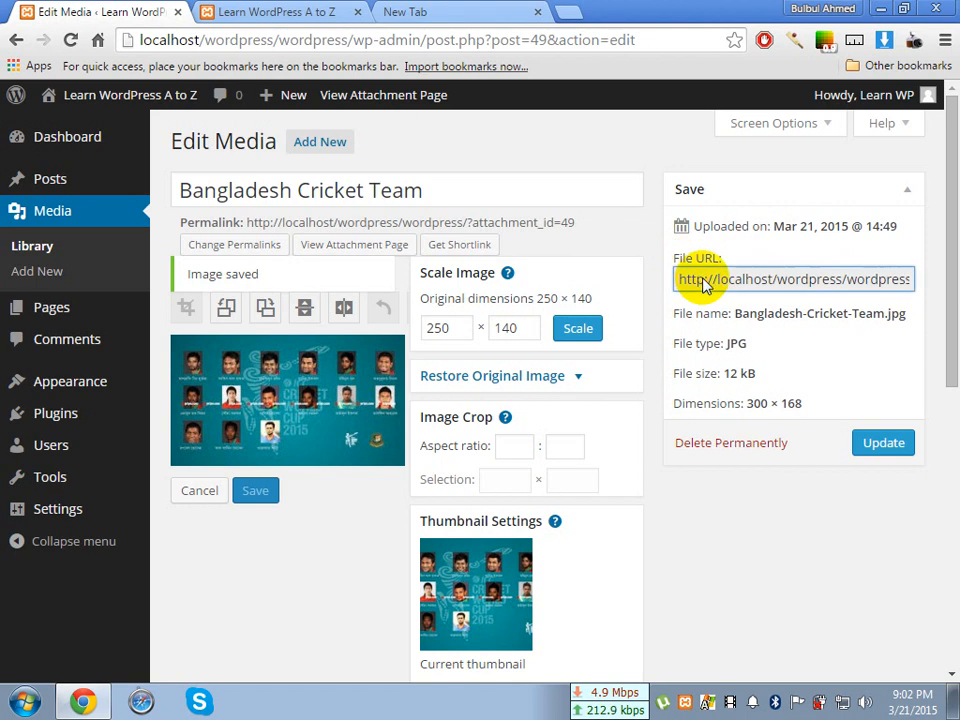
triple_click(700, 282)
right_click(706, 286)
left_click(706, 293)
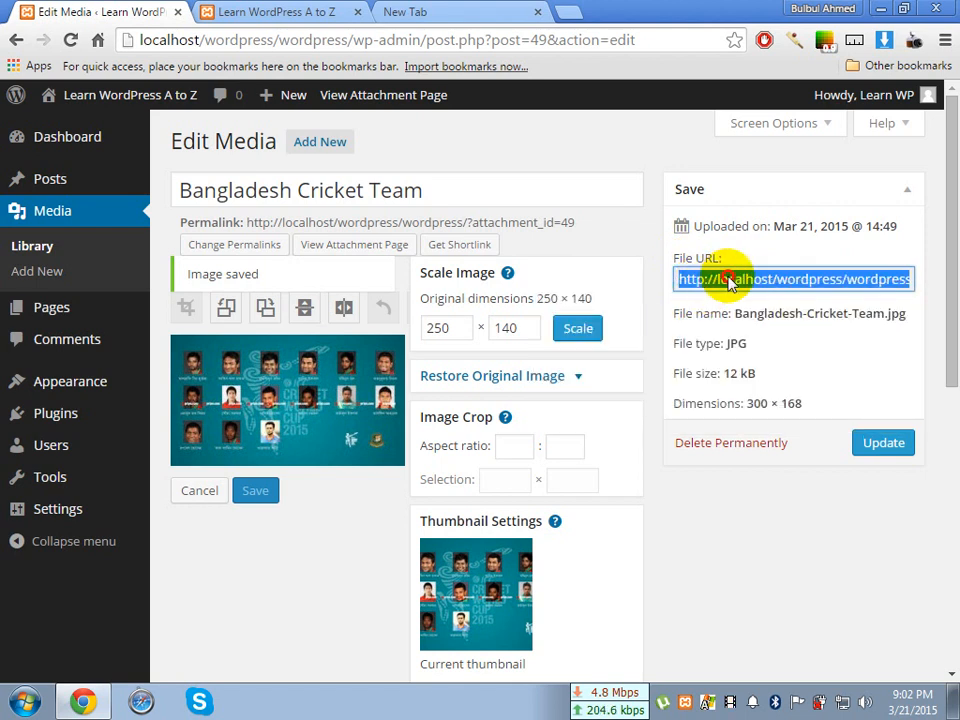
left_click(729, 283)
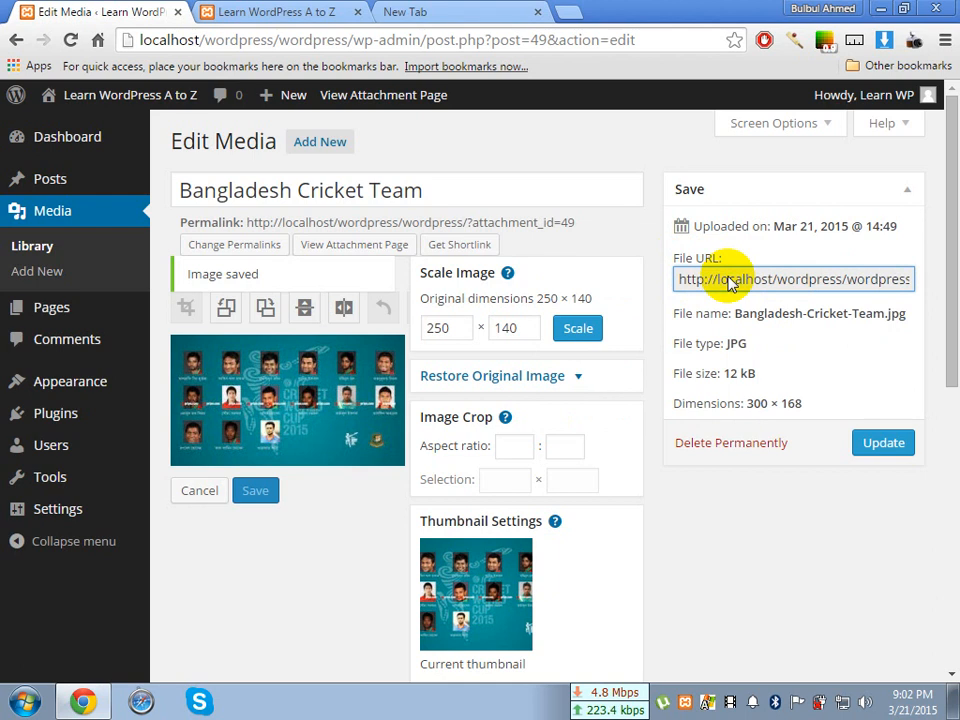
Go back to the Media Library list and check its items and the available bulk actions
left_click(62, 248)
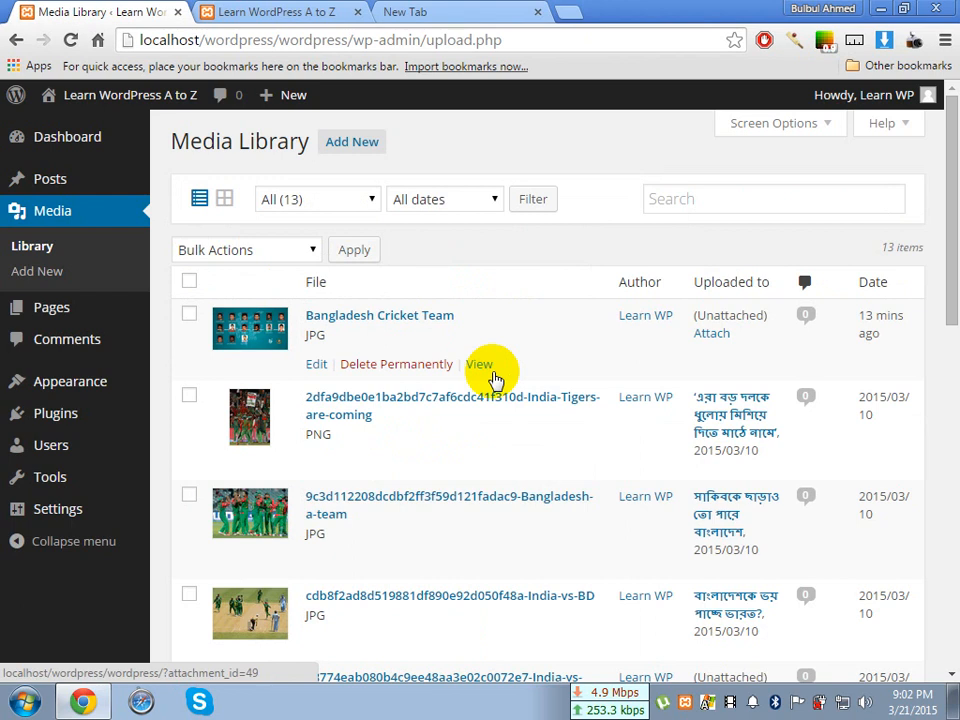
scroll(493, 378, "down", 8)
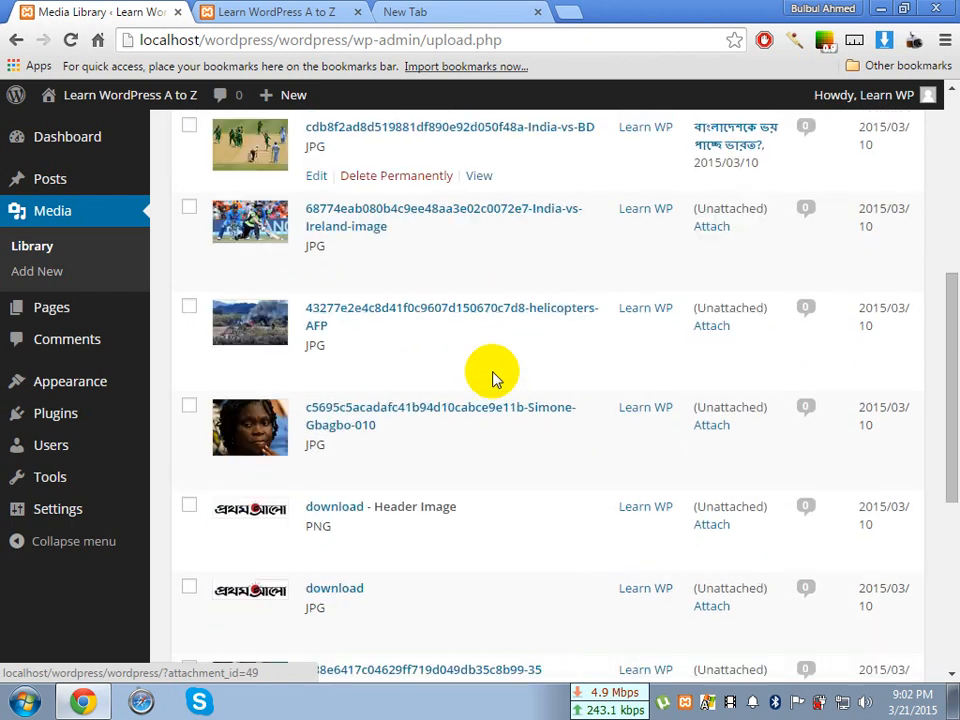
scroll(493, 378, "up", 2)
scroll(493, 378, "up", 7)
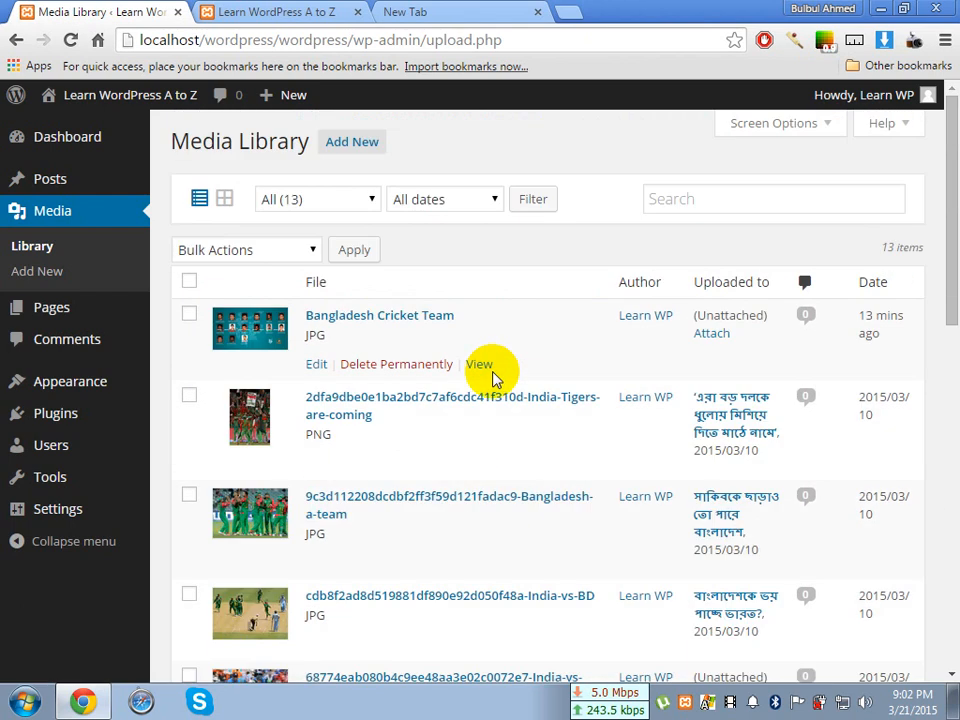
left_click(215, 255)
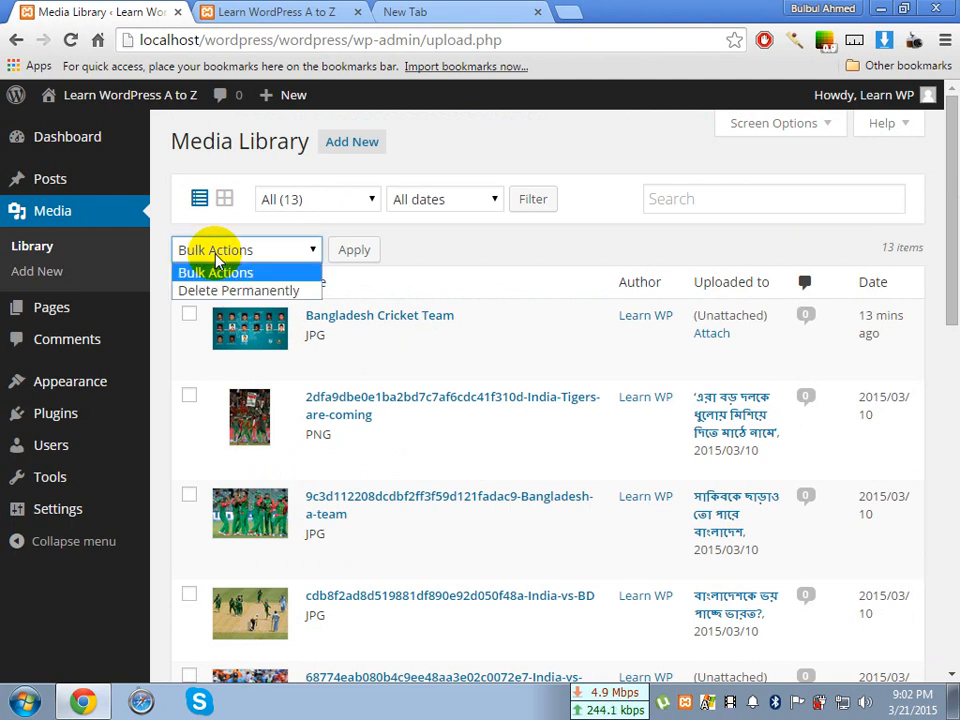
left_click(250, 256)
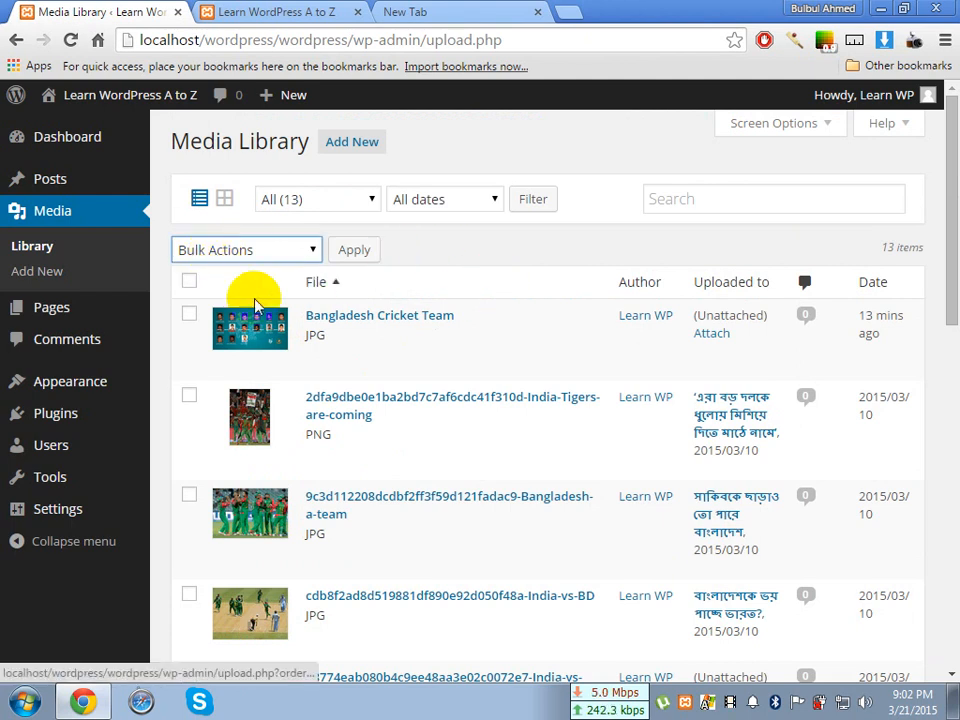
Select the Bangladesh Cricket Team image and remove it with the Delete Permanently bulk action
left_click(190, 315)
left_click(190, 315)
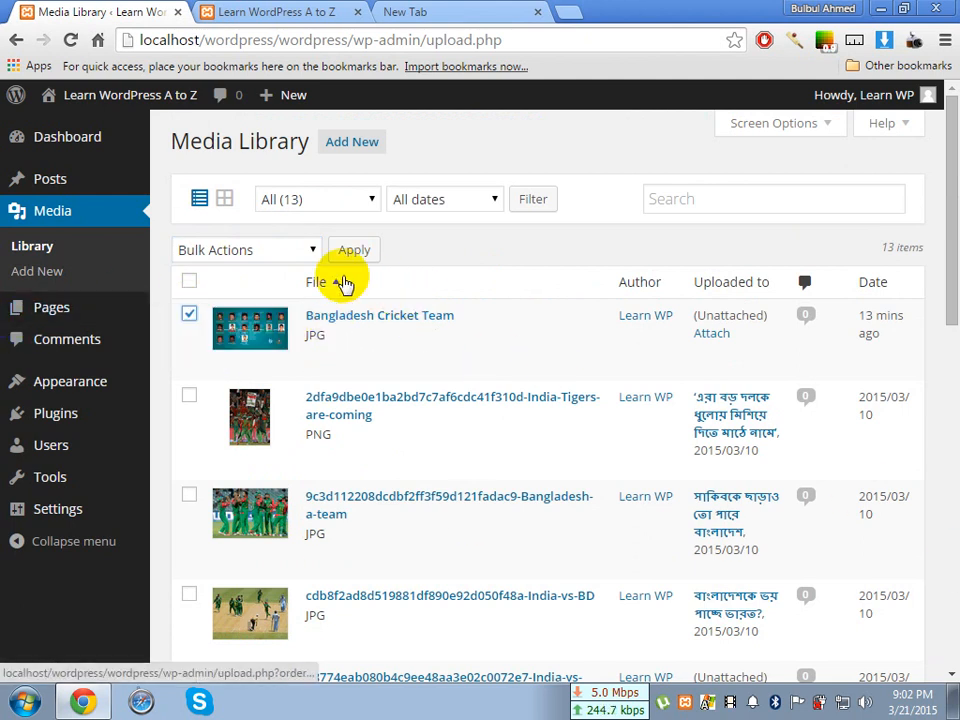
left_click(253, 250)
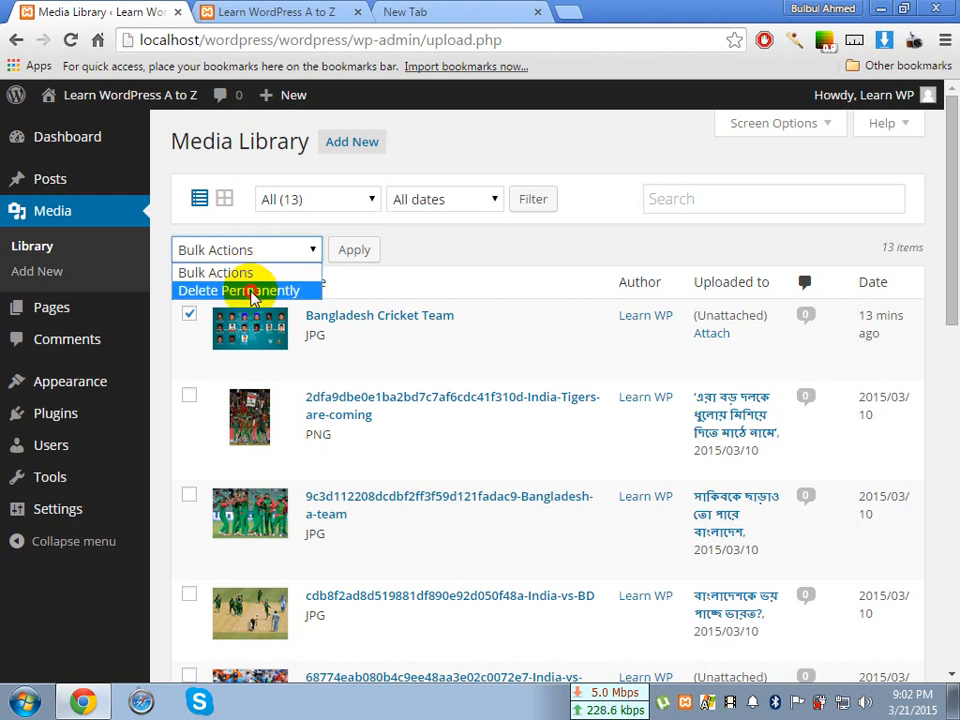
left_click(253, 291)
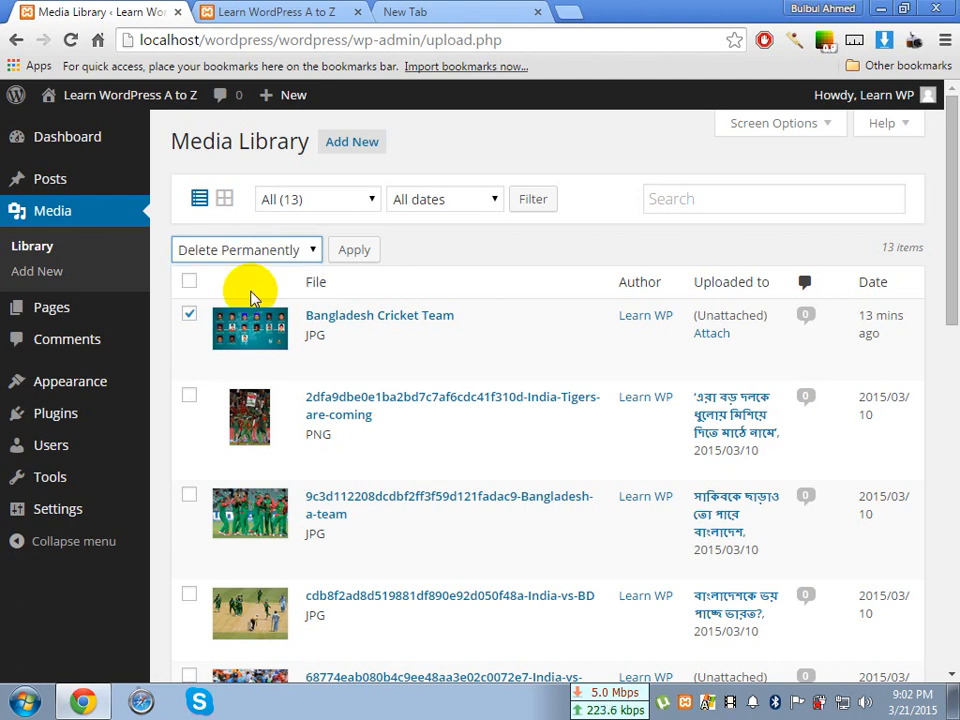
left_click(251, 255)
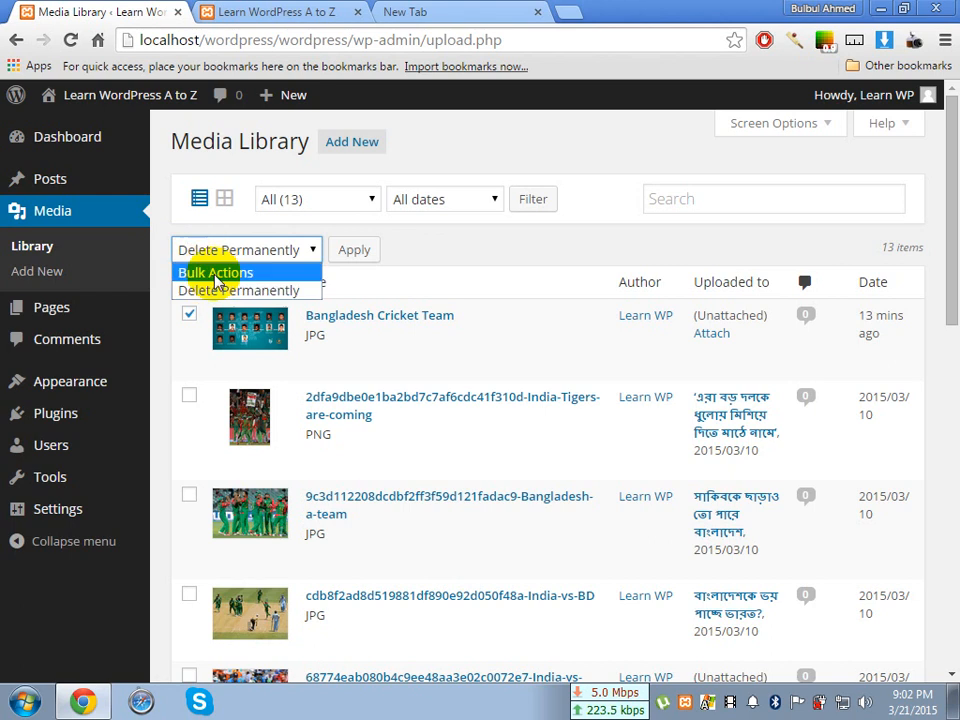
left_click(216, 275)
left_click(231, 250)
left_click(236, 290)
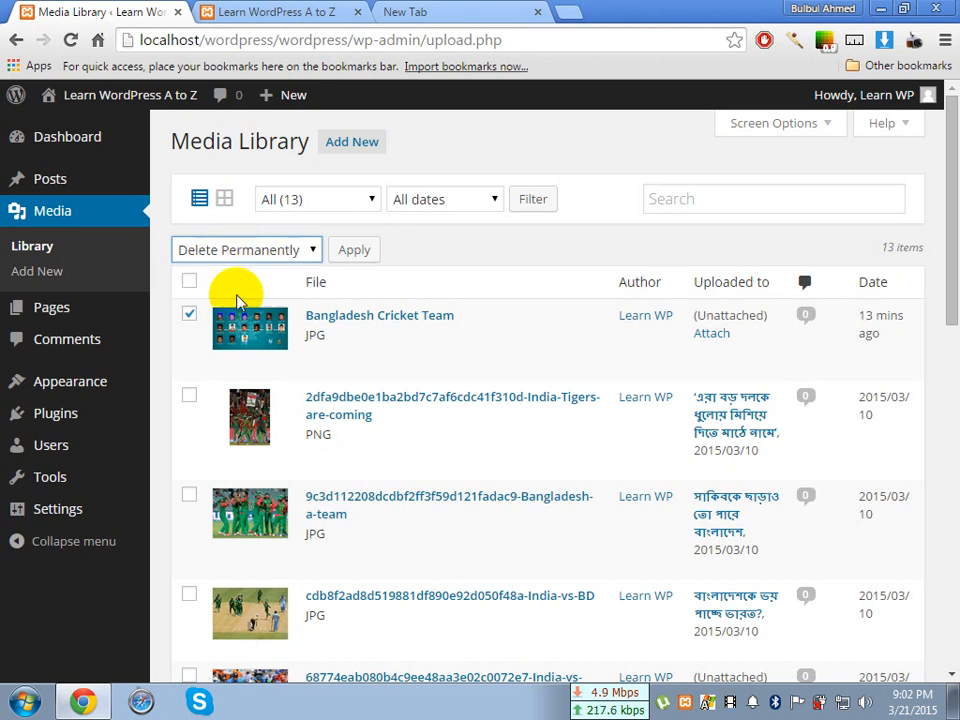
left_click(363, 252)
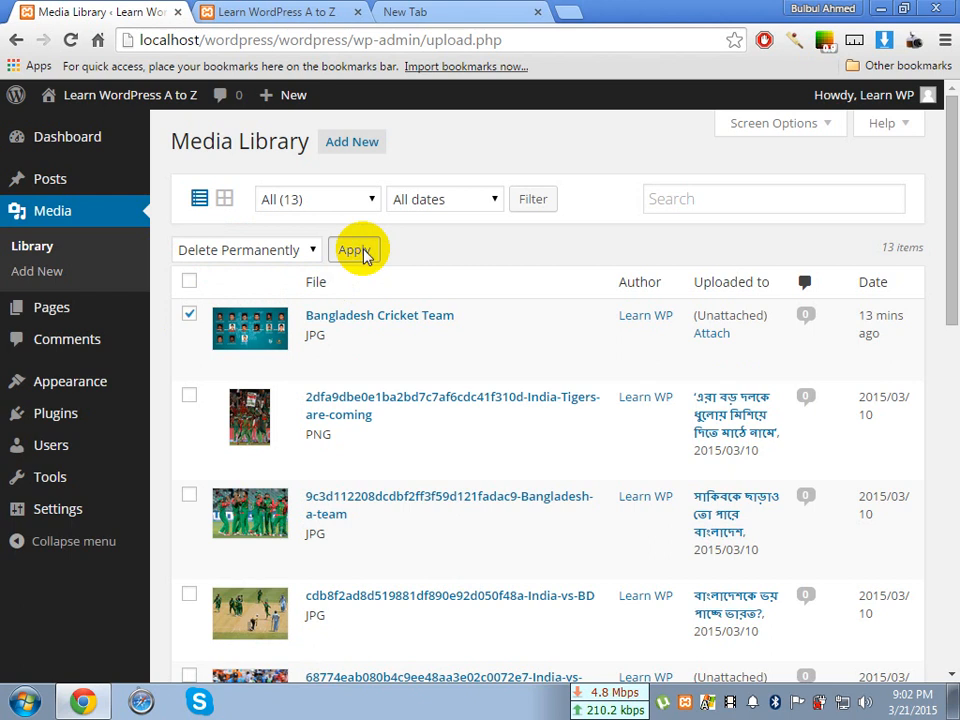
left_click(363, 252)
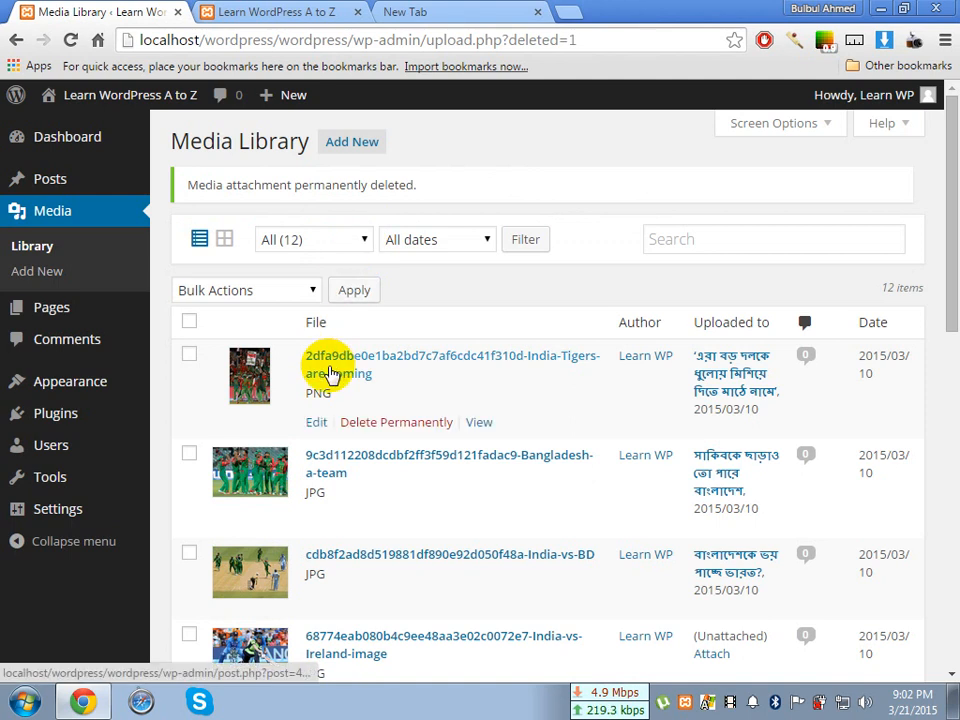
Check the media type filter options, keep All selected, and look through the remaining library items
left_click(314, 243)
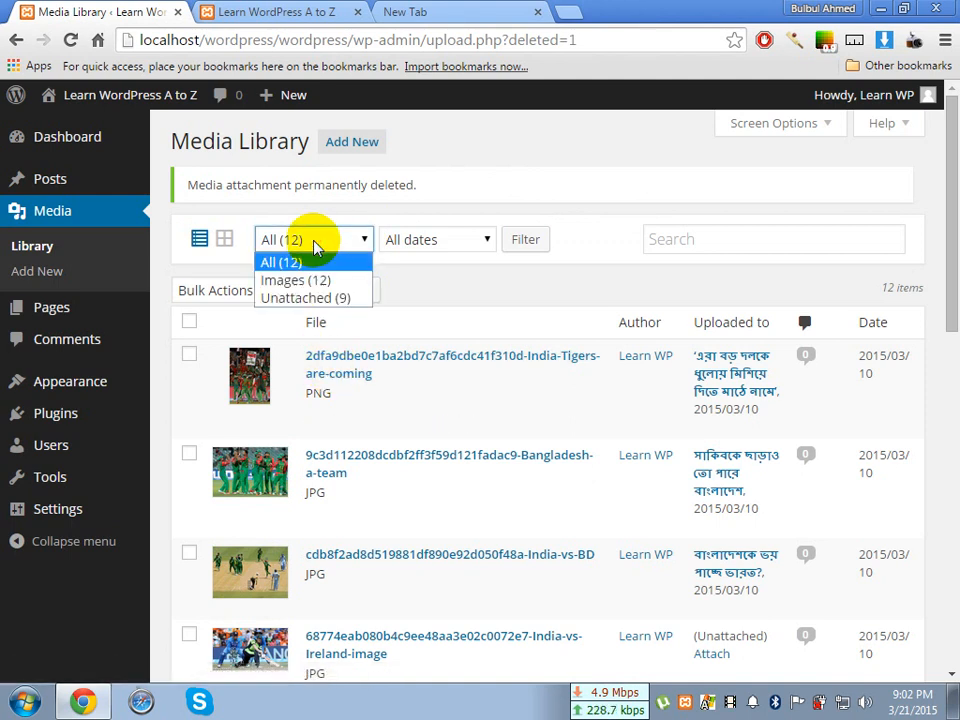
left_click(313, 243)
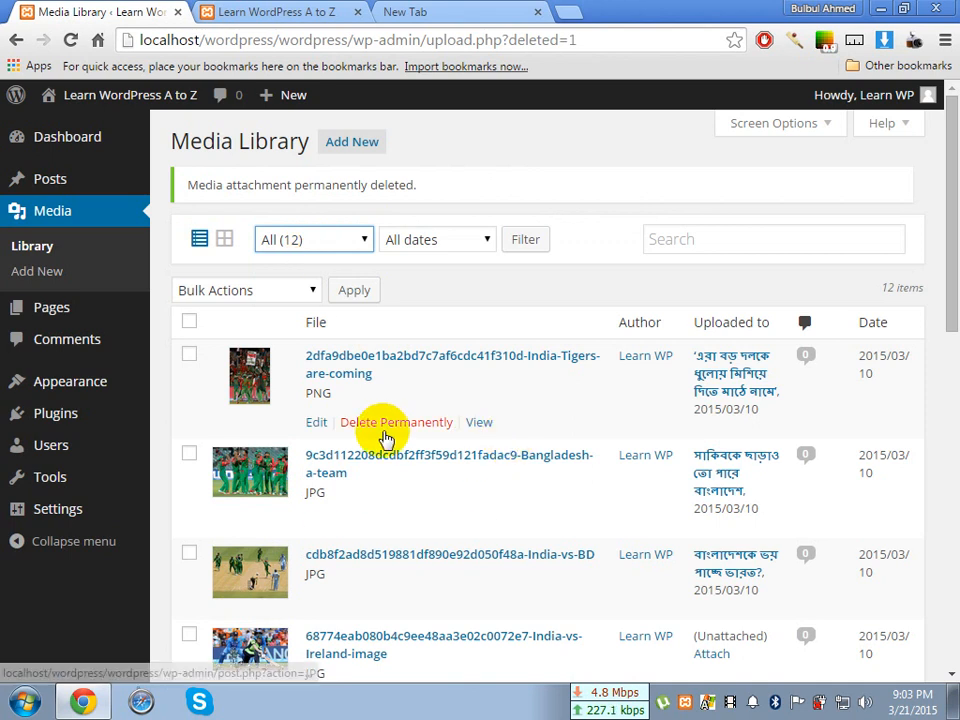
scroll(381, 435, "down", 4)
scroll(381, 435, "down", 5)
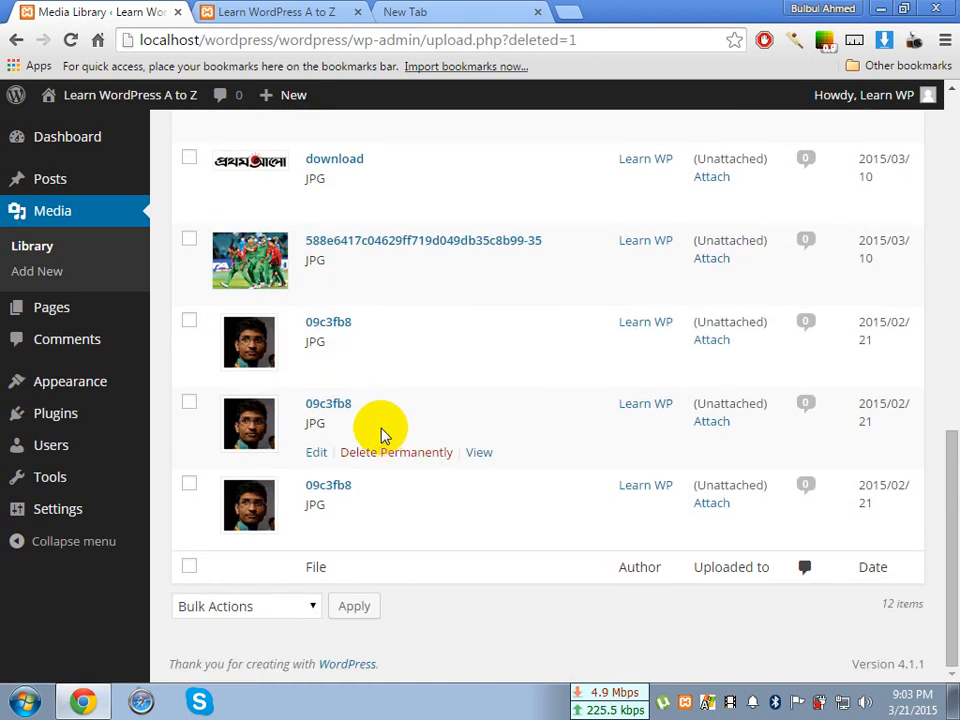
Select every item in the Media Library list at once and look through the selection
scroll(383, 437, "up", 9)
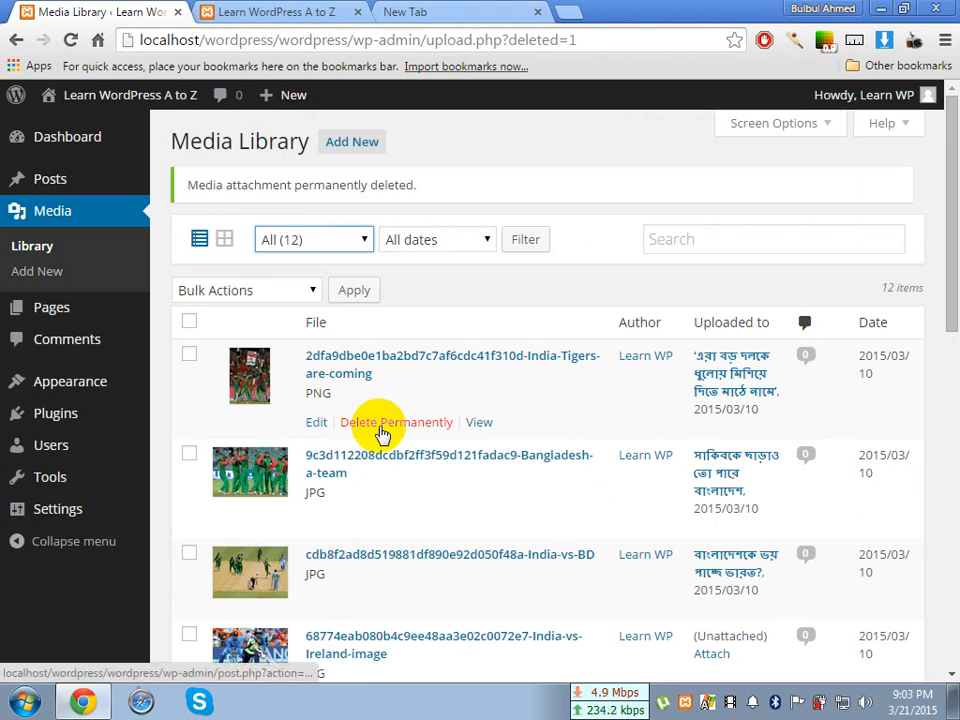
scroll(317, 385, "down", 8)
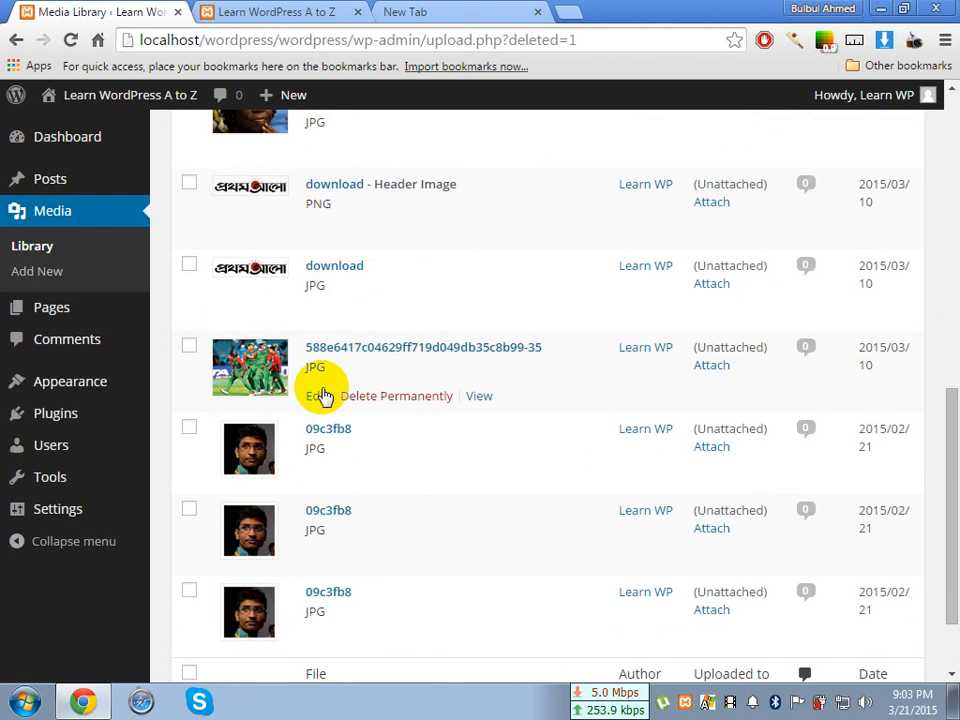
scroll(321, 390, "down", 2)
scroll(320, 390, "up", 9)
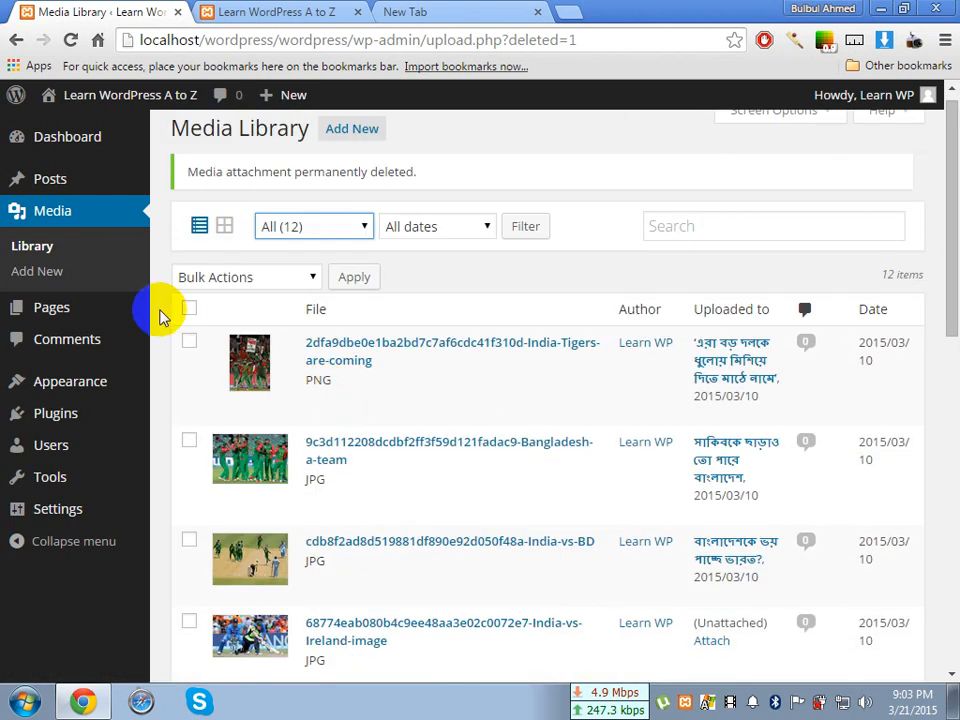
left_click(189, 309)
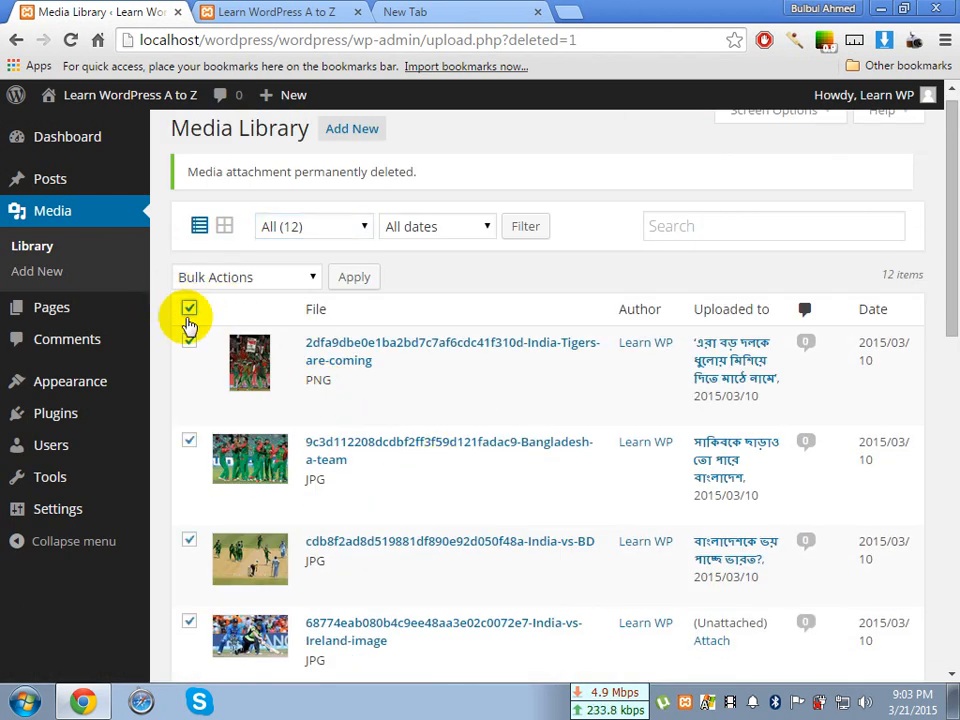
scroll(357, 432, "down", 4)
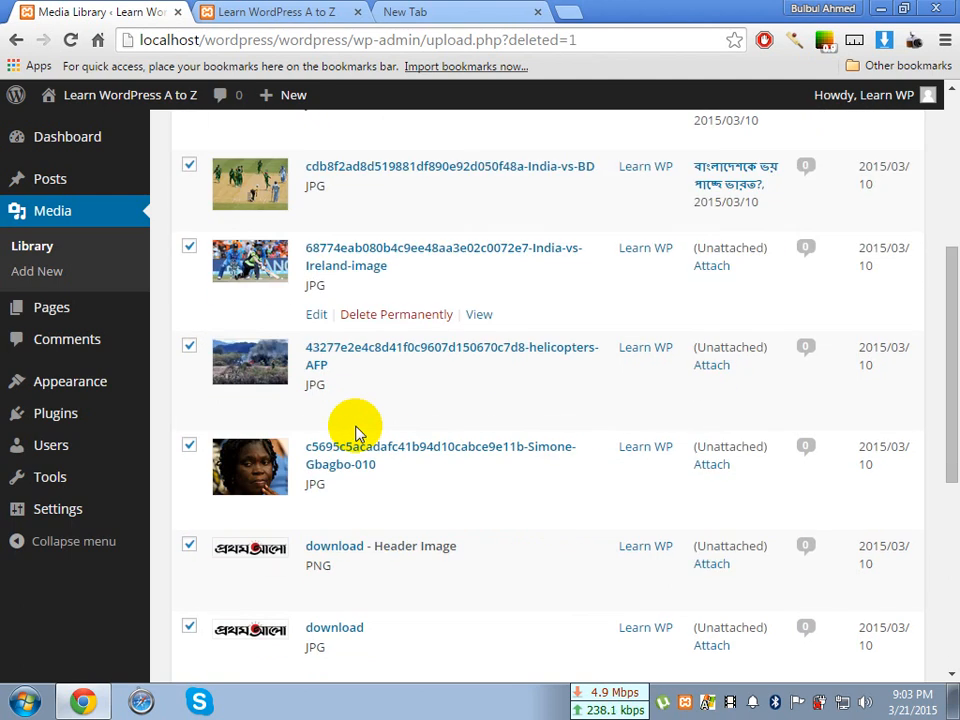
scroll(356, 434, "down", 5)
scroll(356, 430, "up", 5)
scroll(350, 460, "down", 5)
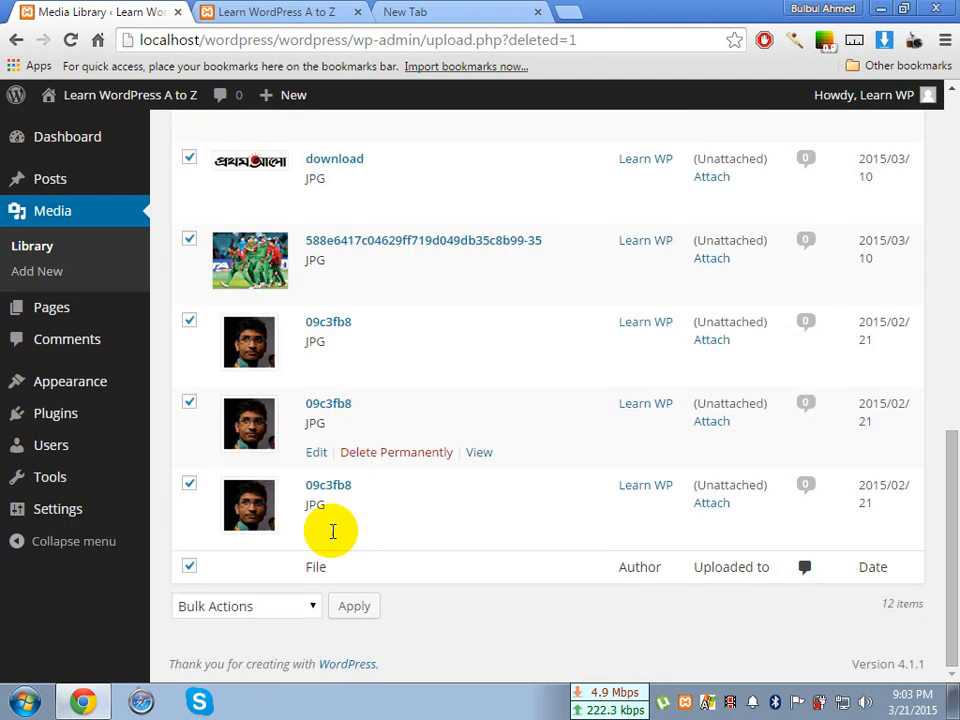
Check the bulk actions offered for the selected items without applying any, and deselect all items
left_click(285, 610)
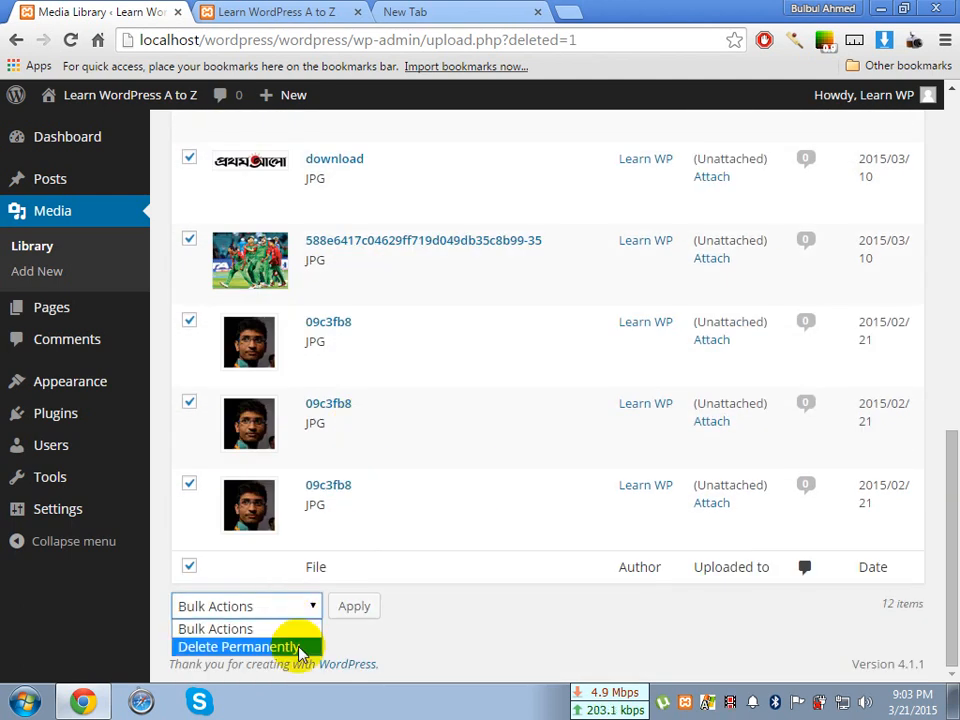
left_click(403, 480)
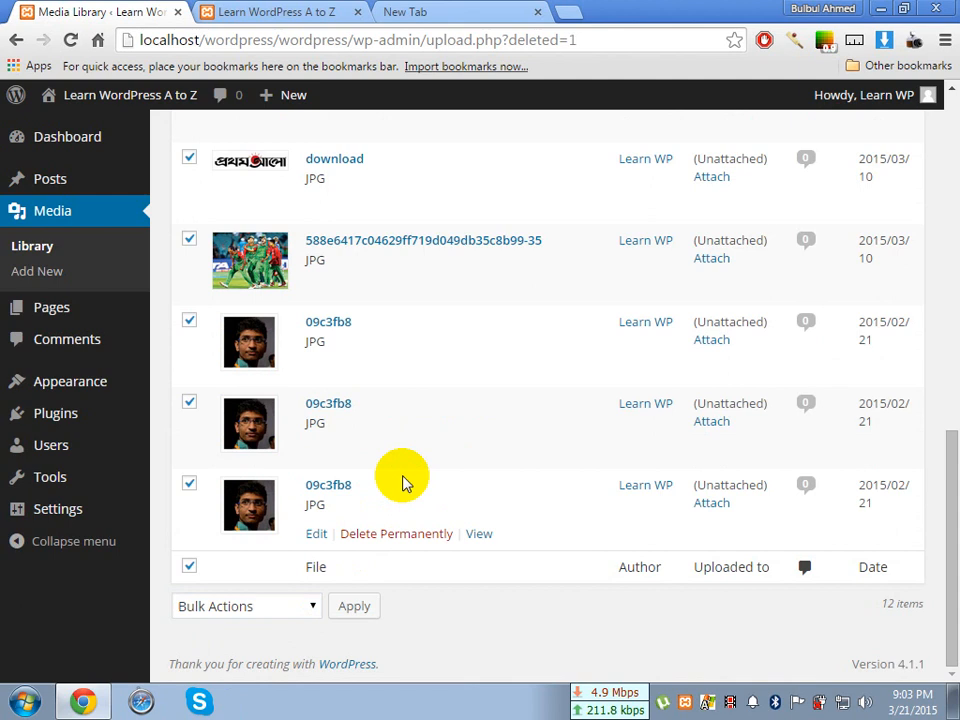
scroll(405, 482, "up", 1)
scroll(403, 480, "up", 8)
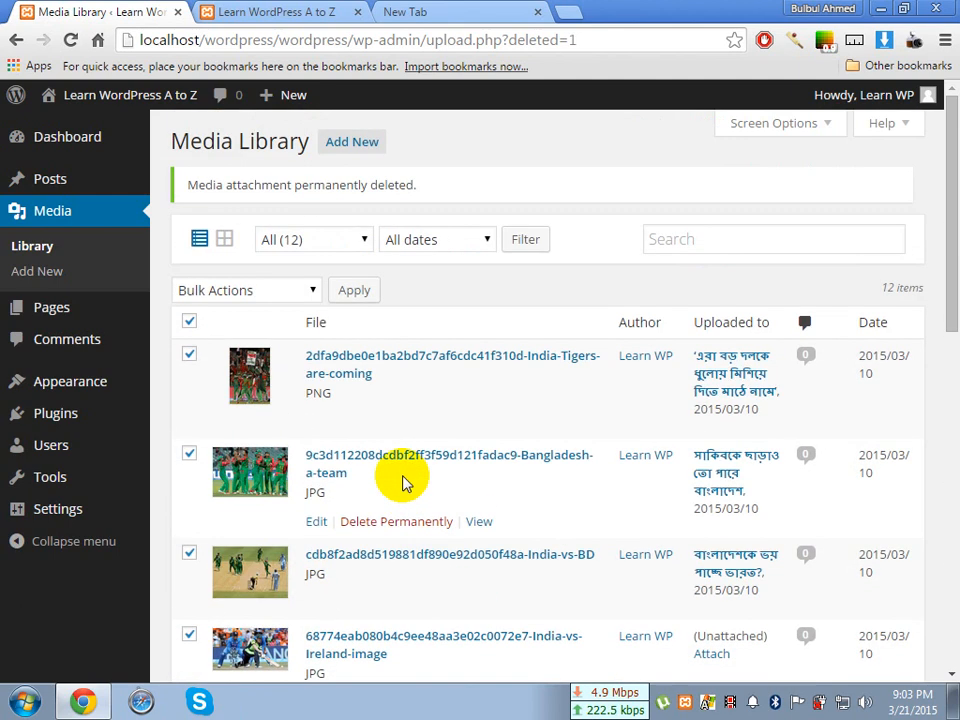
left_click(188, 321)
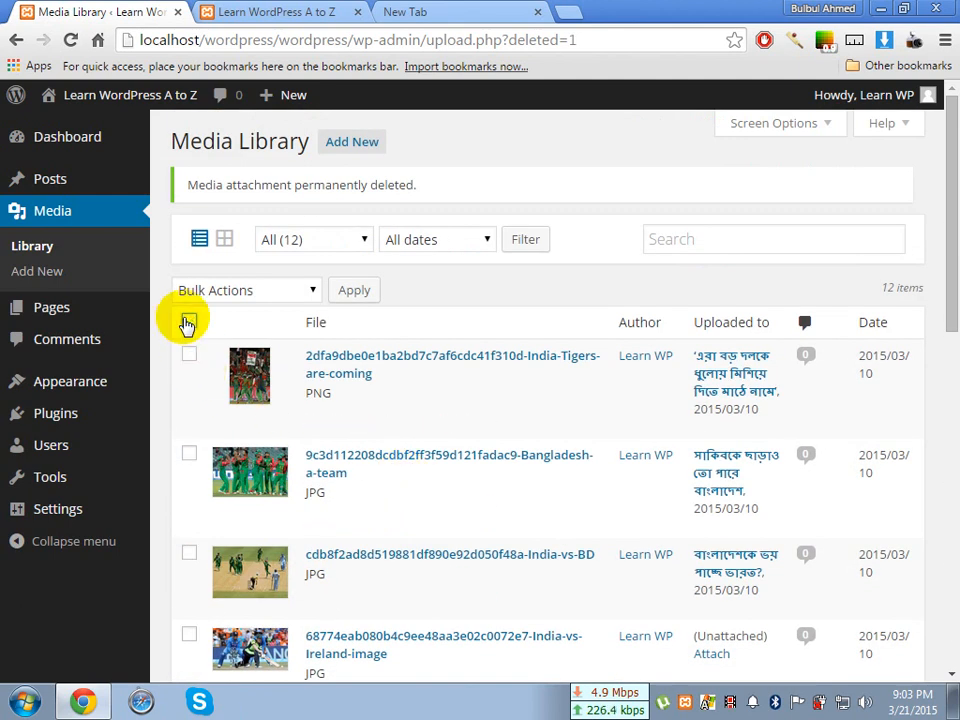
Select the three 09c3fb8 JPG images at the end of the media list
scroll(398, 422, "down", 2)
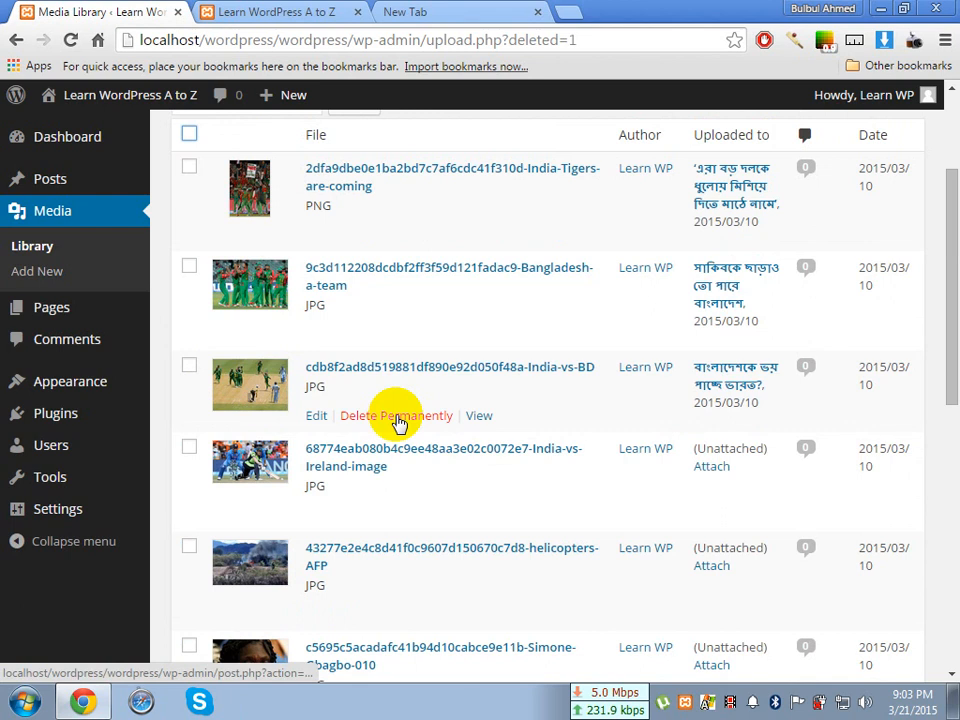
scroll(398, 420, "down", 7)
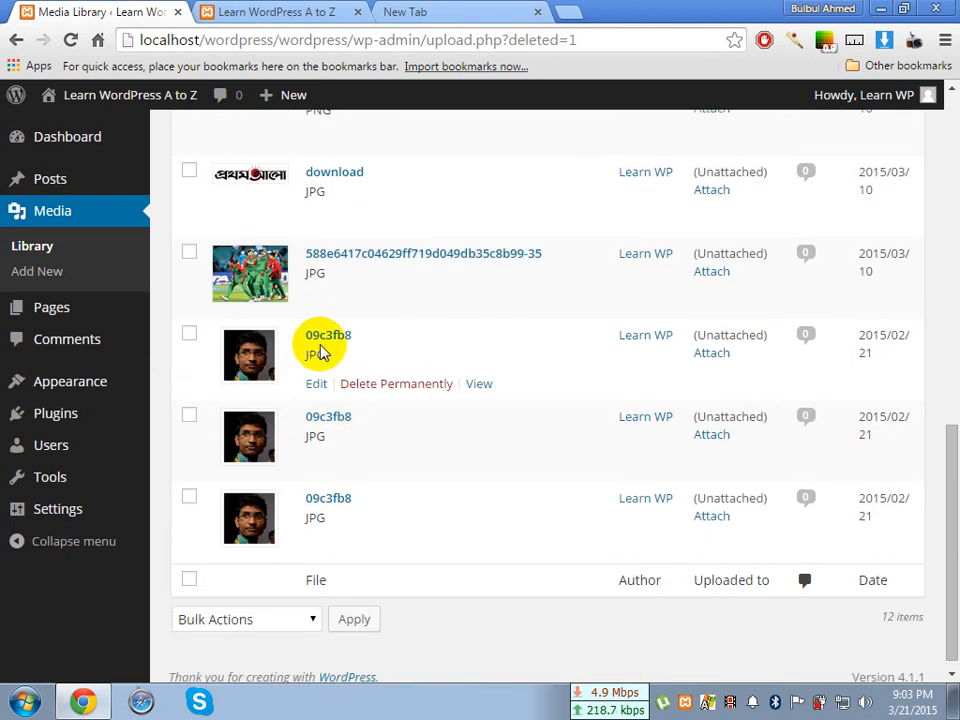
scroll(321, 411, "up", 10)
scroll(321, 411, "down", 4)
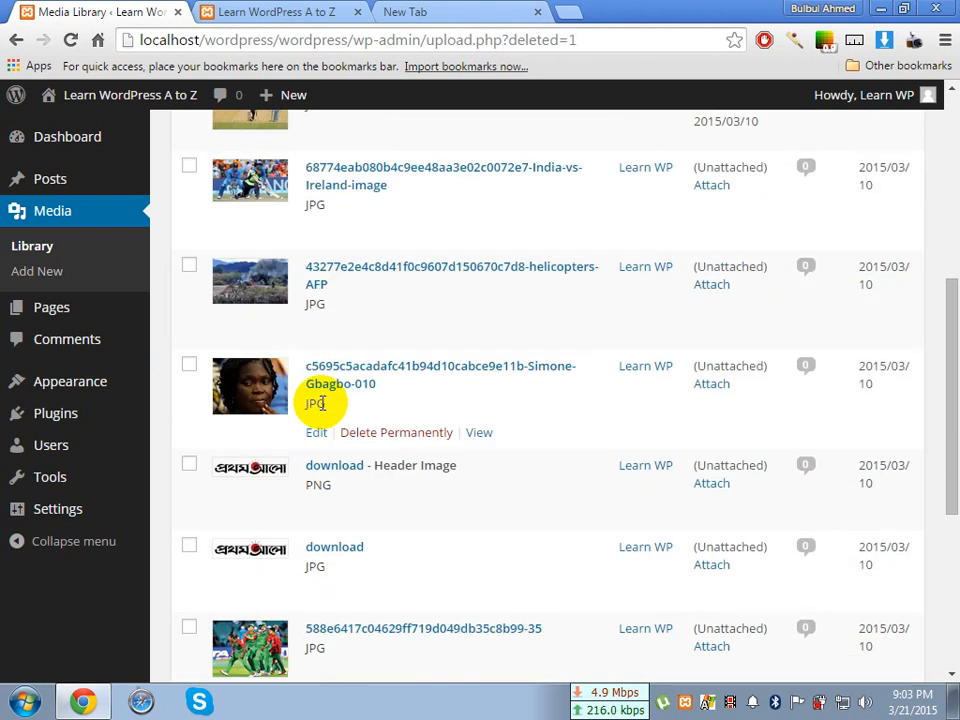
scroll(321, 411, "down", 4)
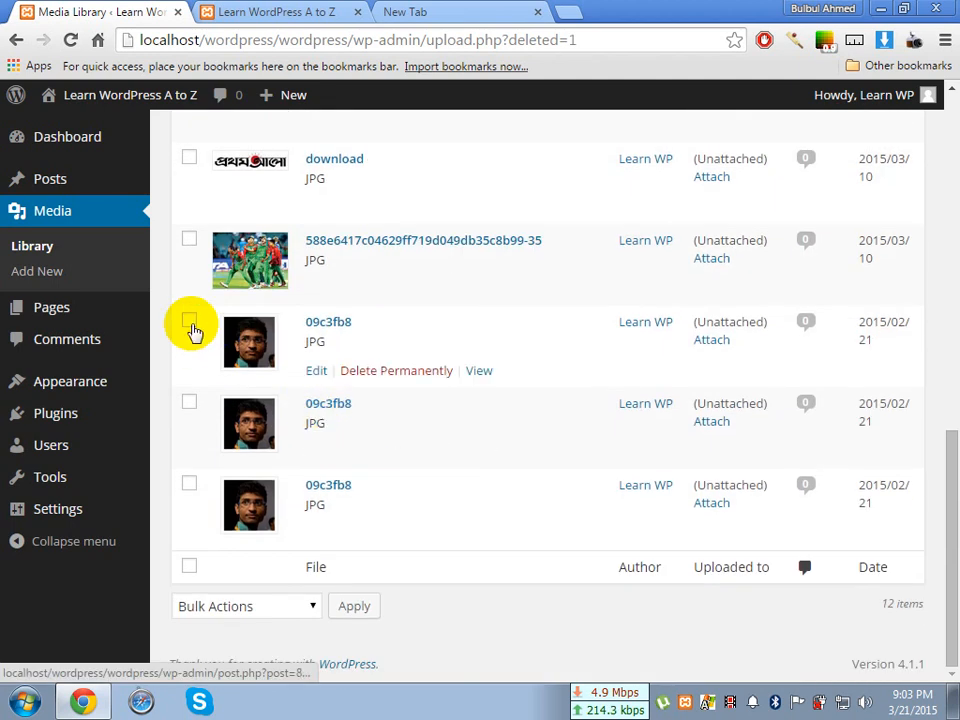
left_click(189, 321)
left_click(190, 403)
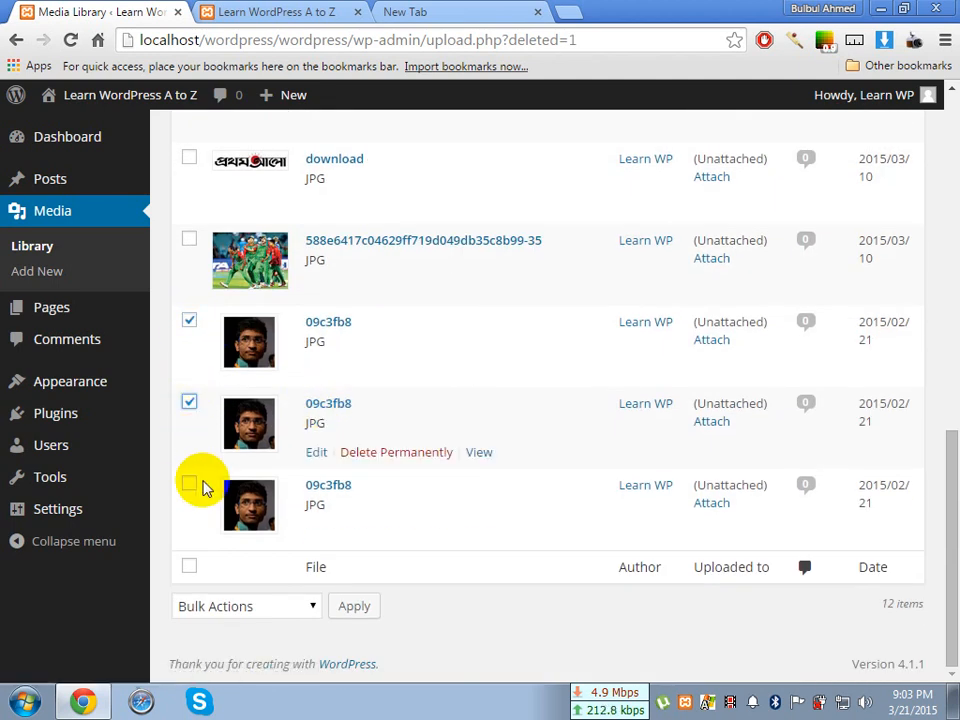
left_click(190, 485)
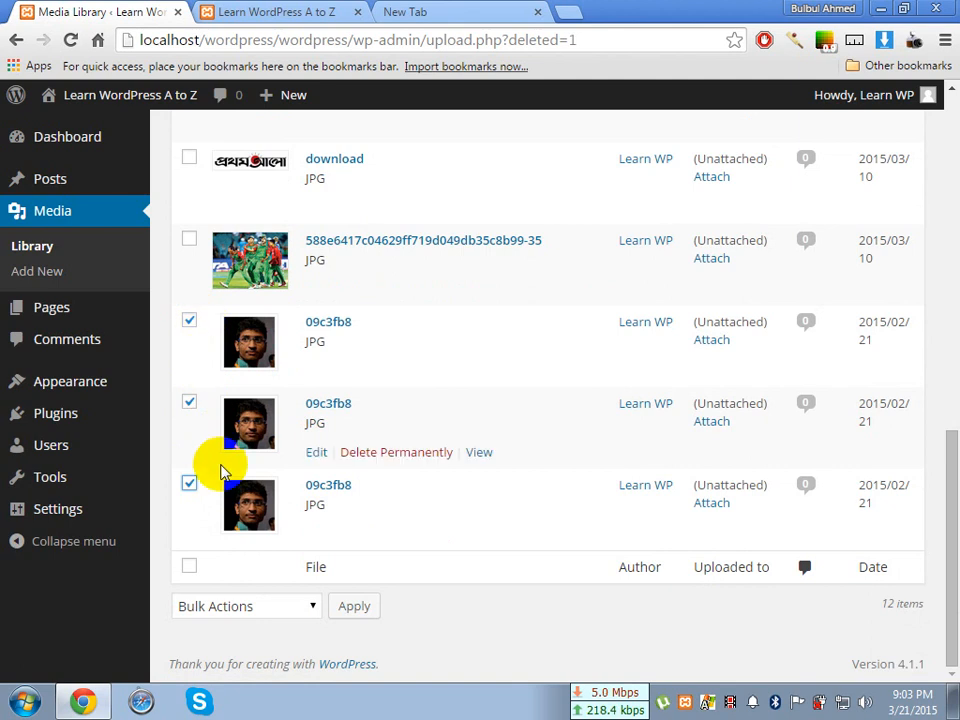
Check the bulk actions for the three 09c3fb8 images without applying any, and deselect all three images
left_click(310, 608)
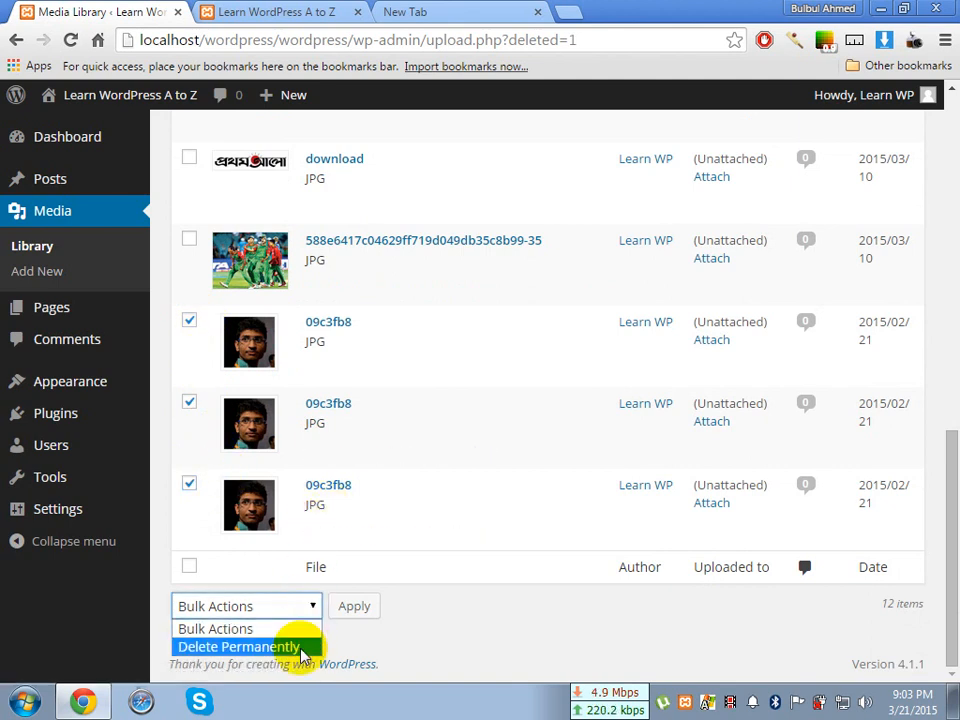
left_click(355, 642)
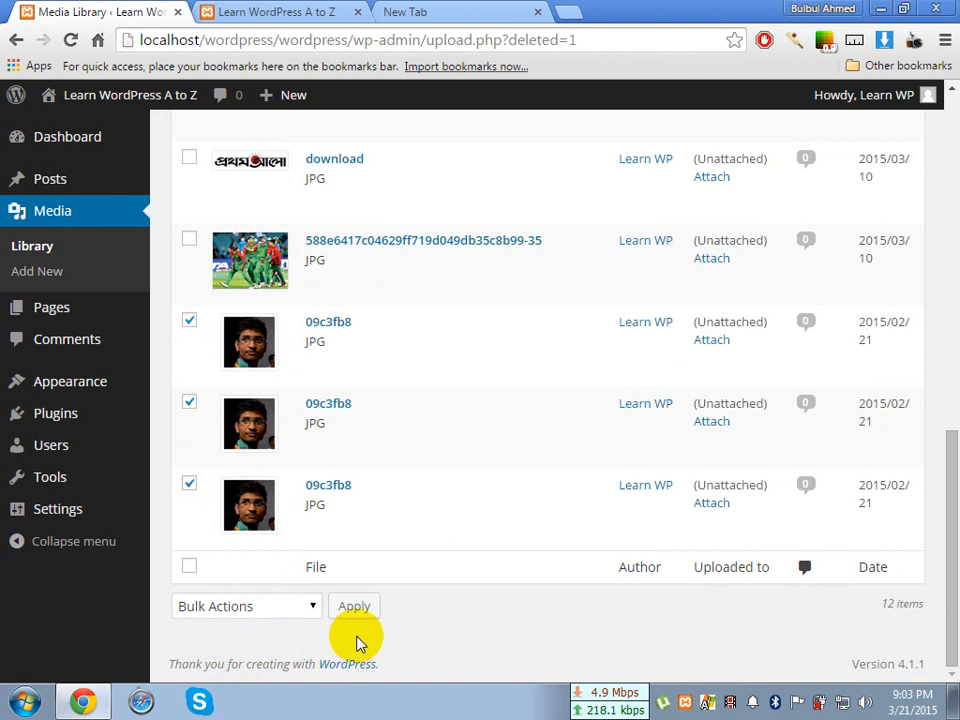
left_click(190, 487)
left_click(190, 404)
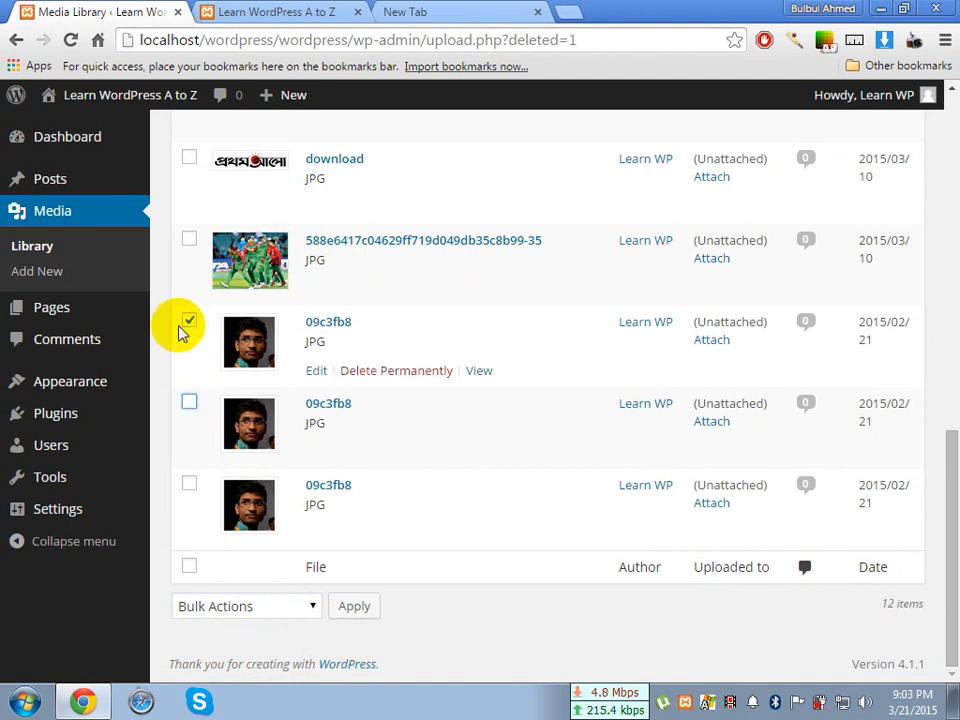
left_click(188, 324)
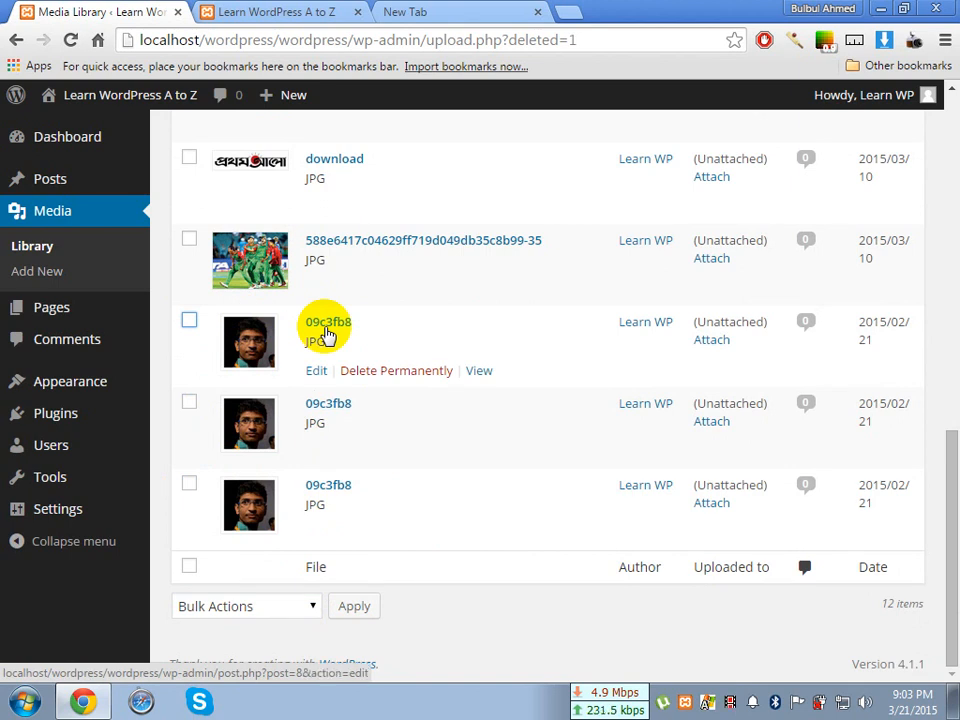
Permanently delete only the first of the three 09c3fb8 images, confirm the deletion, and highlight the resulting notice
left_click(390, 376)
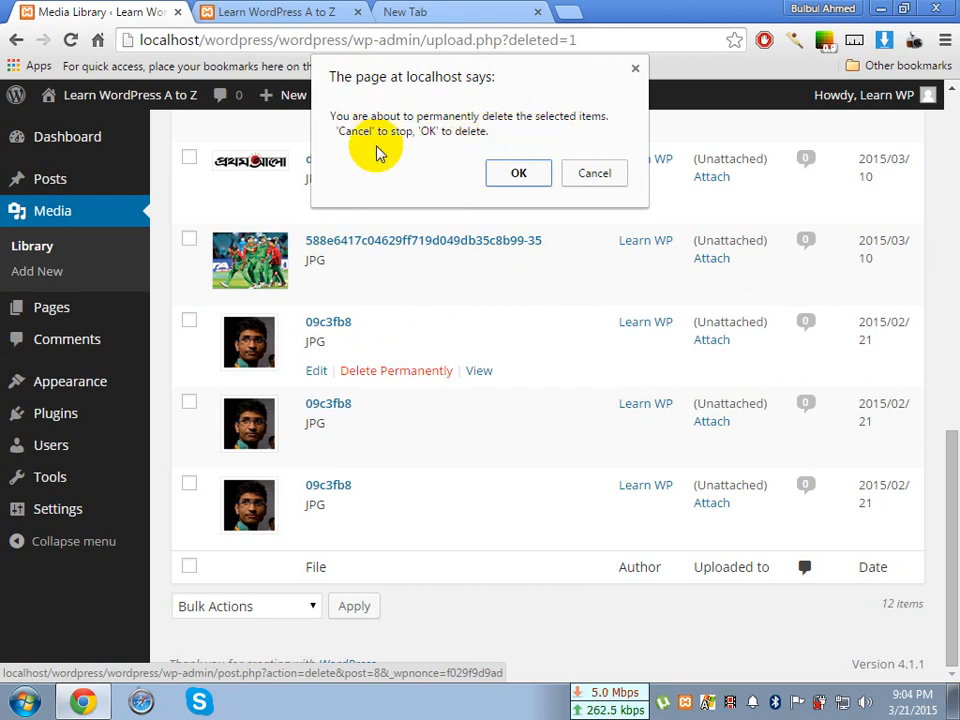
left_click(521, 177)
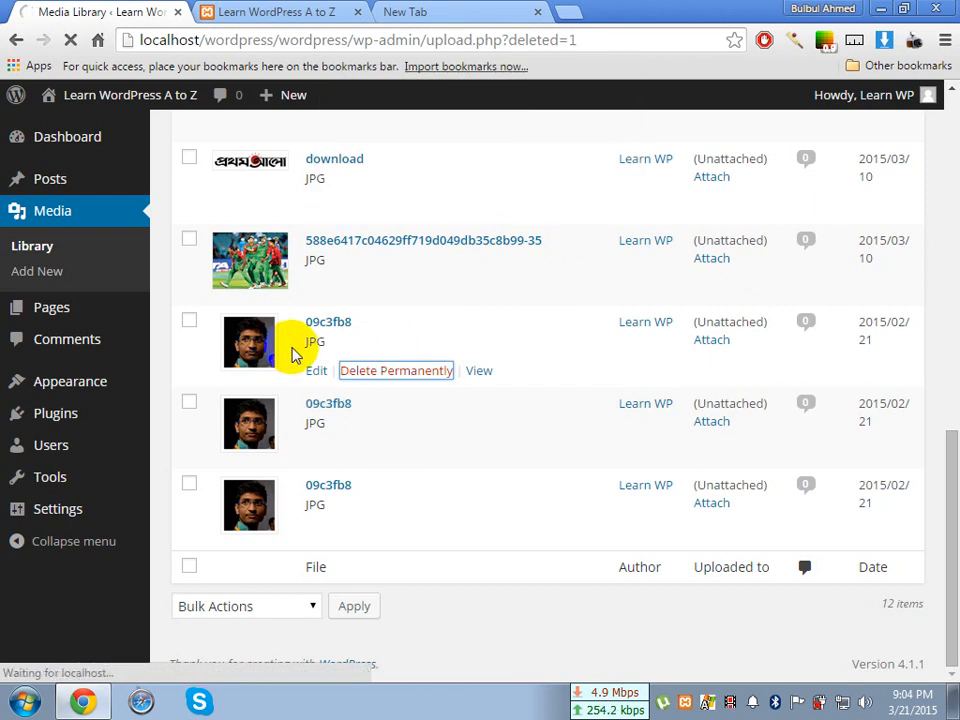
mouse_move(349, 459)
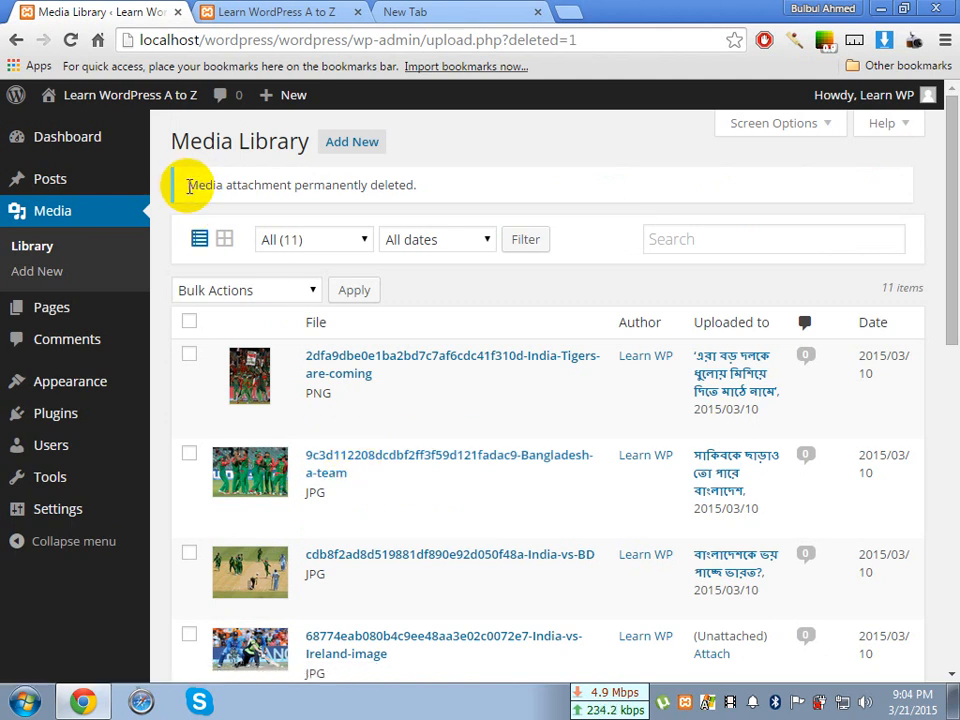
left_click_drag(190, 186, 429, 199)
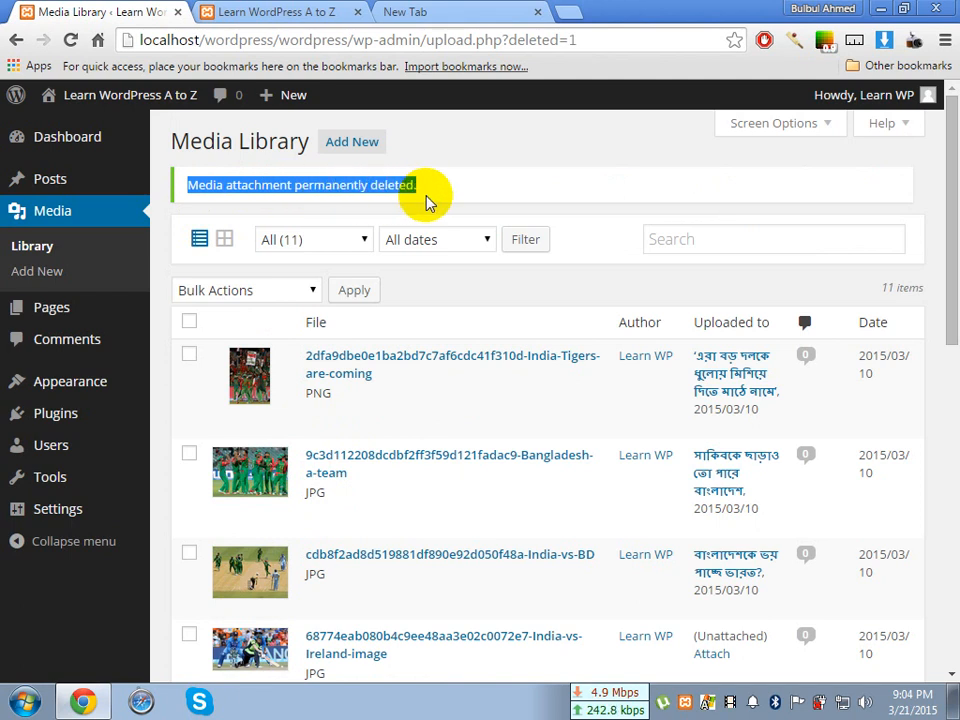
Look over the remaining media items and switch the Media Library from list to grid view
scroll(429, 206, "down", 8)
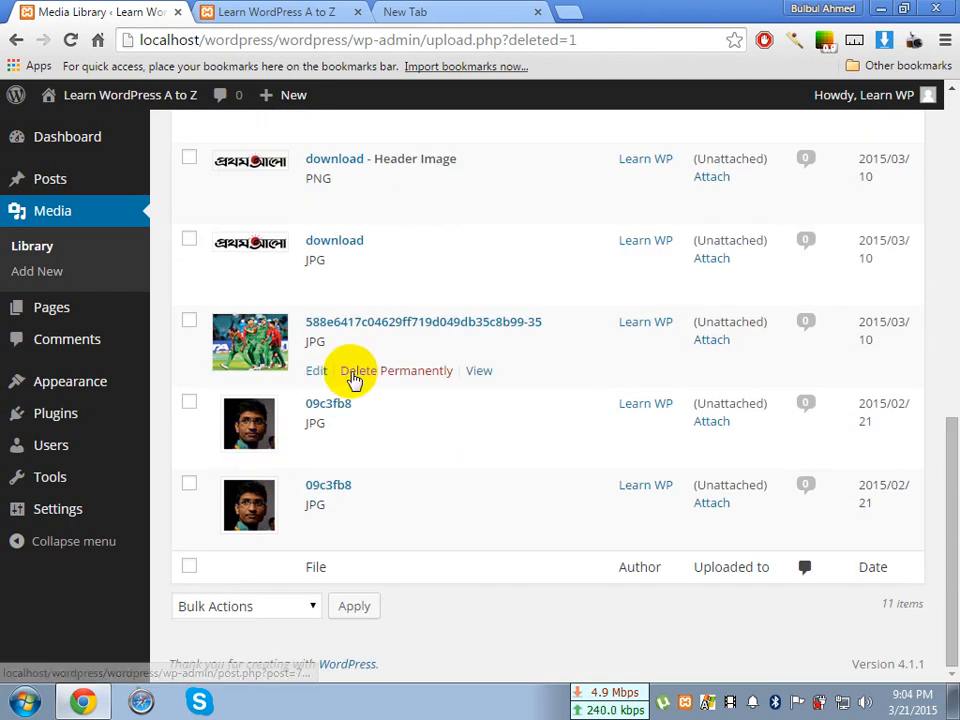
scroll(500, 402, "up", 8)
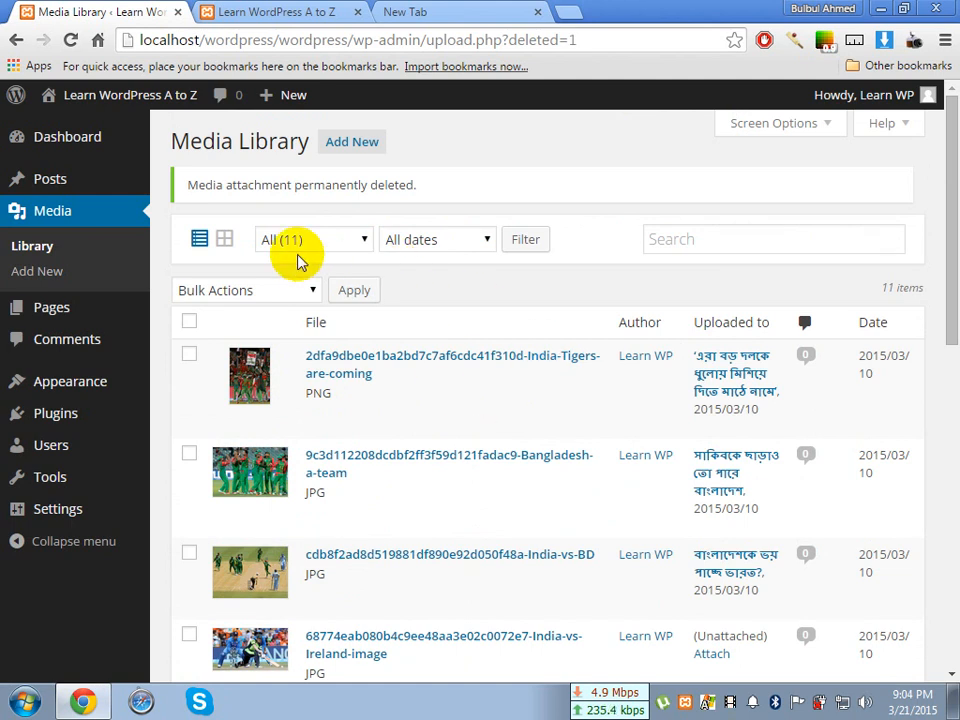
left_click(226, 242)
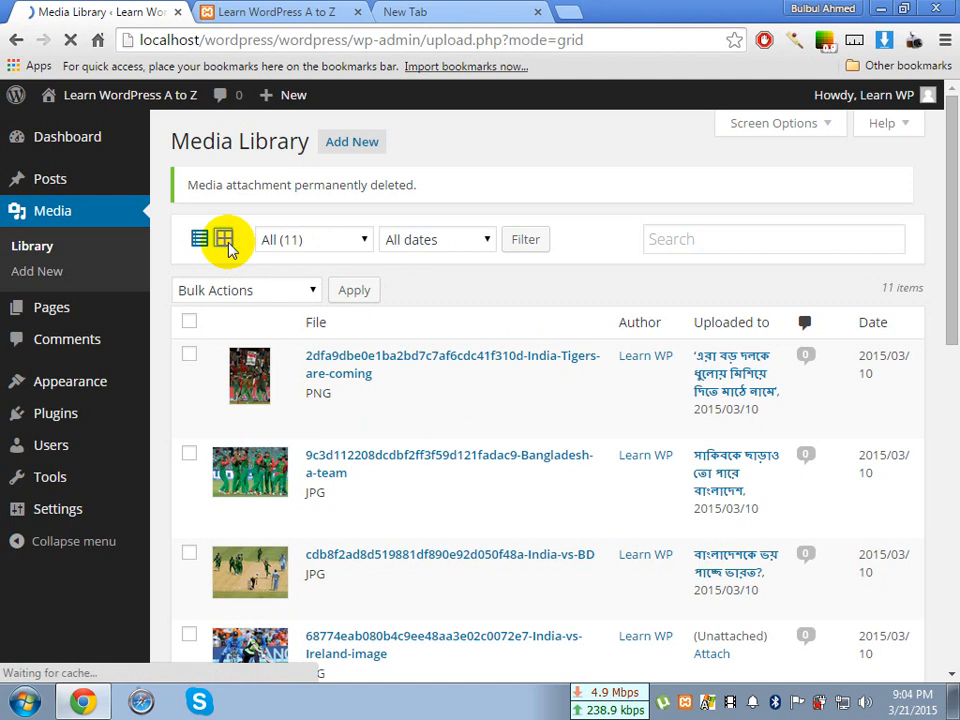